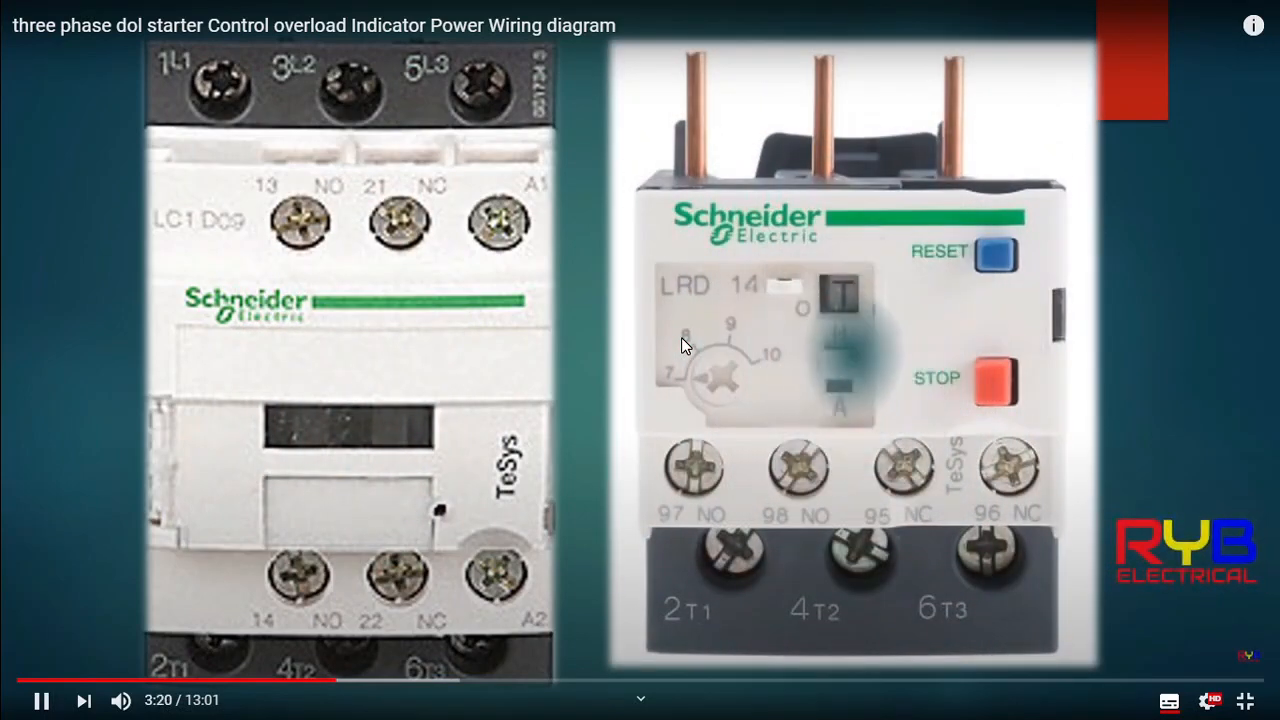
Step: Play and pause the DOL starter video to examine the contactor's auxiliary and coil terminals and the overload relay's contacts
click(756, 309)
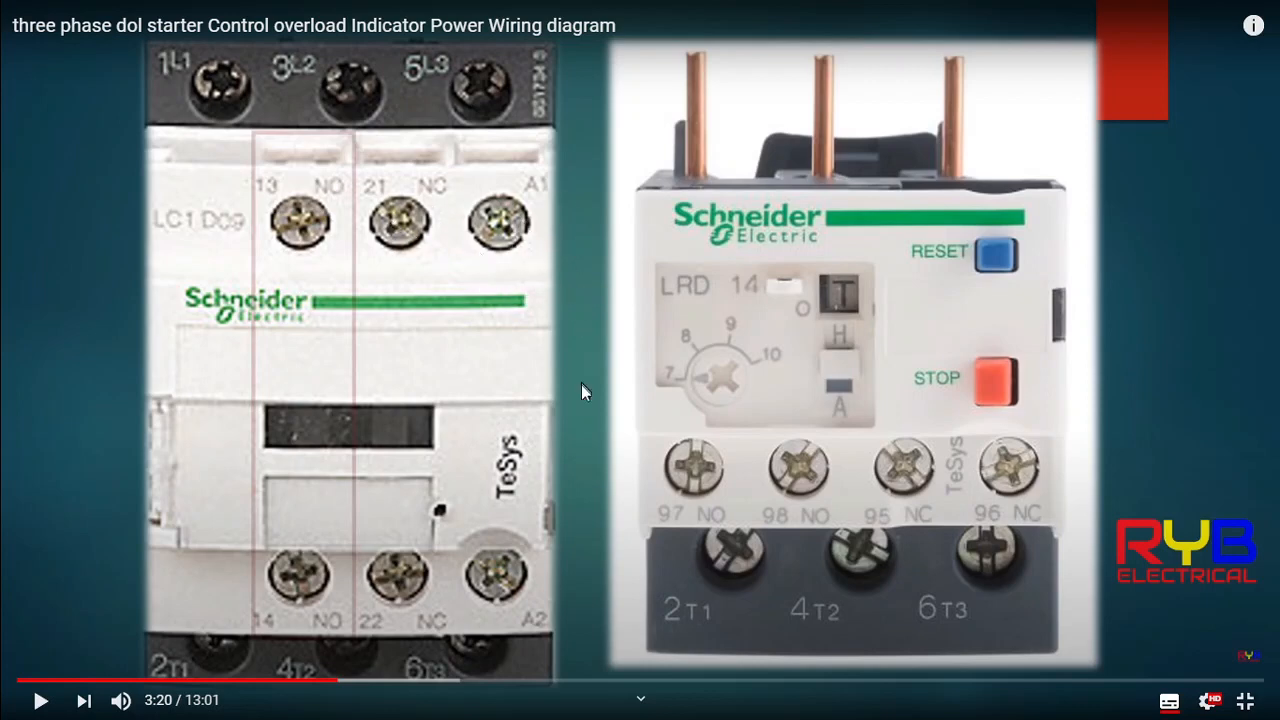
click(692, 423)
click(731, 366)
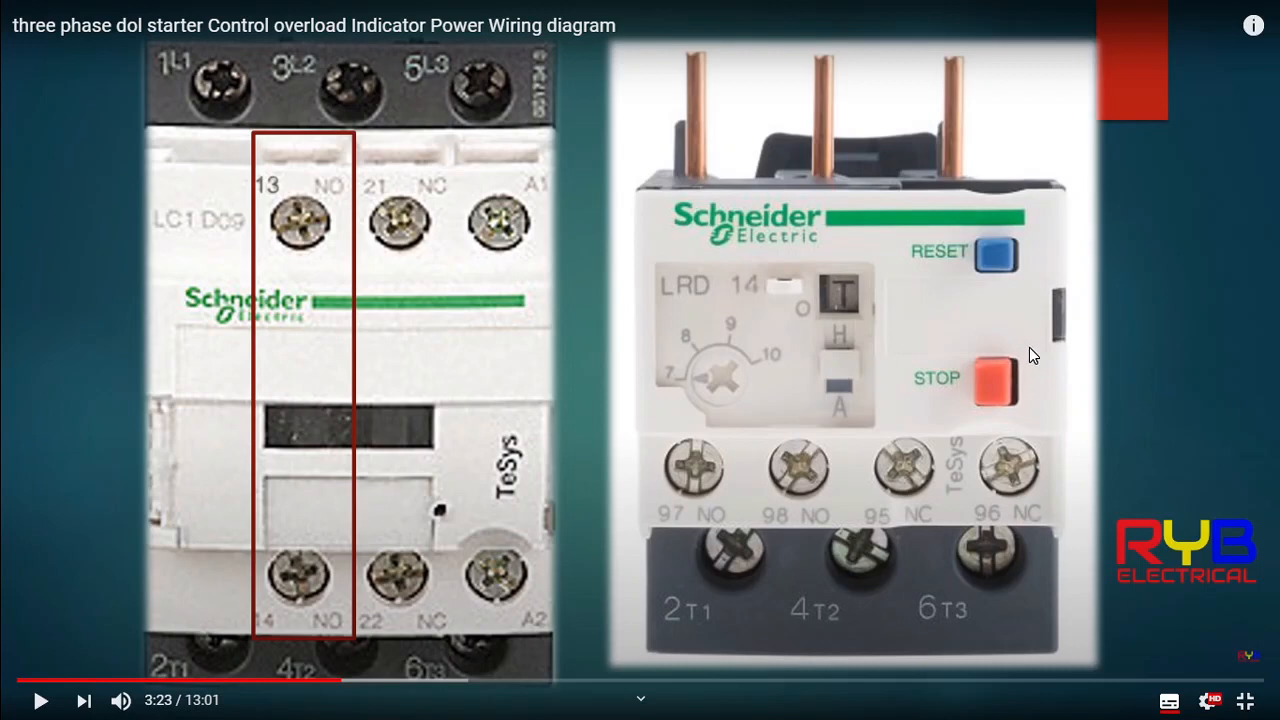
click(801, 304)
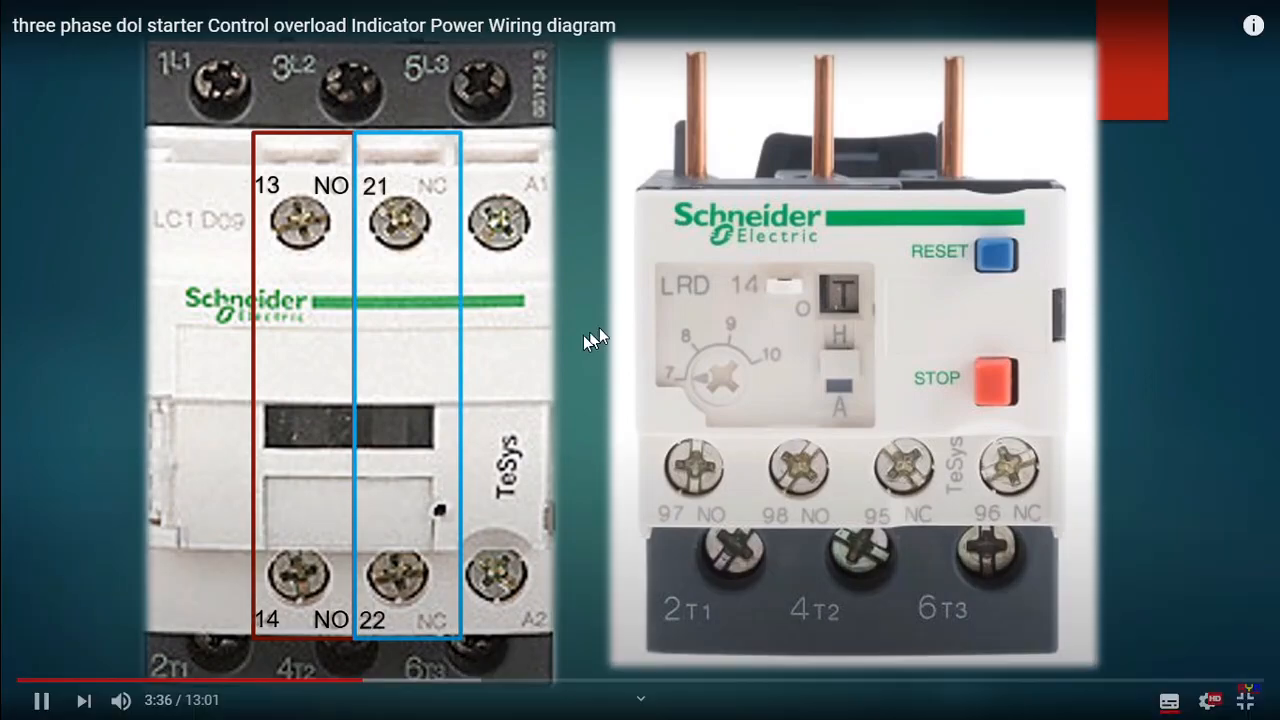
click(590, 345)
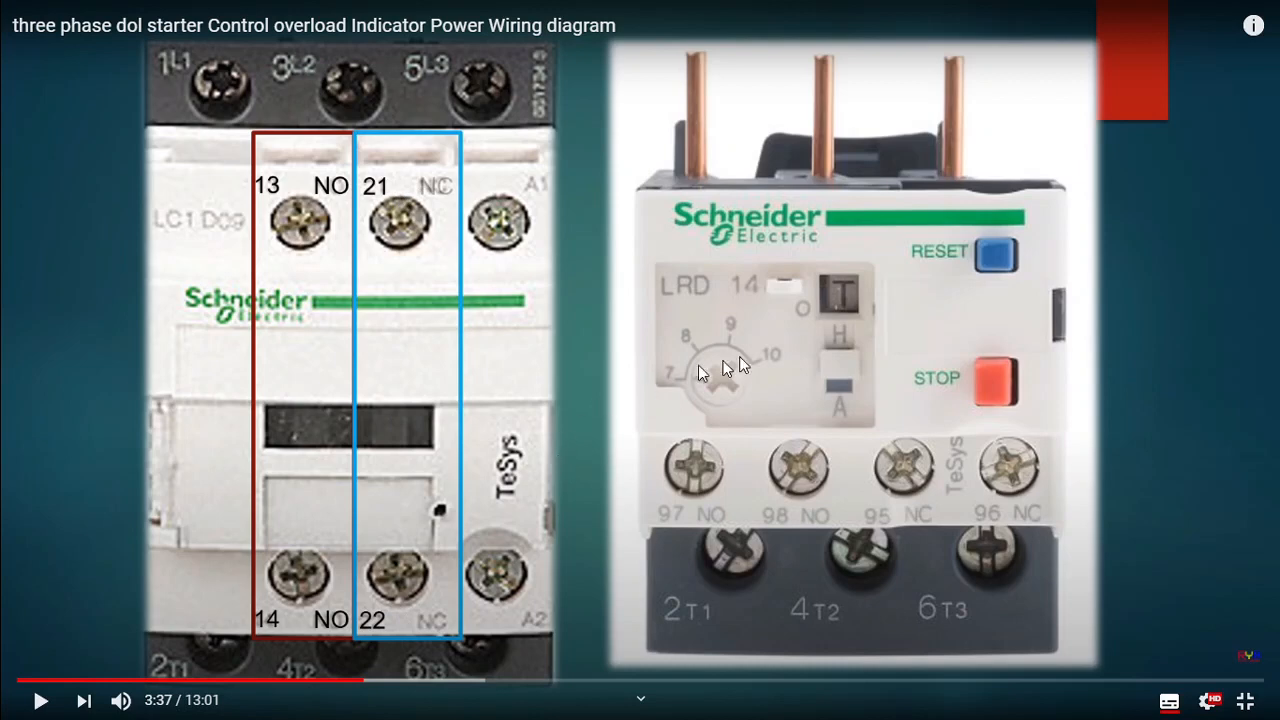
click(806, 352)
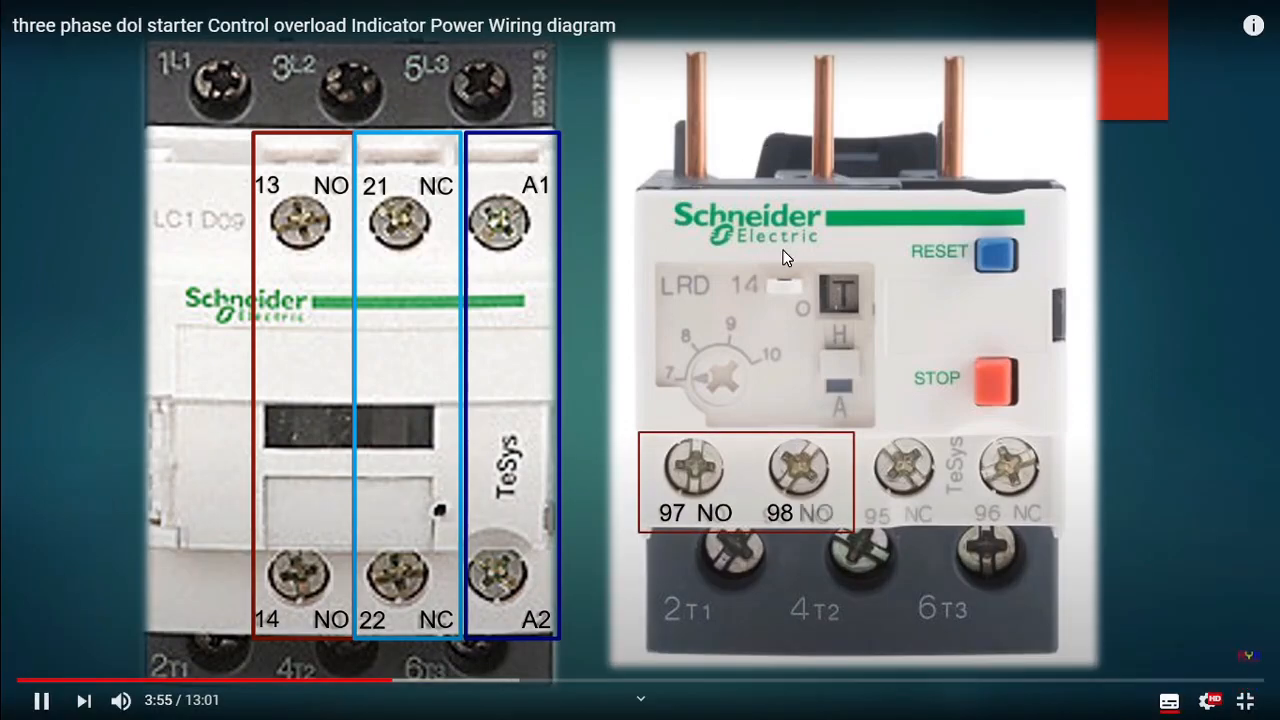
click(594, 267)
click(728, 366)
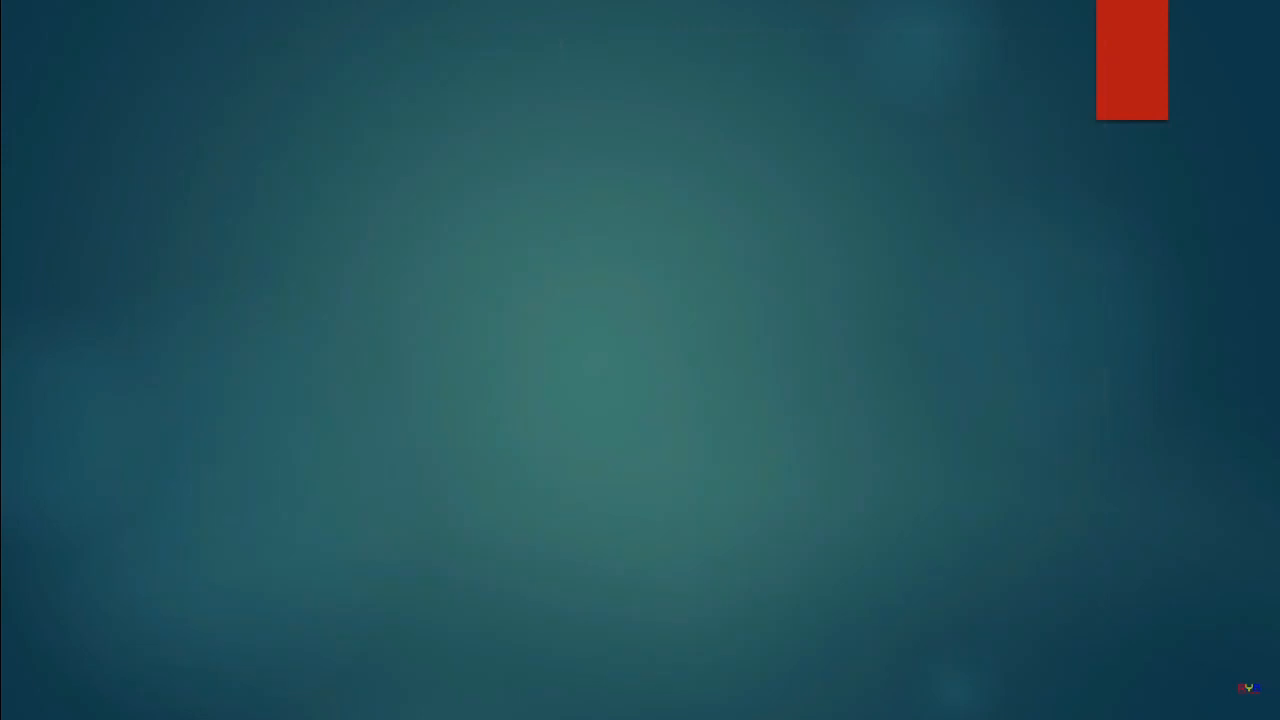
mouse_move(736, 357)
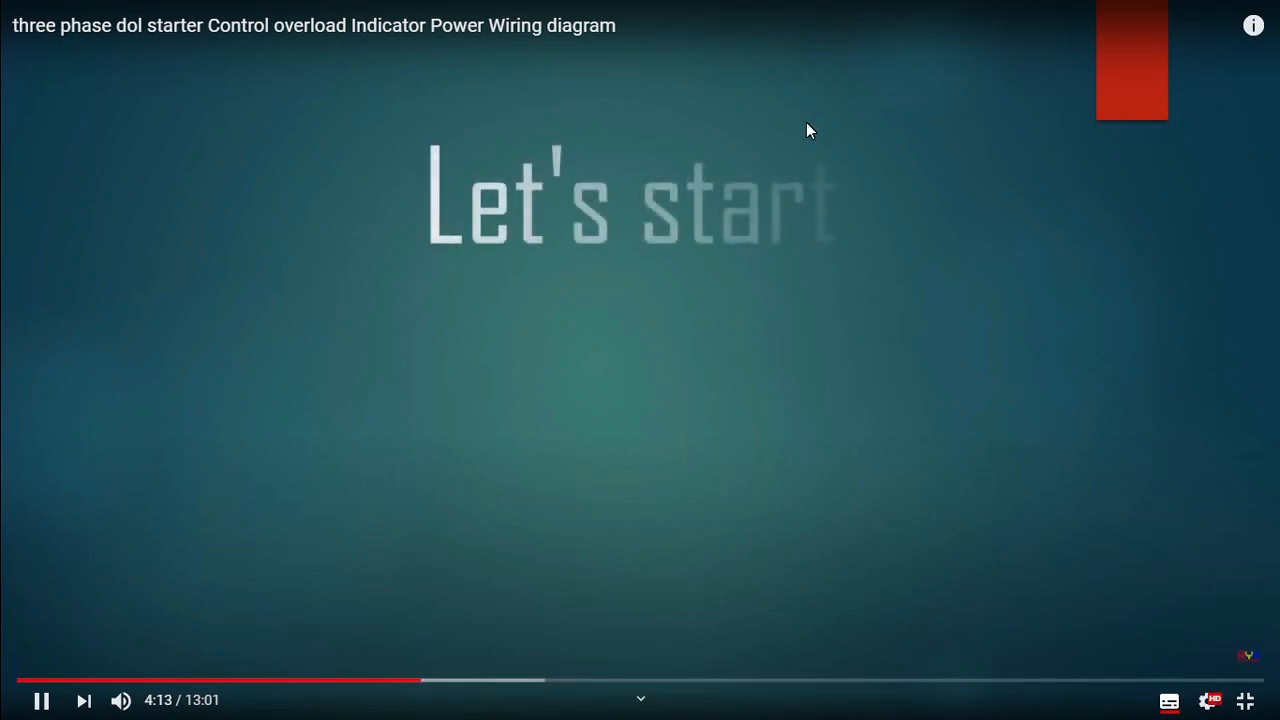
Step: Skip forward through the video in short jumps to about 8:37, reviewing how the power and control wiring is built up
click(449, 686)
click(469, 684)
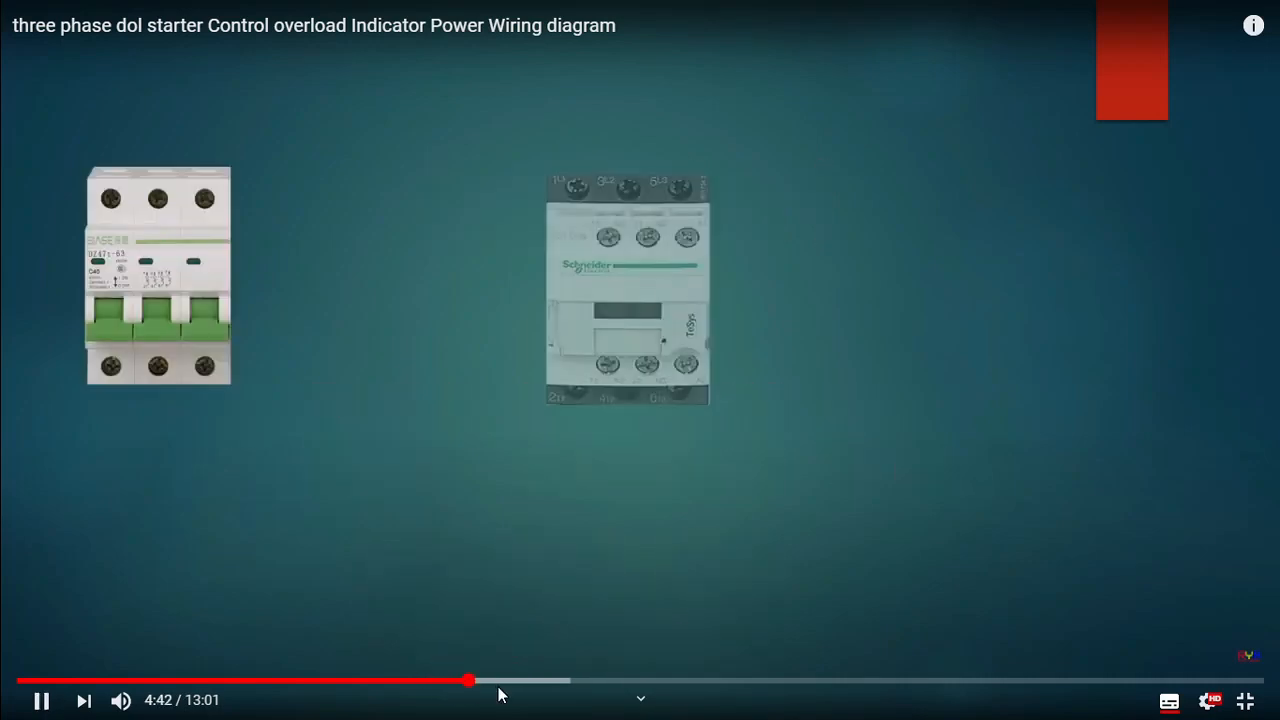
click(502, 684)
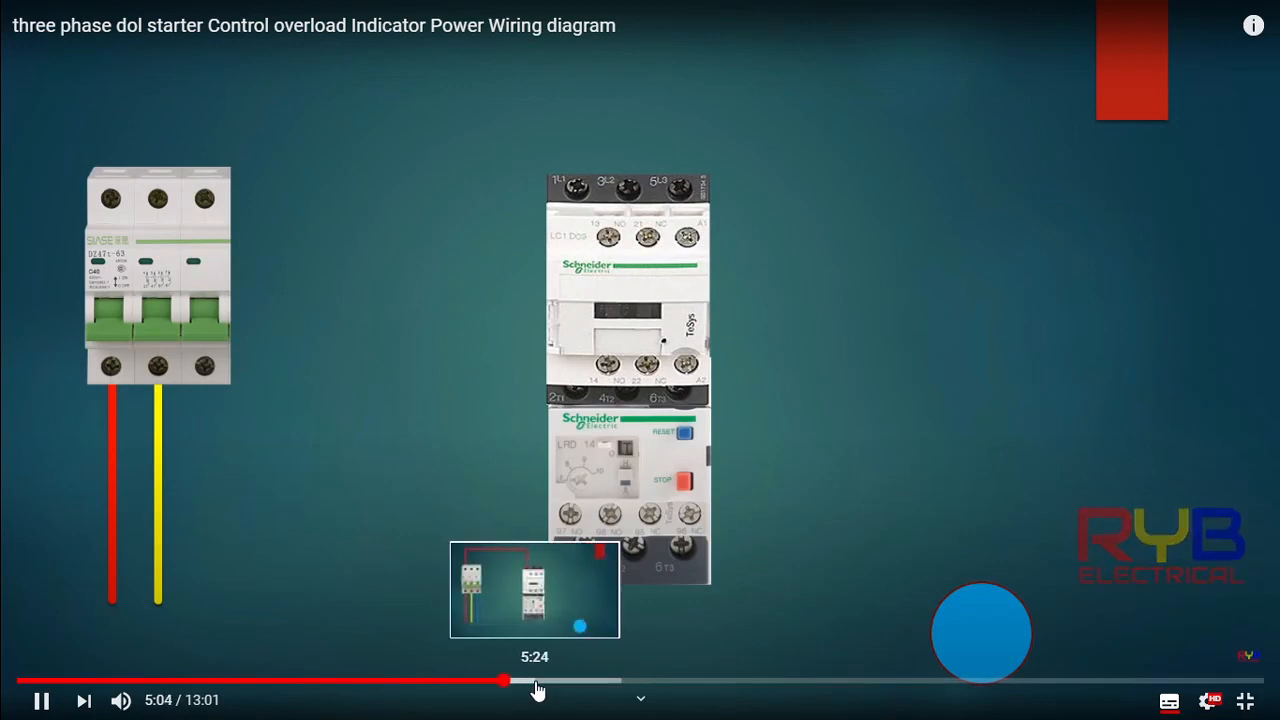
click(536, 688)
click(571, 688)
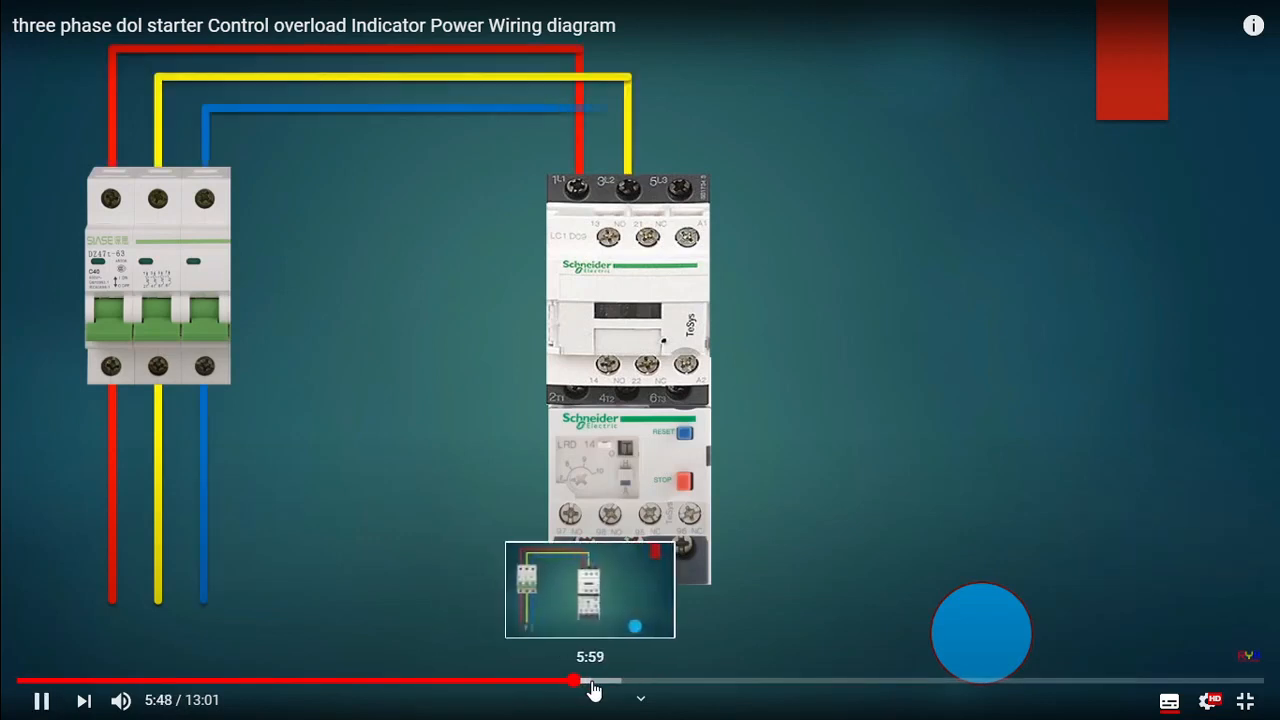
click(592, 686)
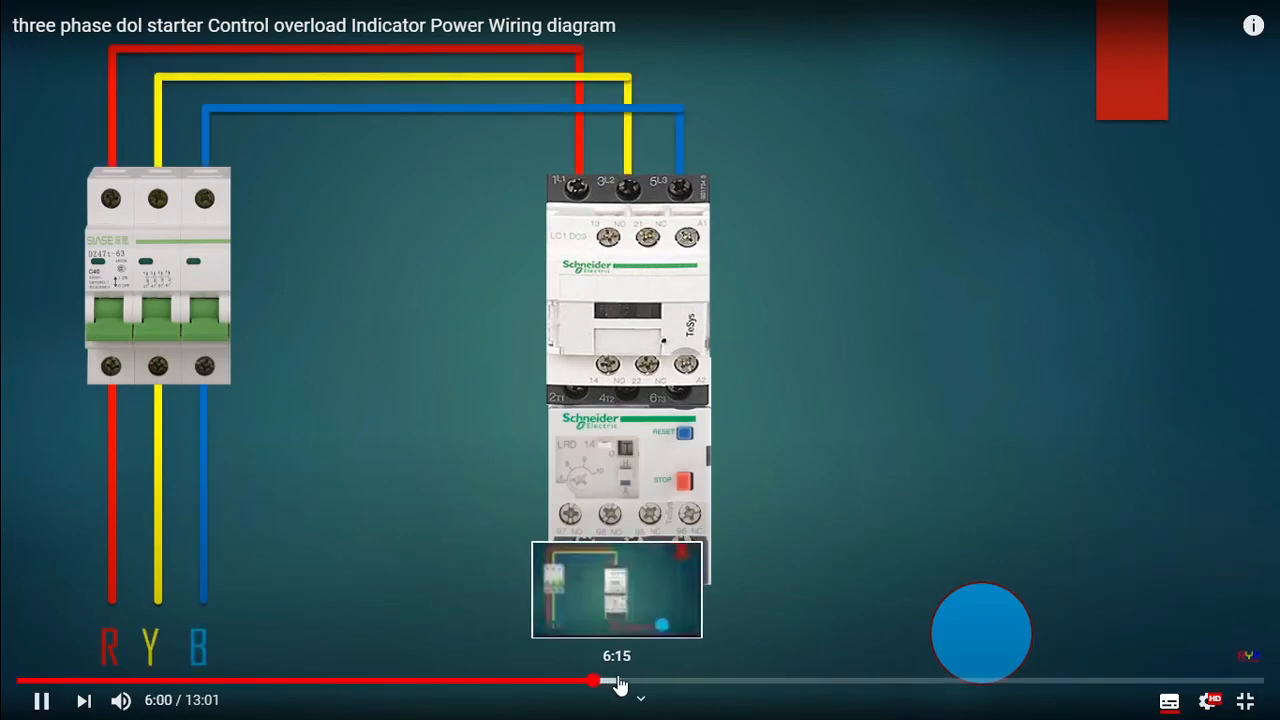
click(620, 684)
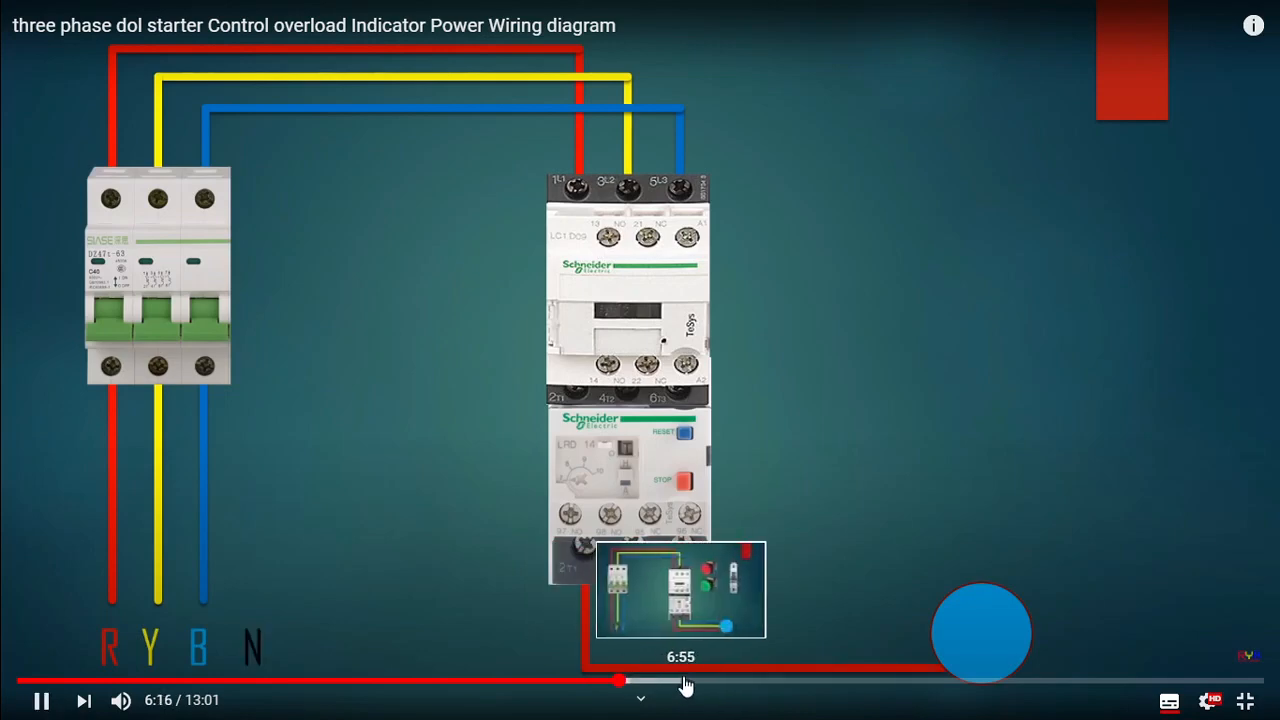
click(665, 688)
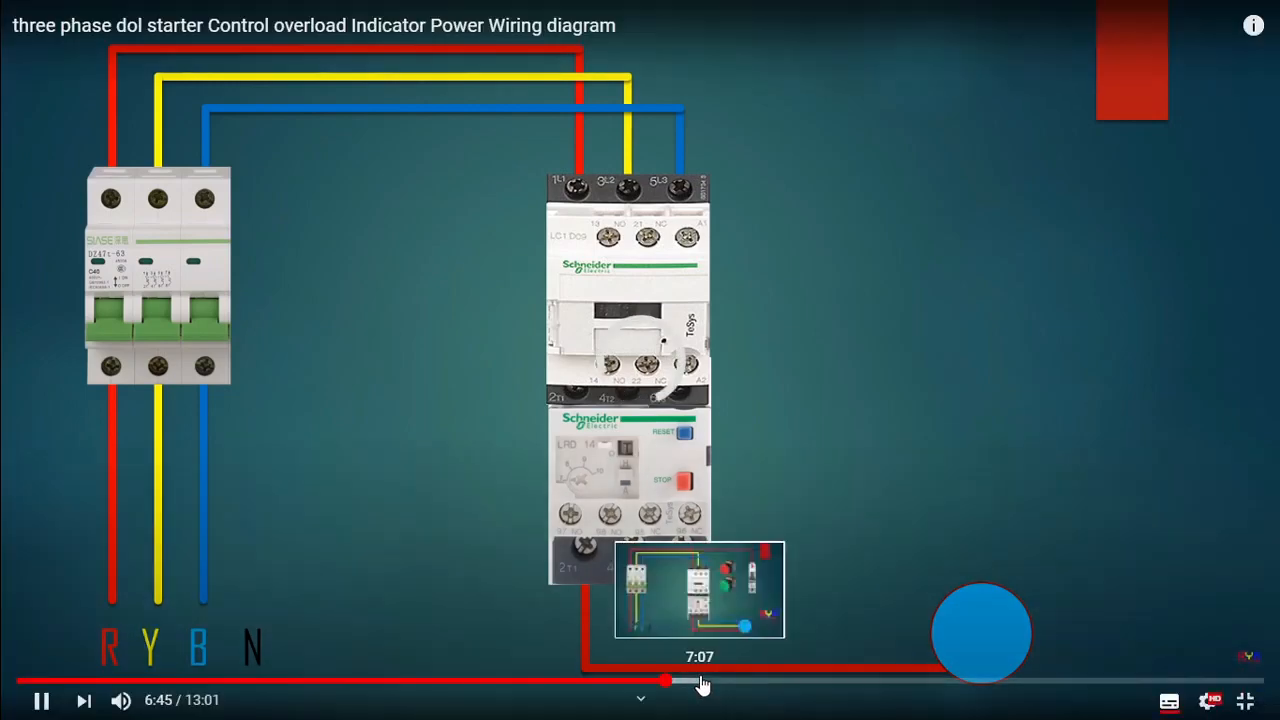
click(703, 684)
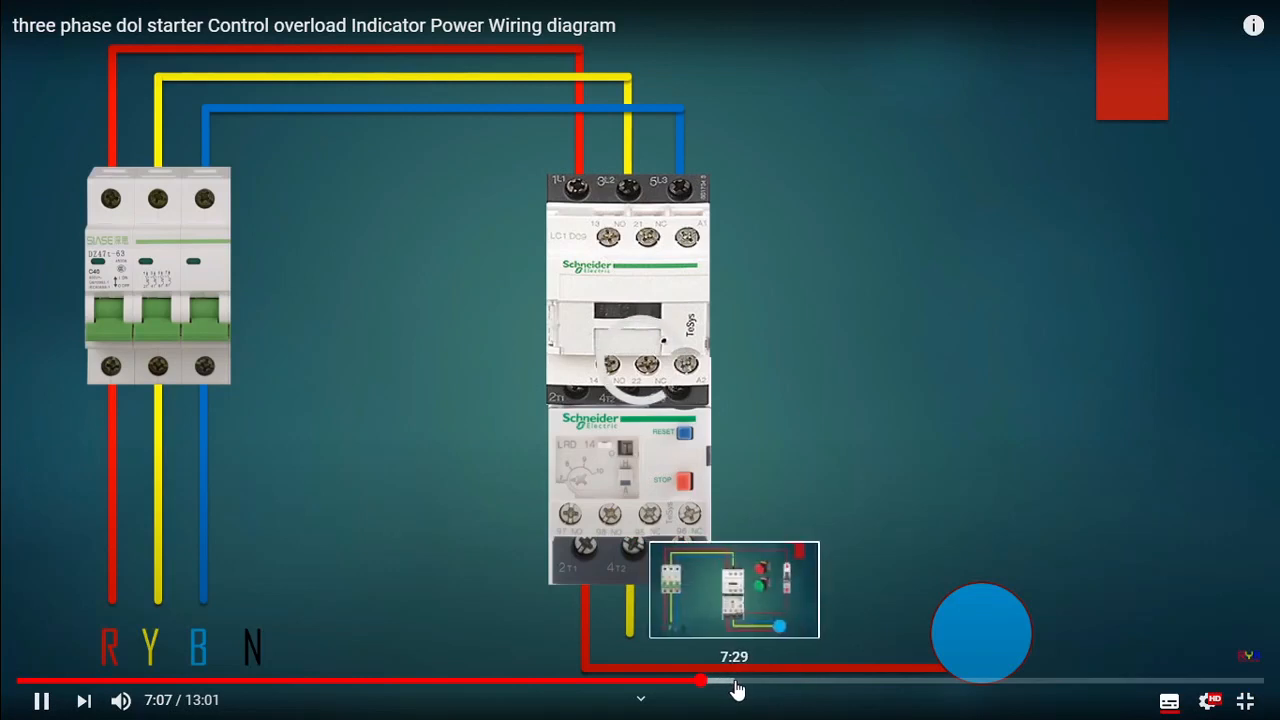
click(734, 686)
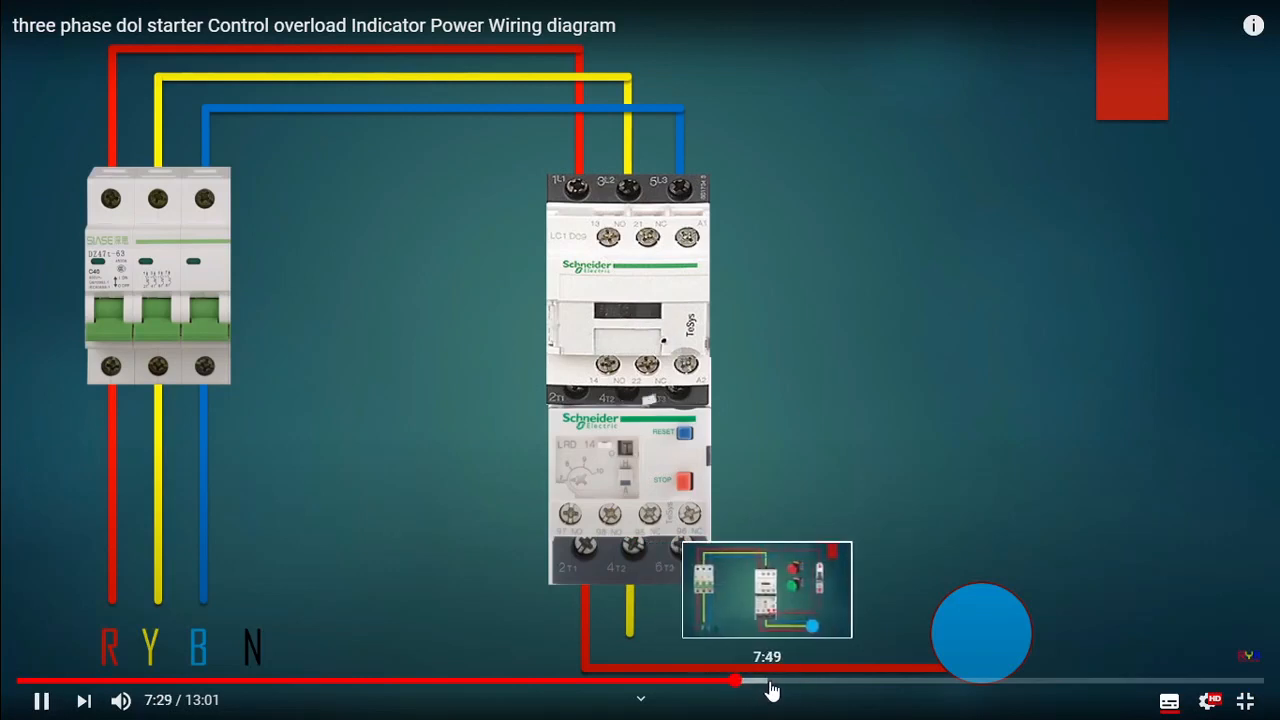
click(771, 686)
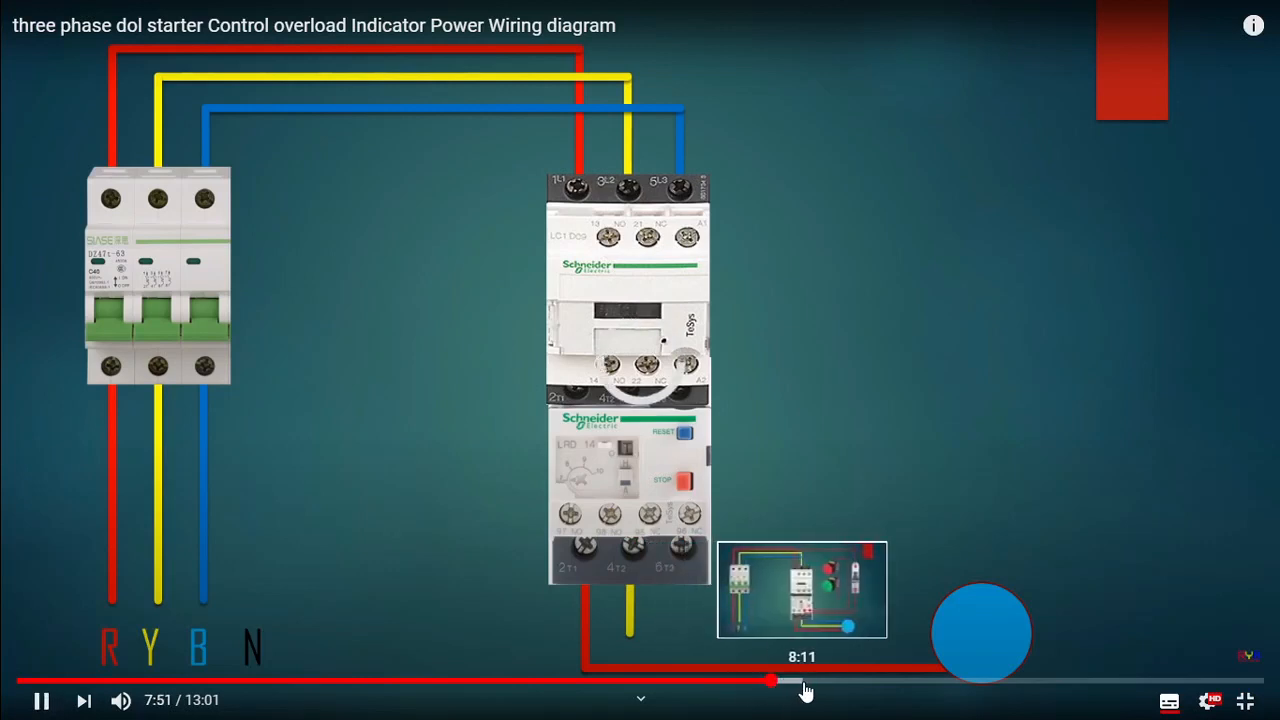
click(806, 687)
click(846, 686)
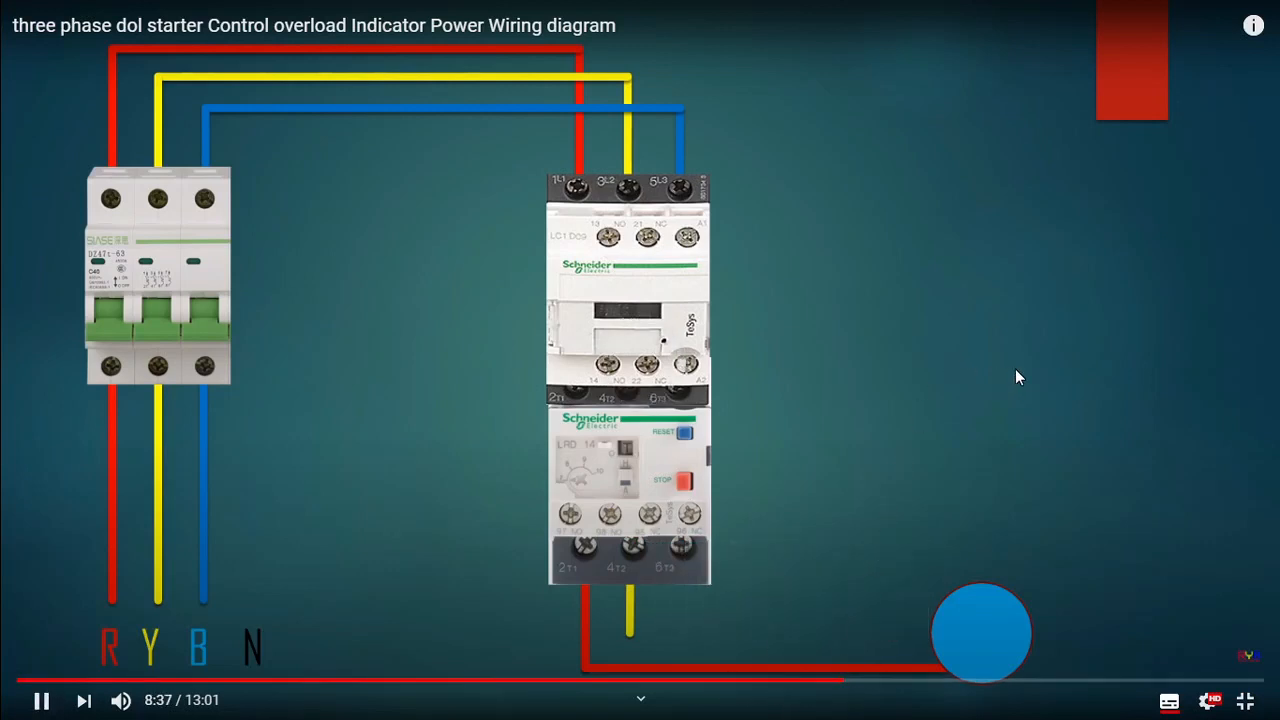
Step: Pause the video at about 8:38 and examine the starter's wiring diagram in full screen, then return to the normal view
click(761, 351)
key(Escape)
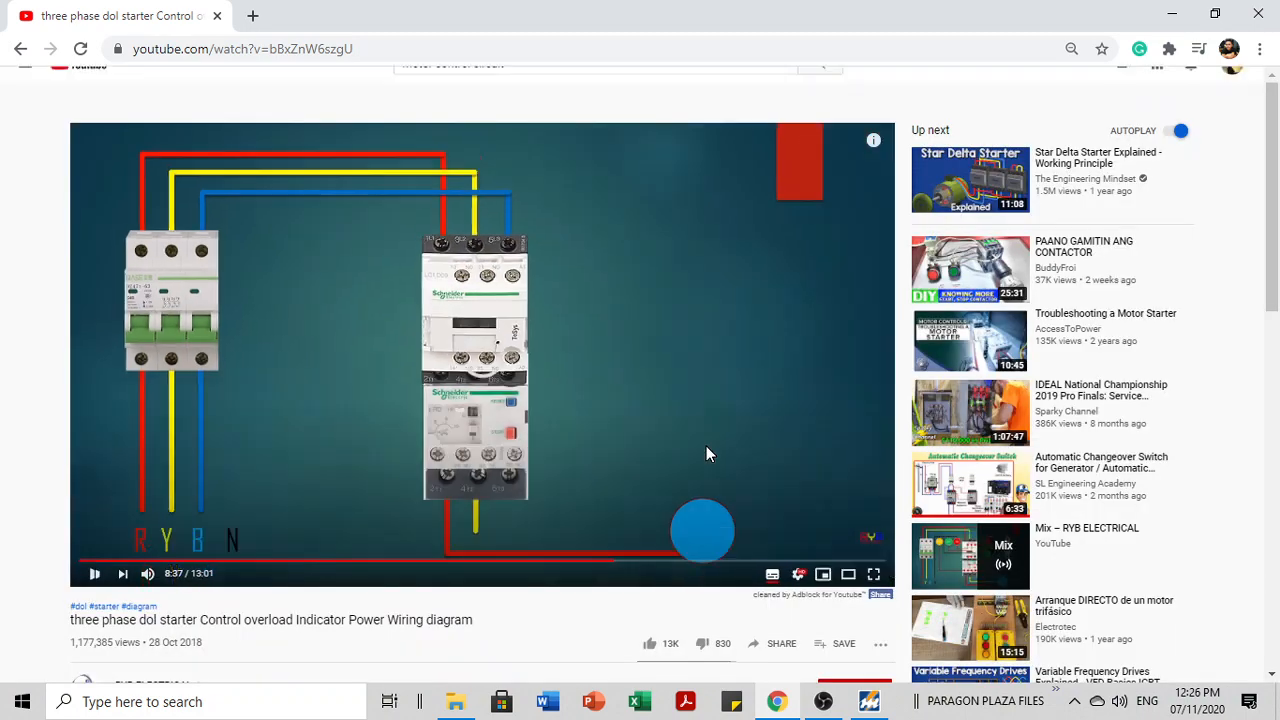
click(490, 352)
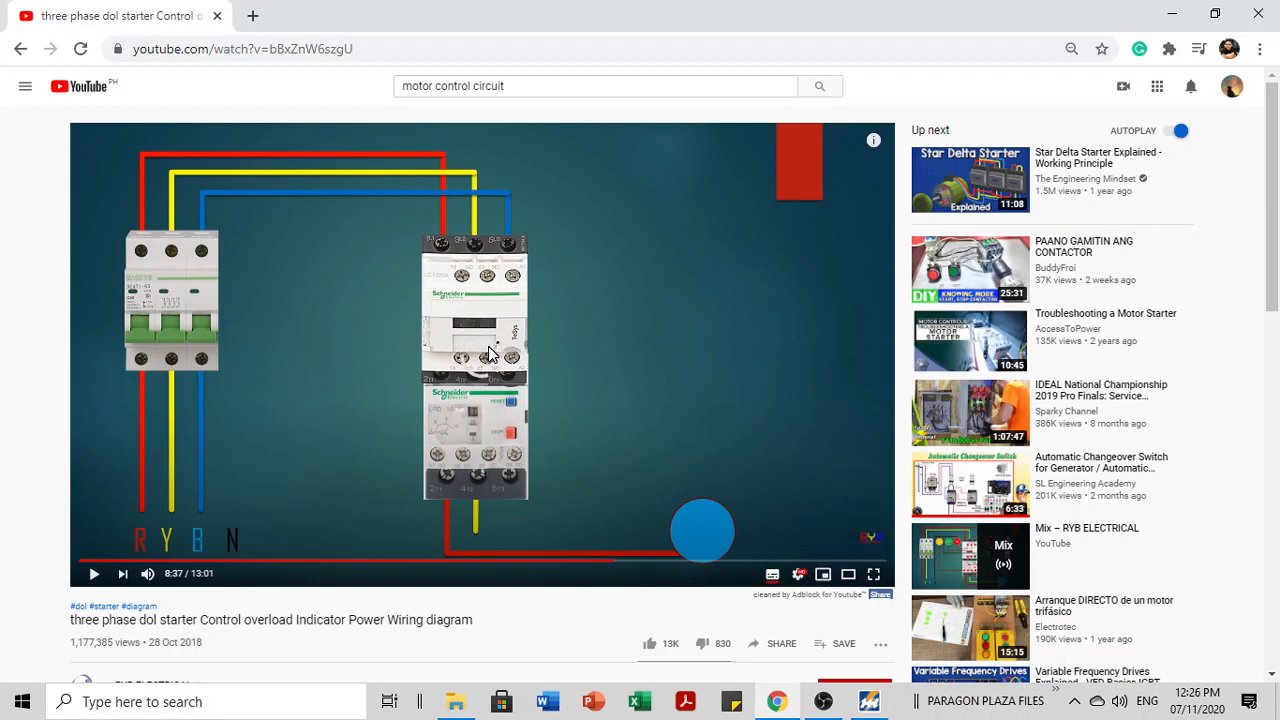
click(488, 352)
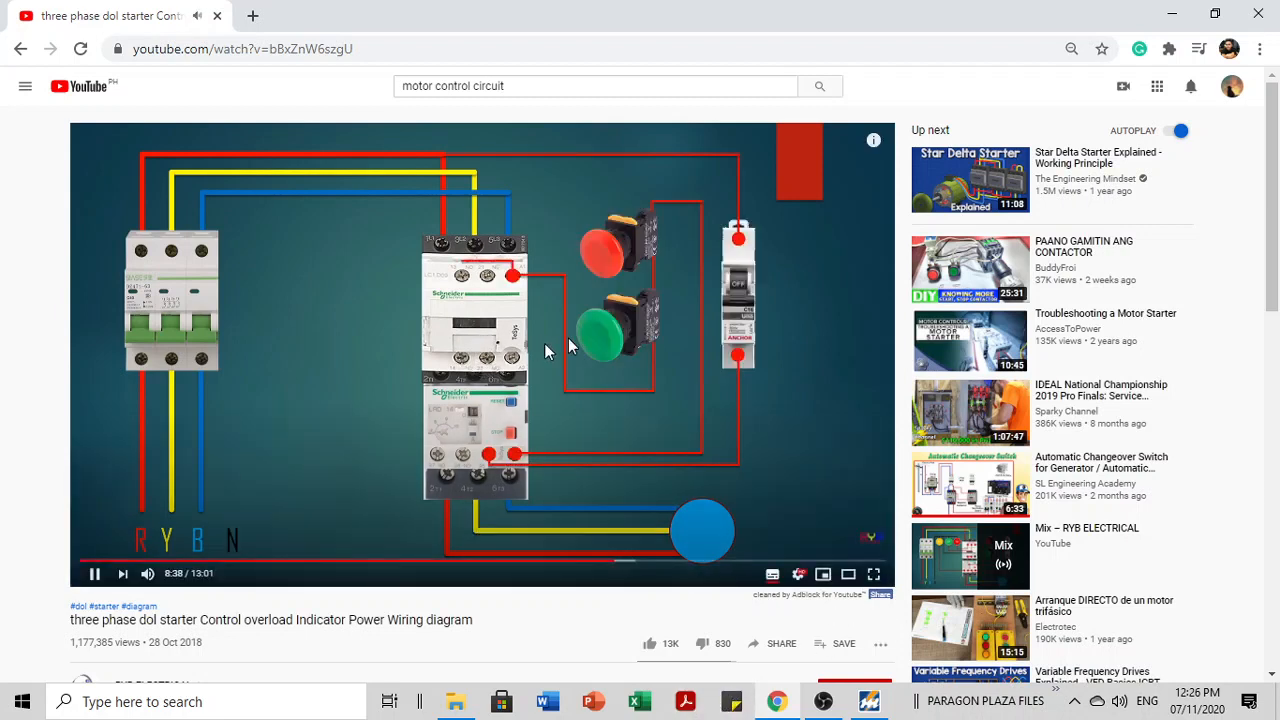
click(513, 322)
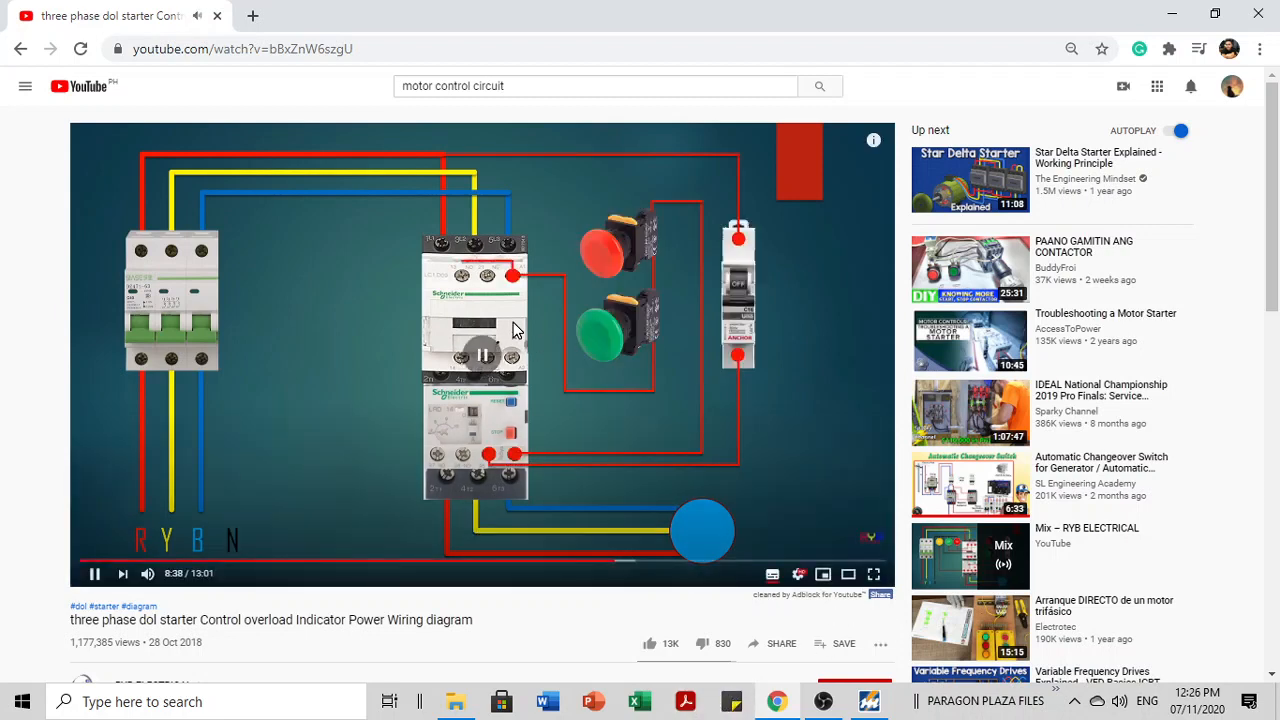
click(872, 576)
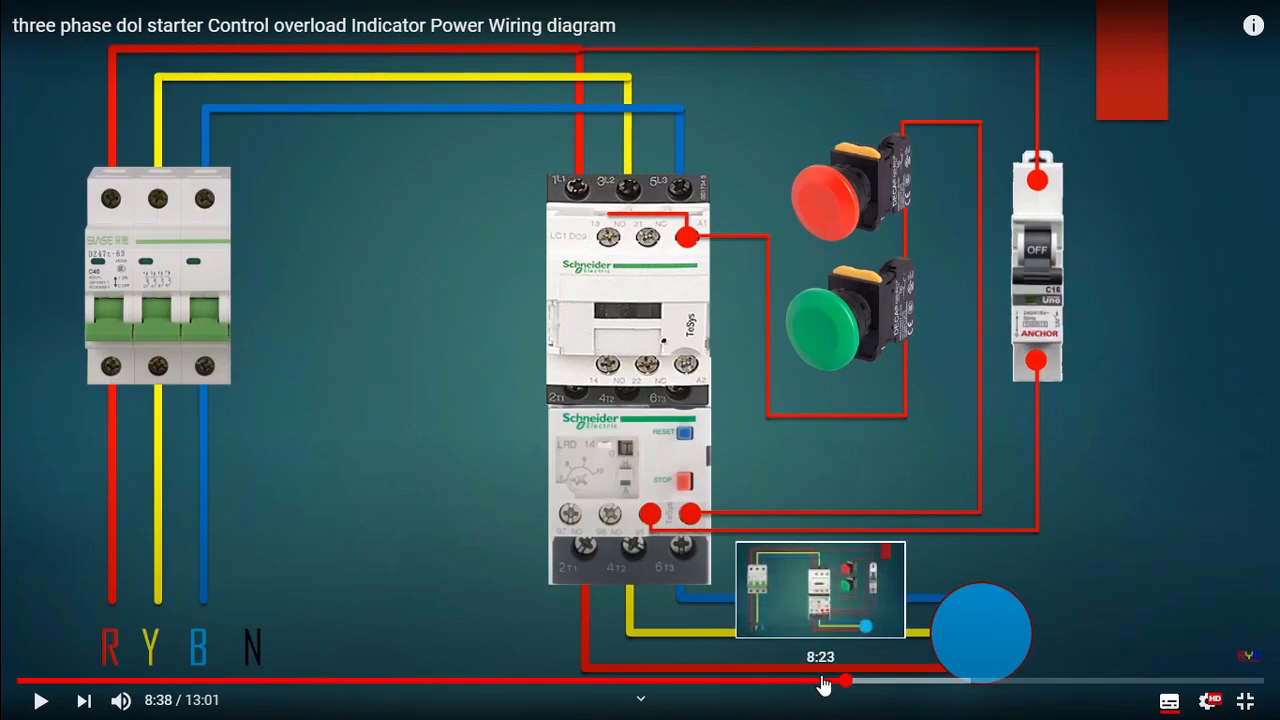
key(Escape)
Step: Switch to EKTS and open the component library for the new, empty drawing
click(869, 701)
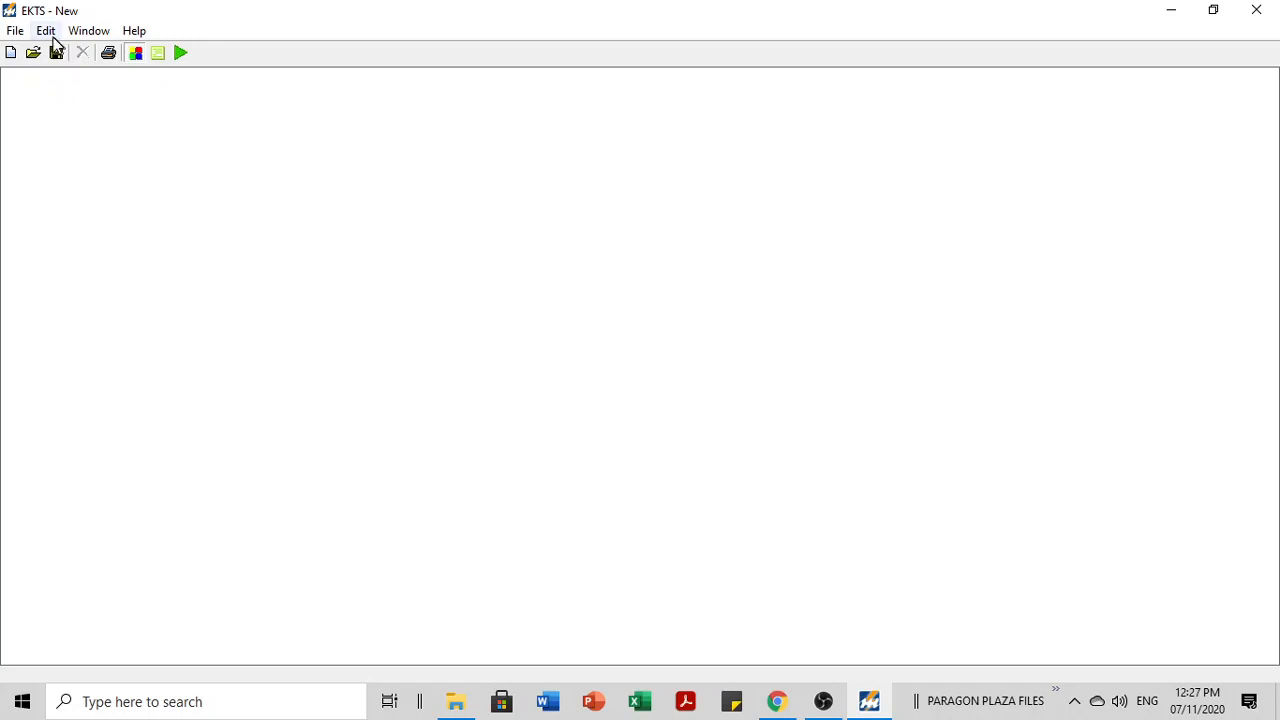
click(10, 33)
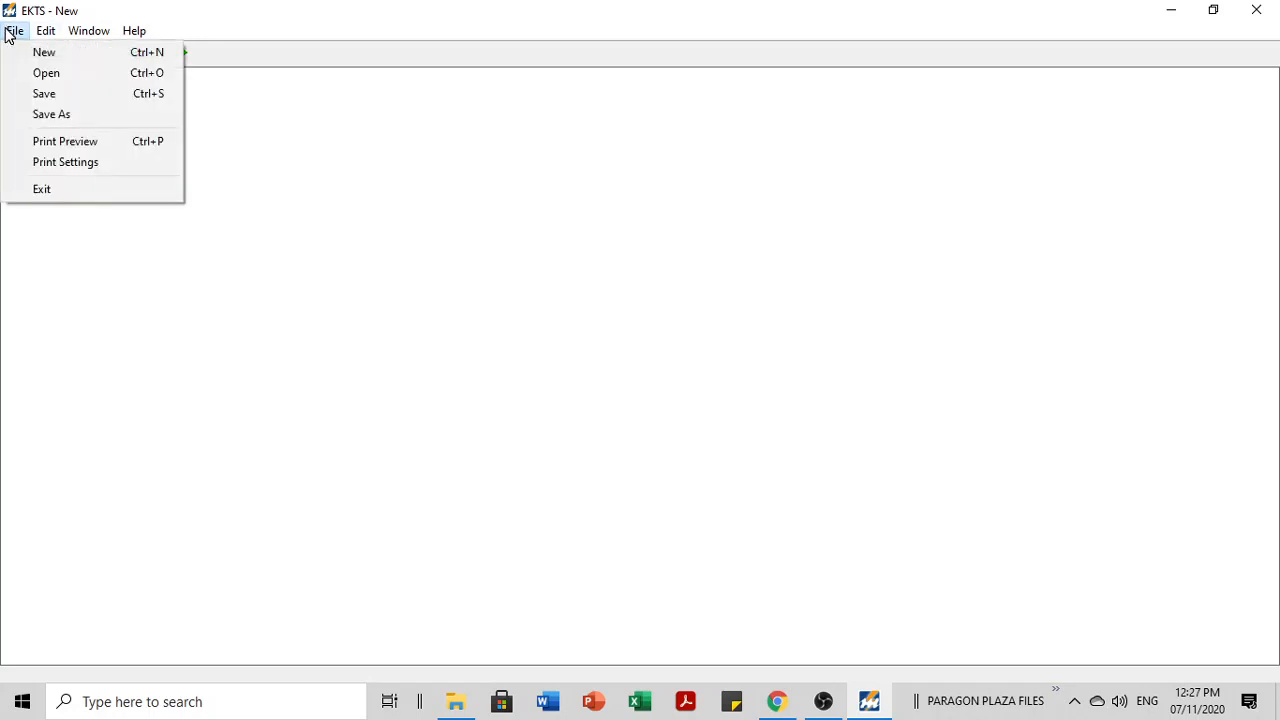
click(12, 32)
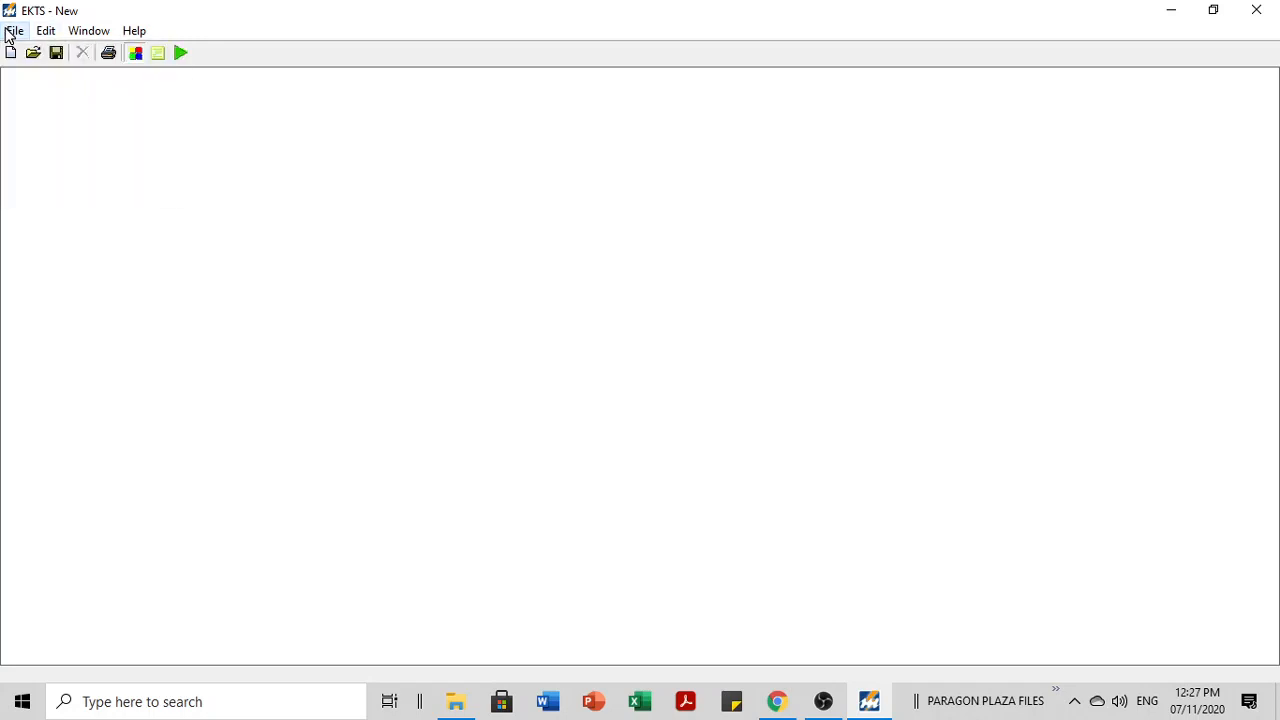
click(136, 54)
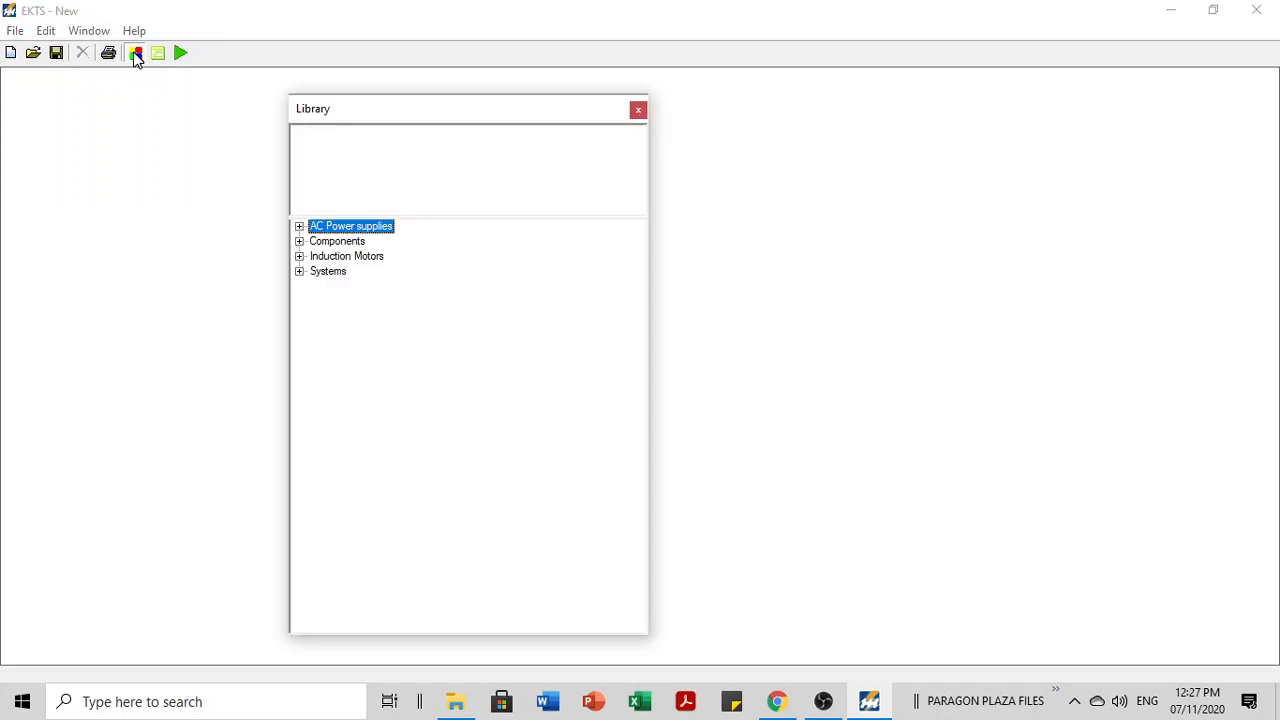
Step: Place a 3-Phase Supply near the sheet's upper left and a Neutral beside it on its left, with the library moved aside
click(300, 227)
click(345, 242)
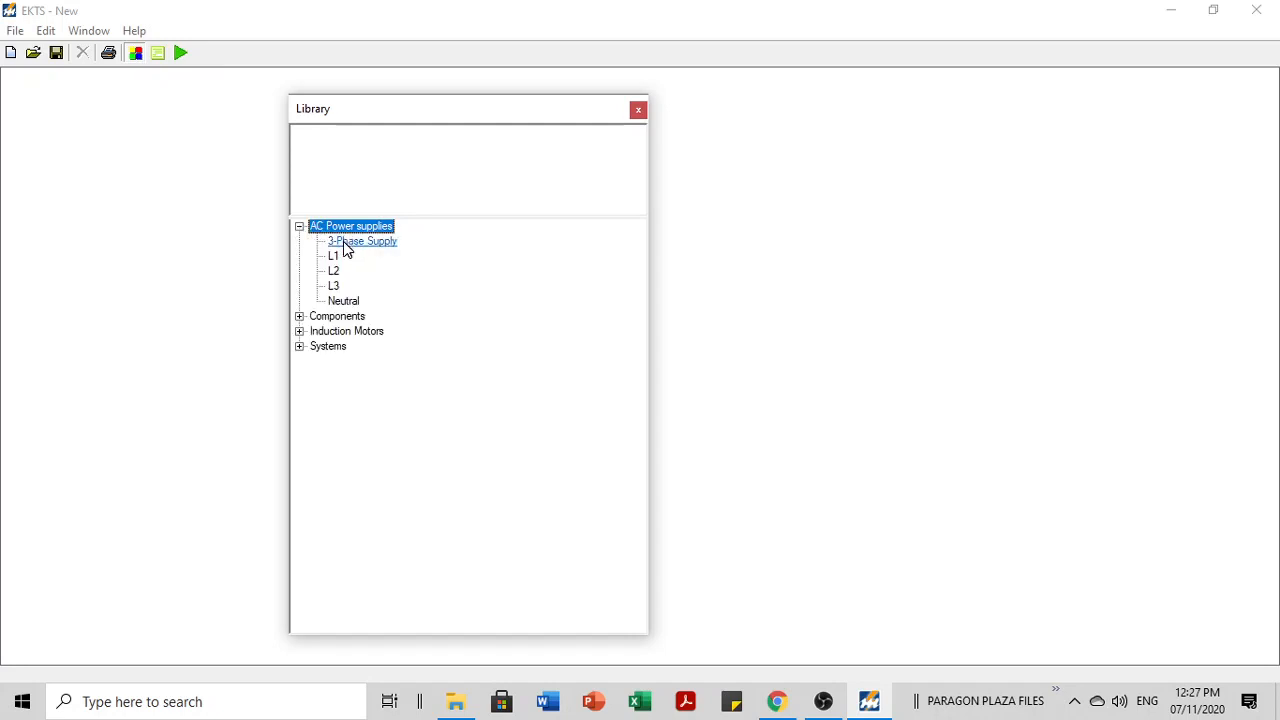
double_click(469, 182)
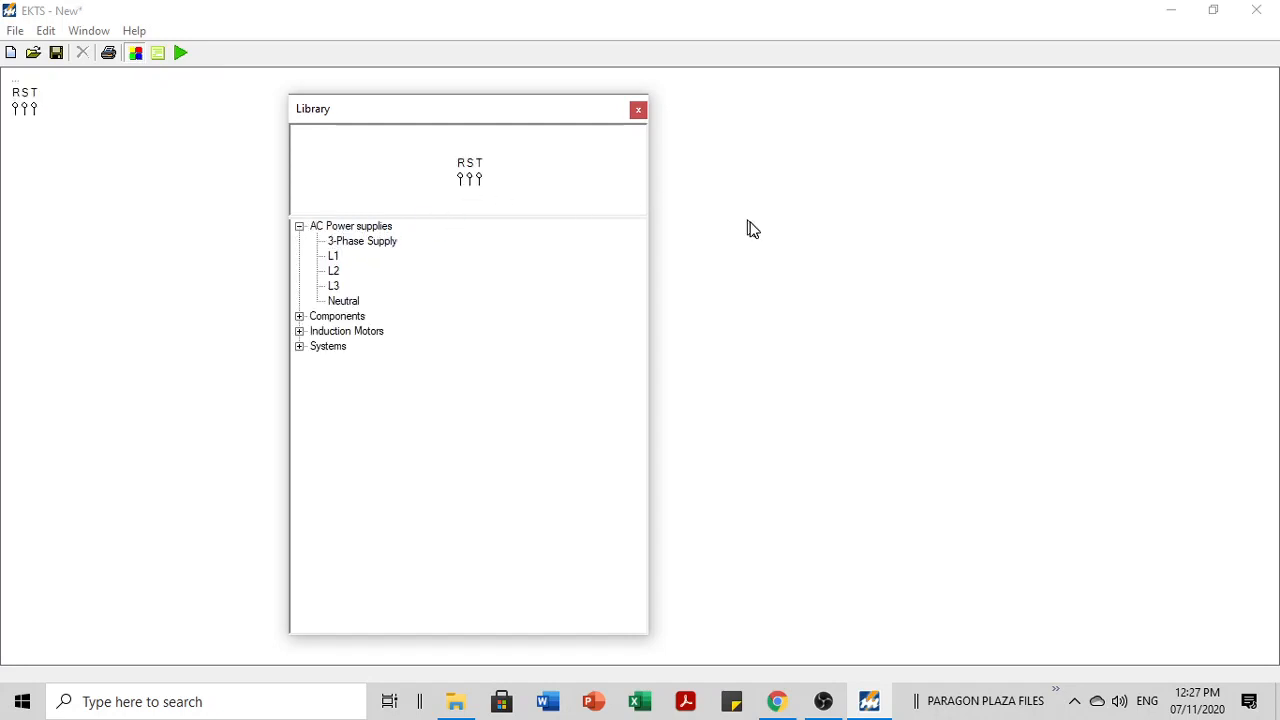
drag(545, 110, 1128, 111)
drag(44, 90, 240, 182)
click(250, 284)
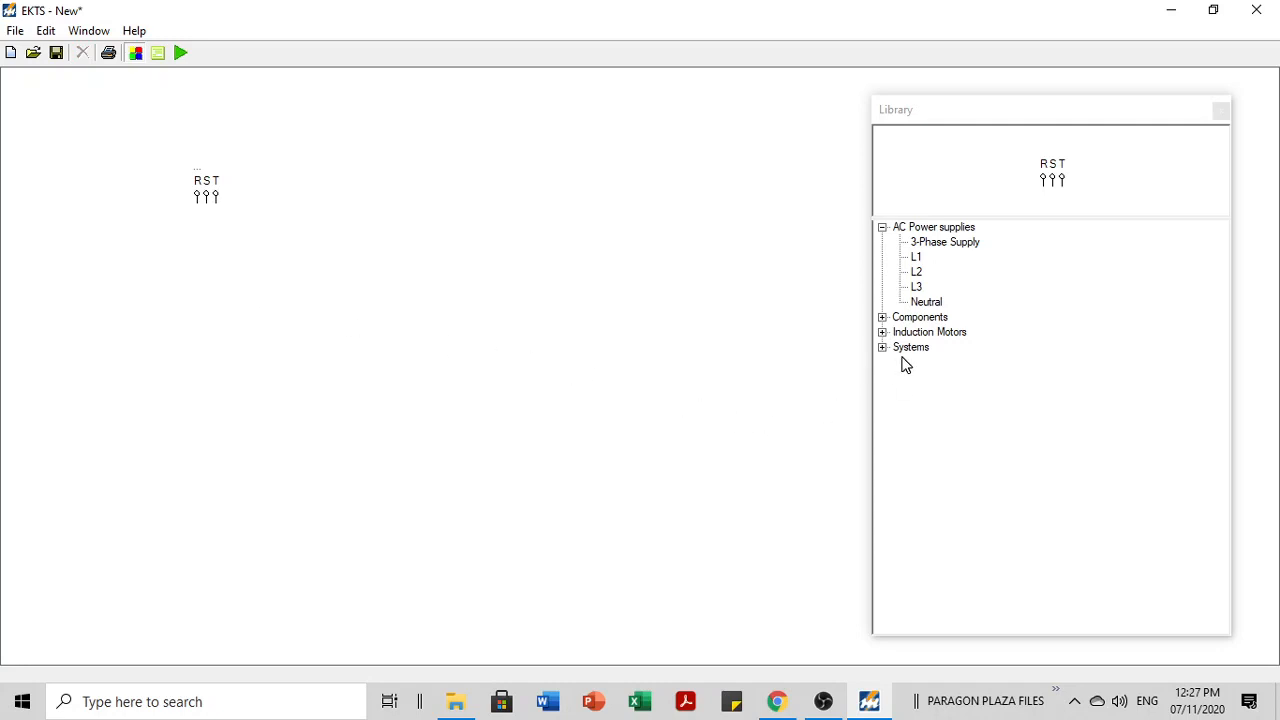
click(929, 304)
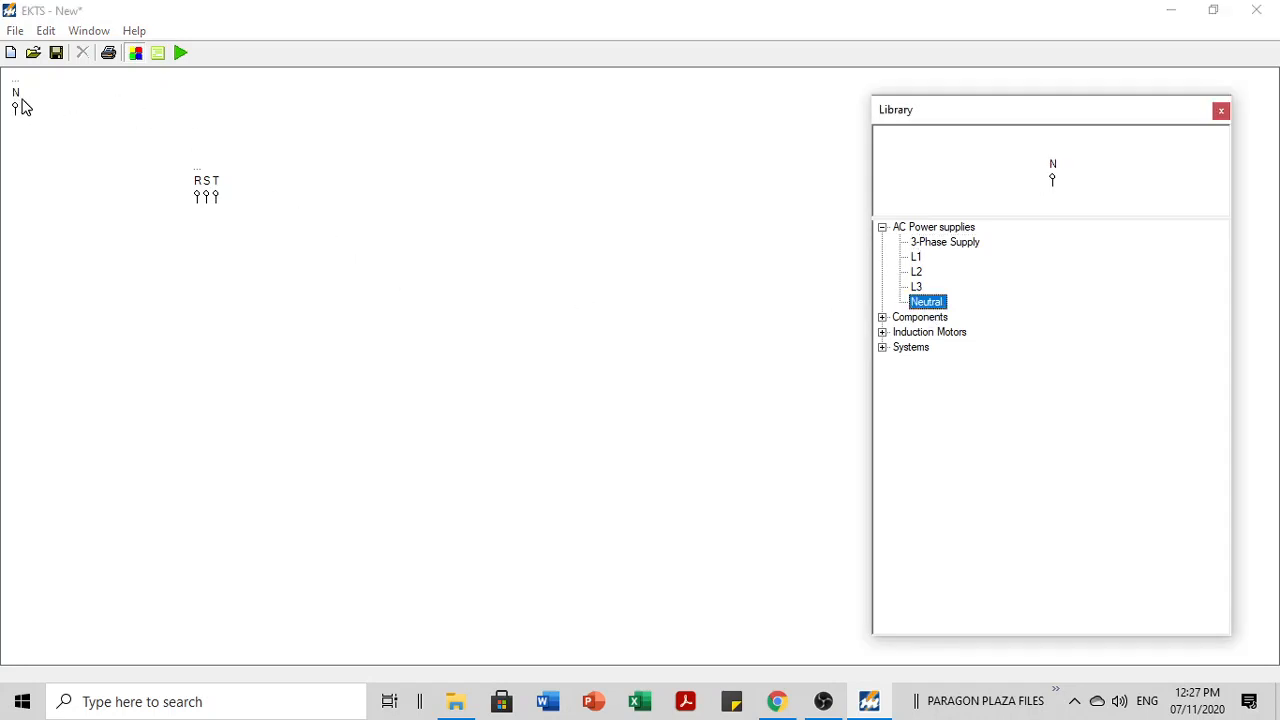
drag(15, 97, 106, 187)
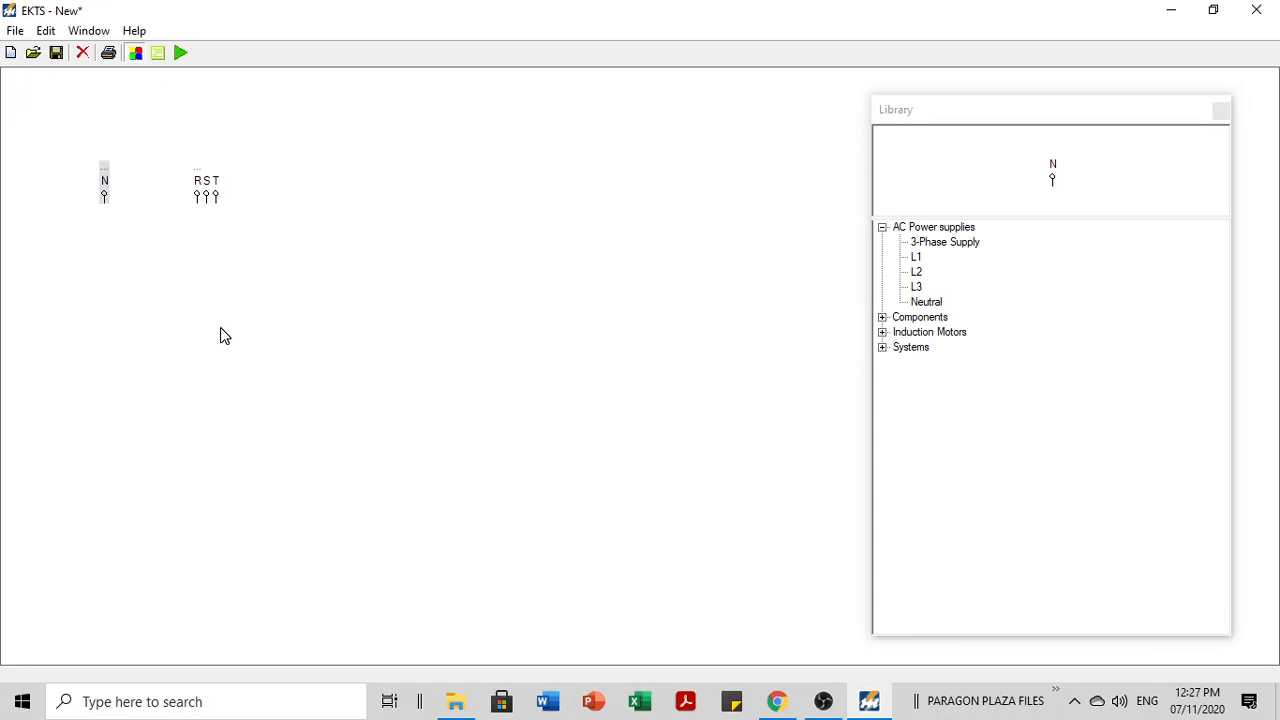
Step: Add a Three Phase Induction Motor from the library and place it directly below the three-phase supply
click(882, 332)
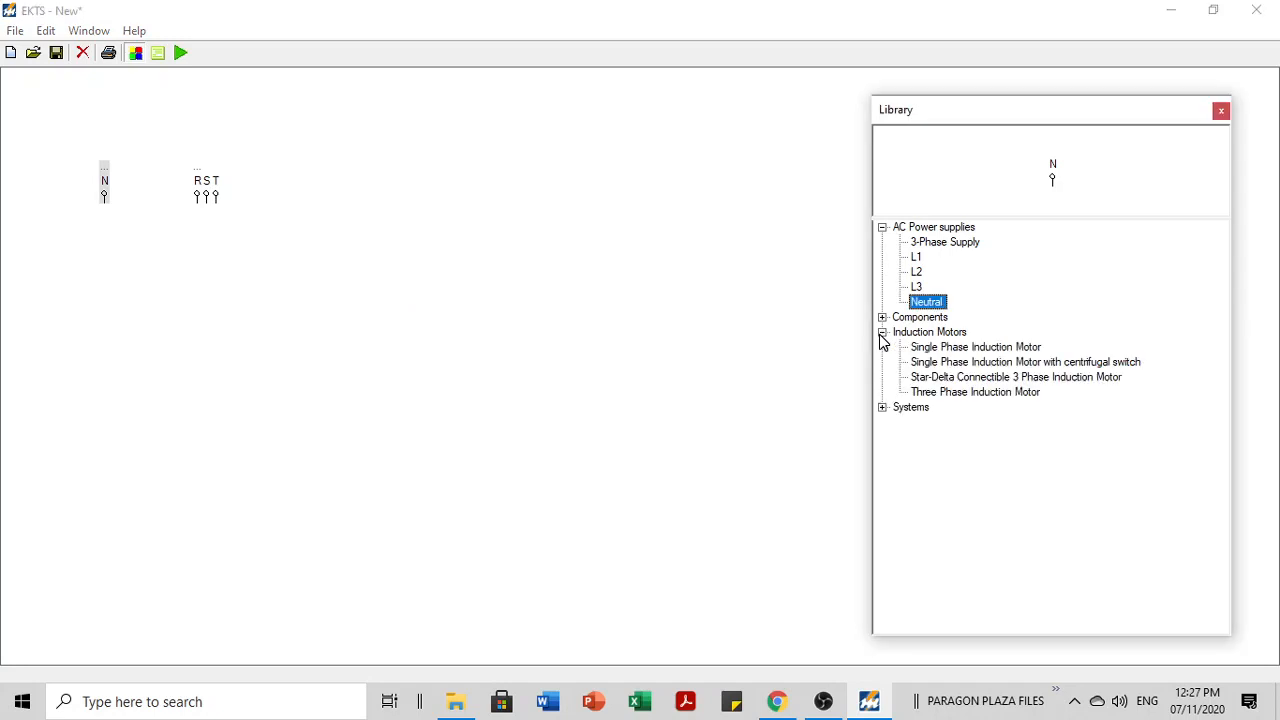
click(1012, 392)
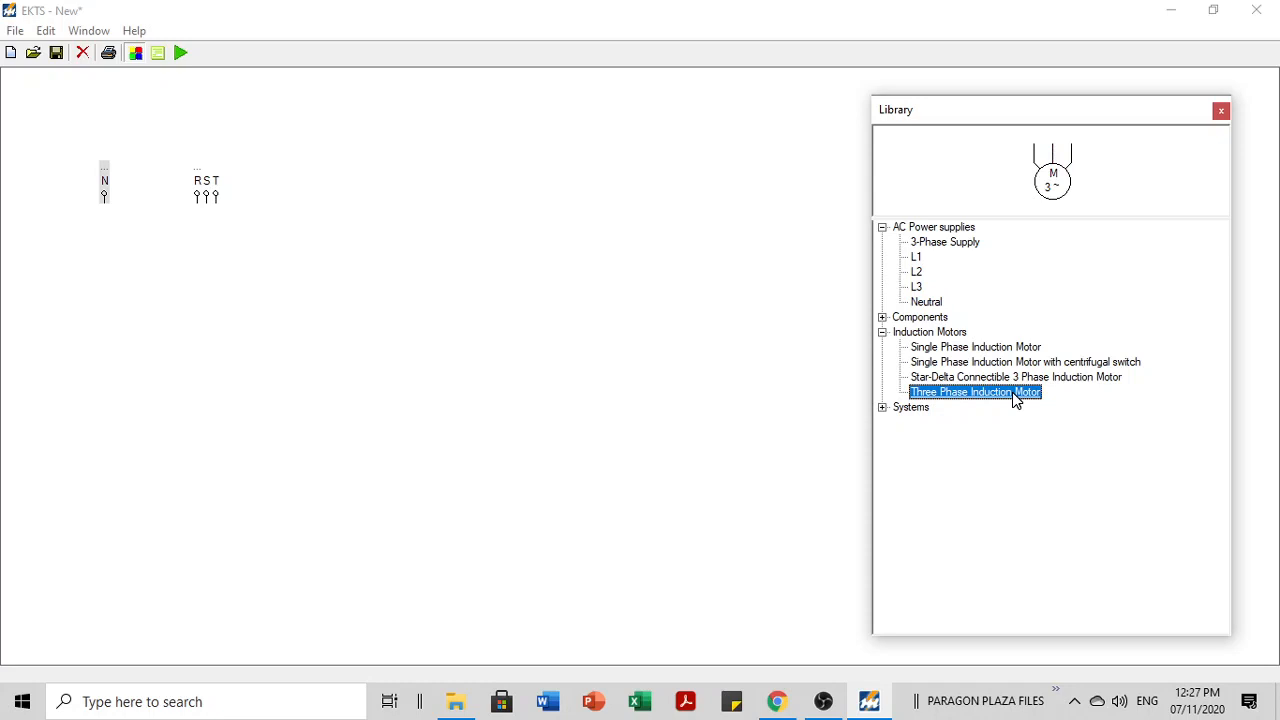
double_click(1012, 392)
click(28, 121)
drag(28, 121, 206, 448)
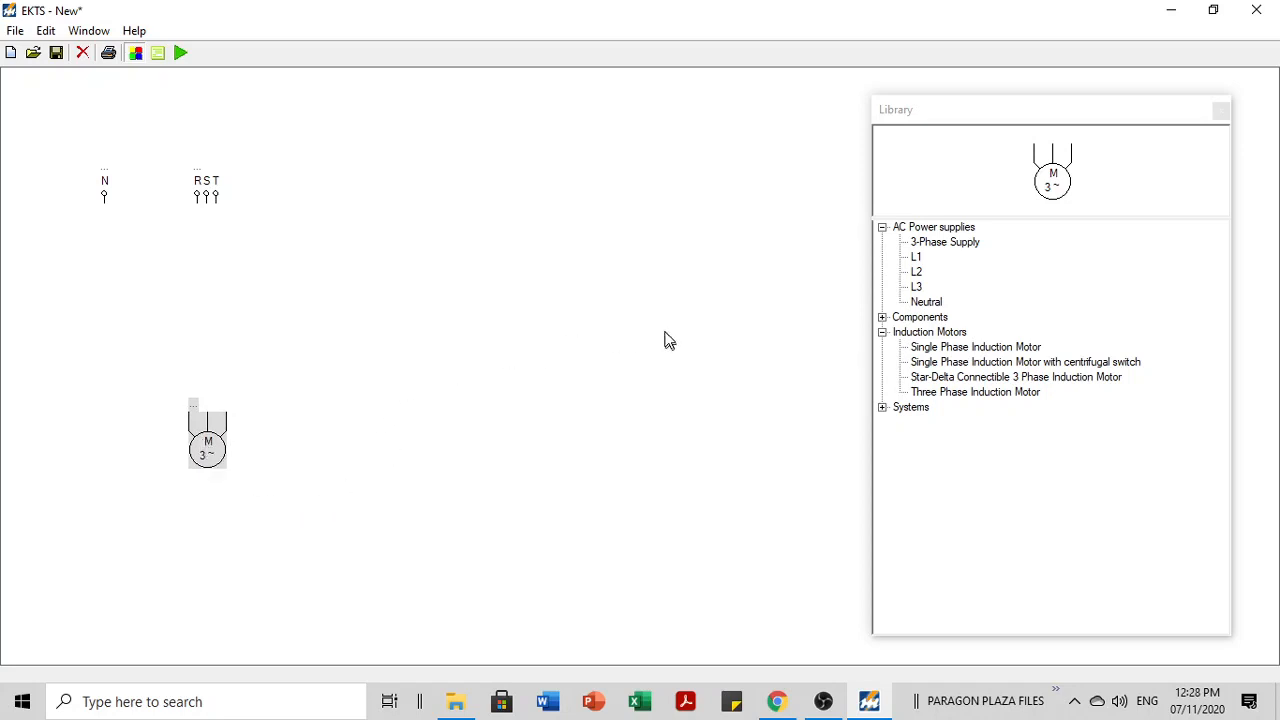
Step: Add a Start Button, a Stop Button and a Contactor from the library in one row to the right of the three-phase supply
click(882, 317)
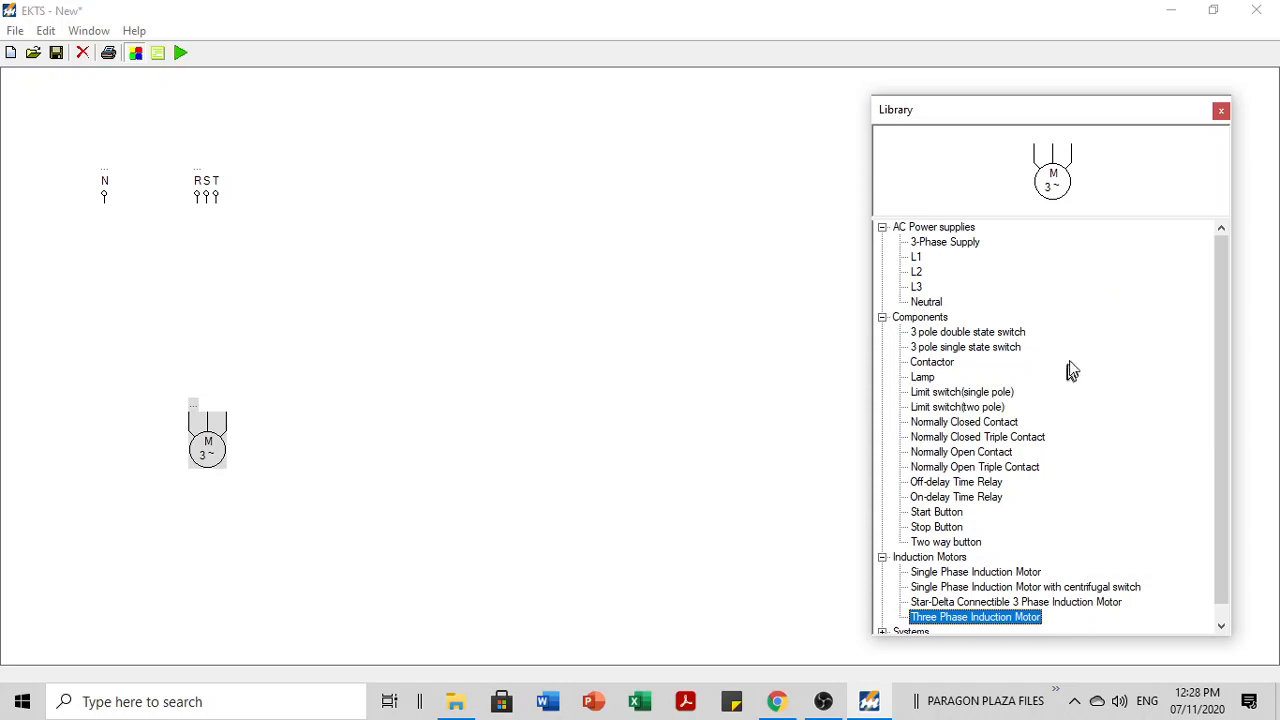
click(938, 514)
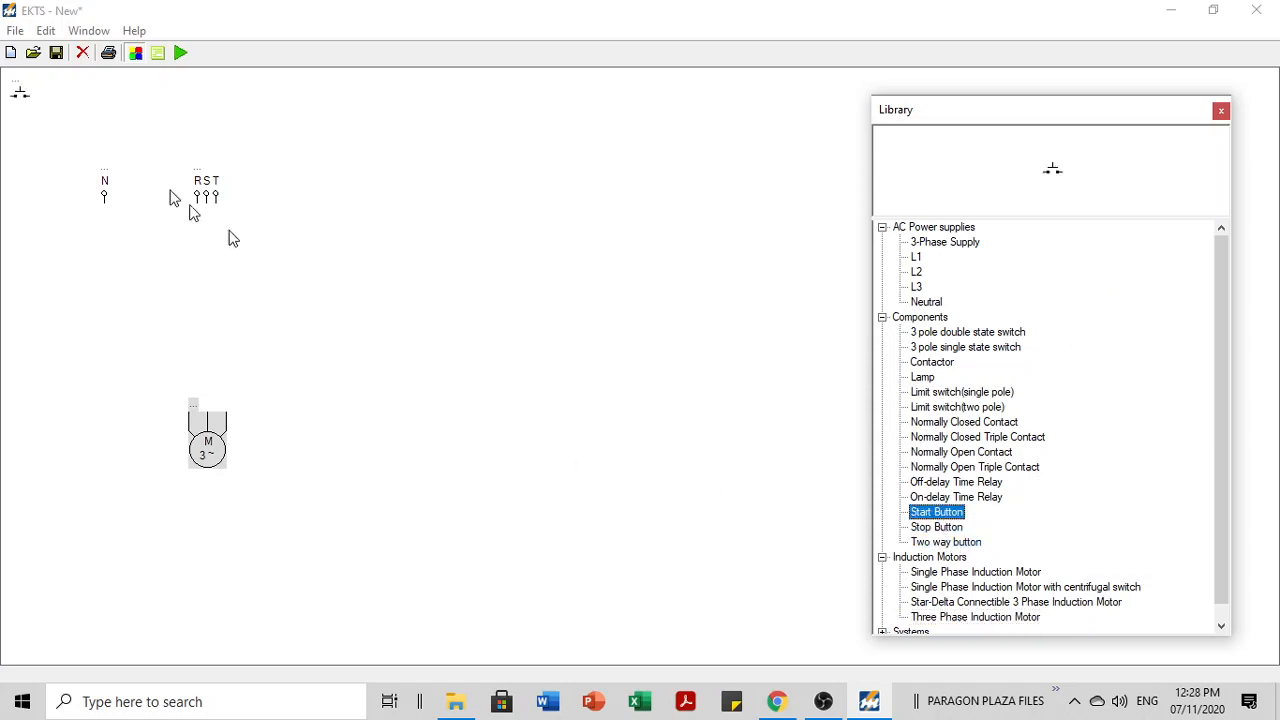
drag(23, 100, 492, 208)
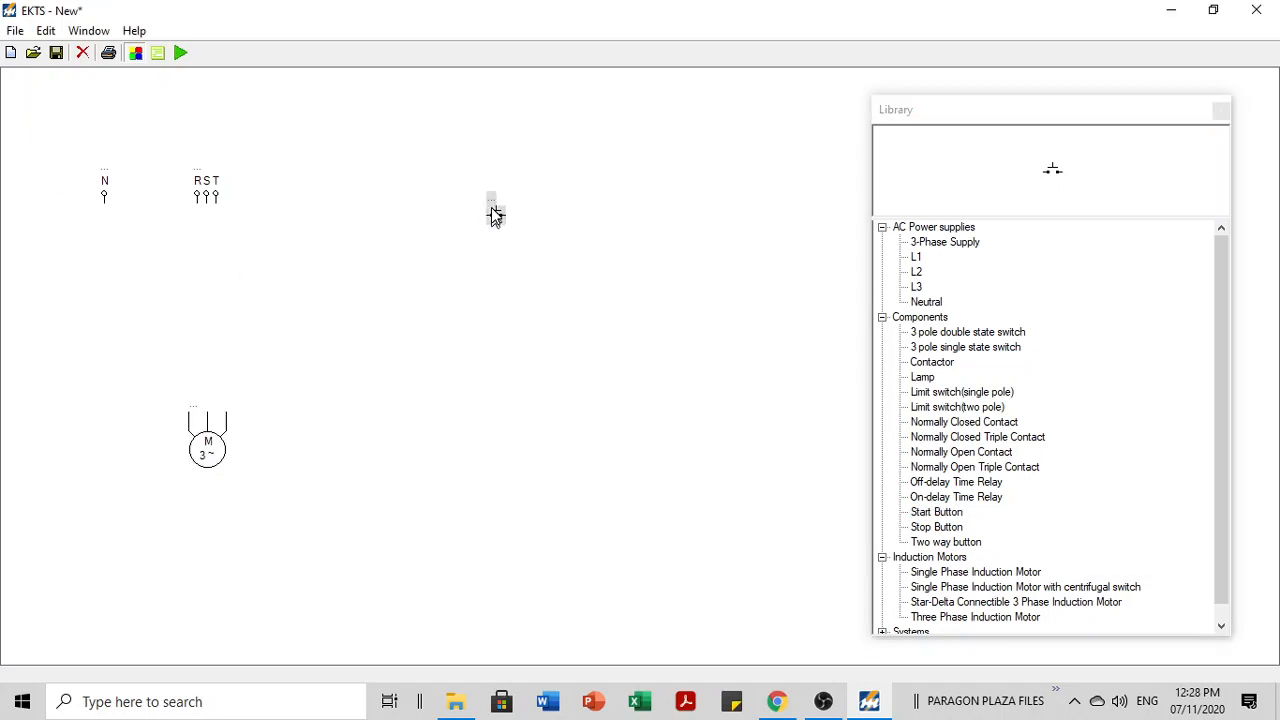
click(938, 530)
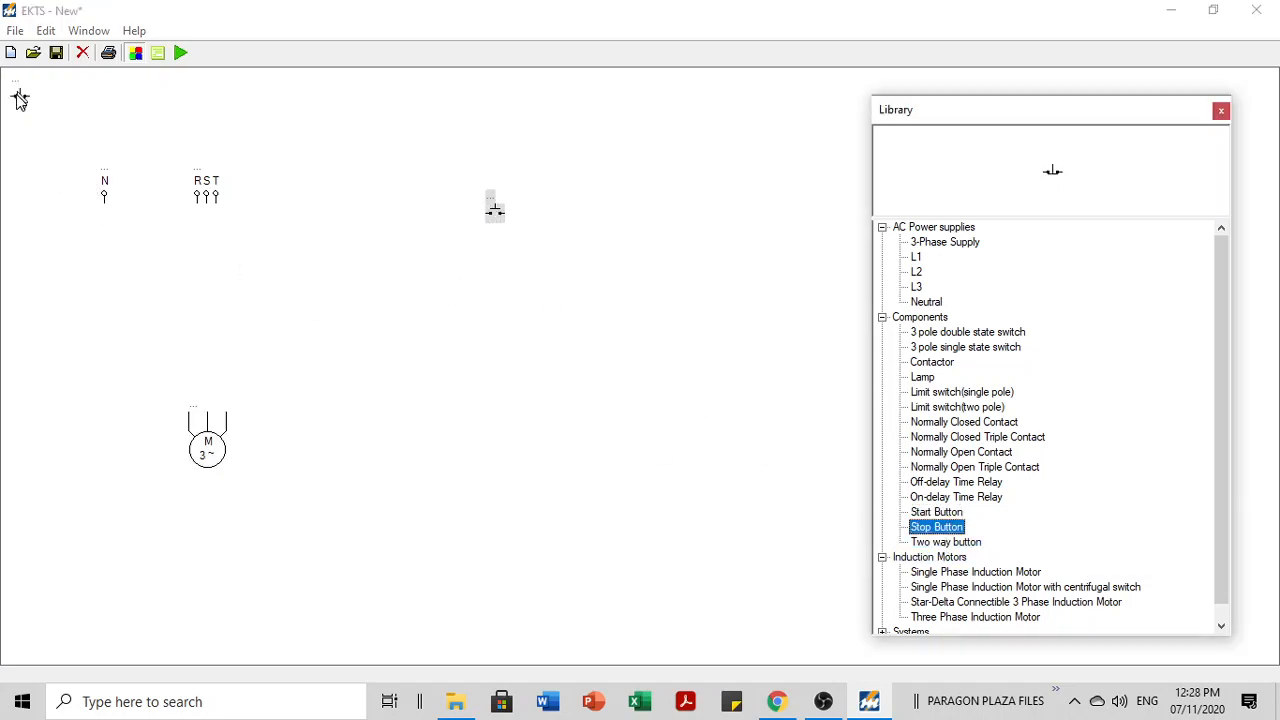
drag(20, 97, 567, 220)
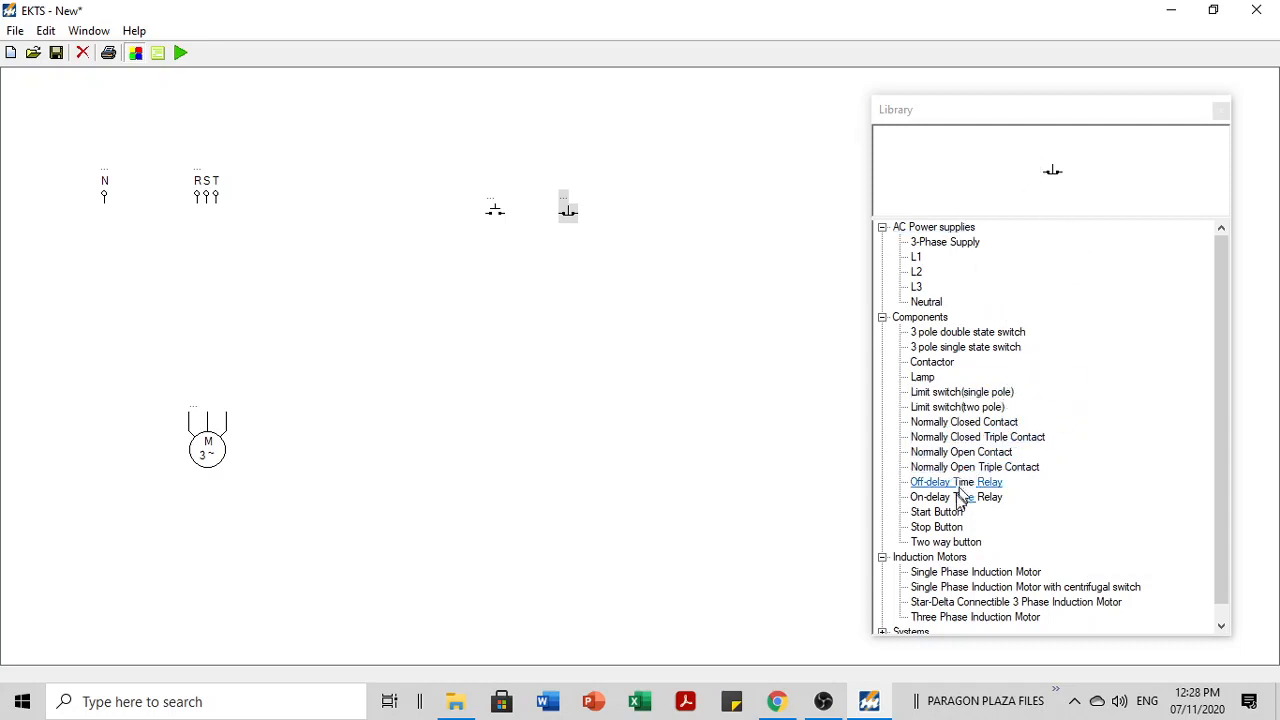
double_click(943, 364)
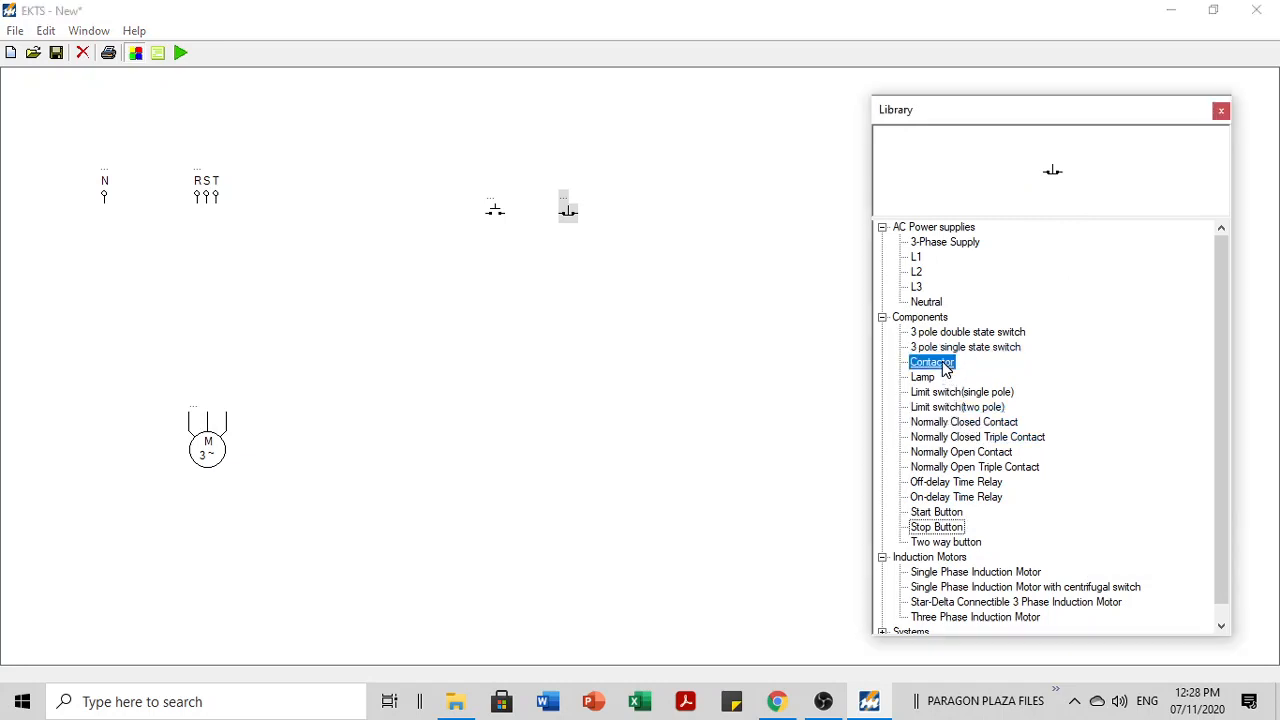
drag(26, 108, 658, 222)
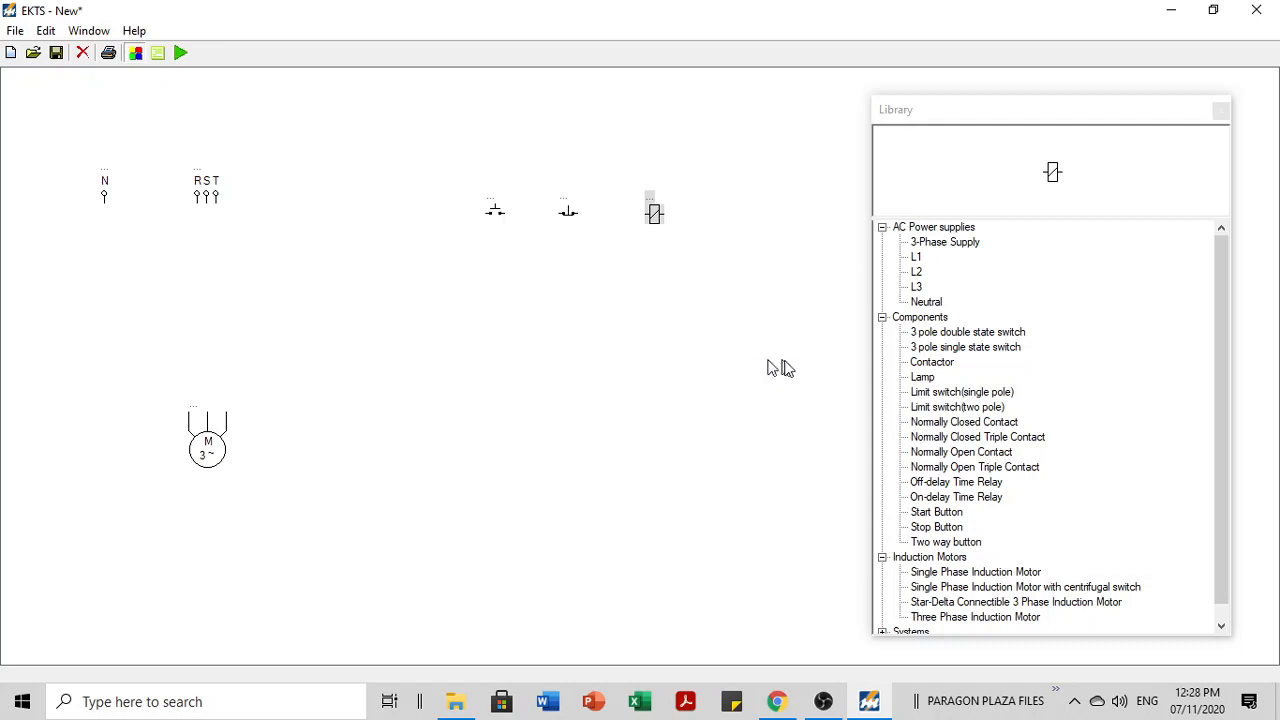
Step: Add three Lamps from the library, stacked in a column below the stop button
click(922, 377)
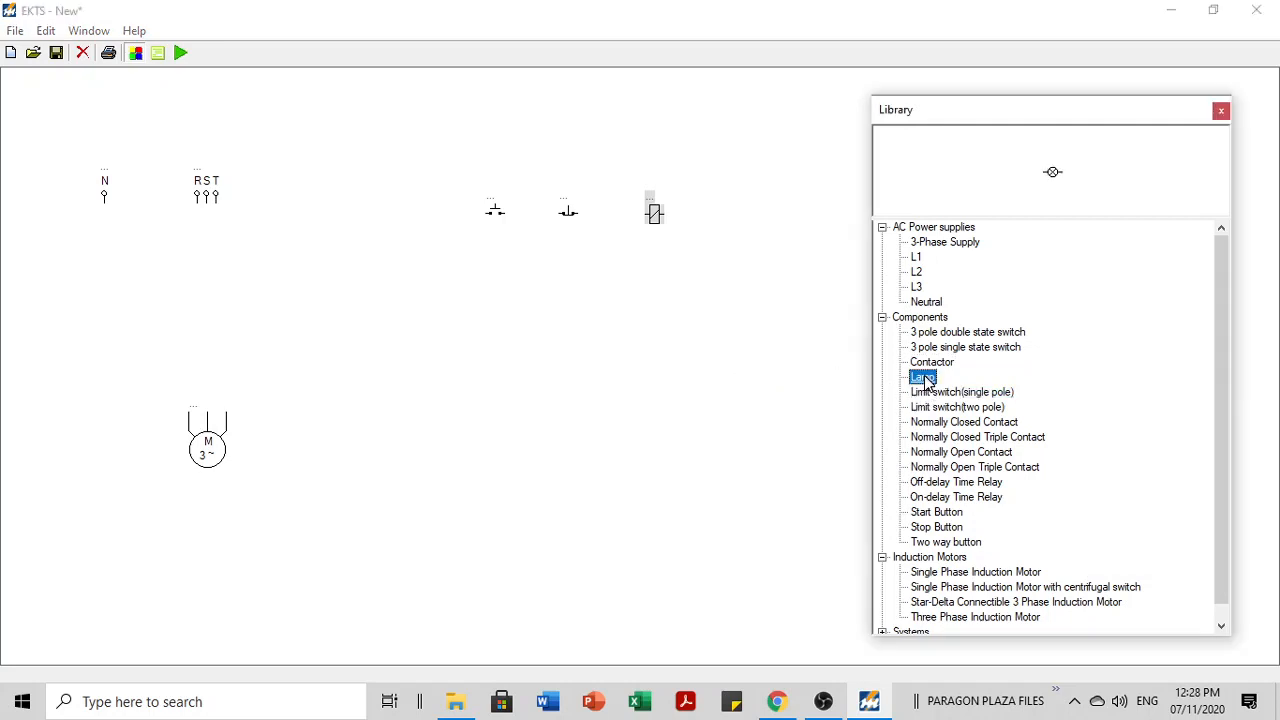
drag(19, 101, 573, 314)
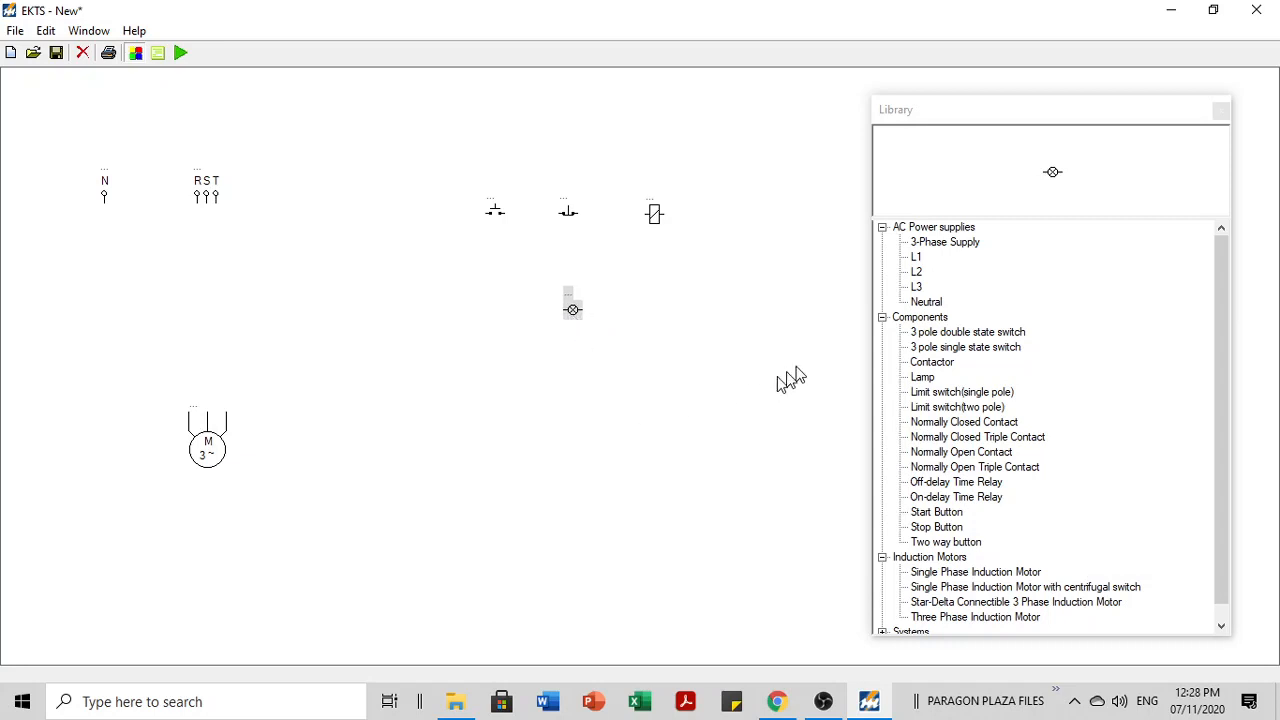
click(922, 379)
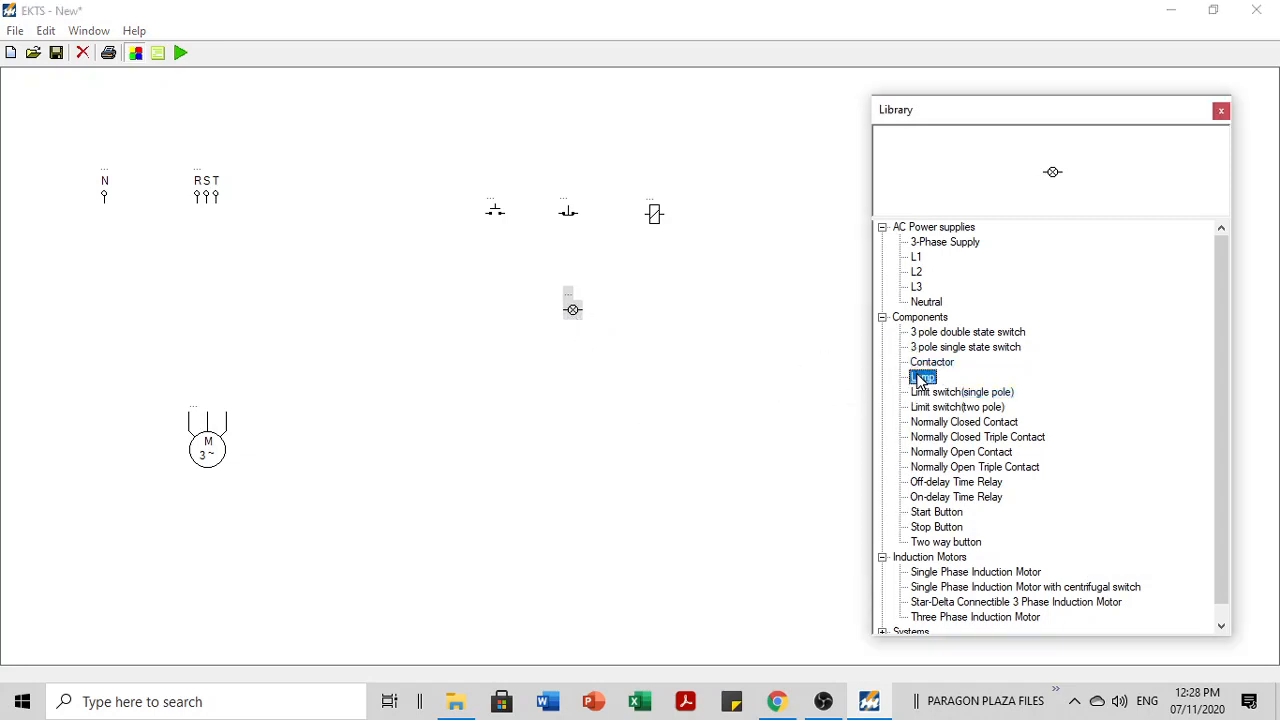
drag(20, 100, 571, 365)
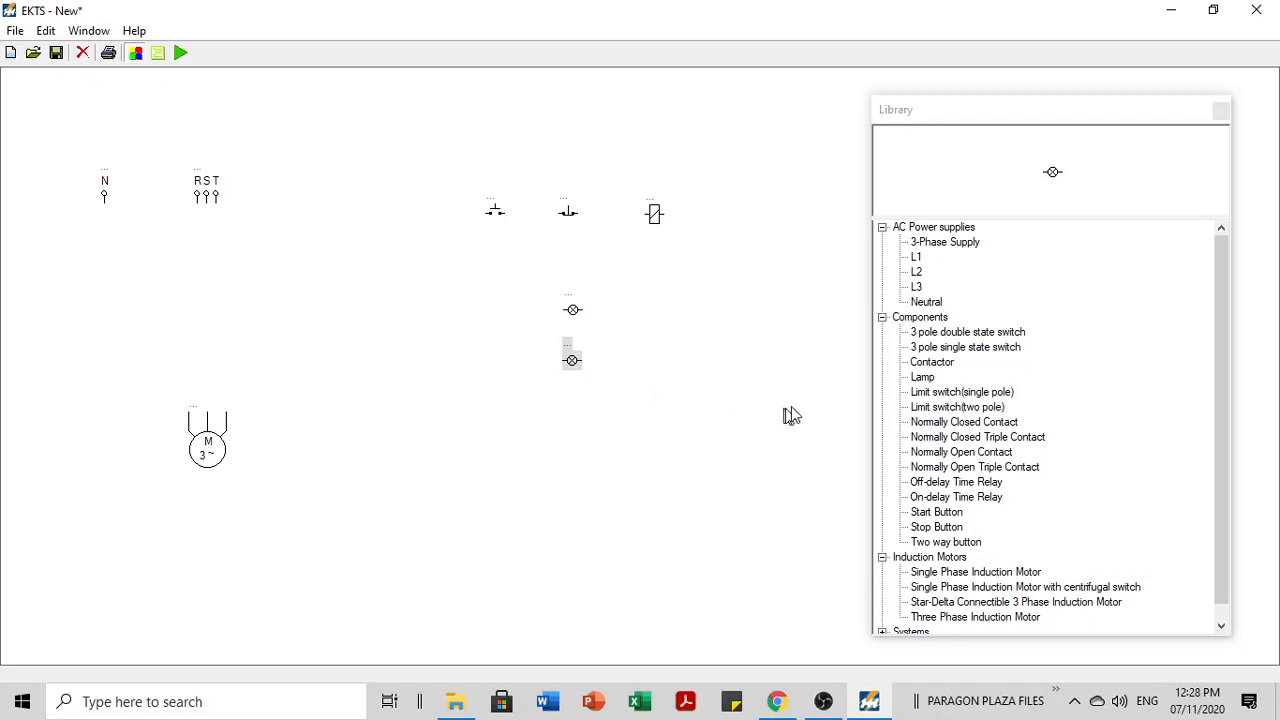
click(923, 377)
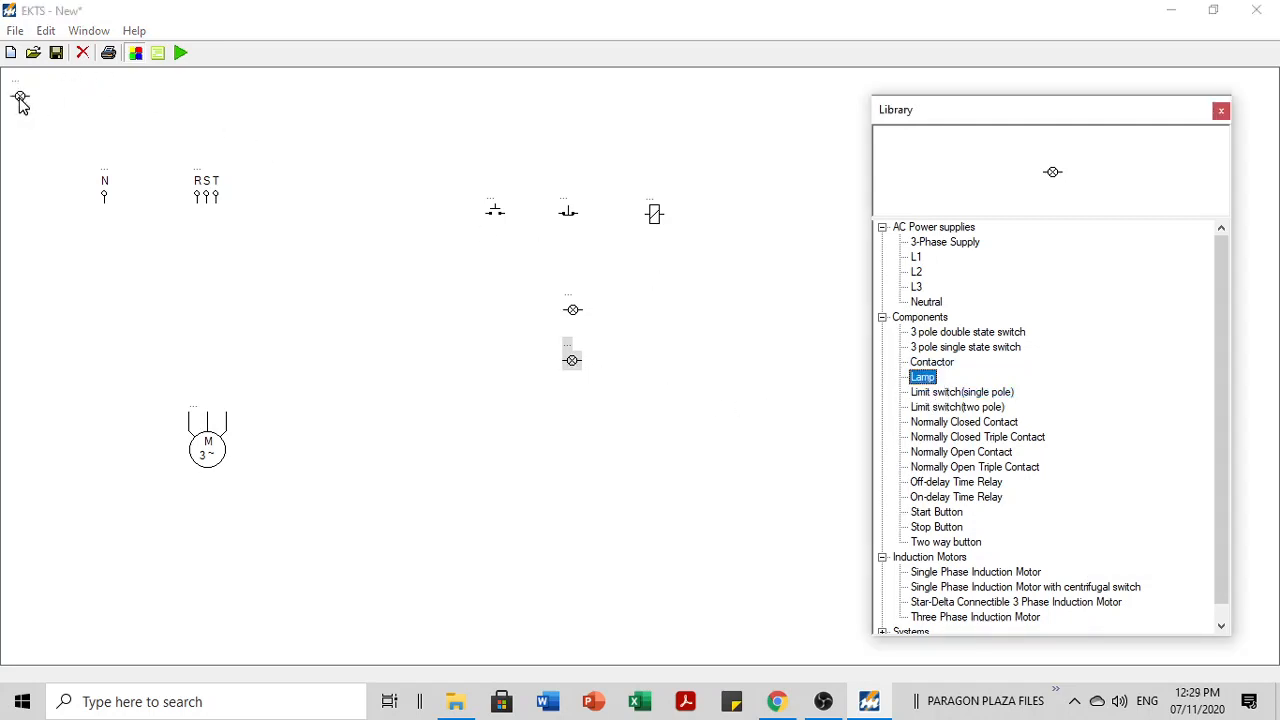
drag(20, 98, 573, 420)
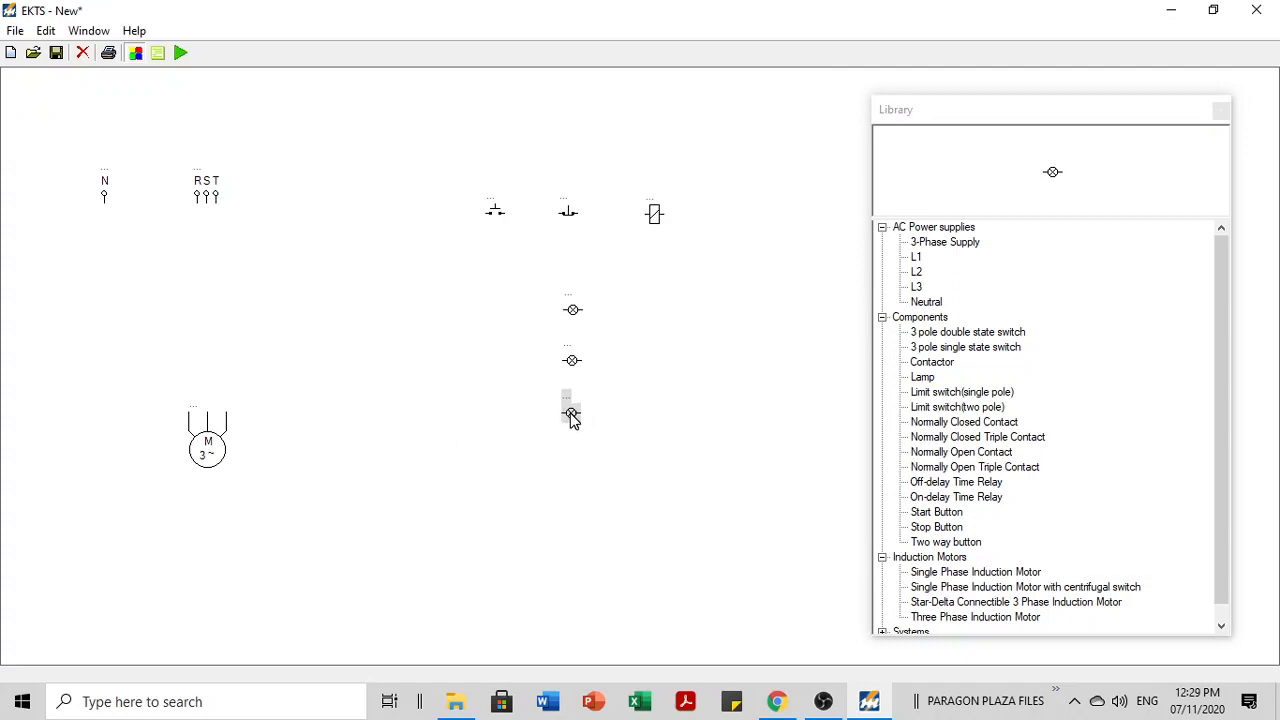
click(665, 390)
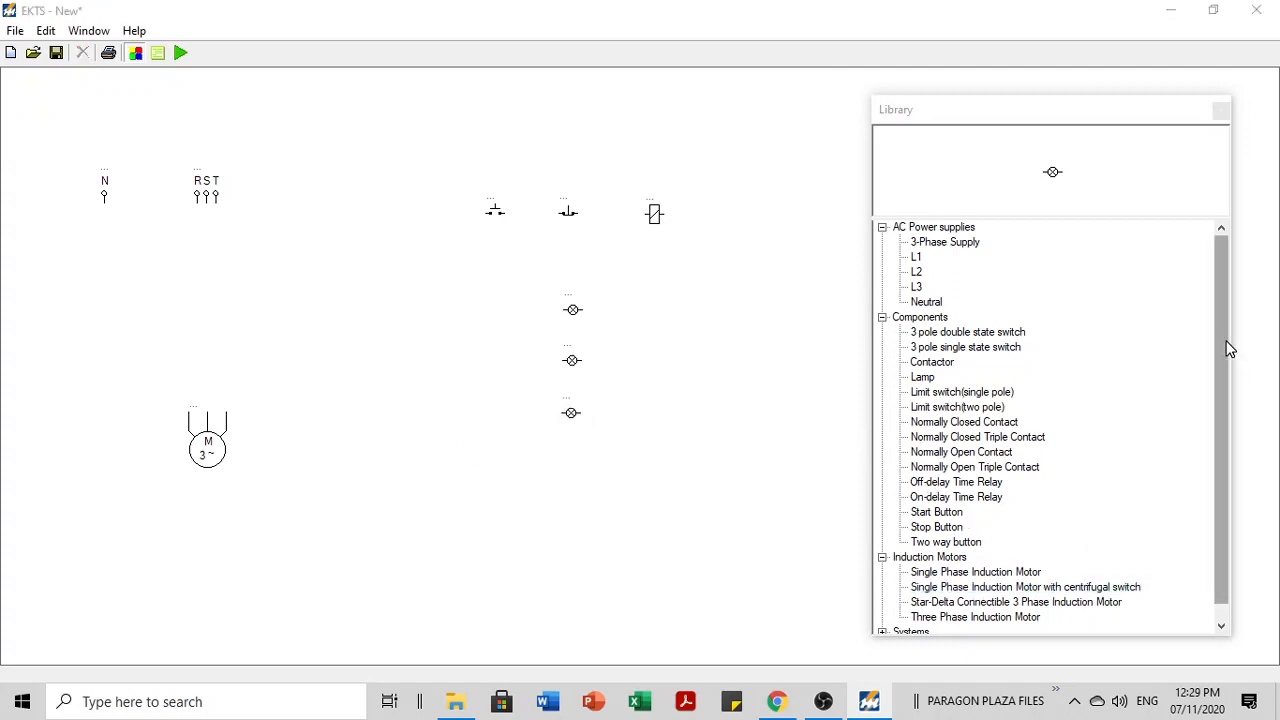
Step: Add a Normally Open Contact below the contactor and a Normally Closed Contact directly beneath it
drag(1223, 349, 1217, 444)
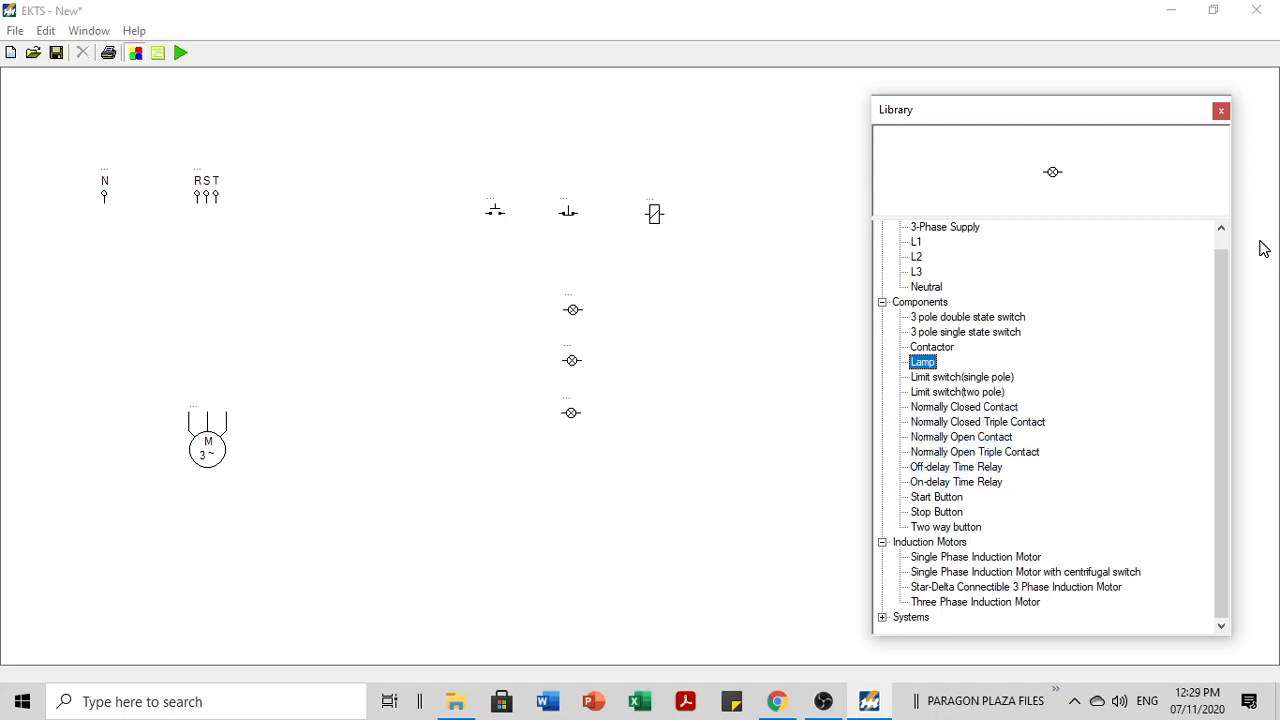
click(985, 439)
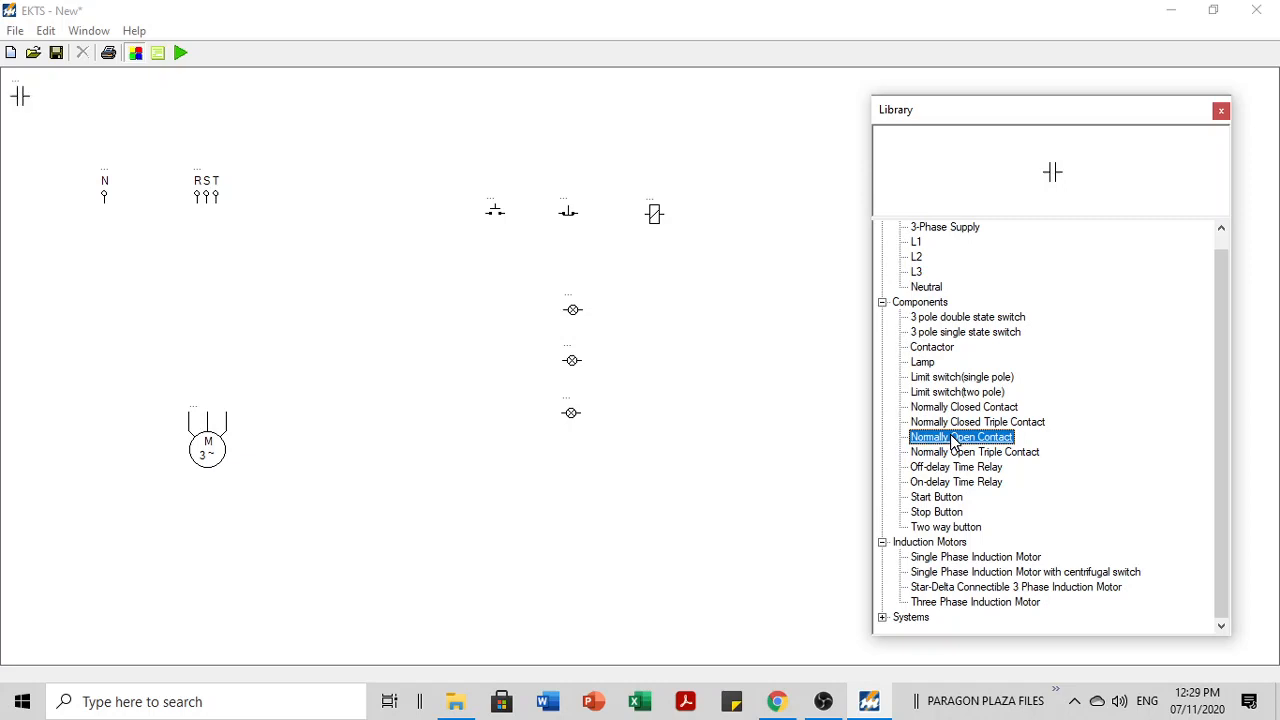
drag(20, 95, 654, 329)
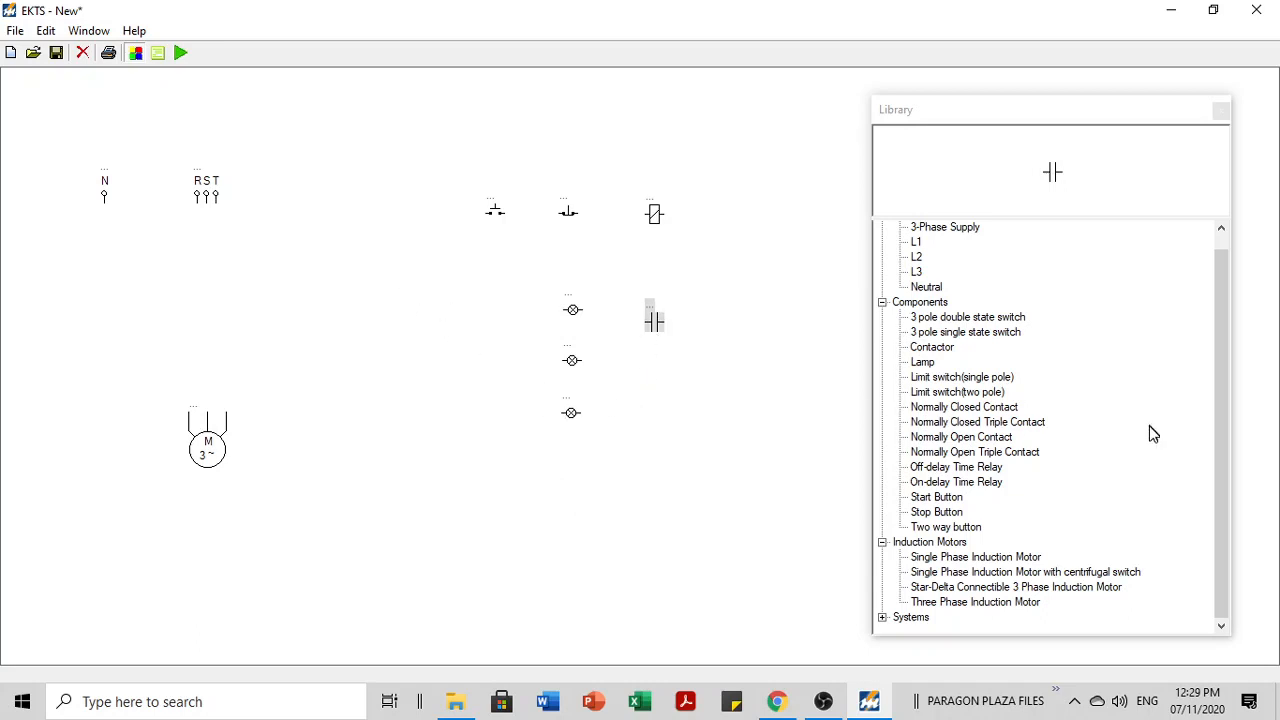
click(963, 407)
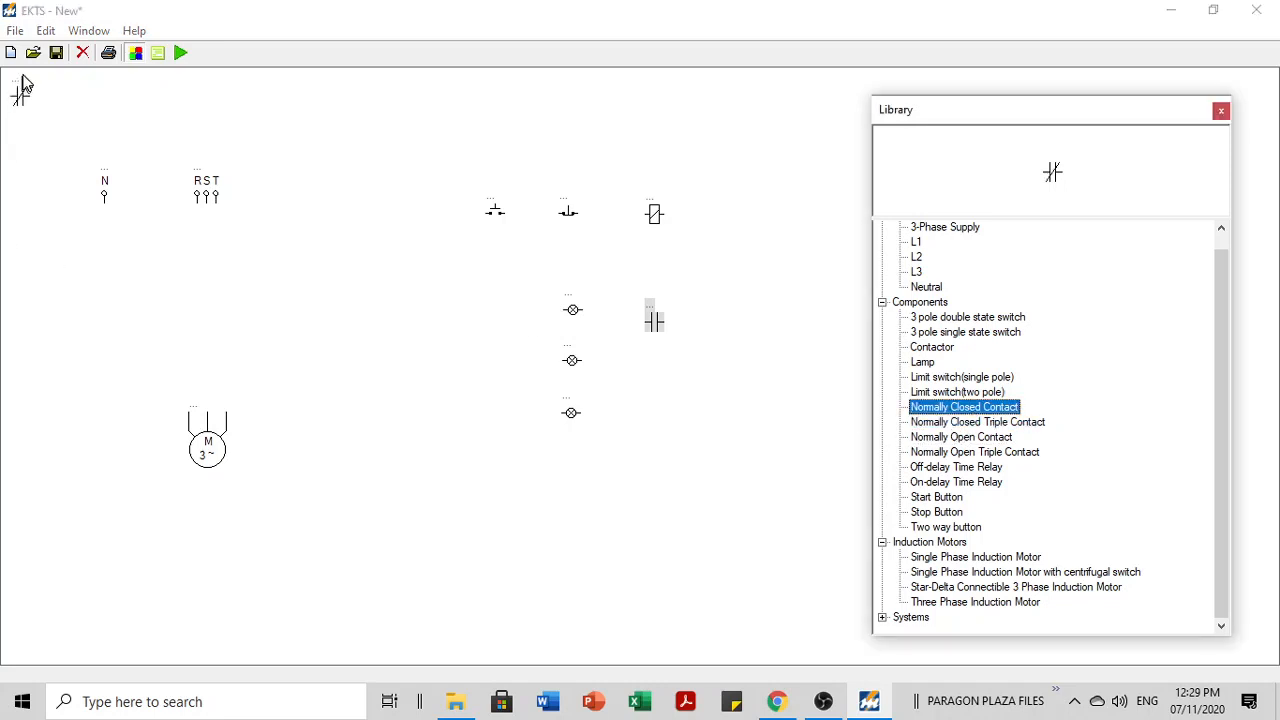
drag(22, 94, 660, 392)
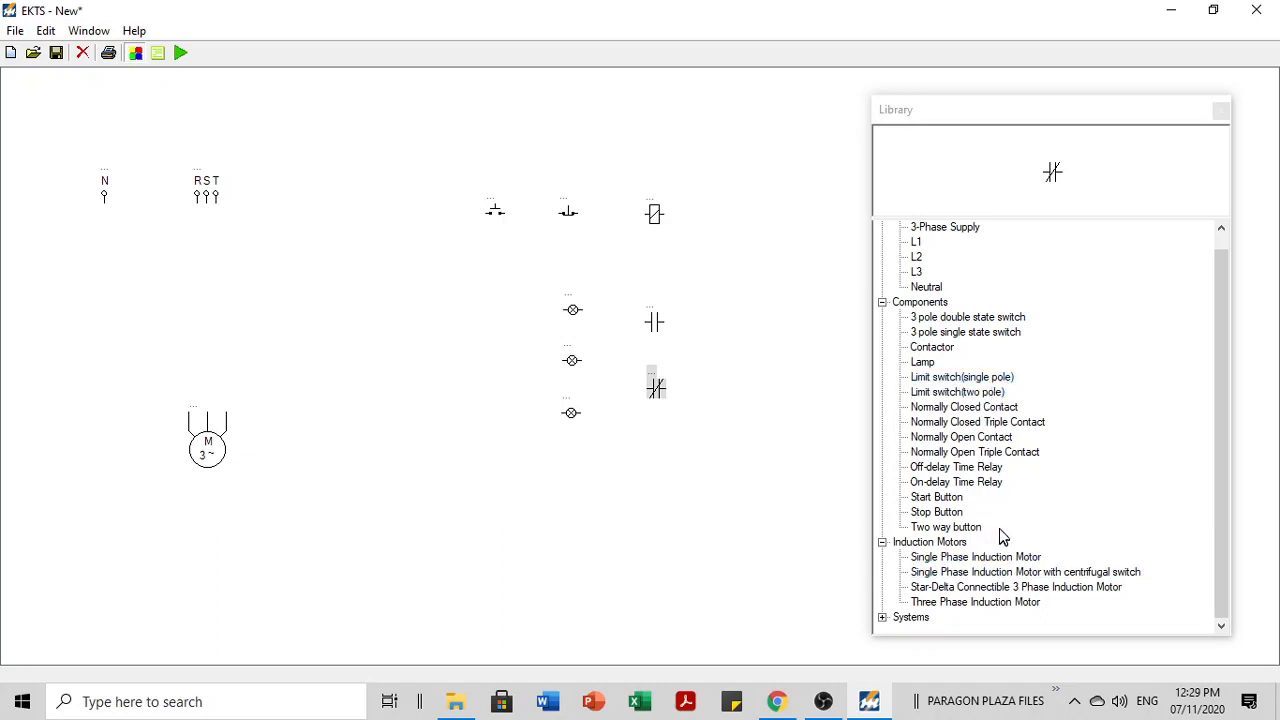
Step: Preview the Two way button and examine the components in the library's Systems category
click(969, 529)
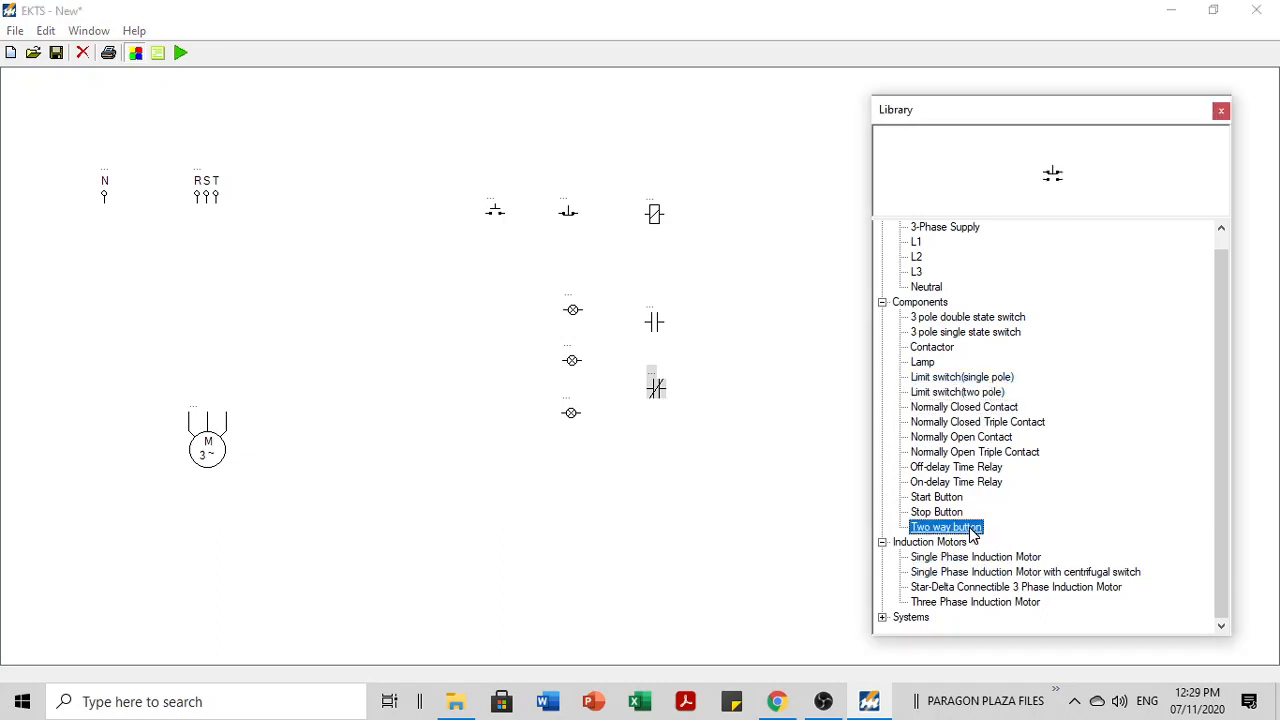
drag(1225, 335, 1205, 433)
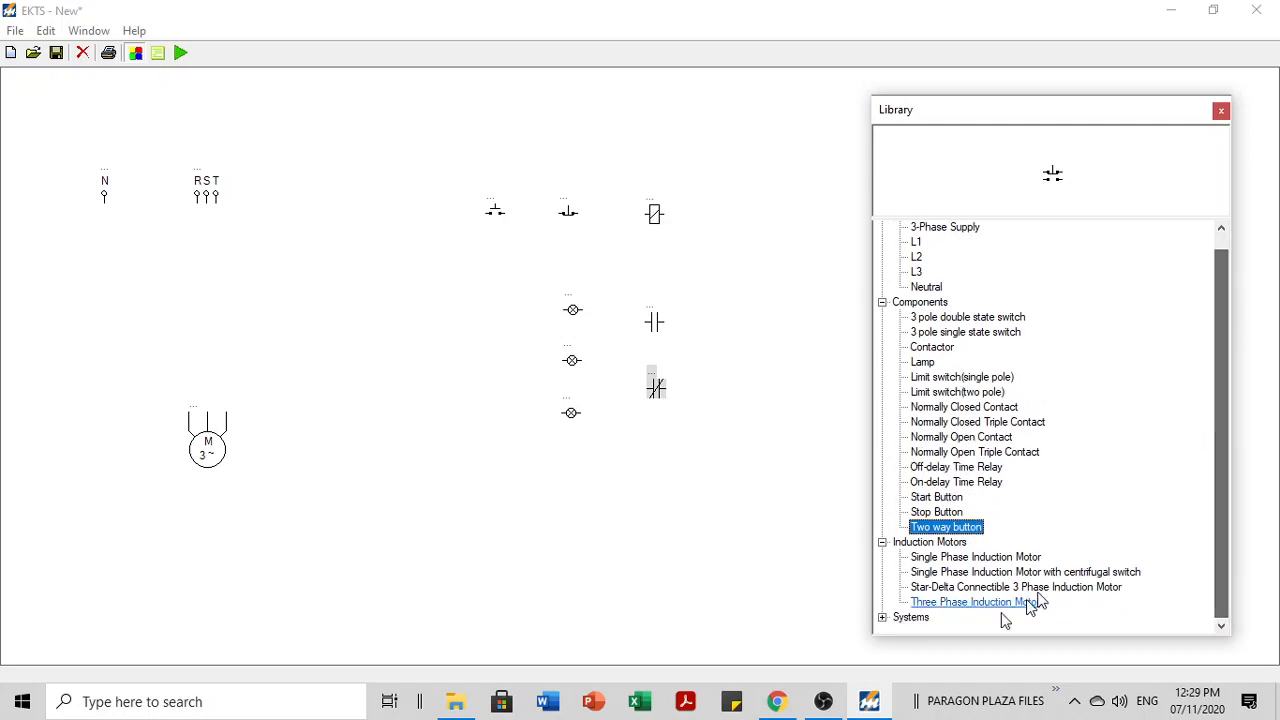
click(917, 619)
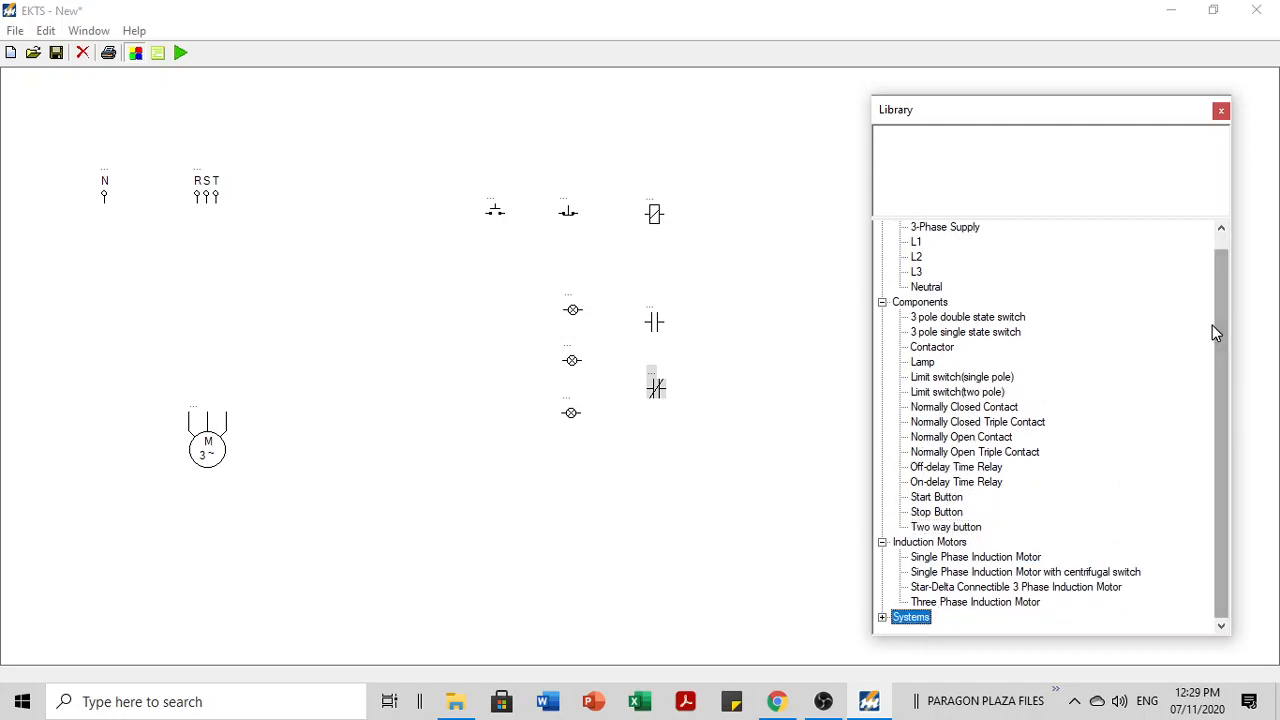
click(881, 618)
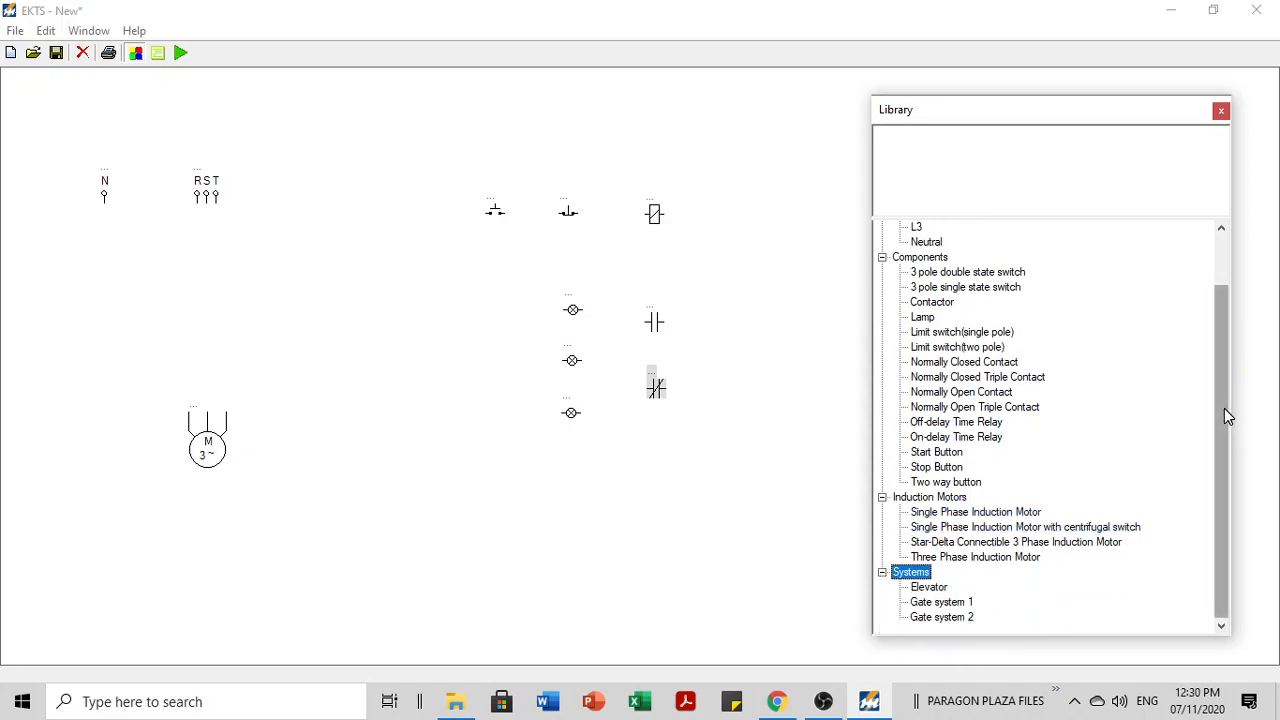
scroll(1227, 417, up, 2)
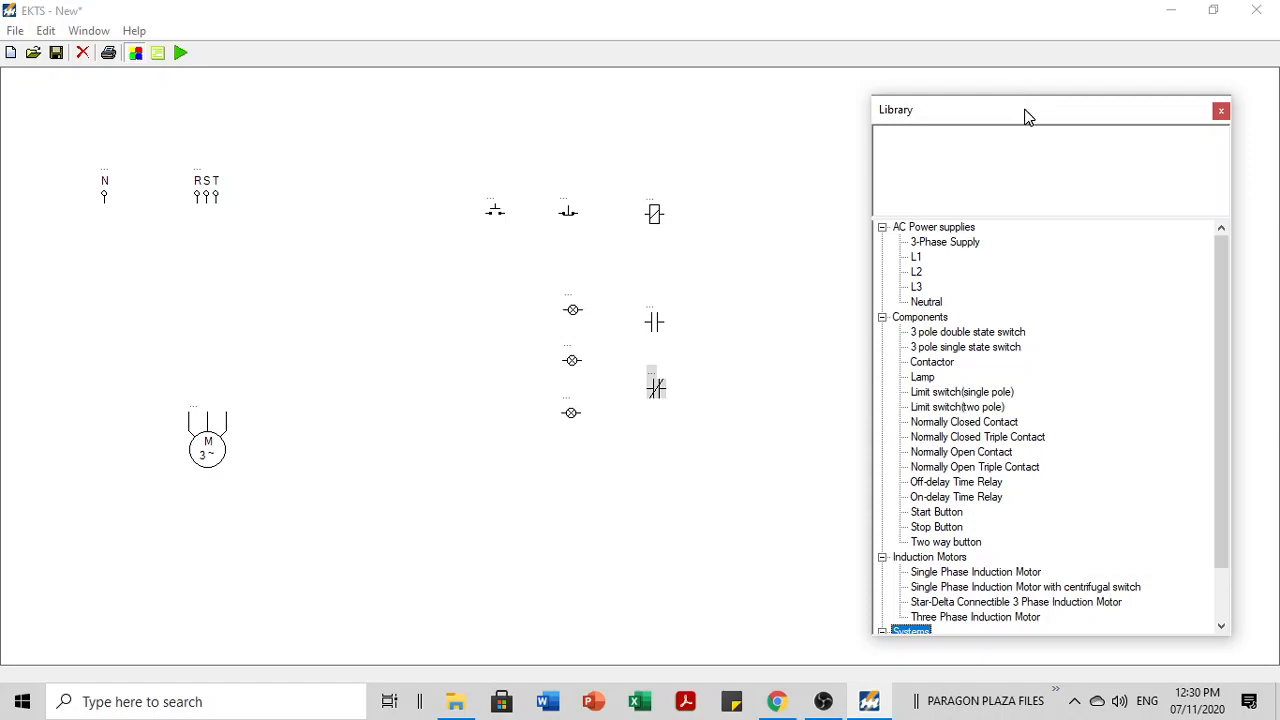
Step: Shift the three-phase supply and the motor toward the sheet's left edge, and place the neutral to the right of the supply
drag(1025, 117, 1058, 75)
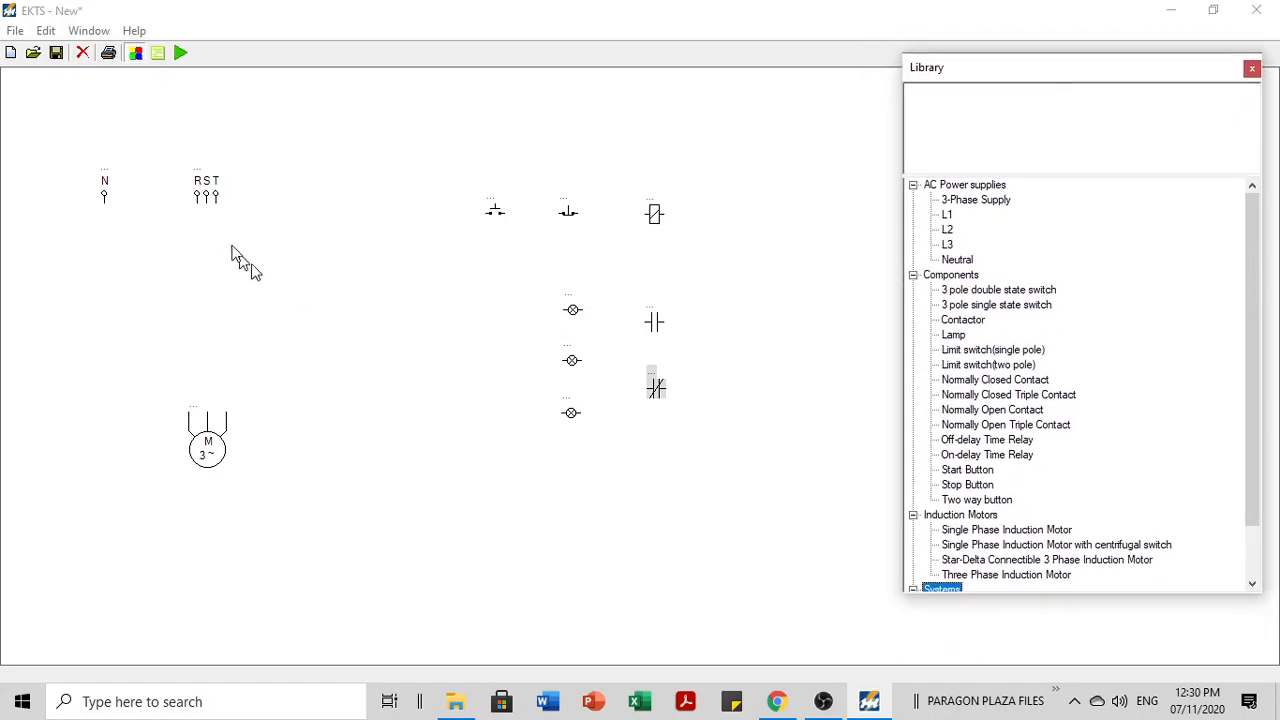
click(205, 200)
drag(205, 200, 205, 167)
drag(112, 193, 340, 167)
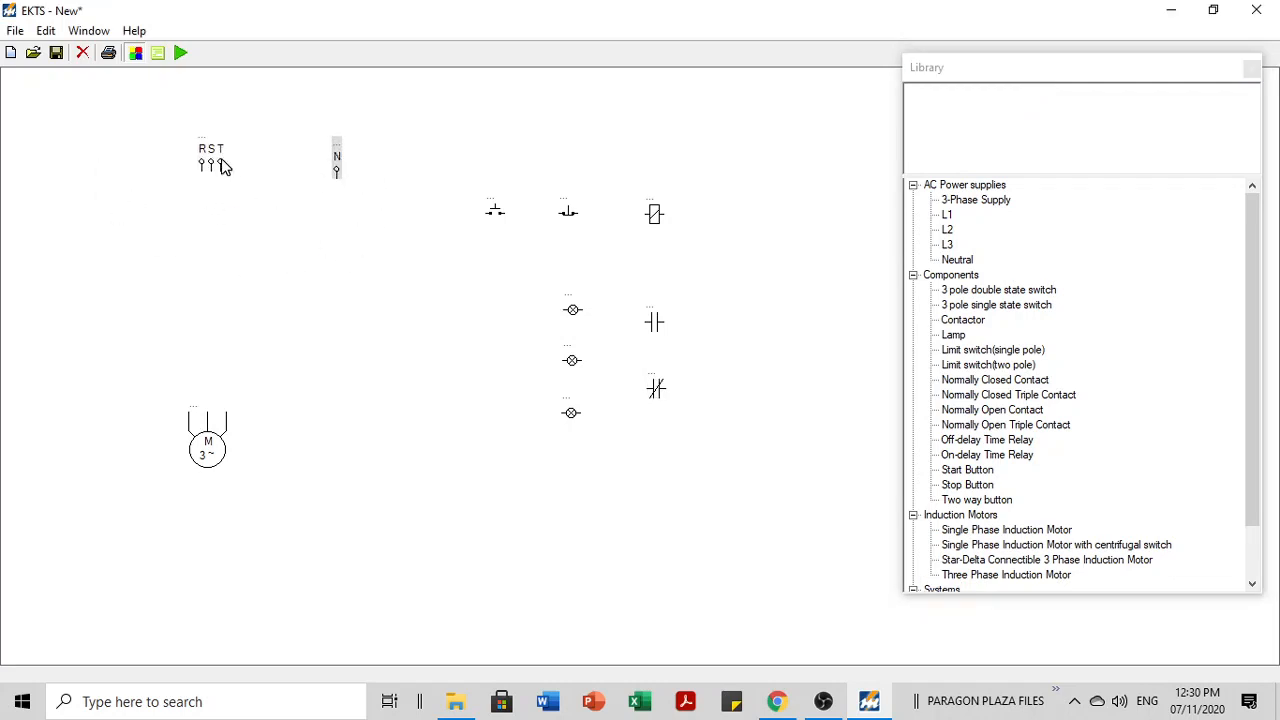
drag(223, 165, 145, 165)
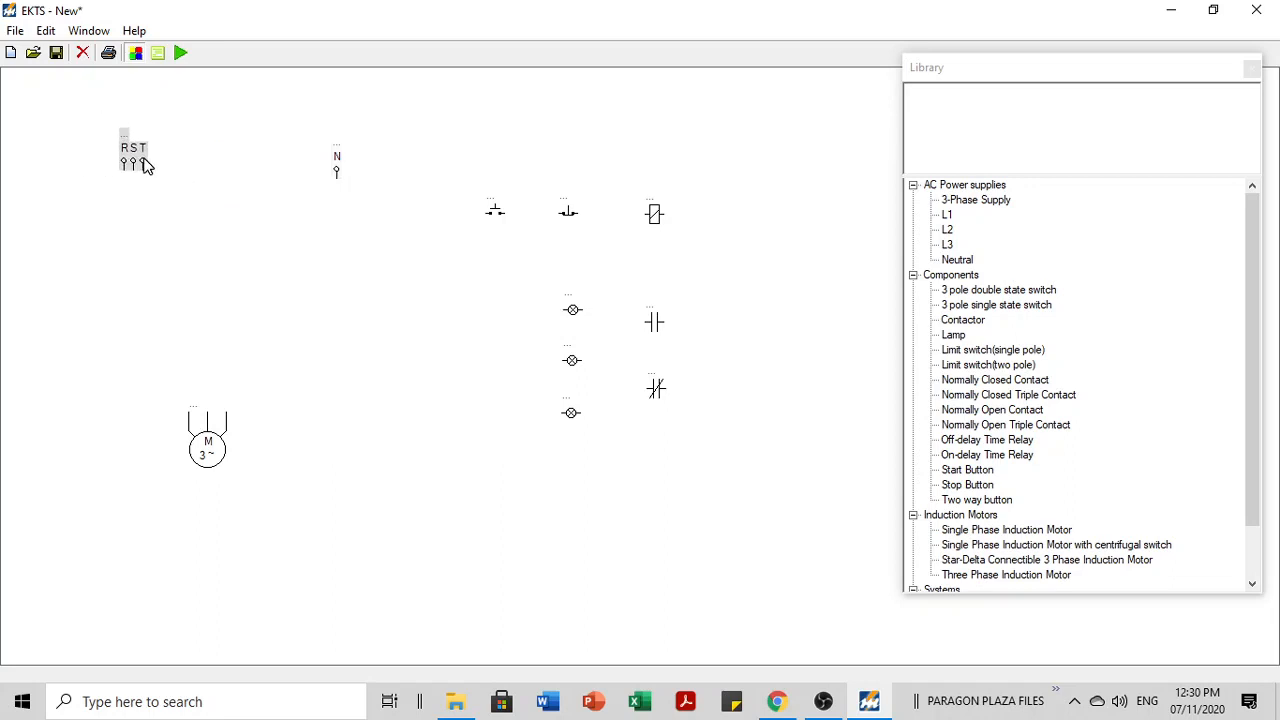
drag(223, 449, 155, 437)
click(355, 395)
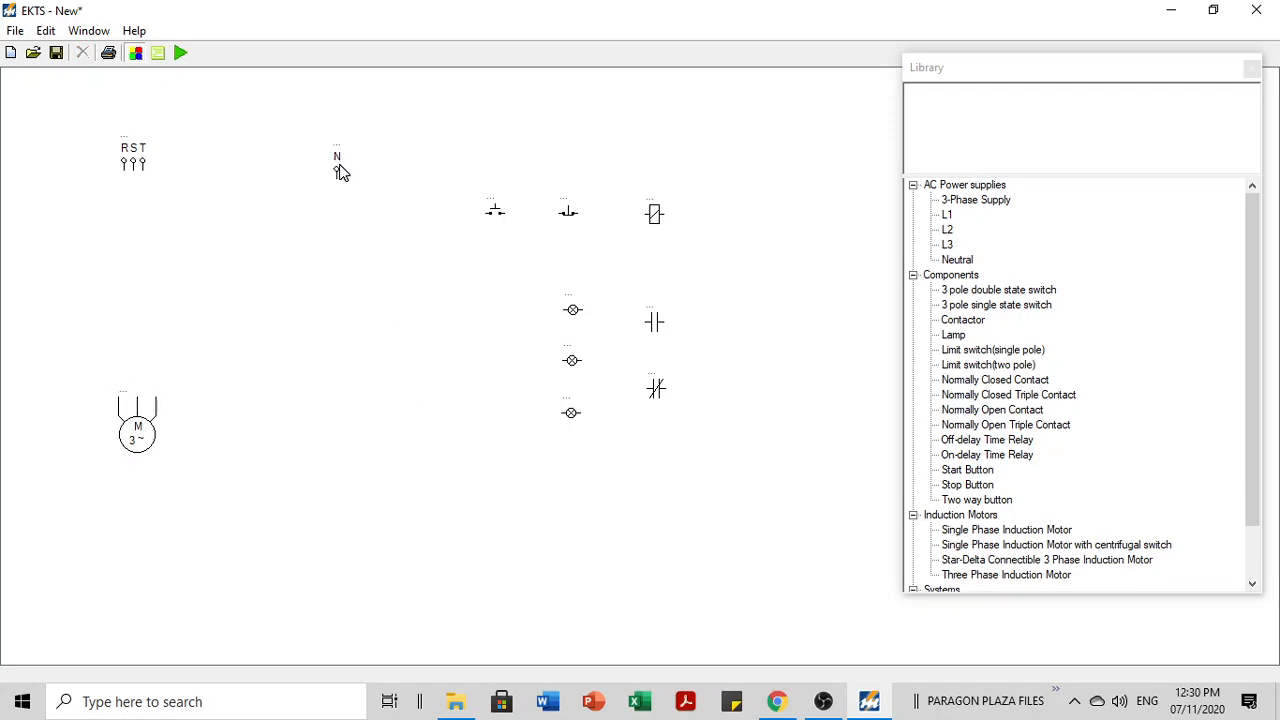
drag(340, 172, 253, 165)
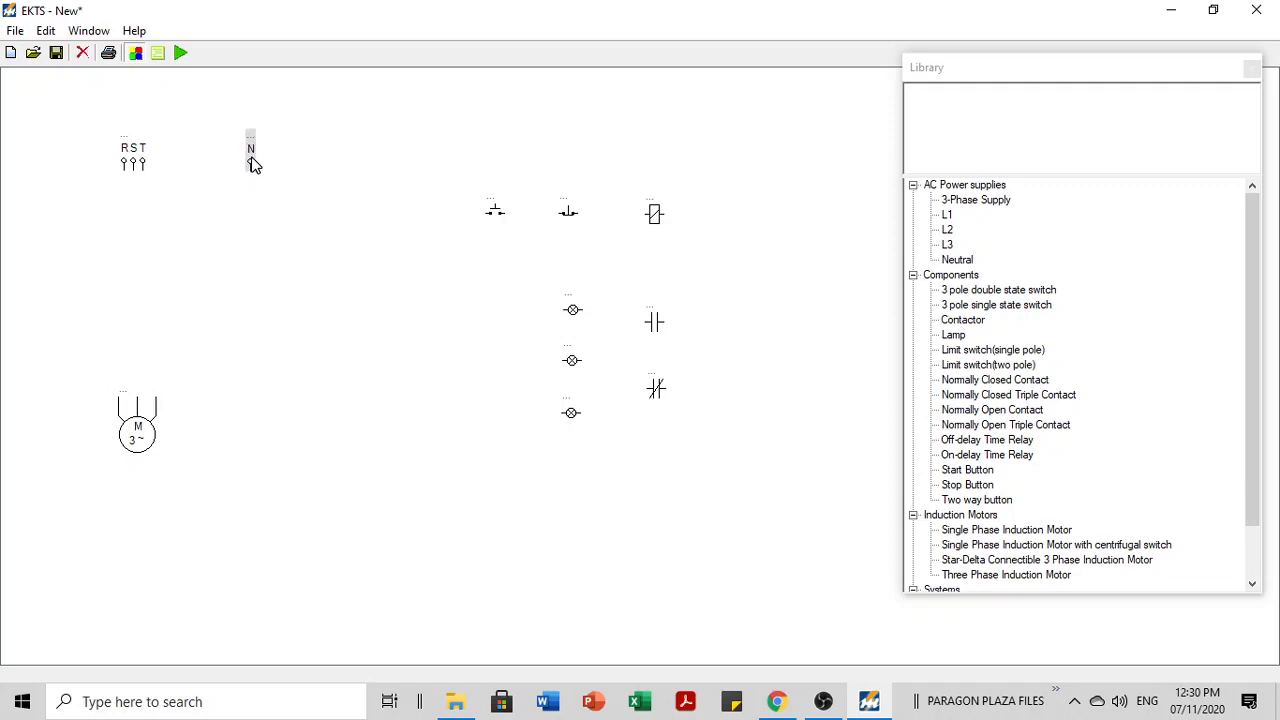
Step: Move the start button to the lower right of the neutral and label it START
drag(498, 219, 355, 221)
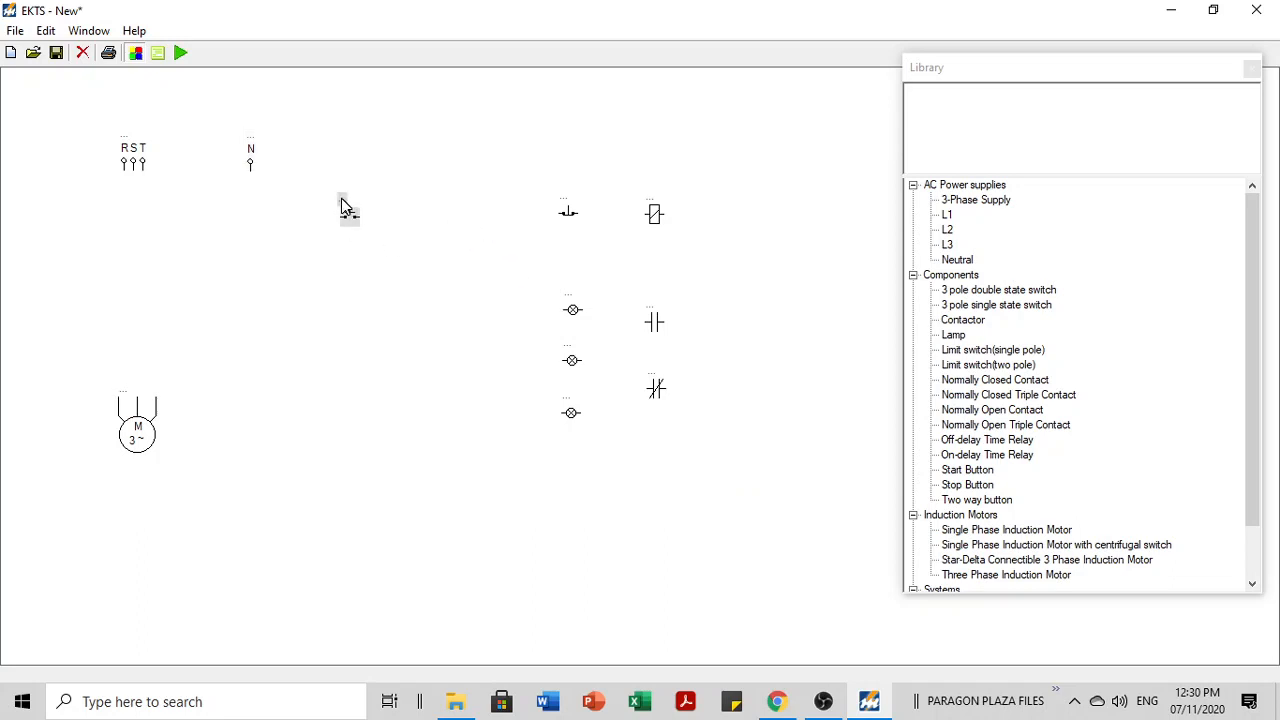
double_click(341, 205)
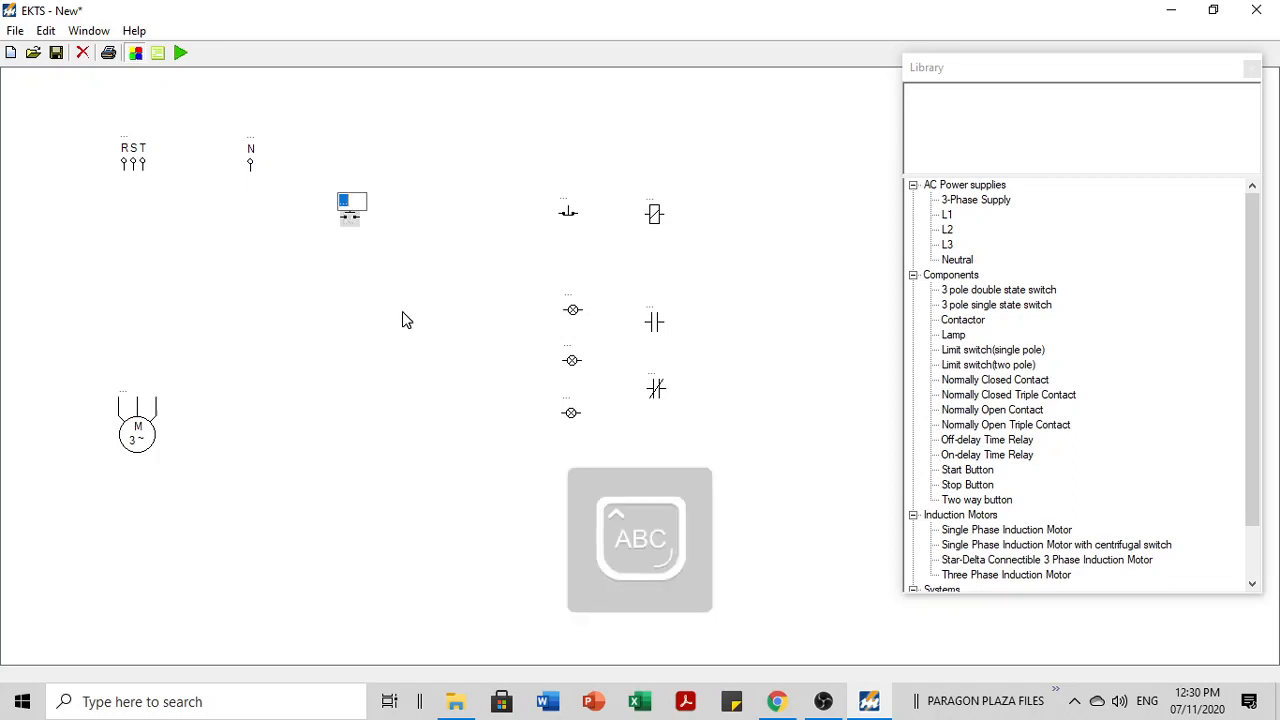
text(STAR)
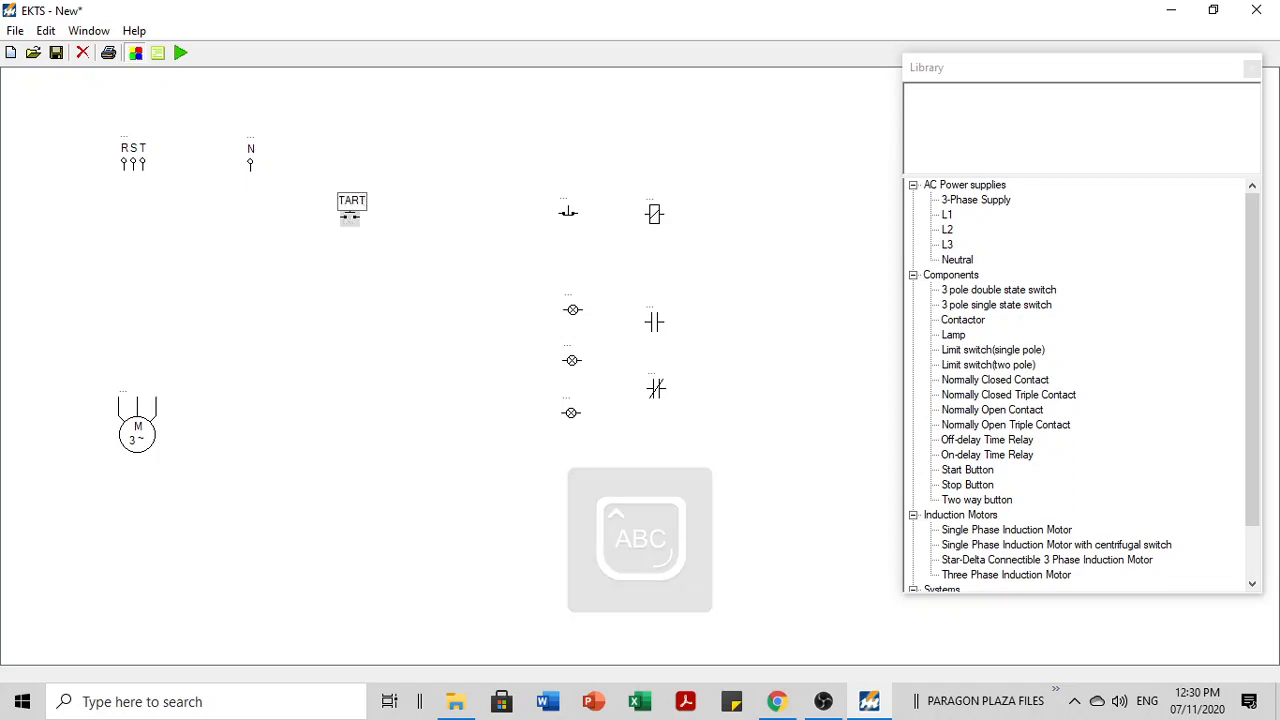
click(416, 341)
Step: Move the stop button closer to the start button in the same row and label it STOP
drag(560, 221, 455, 218)
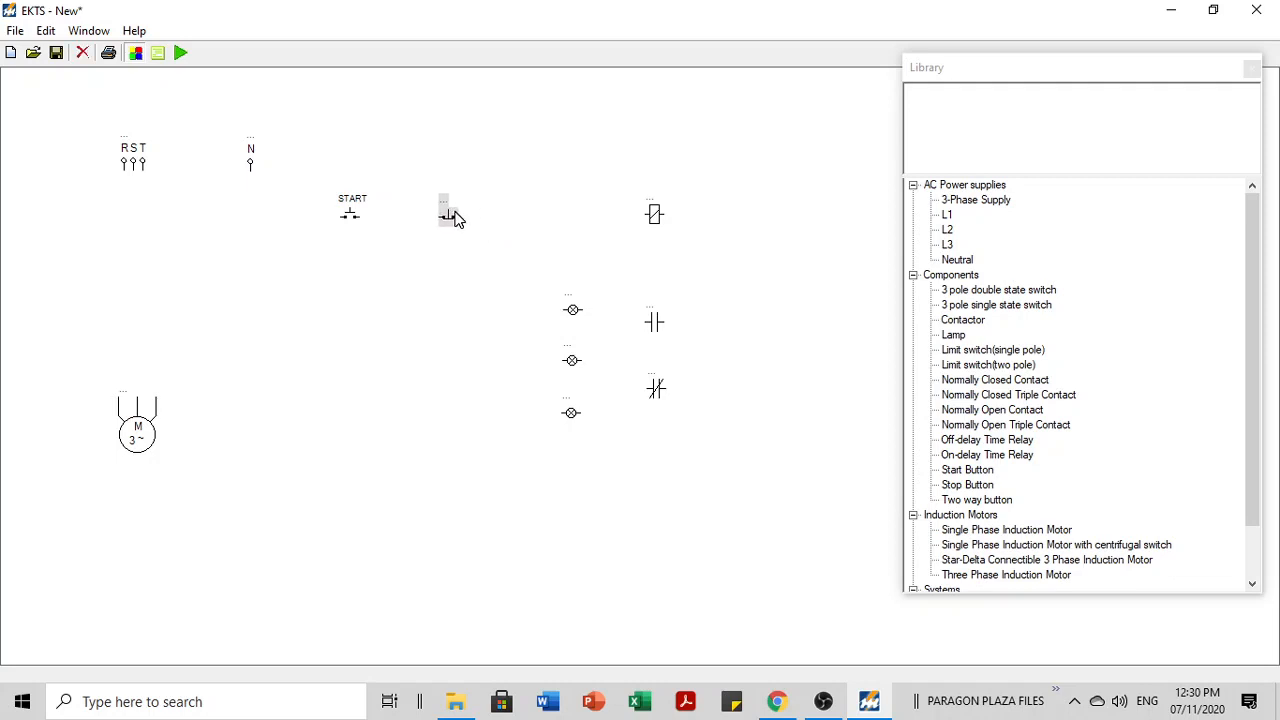
double_click(444, 203)
click(399, 338)
Step: Move the contactor closer to the stop button in the same row and label it MC
drag(656, 216, 566, 234)
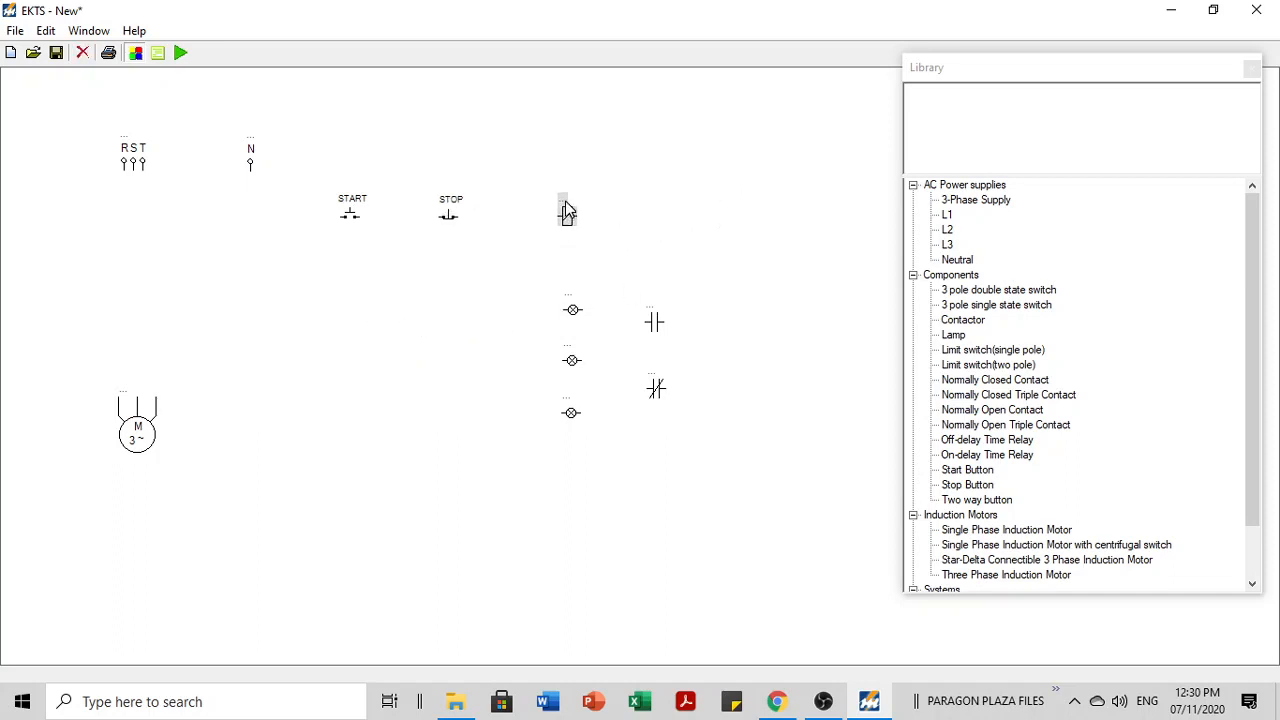
double_click(564, 199)
text(M)
mouse_move(1251, 263)
mouse_down()
mouse_move(1263, 326)
mouse_move(1246, 243)
mouse_up()
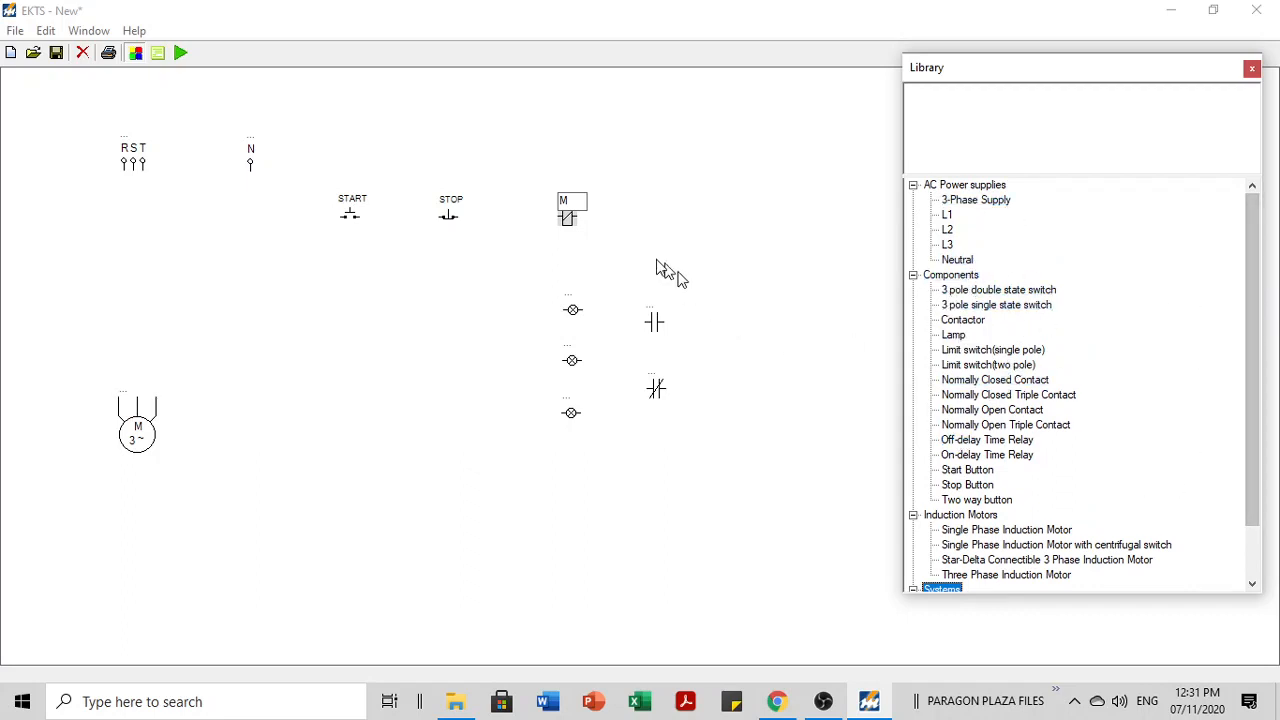
click(578, 200)
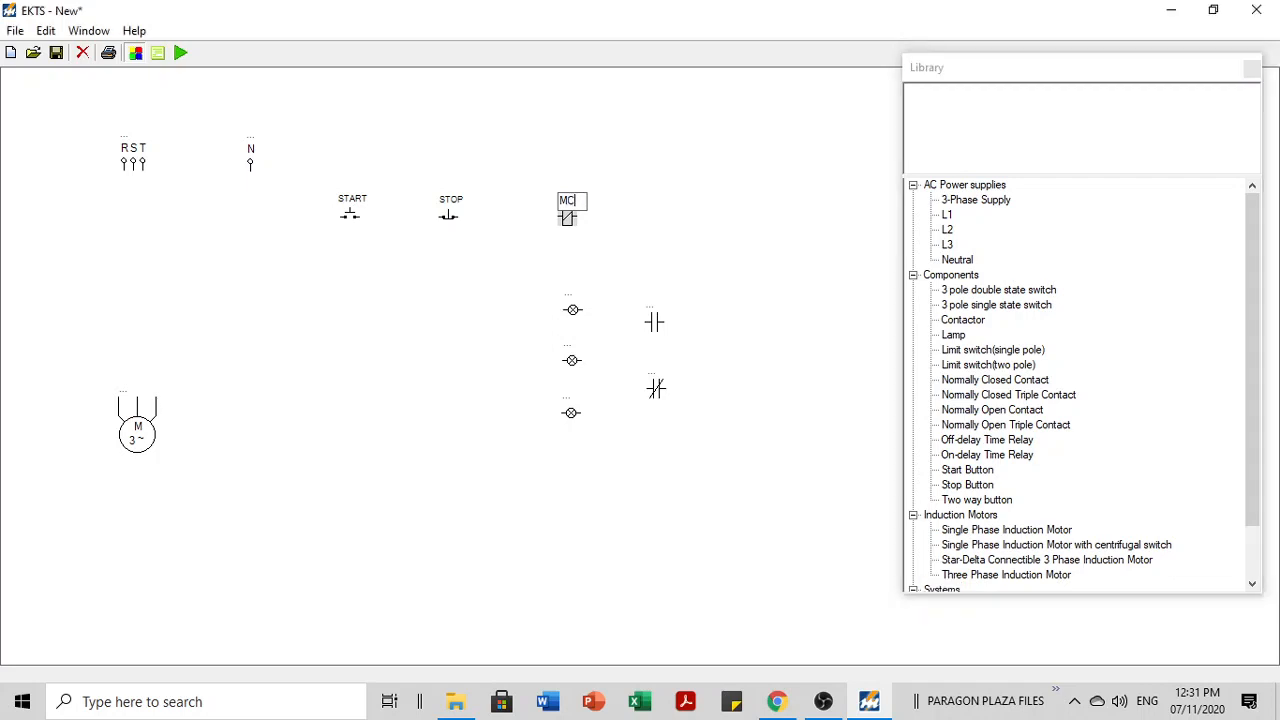
text(C)
click(631, 117)
Step: Label the three lamps RUN, STOP and TRIP in order from the uppermost to the lowest
click(572, 309)
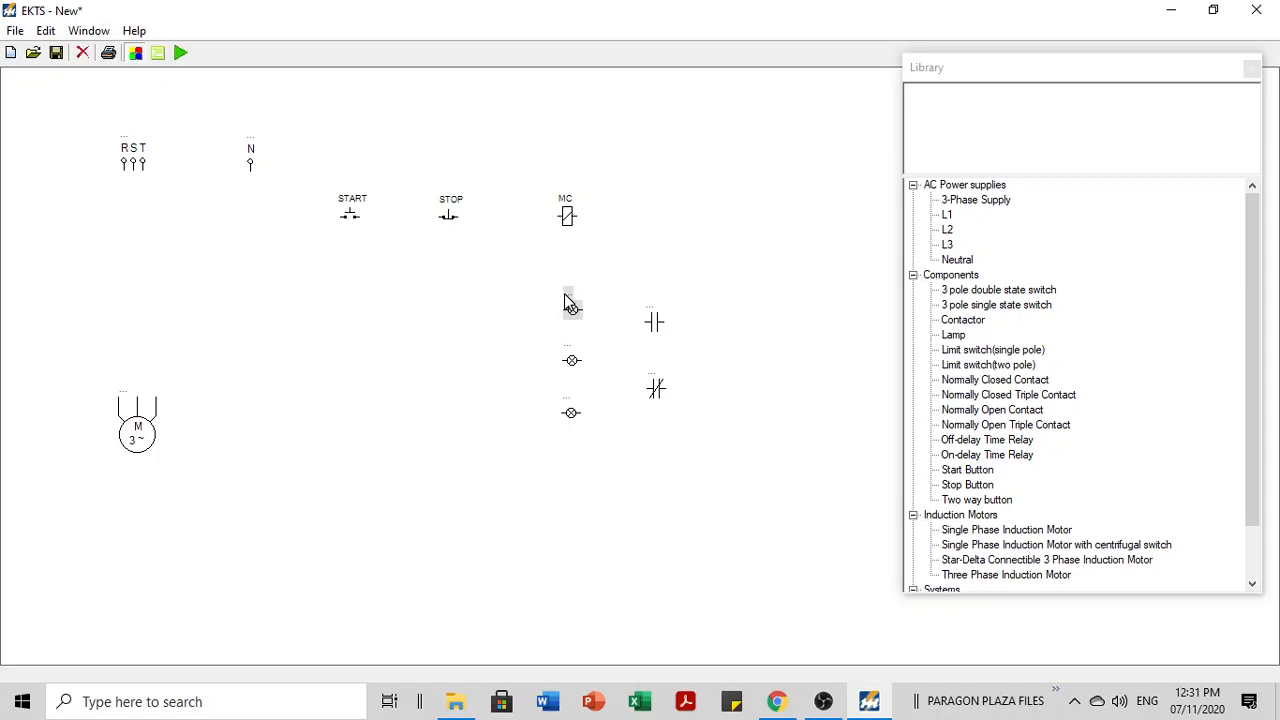
click(566, 293)
key(Return)
click(567, 344)
text(STOP)
click(434, 420)
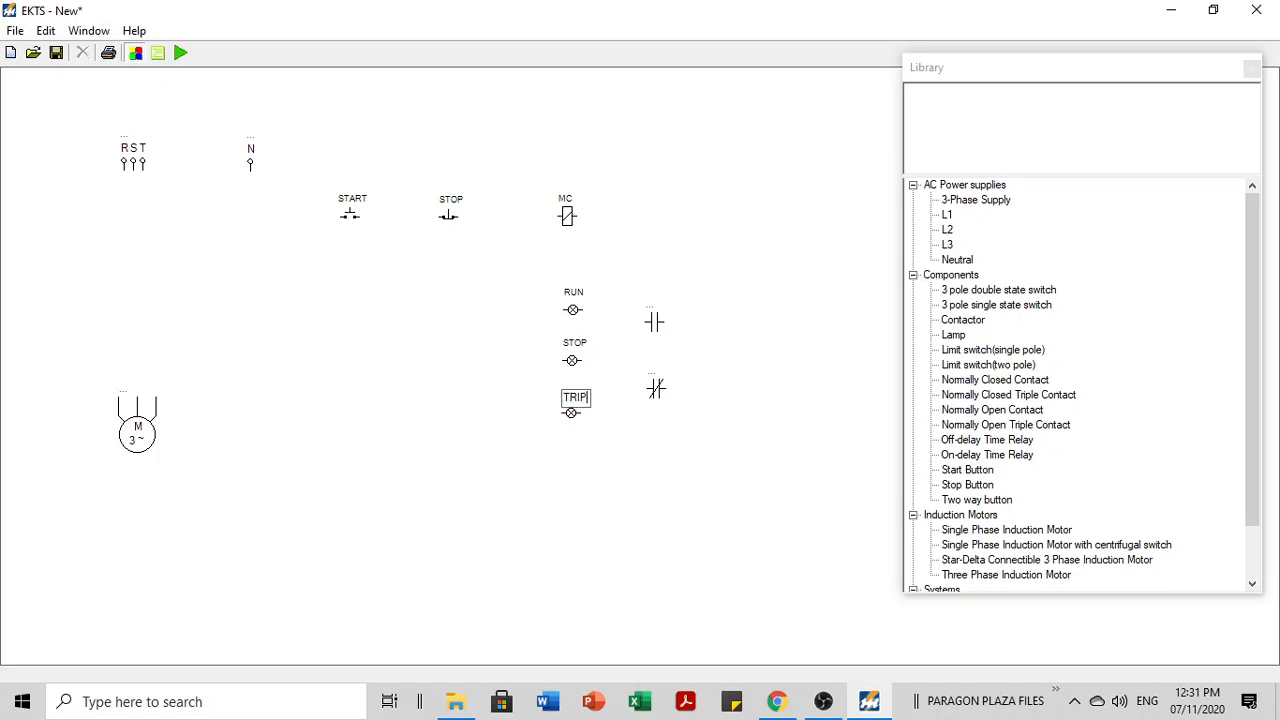
click(616, 501)
Step: Consult the DOL starter wiring video in Chrome, and place a Normally Open Triple Contact above the motor, rotated by 90
click(776, 701)
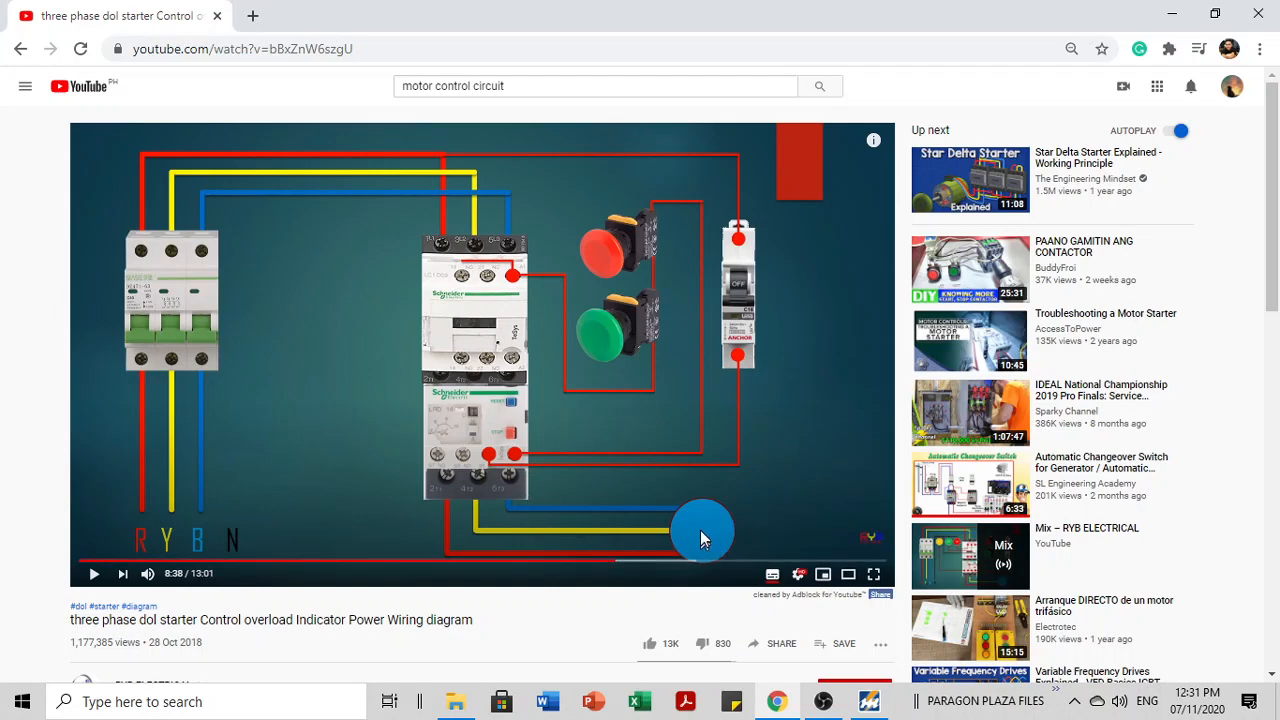
click(869, 701)
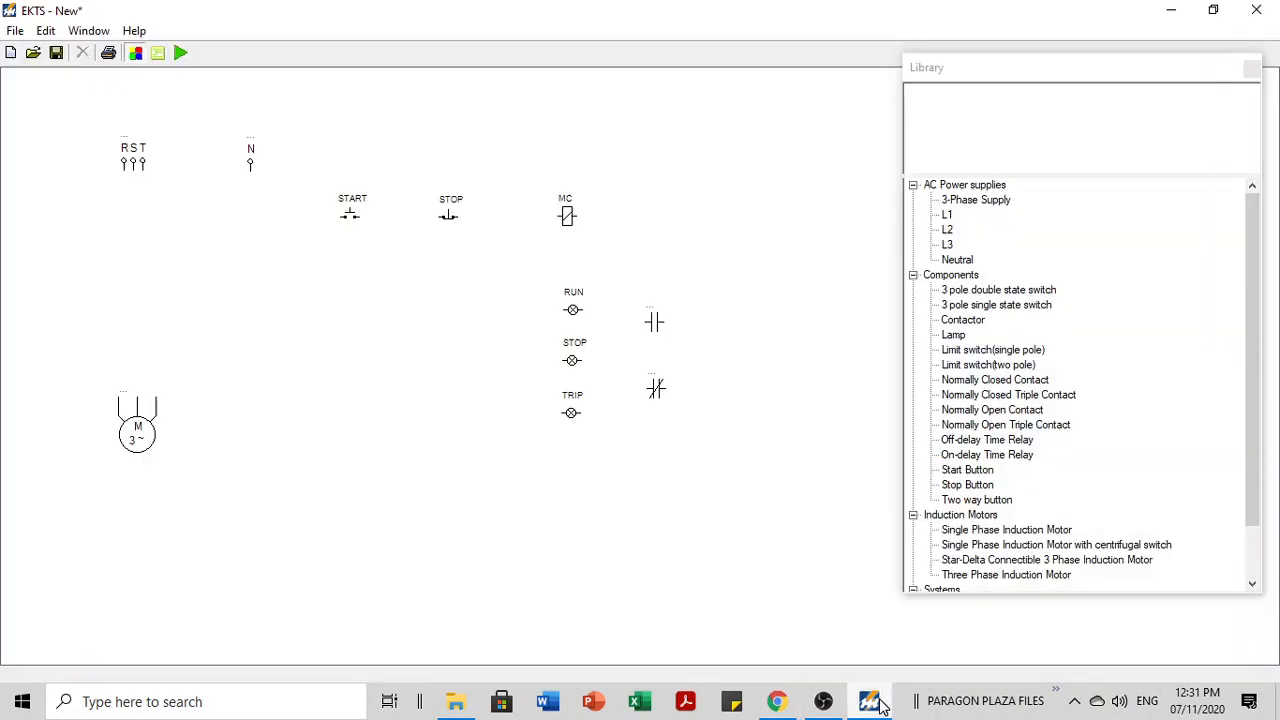
click(1252, 240)
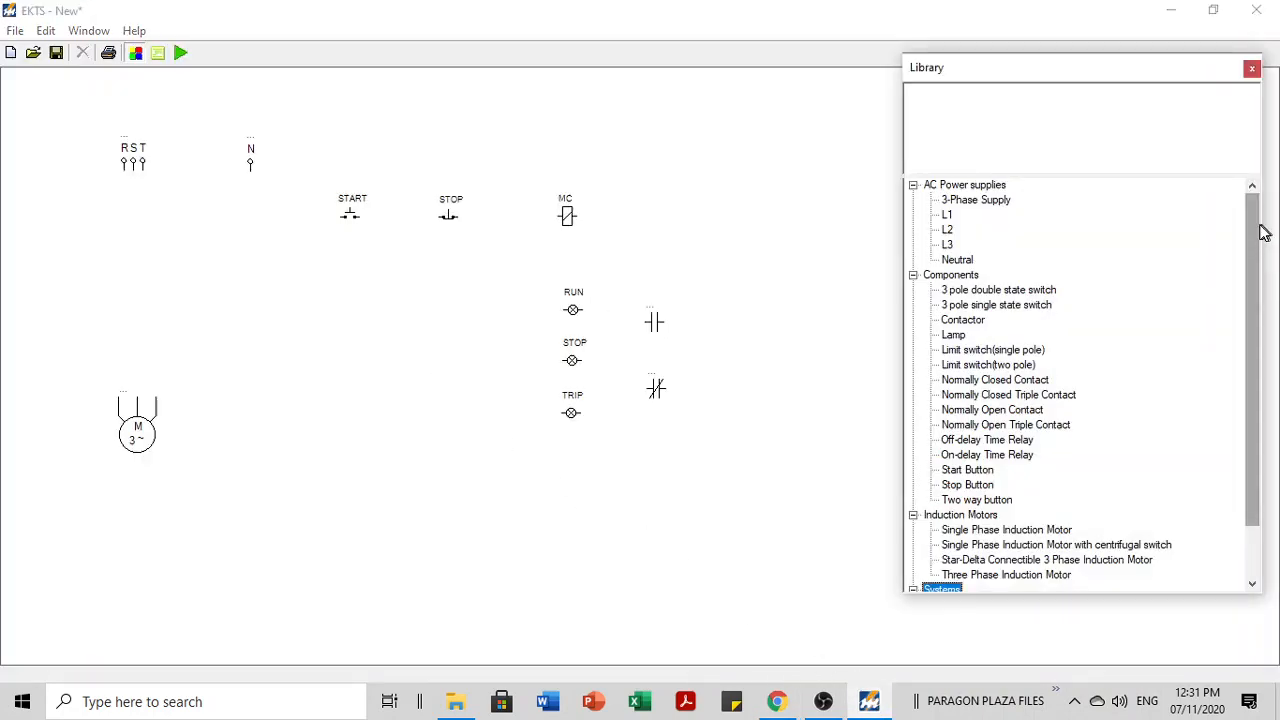
drag(1249, 240, 1252, 287)
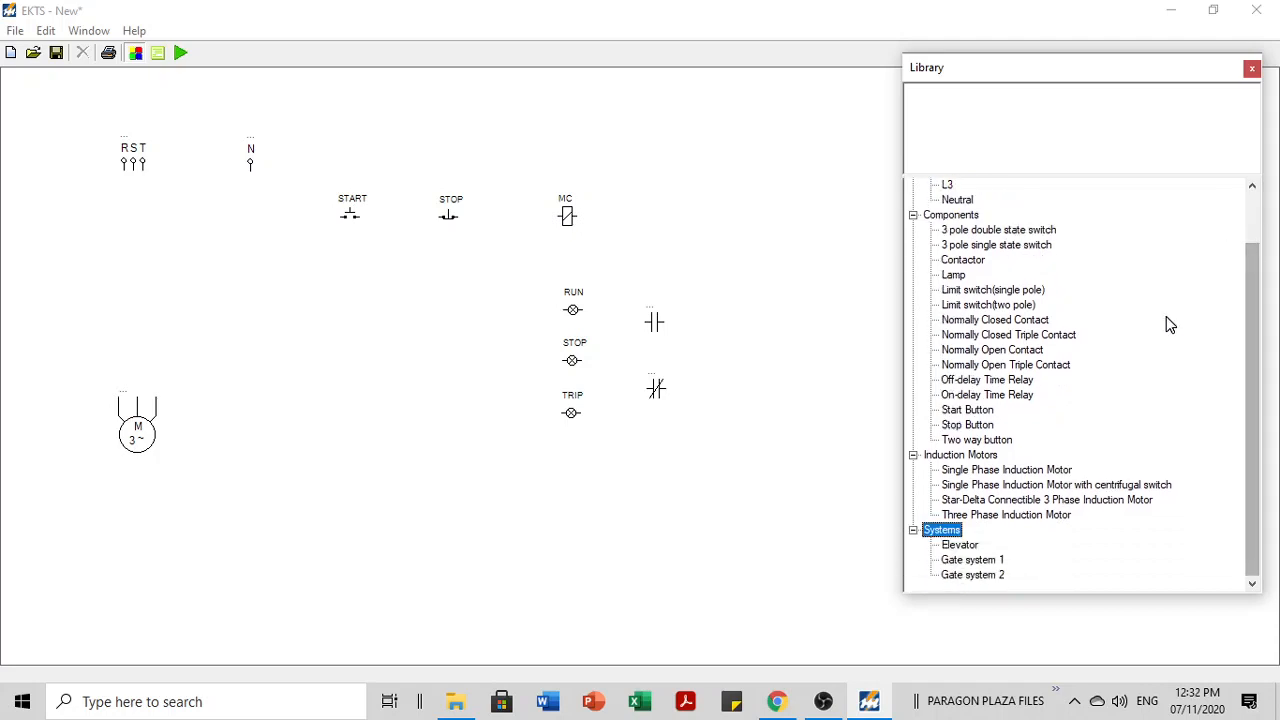
click(1036, 366)
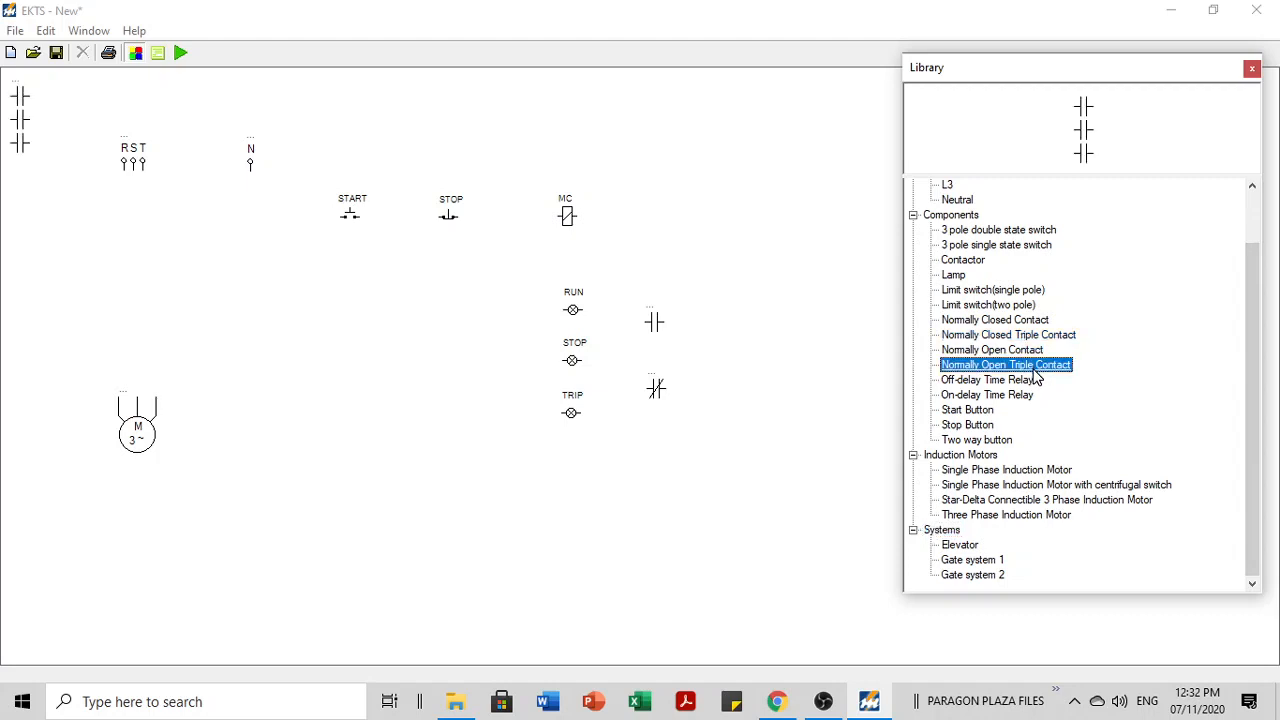
drag(17, 120, 108, 316)
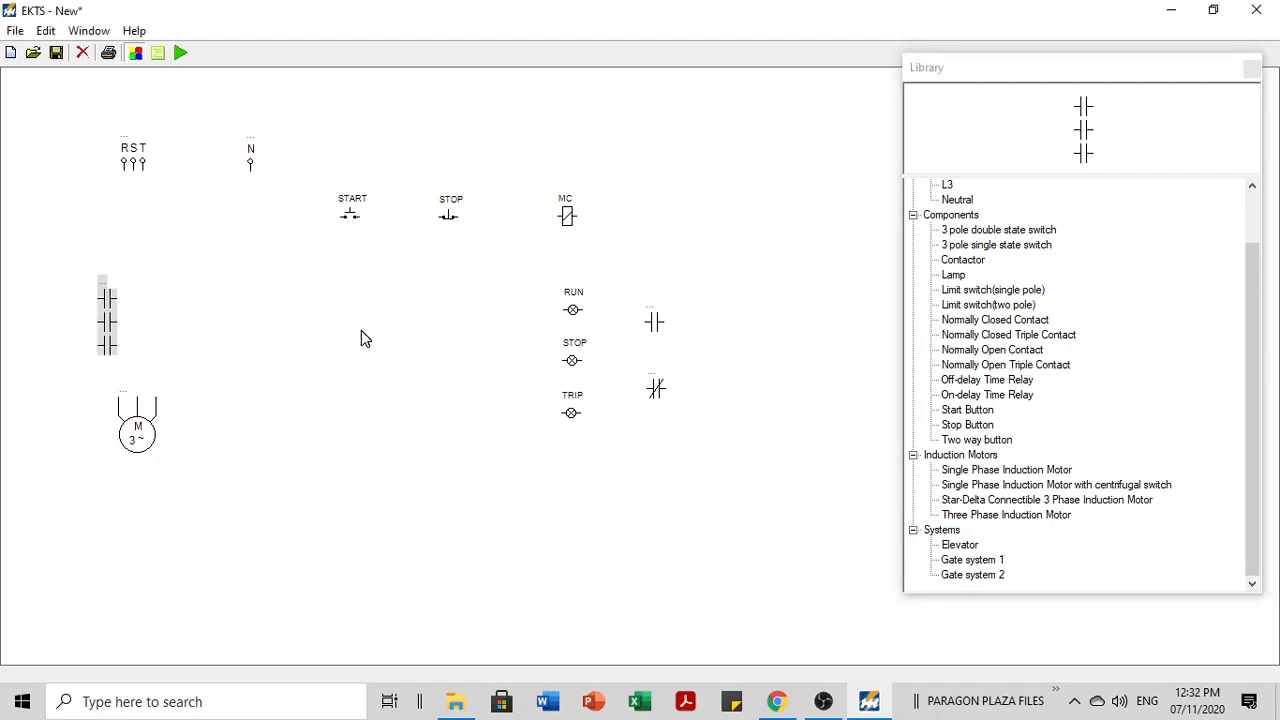
right_click(113, 312)
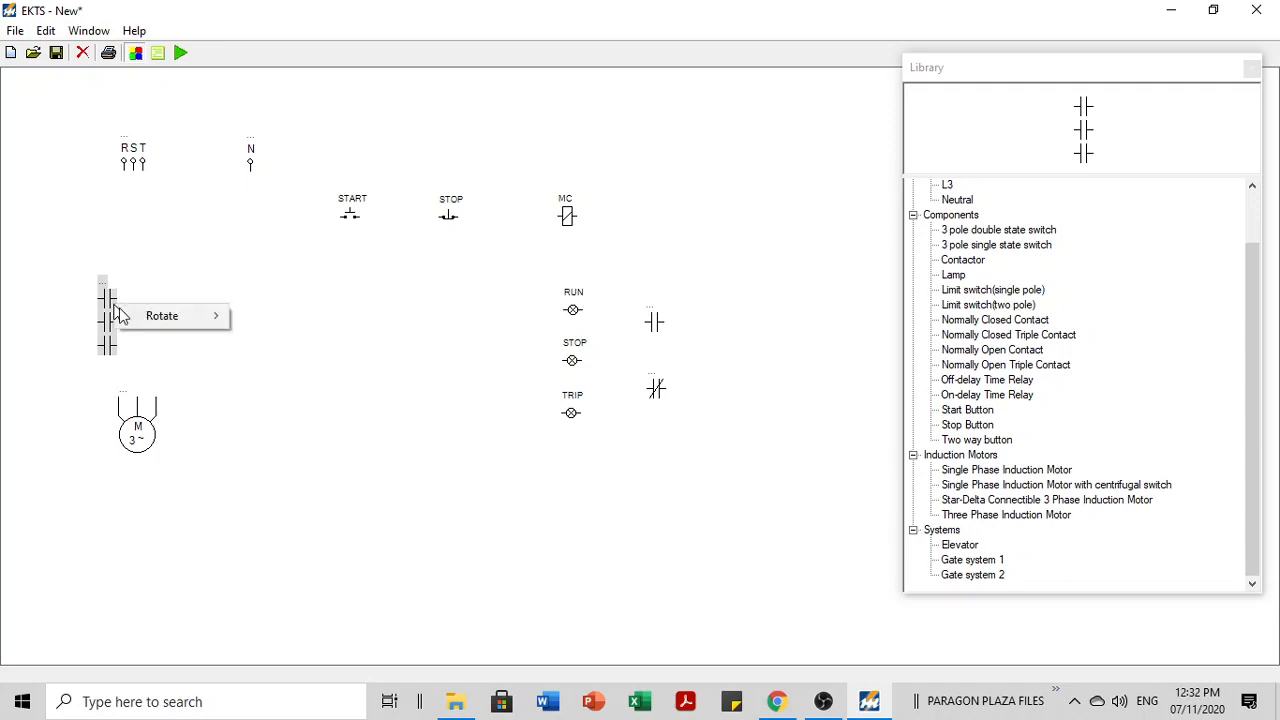
mouse_move(153, 316)
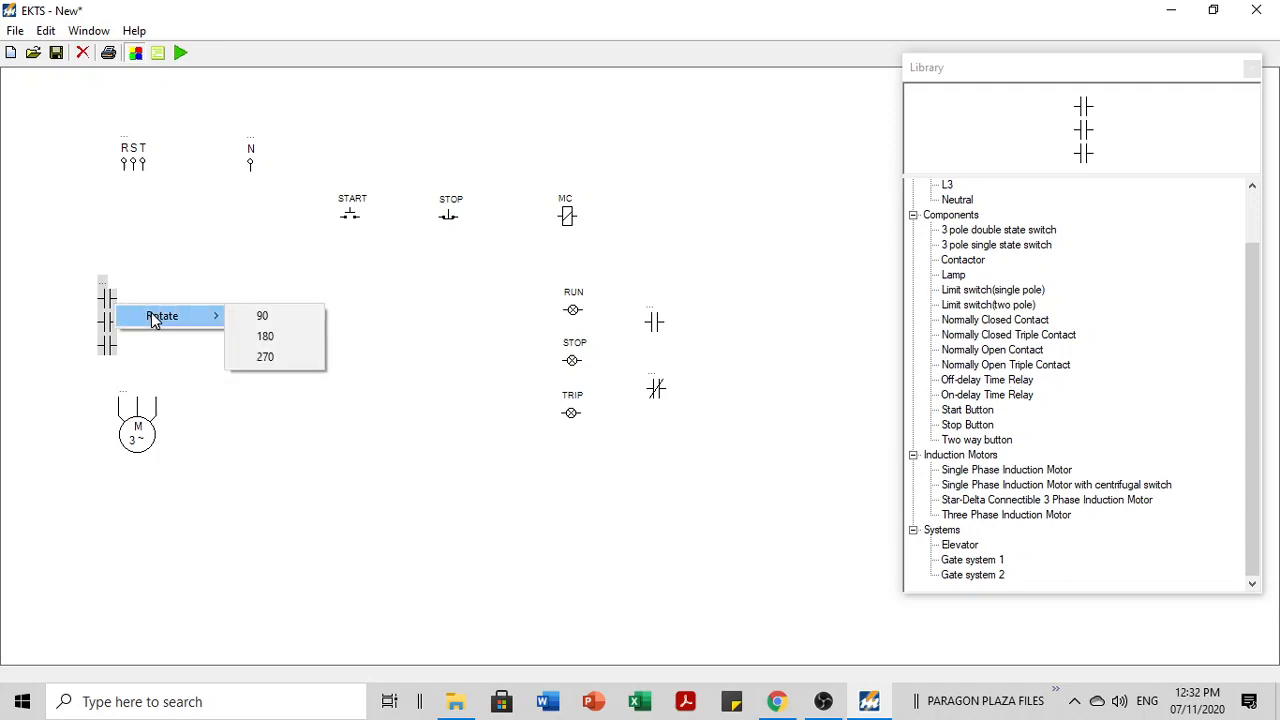
click(280, 328)
Step: Move the motor farther down the sheet and place the triple contact just above it
drag(137, 448, 137, 548)
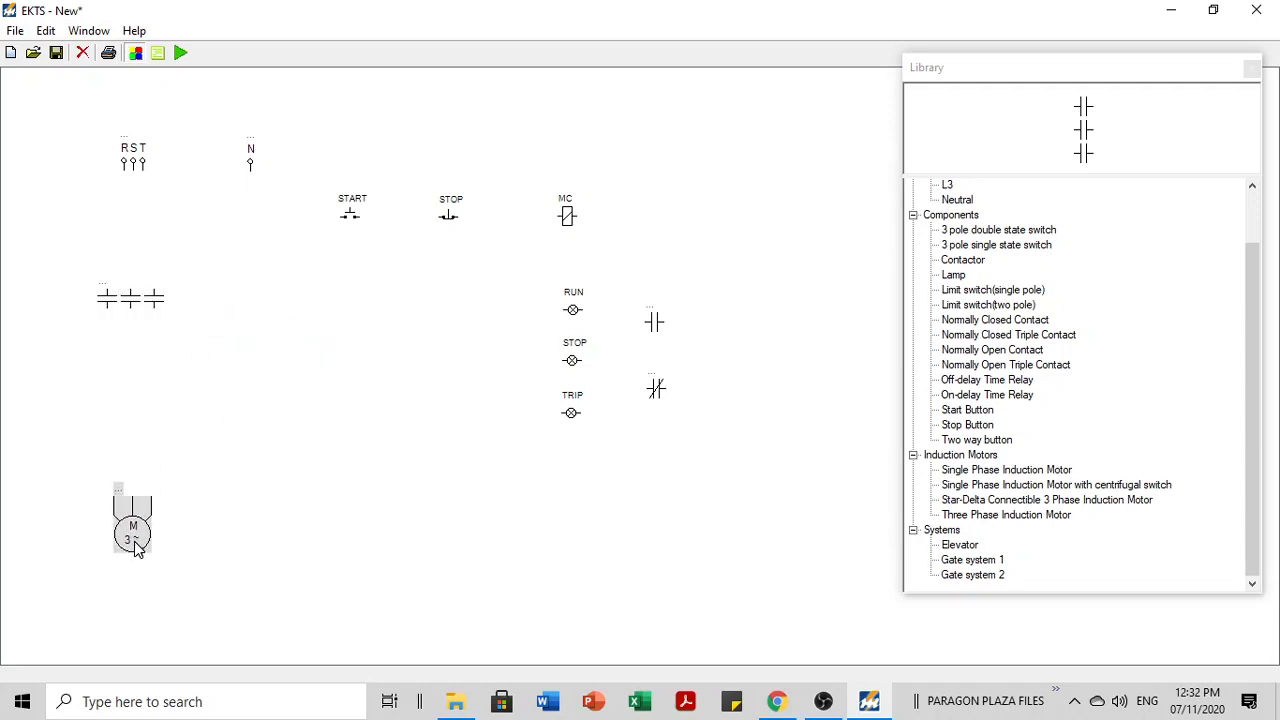
mouse_move(140, 300)
mouse_down()
mouse_move(150, 444)
mouse_move(141, 432)
mouse_up()
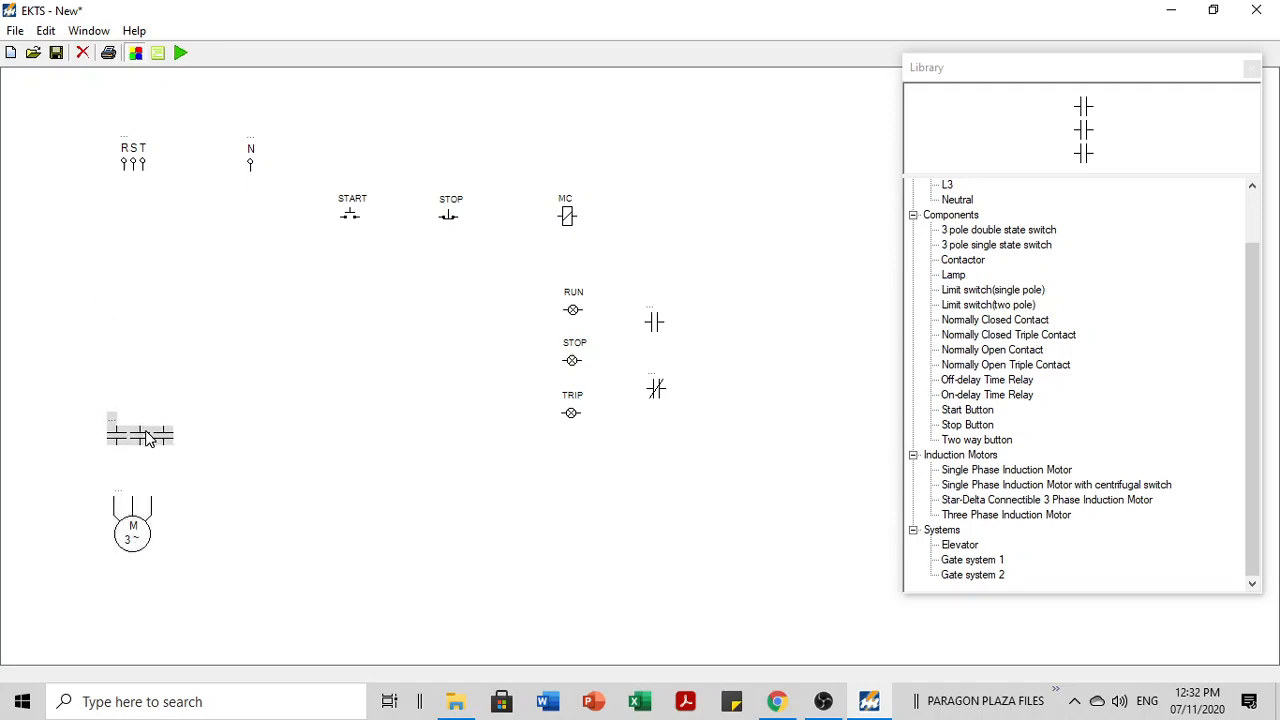
click(130, 535)
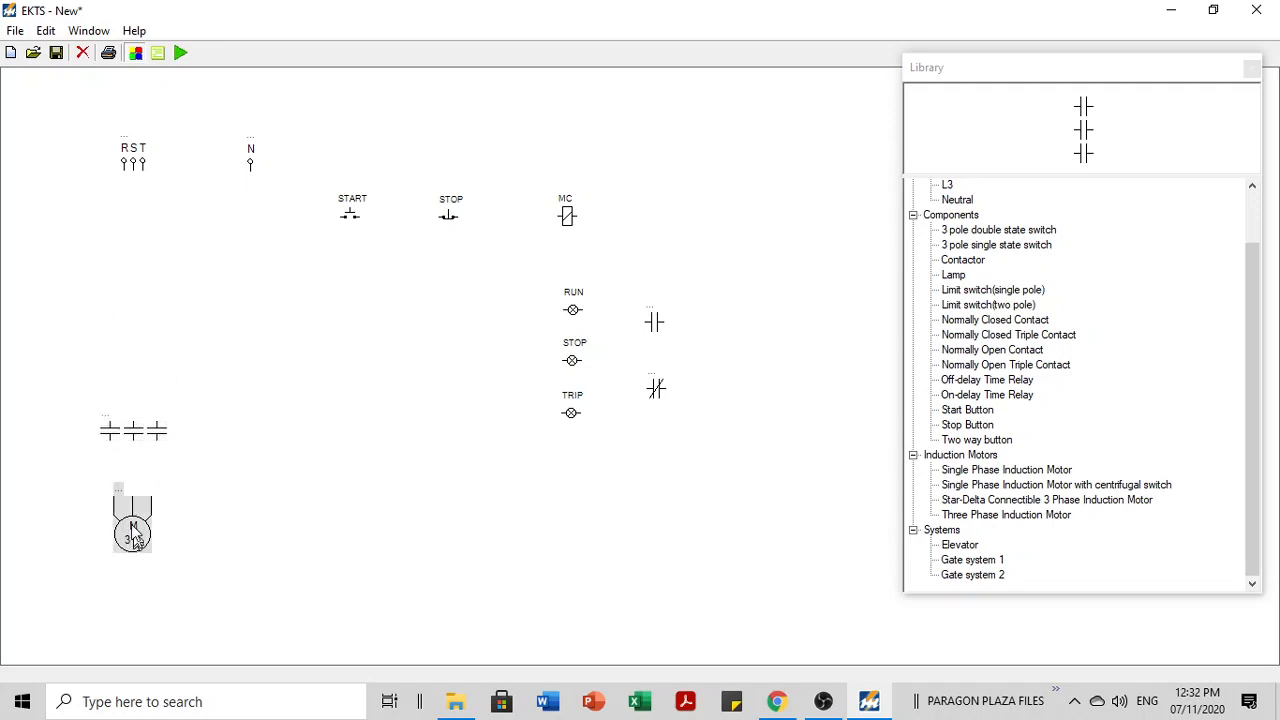
Step: Assign the triple contact above the motor to contactor MC
double_click(108, 423)
click(142, 416)
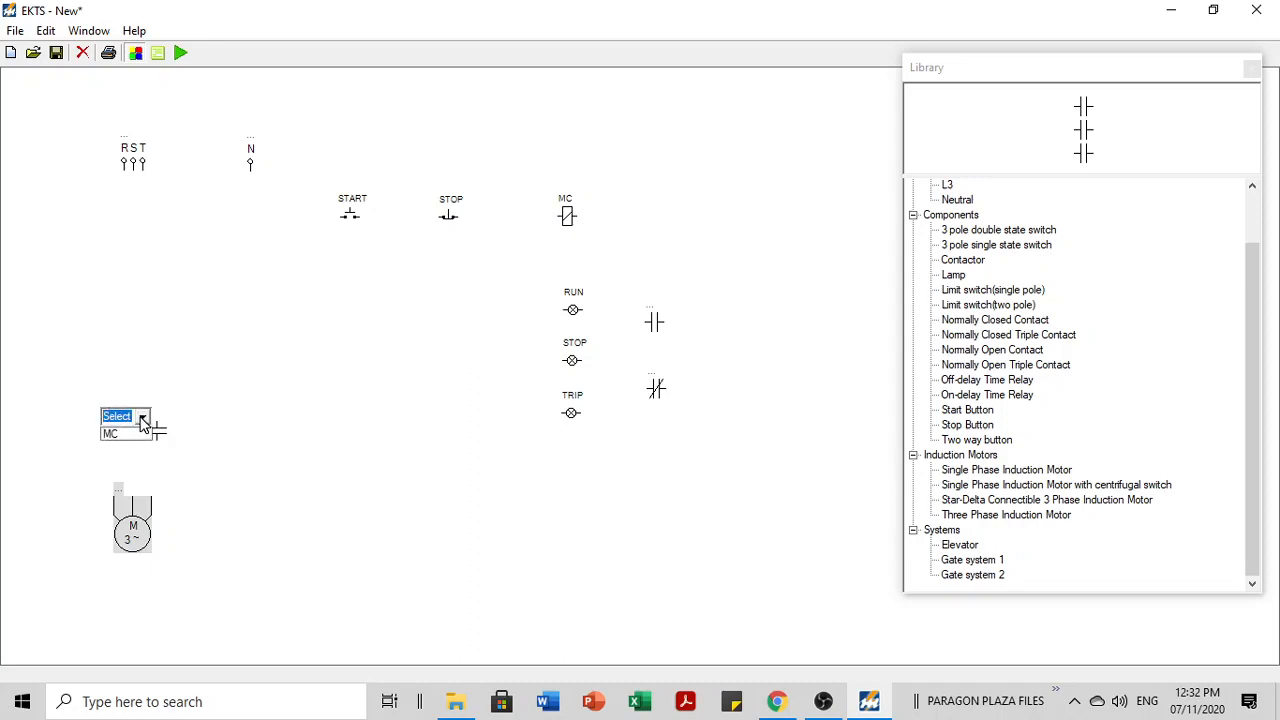
click(135, 435)
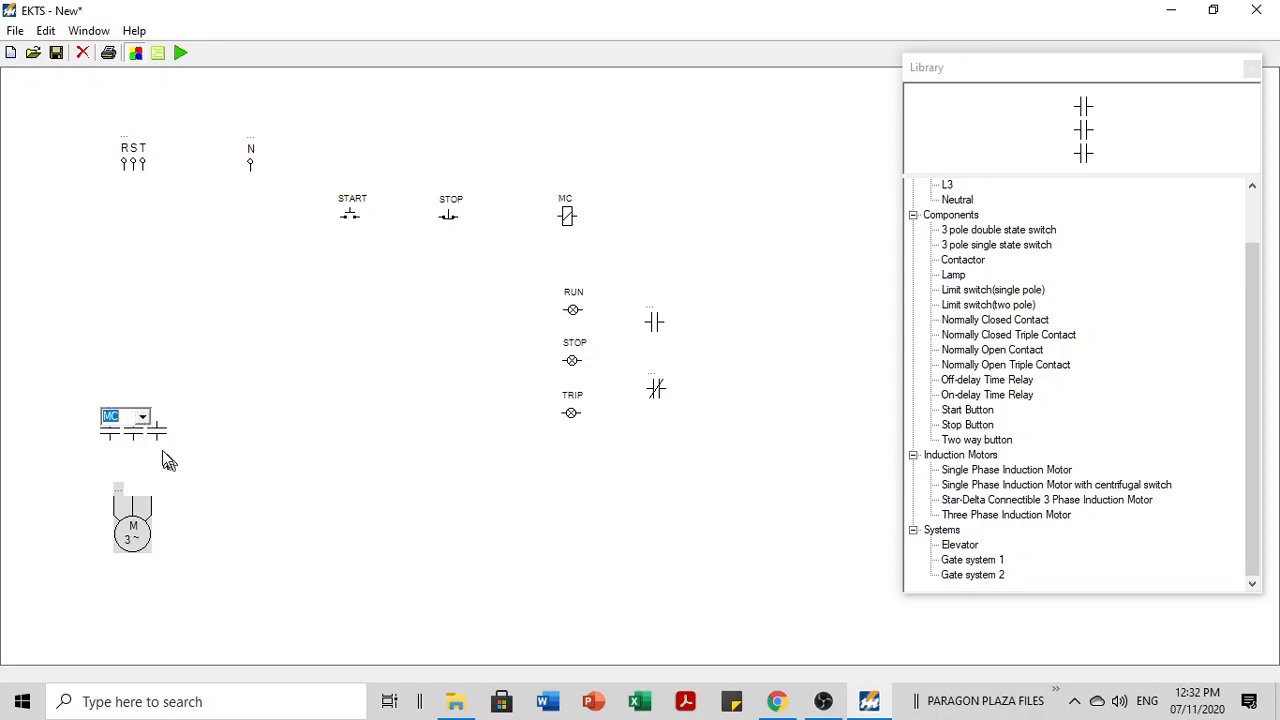
click(294, 451)
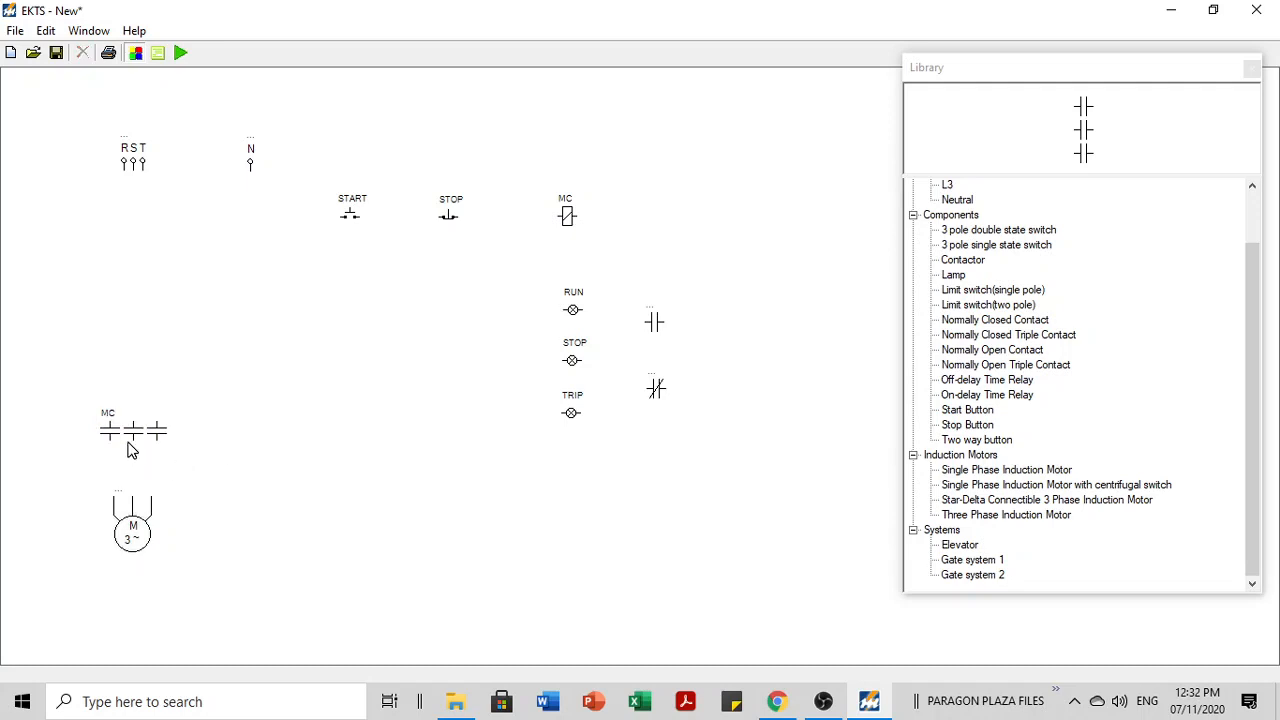
click(571, 213)
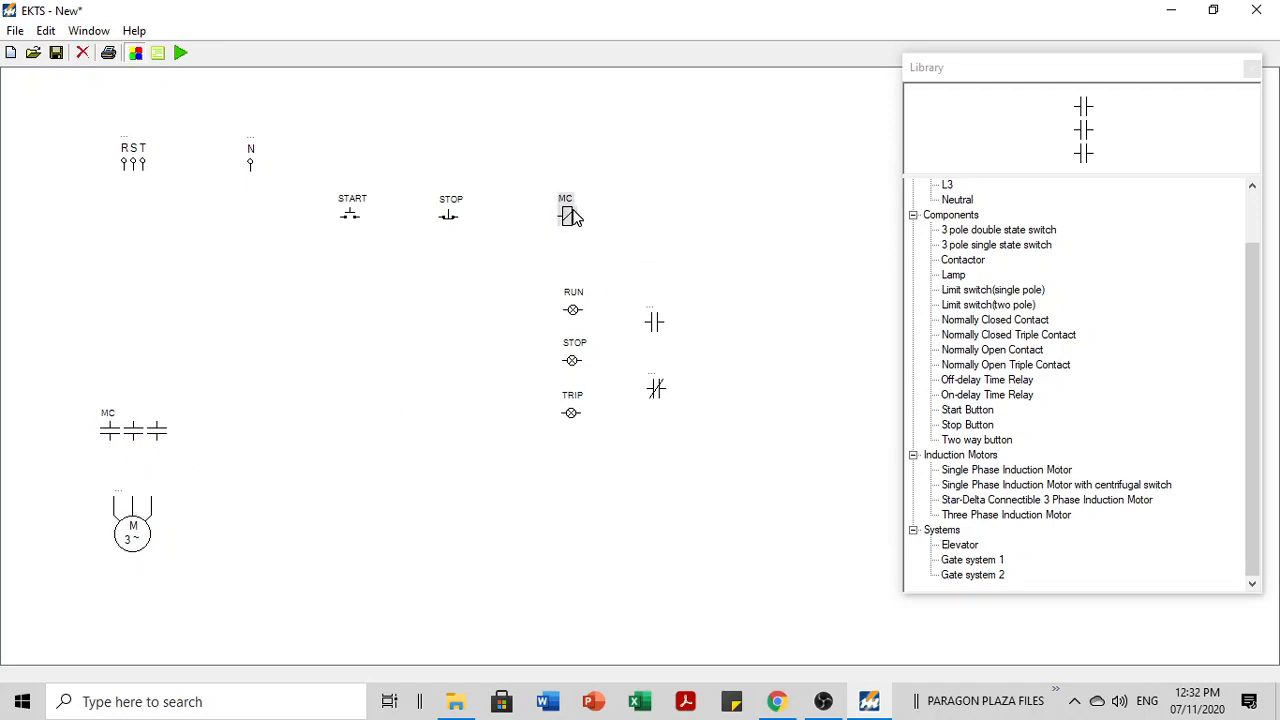
click(318, 333)
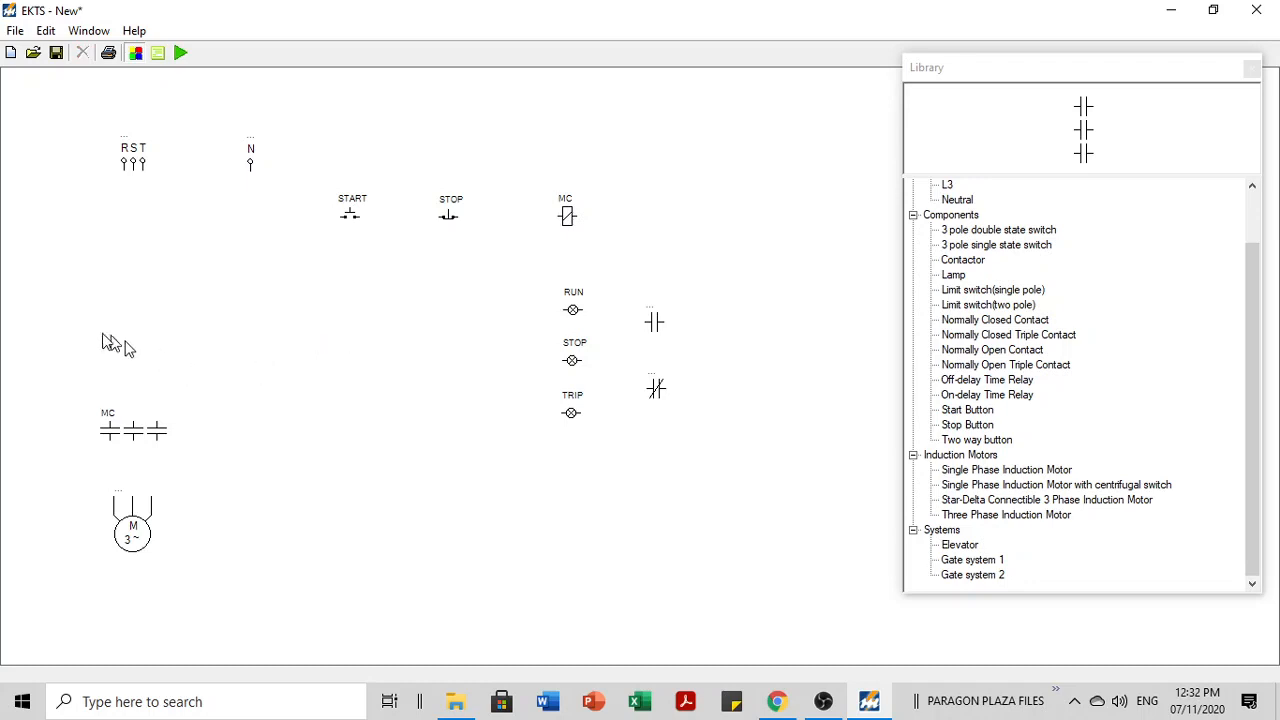
Step: Close the component library and wire supply terminals R, S and T to the upper terminals of the MC triple contact
click(1251, 67)
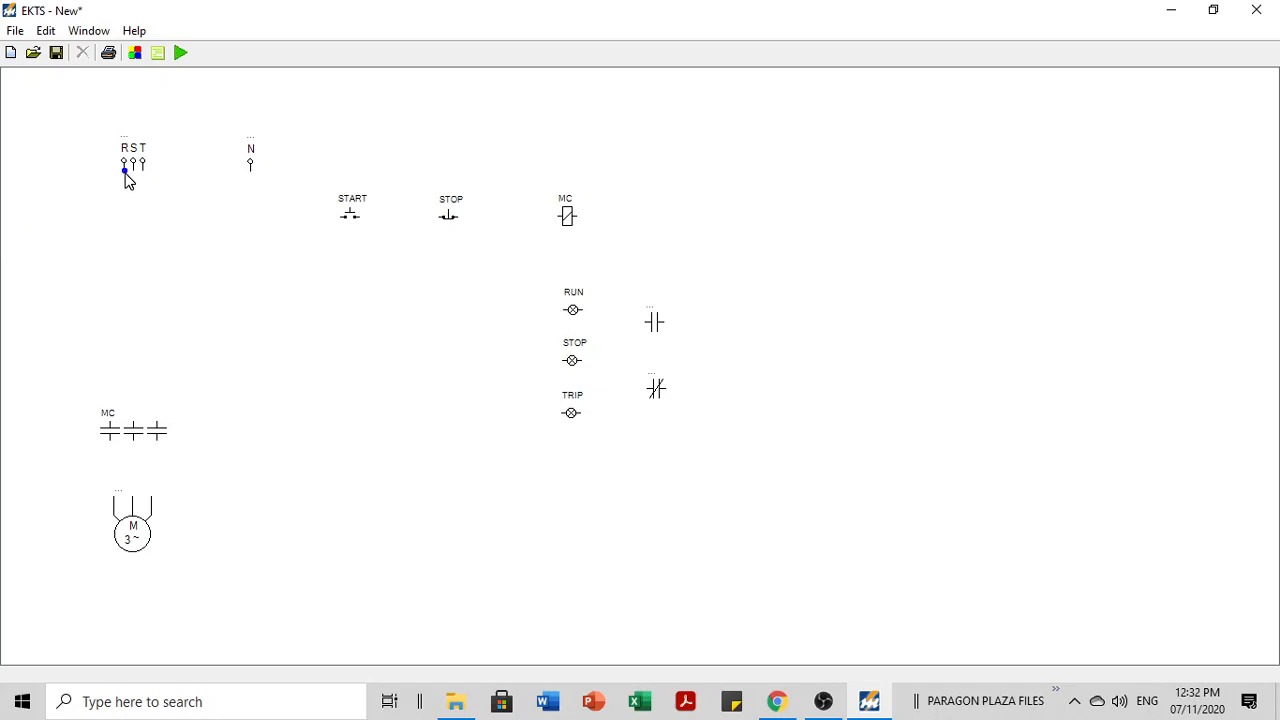
drag(125, 173, 110, 424)
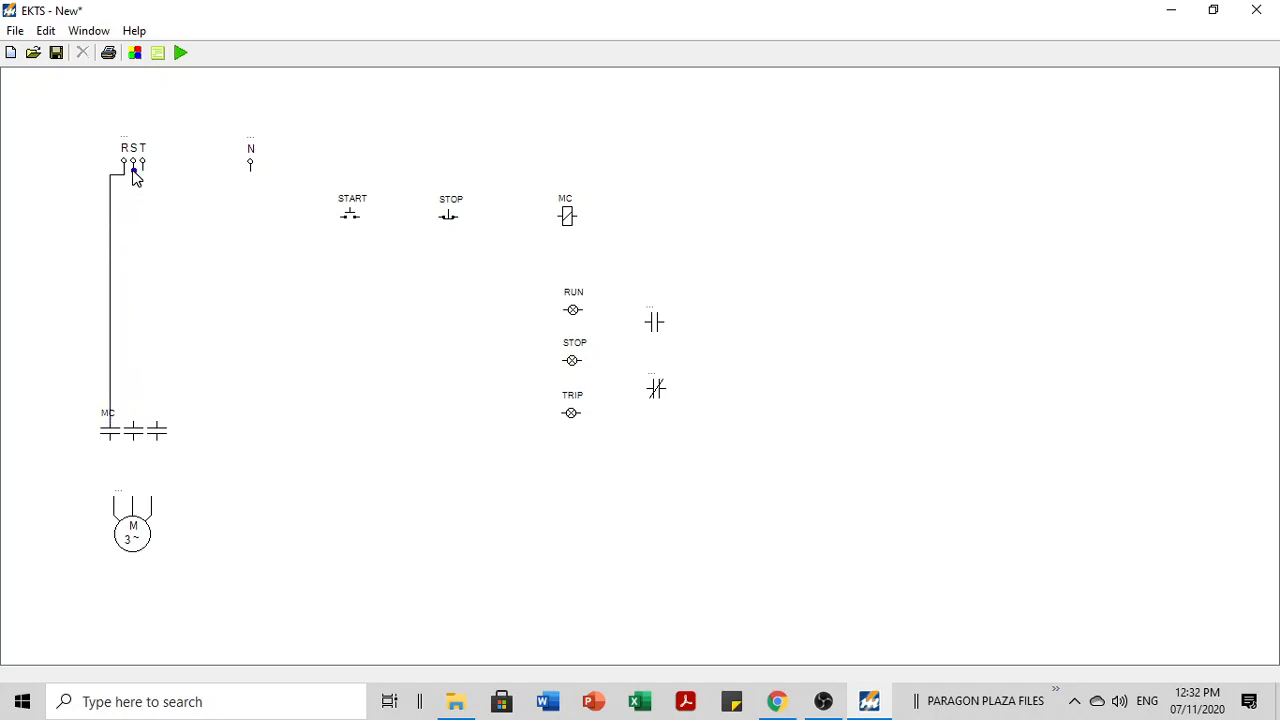
drag(133, 171, 133, 430)
drag(143, 171, 157, 431)
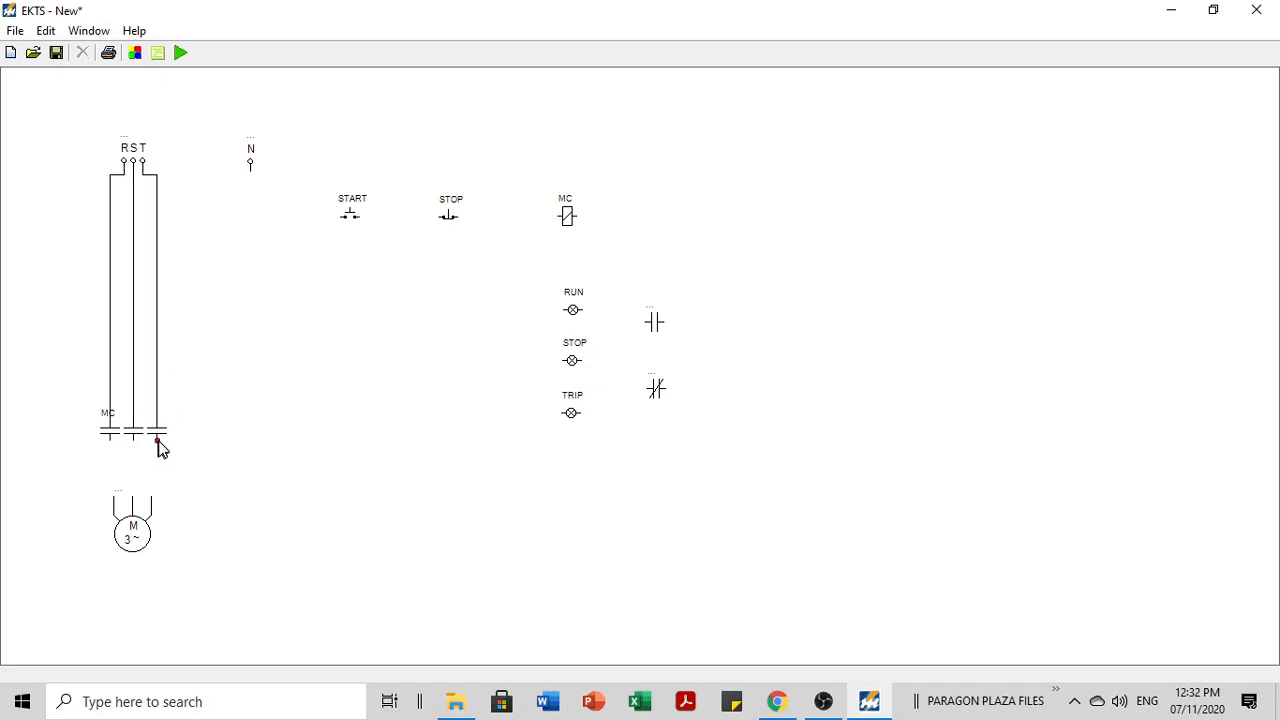
Step: Move the wired MC triple contact slightly upward to leave more room above the motor
click(157, 444)
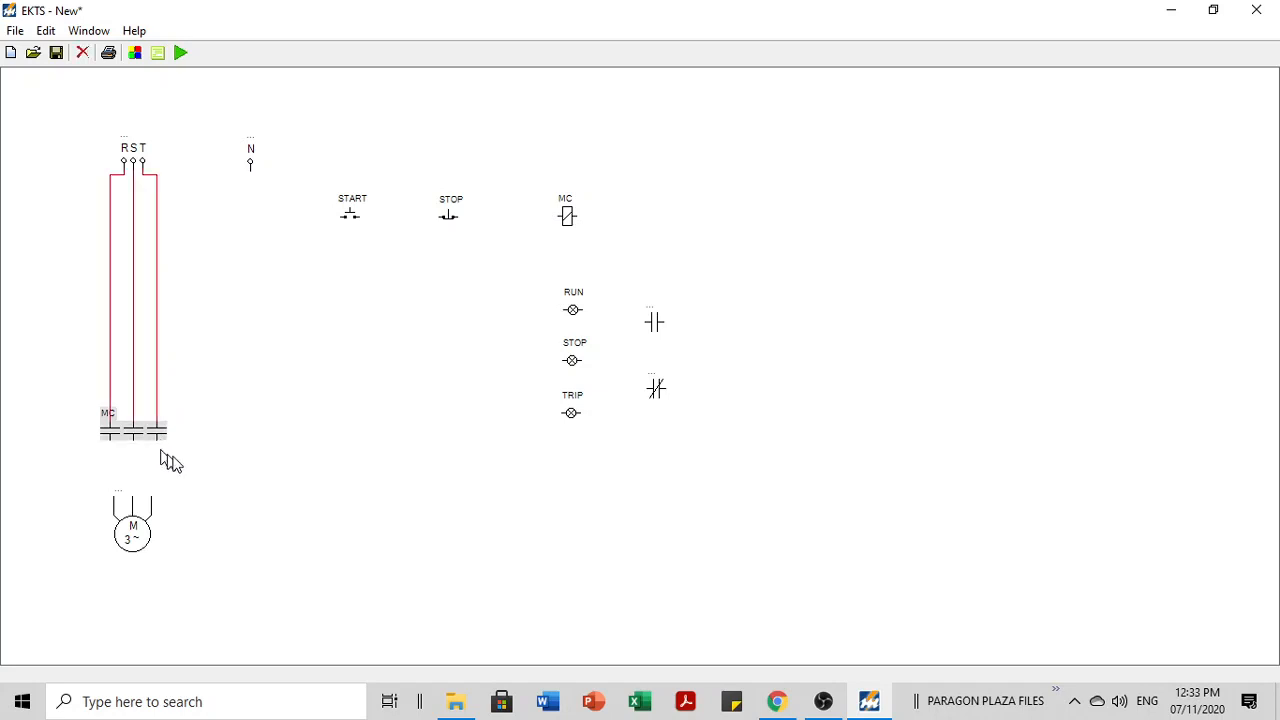
click(159, 453)
drag(158, 444, 151, 399)
click(145, 425)
click(150, 407)
click(235, 403)
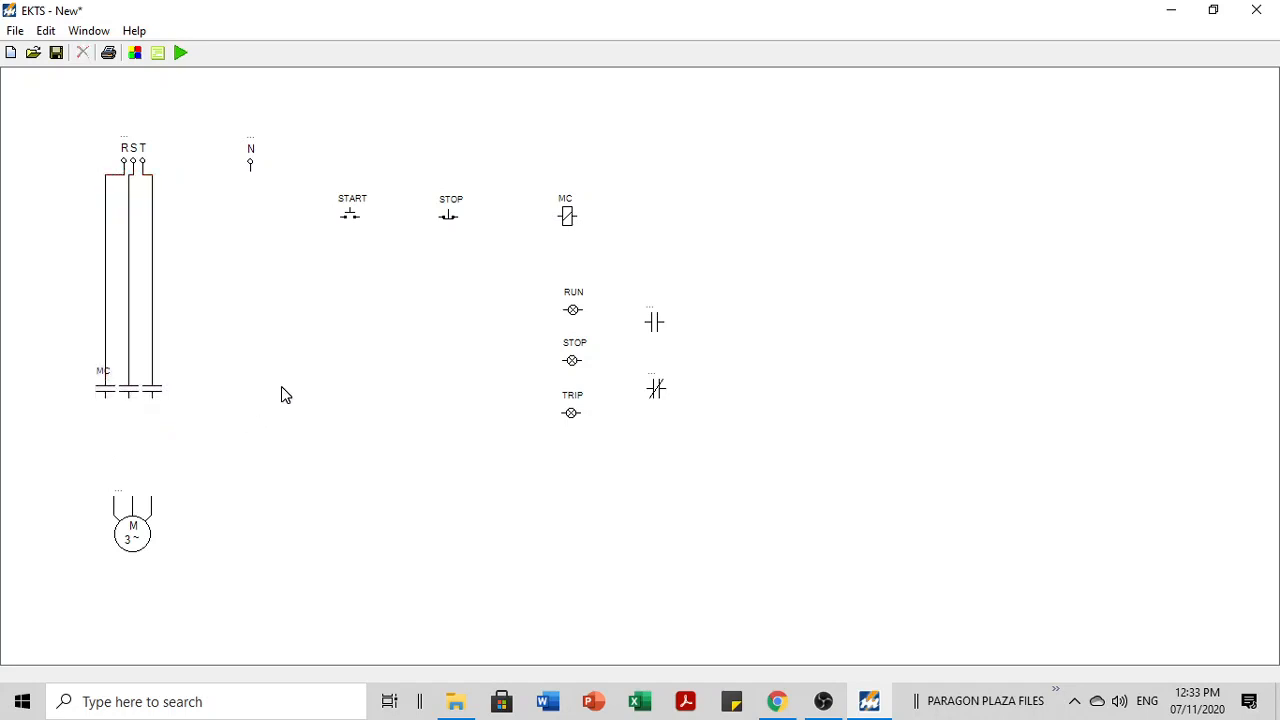
Step: Wire the motor's three terminals to the matching lower terminals of the MC triple contact
drag(113, 500, 107, 399)
drag(133, 498, 129, 398)
drag(153, 497, 153, 398)
Step: Move the neutral to the upper right of contactor MC, and place the normally open and normally closed contacts below the START button
drag(248, 166, 687, 176)
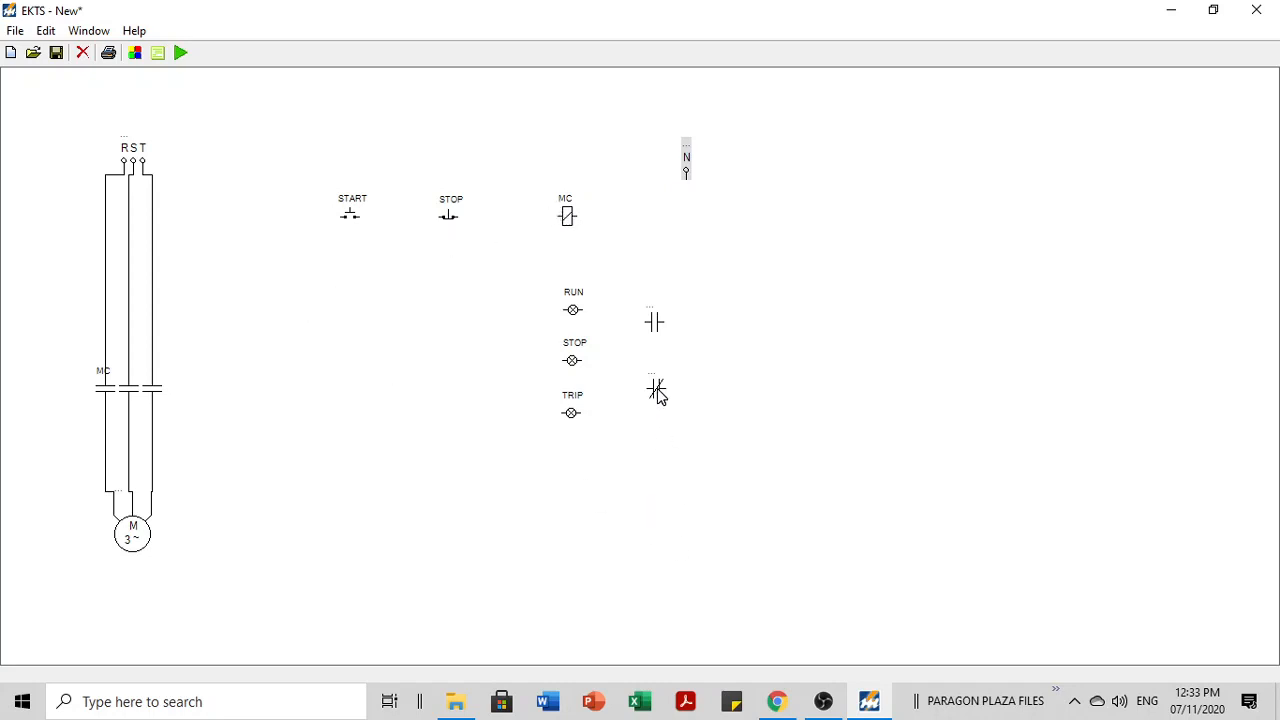
drag(657, 391, 364, 379)
drag(654, 326, 347, 270)
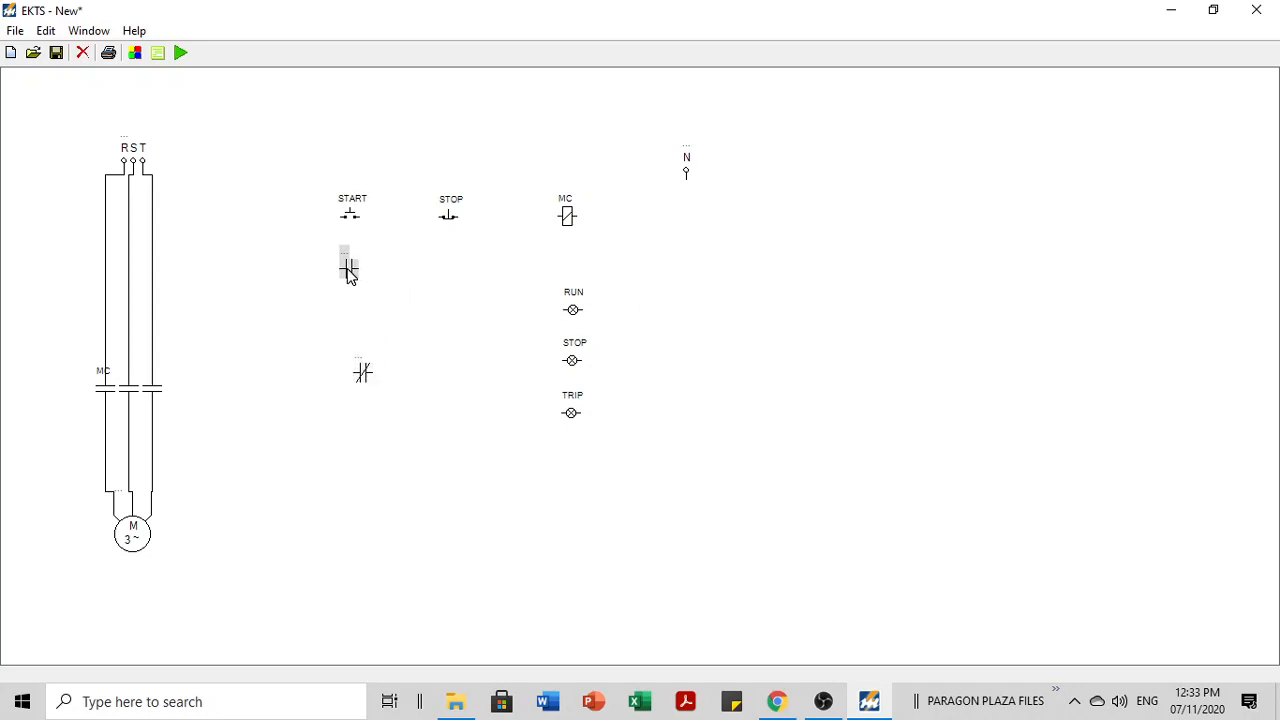
click(441, 342)
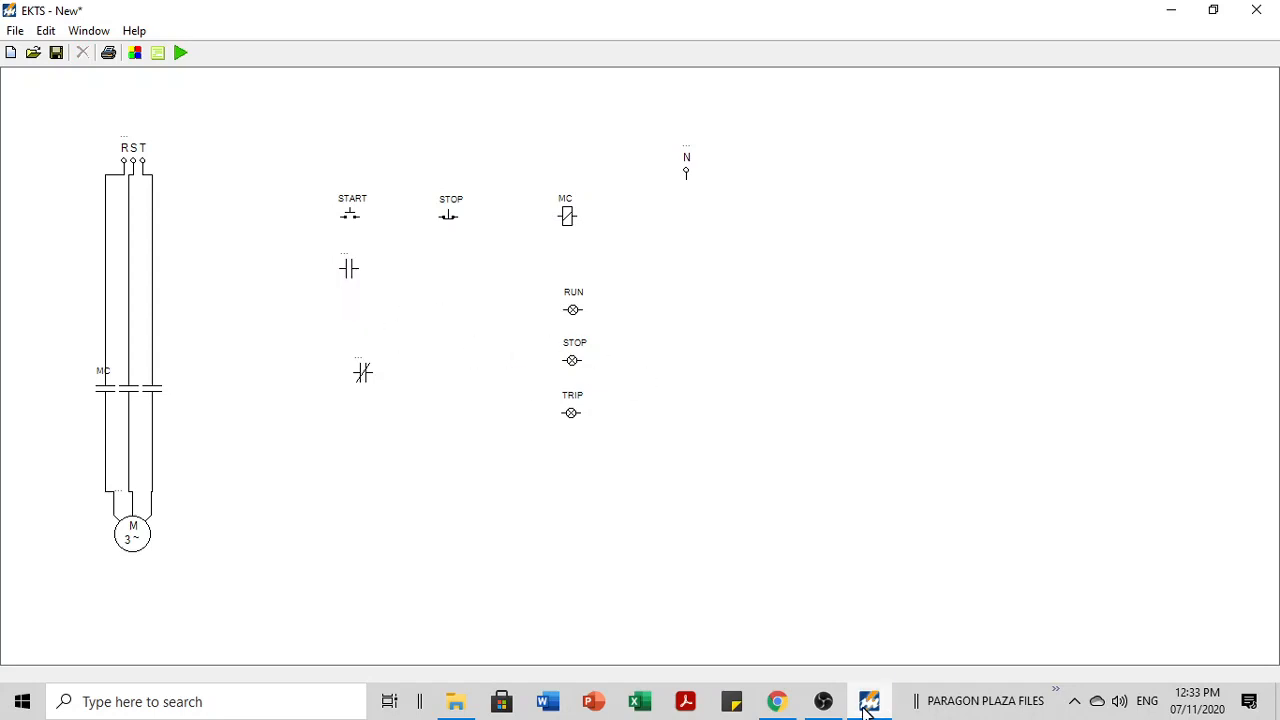
Step: Review the control wiring in the DOL starter video in Chrome, and wire START, STOP and contactor MC in series
click(779, 703)
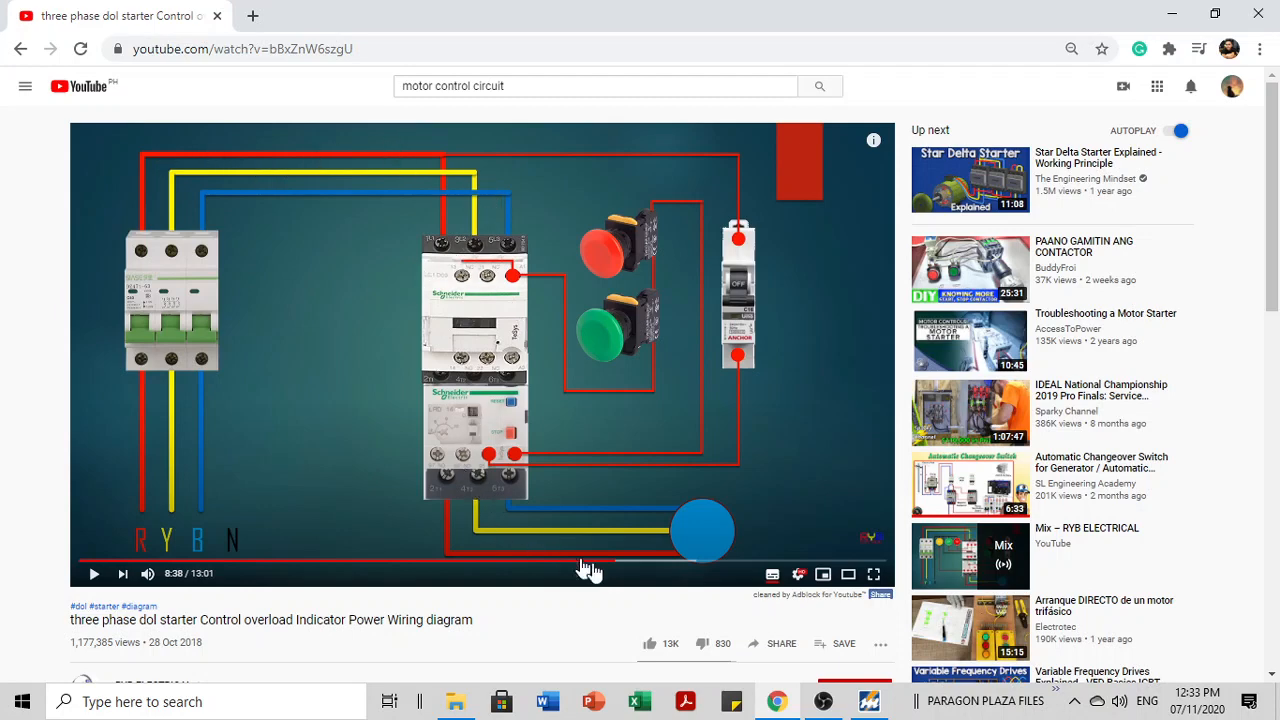
click(890, 705)
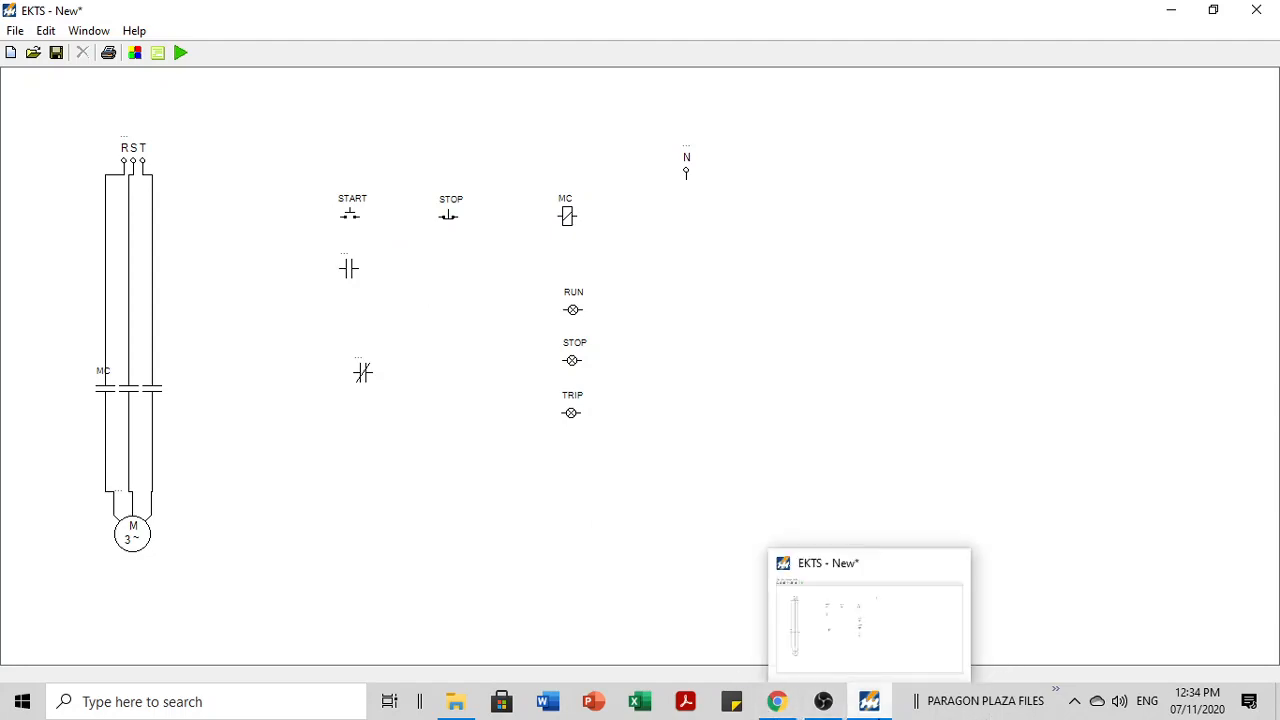
click(884, 708)
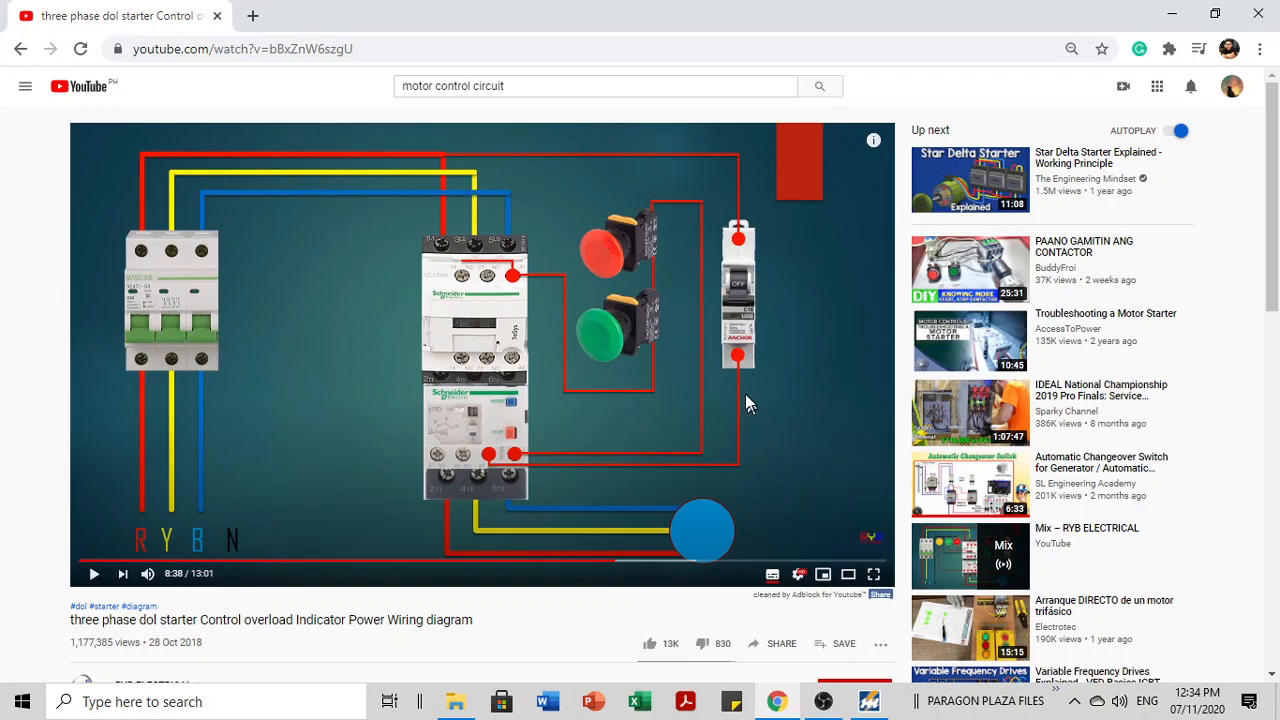
click(870, 703)
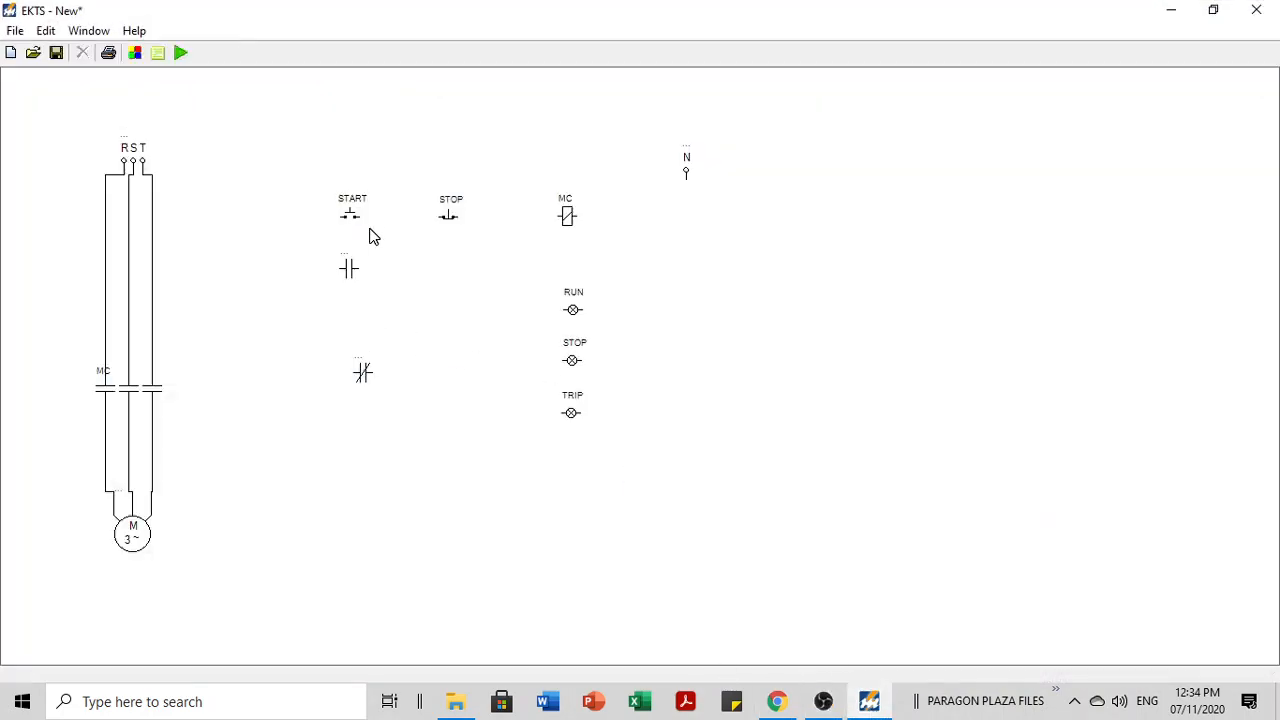
drag(361, 216, 576, 212)
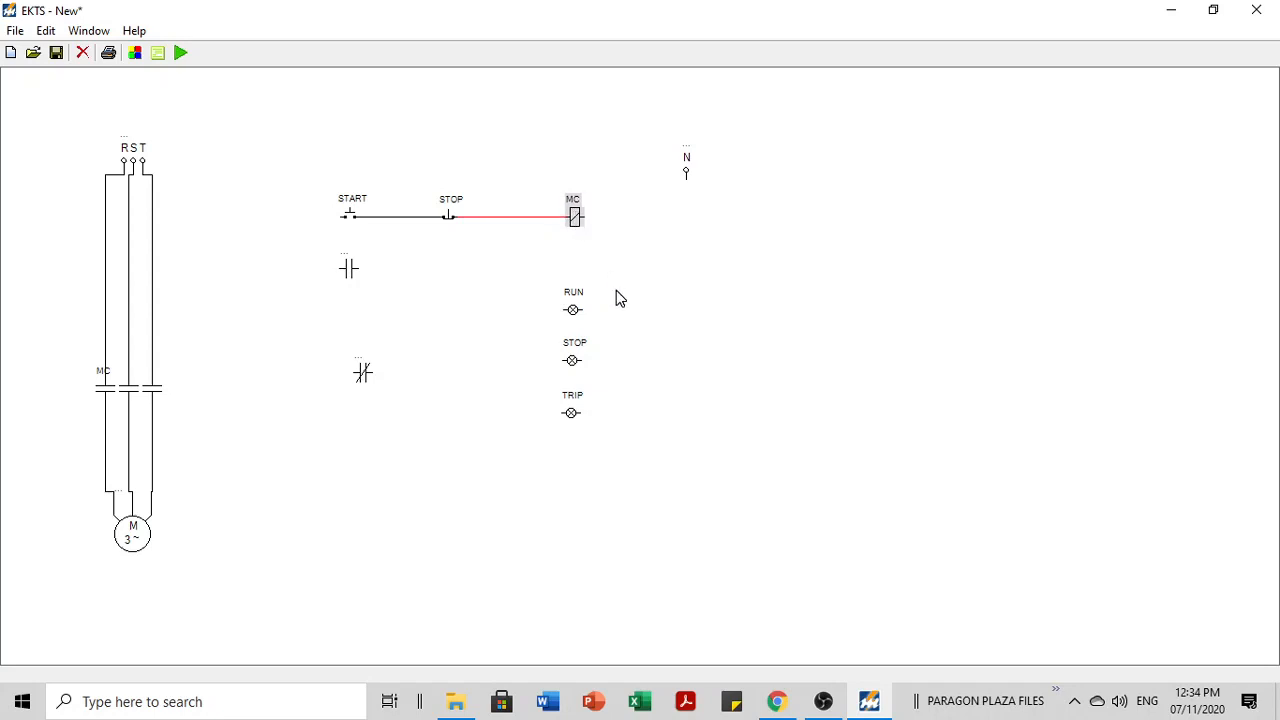
click(590, 222)
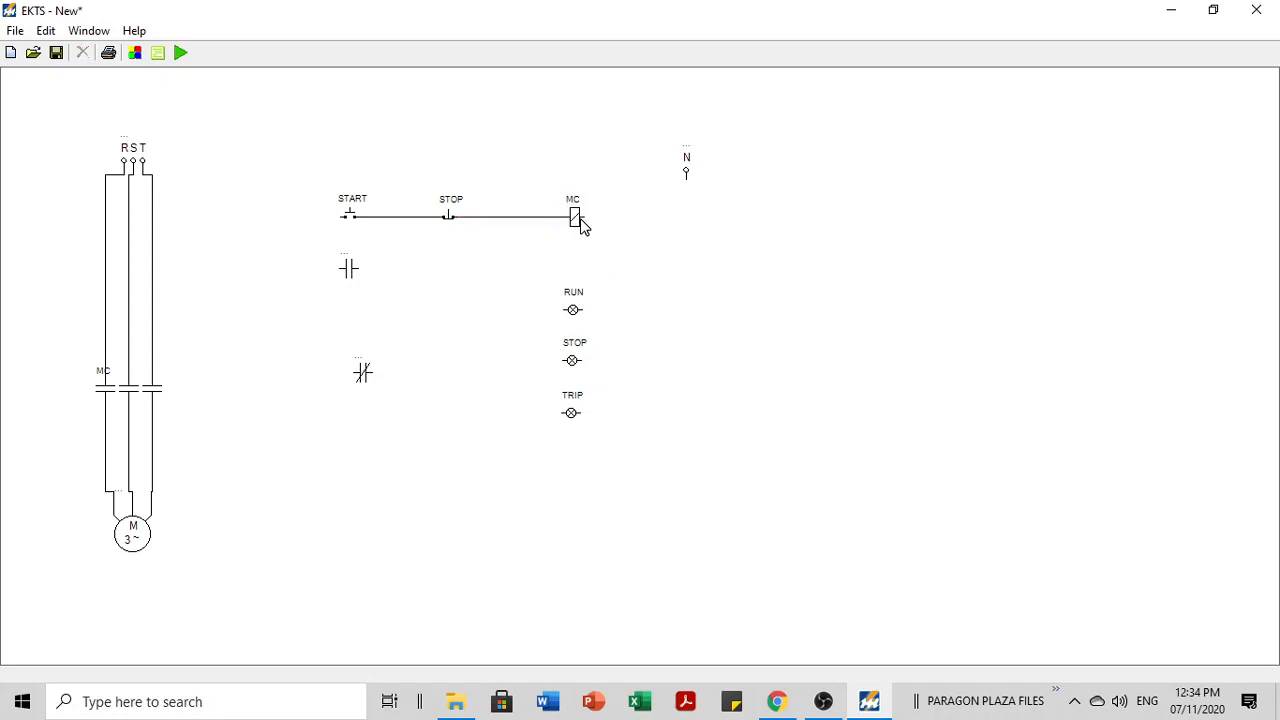
Step: Connect contactor MC to the neutral terminal, and connect the free side of START to the phase T line
drag(584, 218, 688, 190)
mouse_move(341, 219)
mouse_down()
mouse_move(194, 206)
mouse_move(153, 215)
mouse_move(205, 218)
mouse_move(152, 217)
mouse_up()
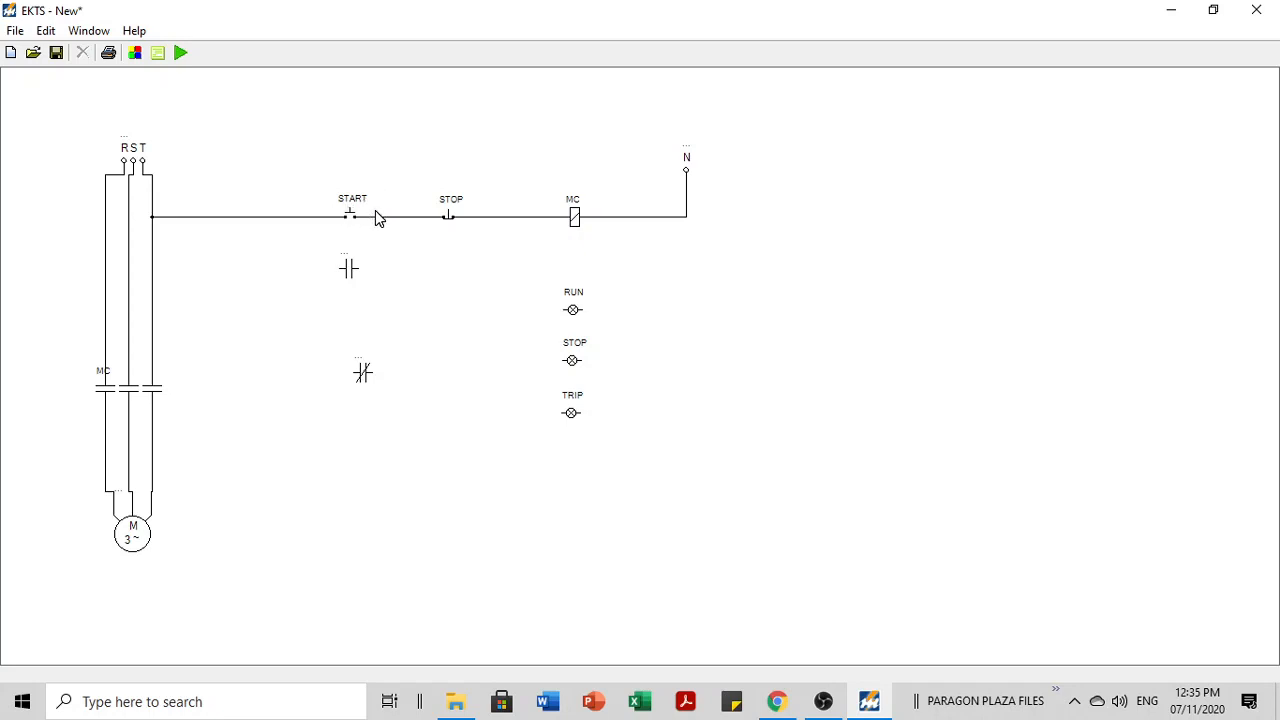
Step: Label the normally open contact below START as MC
double_click(347, 263)
click(382, 256)
click(376, 272)
click(388, 320)
click(351, 264)
click(576, 219)
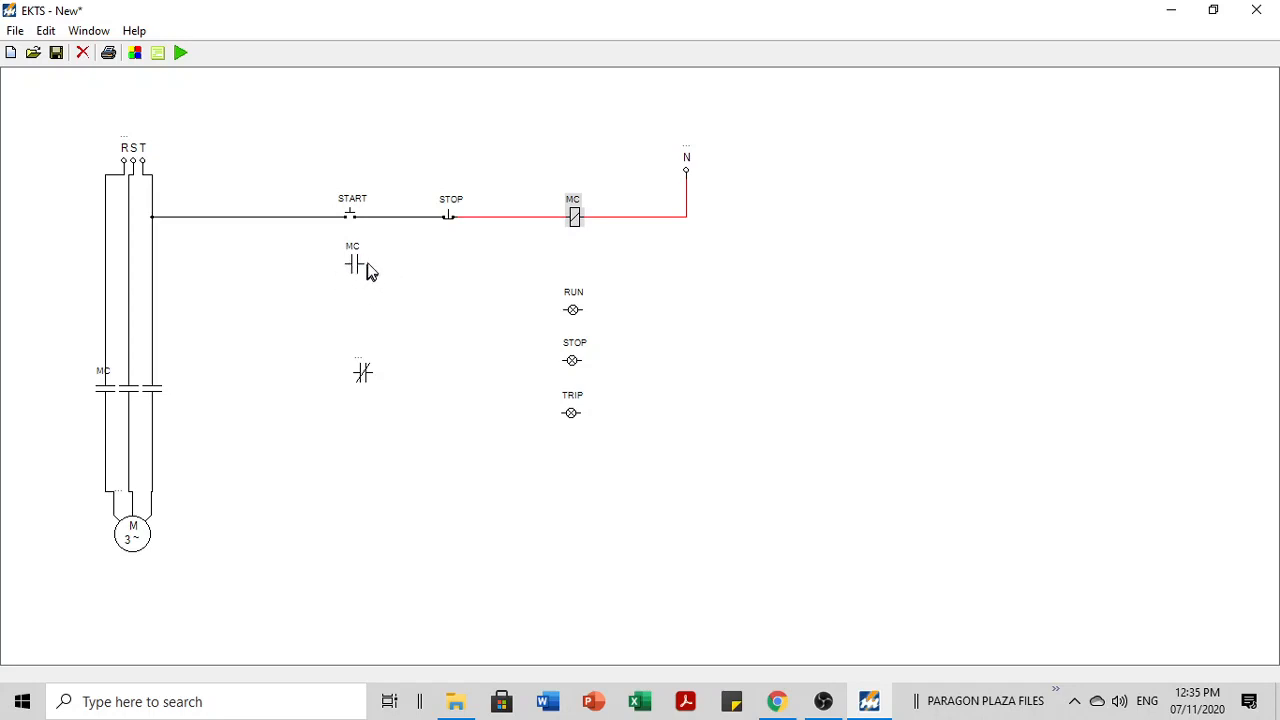
Step: Wire the MC normally open contact in parallel with START, level its branch, and shift the STOP button slightly towards START
mouse_move(364, 265)
mouse_down()
mouse_move(406, 260)
mouse_move(385, 217)
mouse_up()
drag(346, 264, 308, 217)
click(481, 317)
click(350, 263)
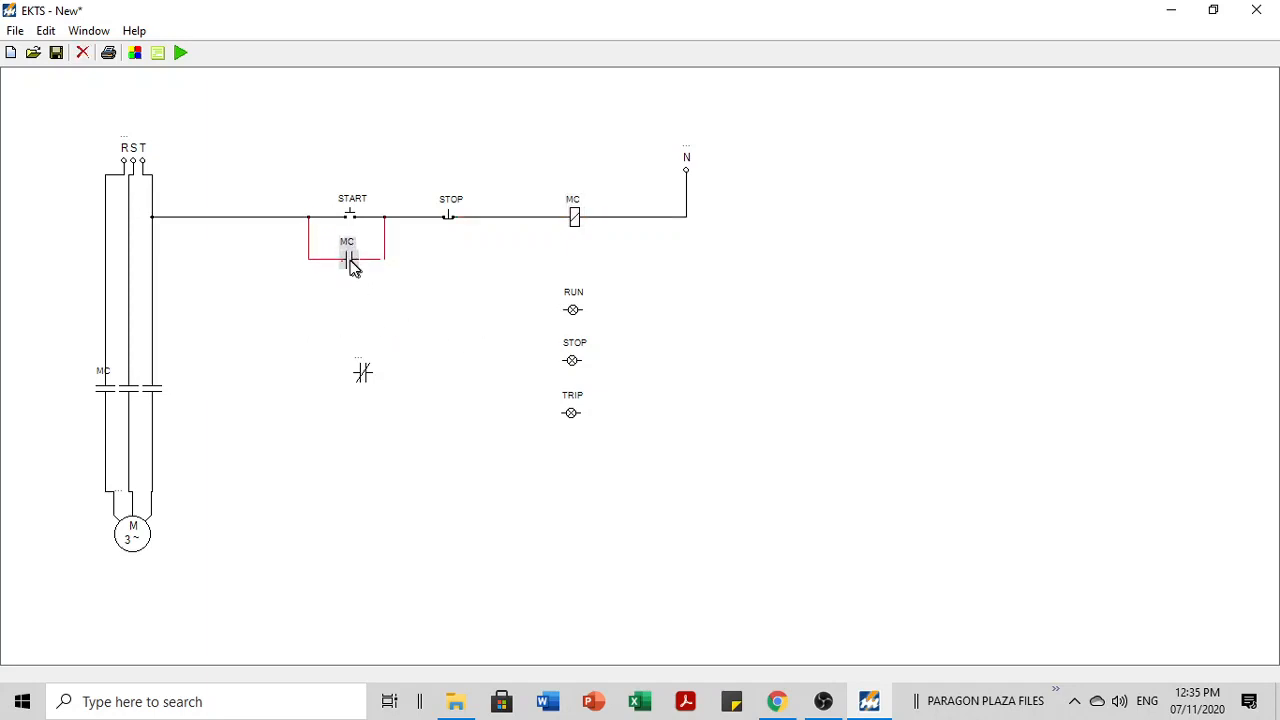
drag(350, 261, 350, 260)
click(241, 314)
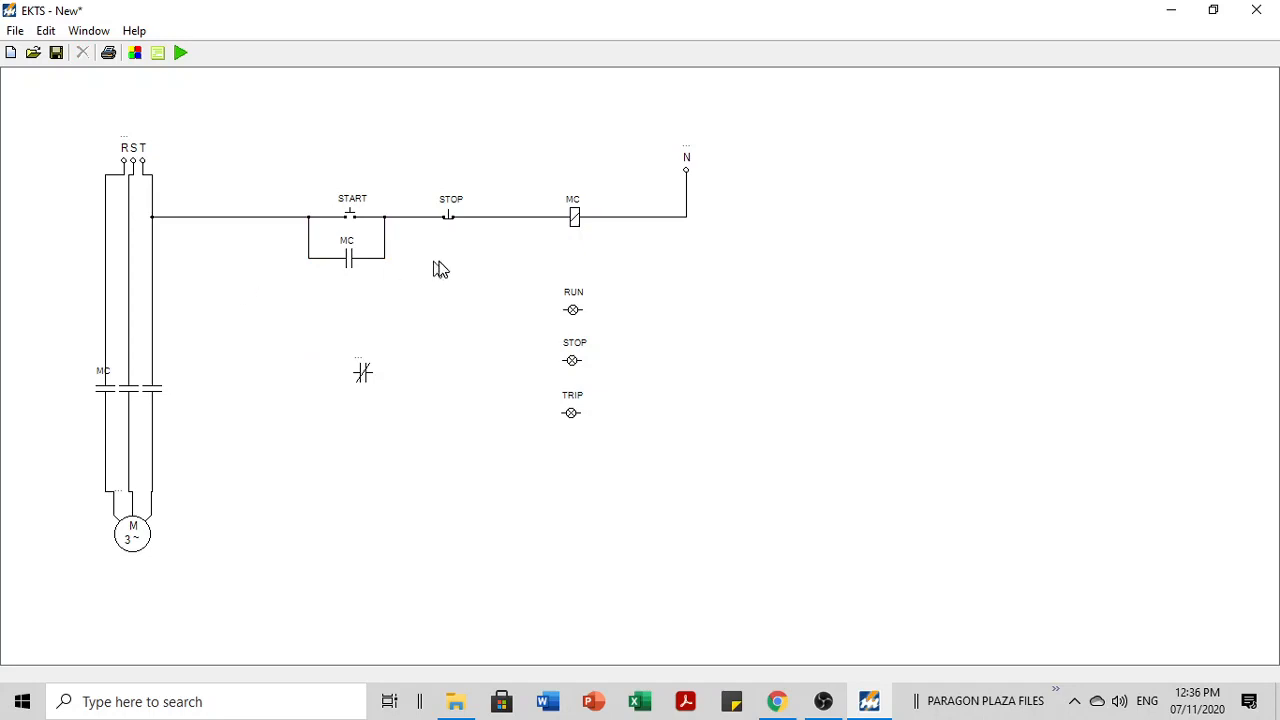
drag(447, 224, 431, 224)
click(463, 277)
Step: Wire the RUN lamp in parallel with contactor MC and centre the lamp in its branch
drag(572, 309, 576, 300)
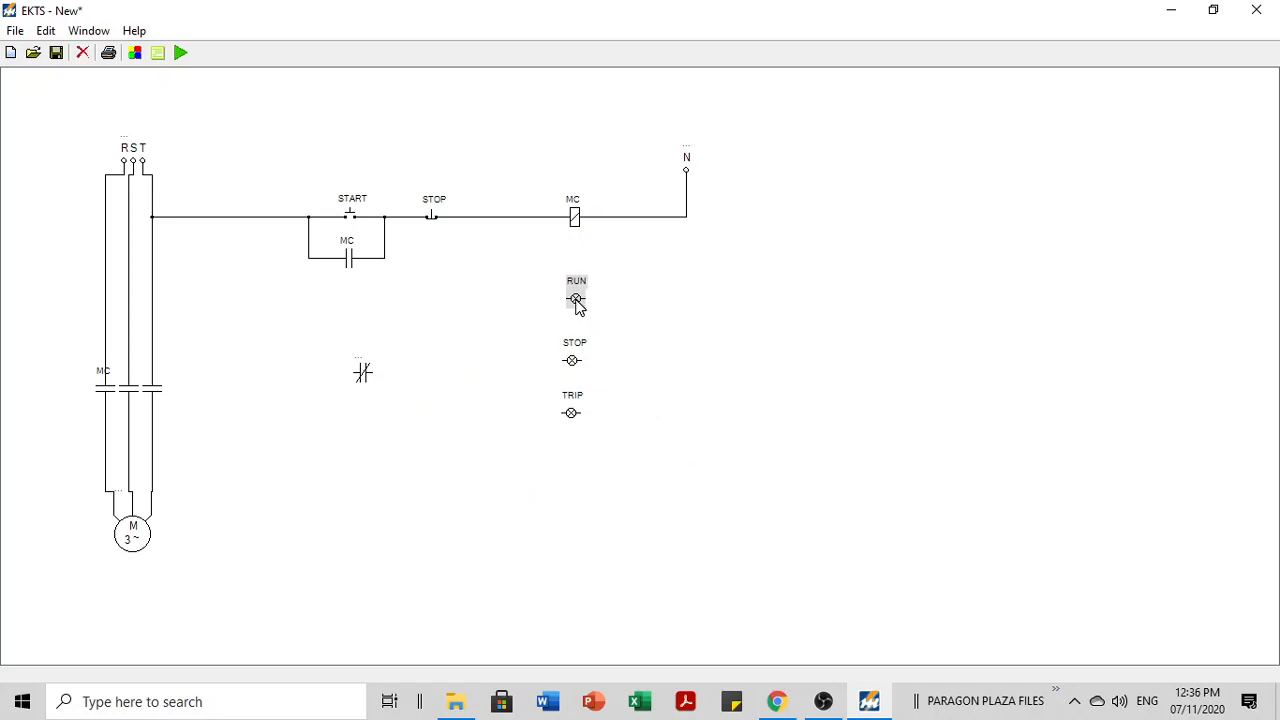
click(727, 322)
mouse_move(586, 300)
mouse_down()
mouse_move(634, 317)
mouse_move(647, 218)
mouse_up()
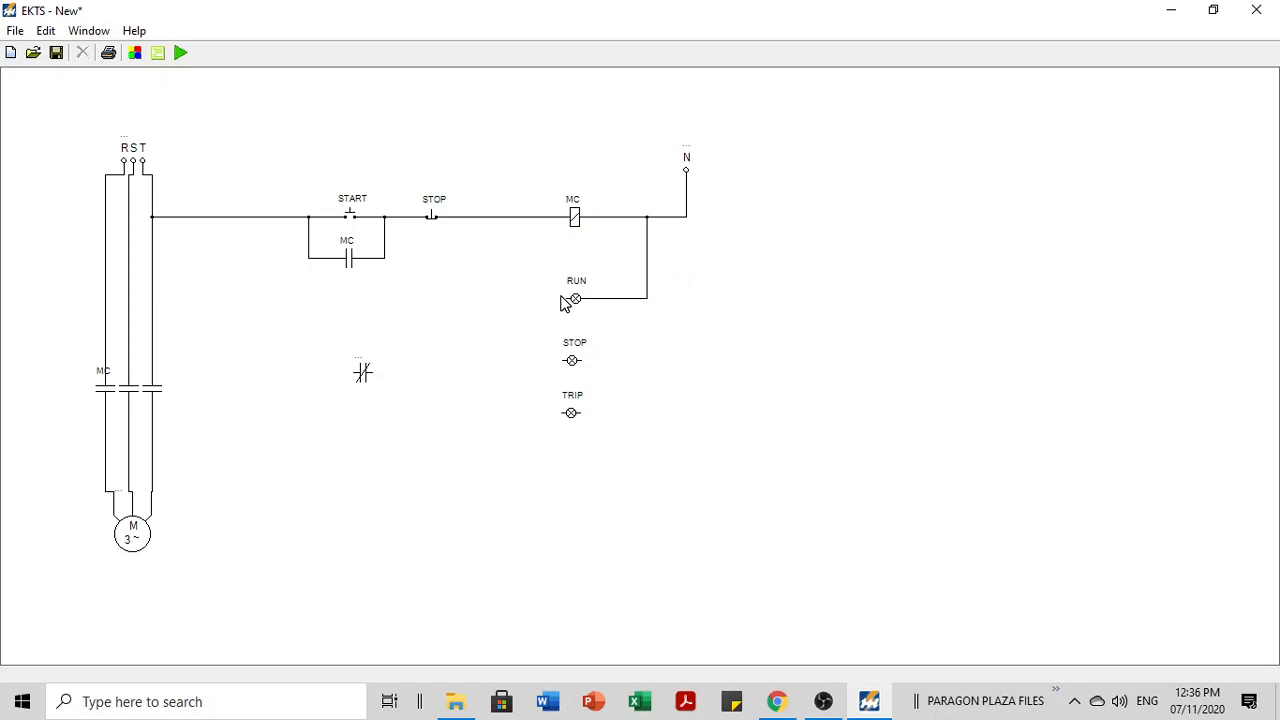
drag(566, 300, 532, 218)
drag(583, 305, 591, 299)
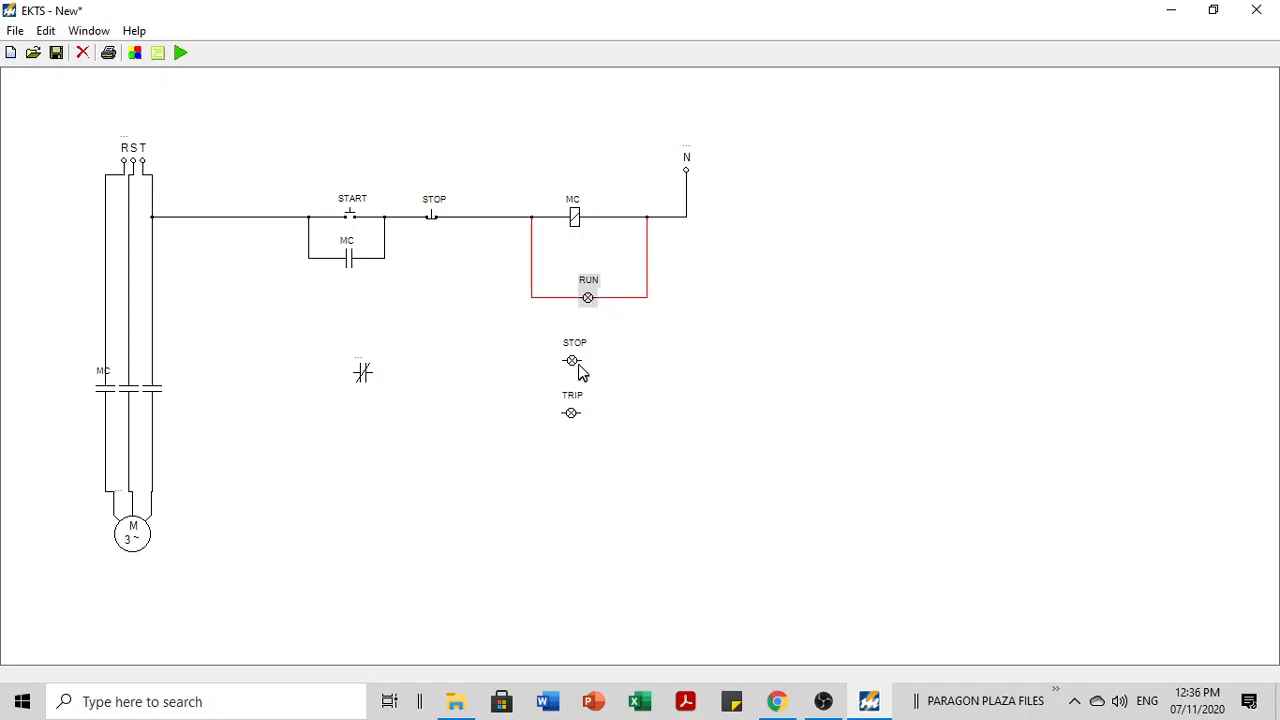
Step: Move the STOP and TRIP lamps to line up below the RUN lamp
drag(572, 362, 591, 371)
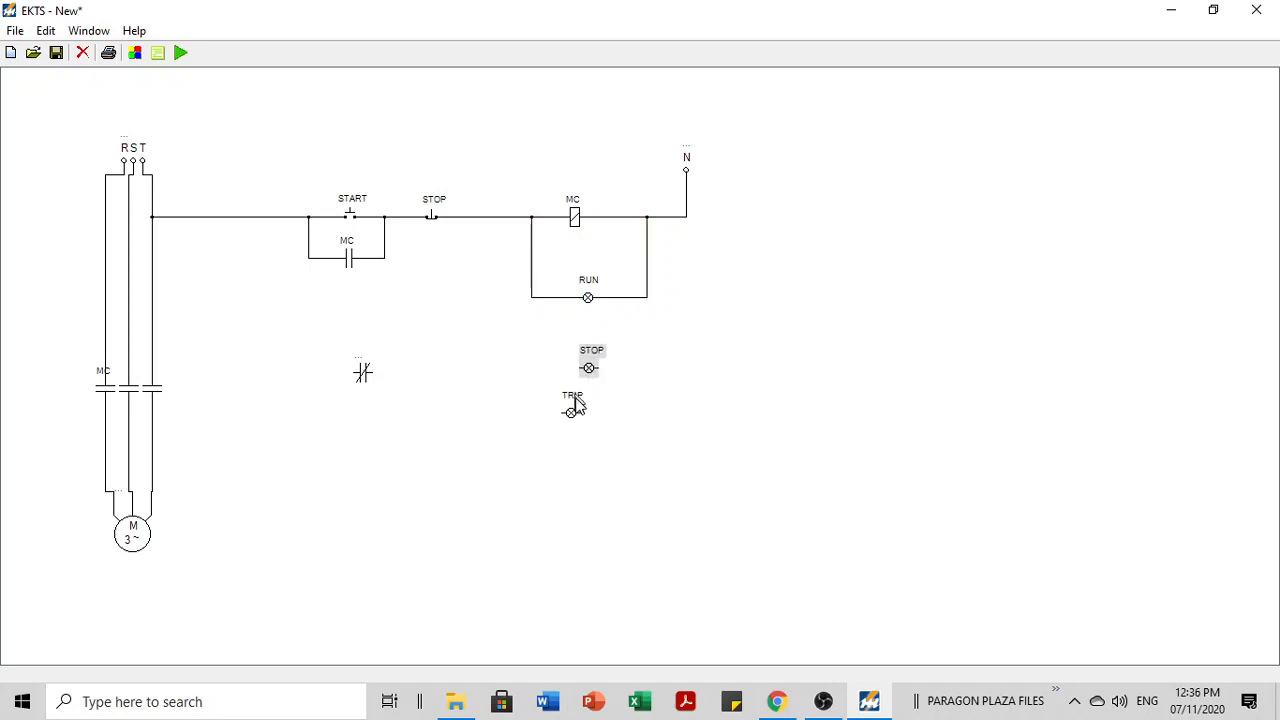
drag(574, 420, 590, 423)
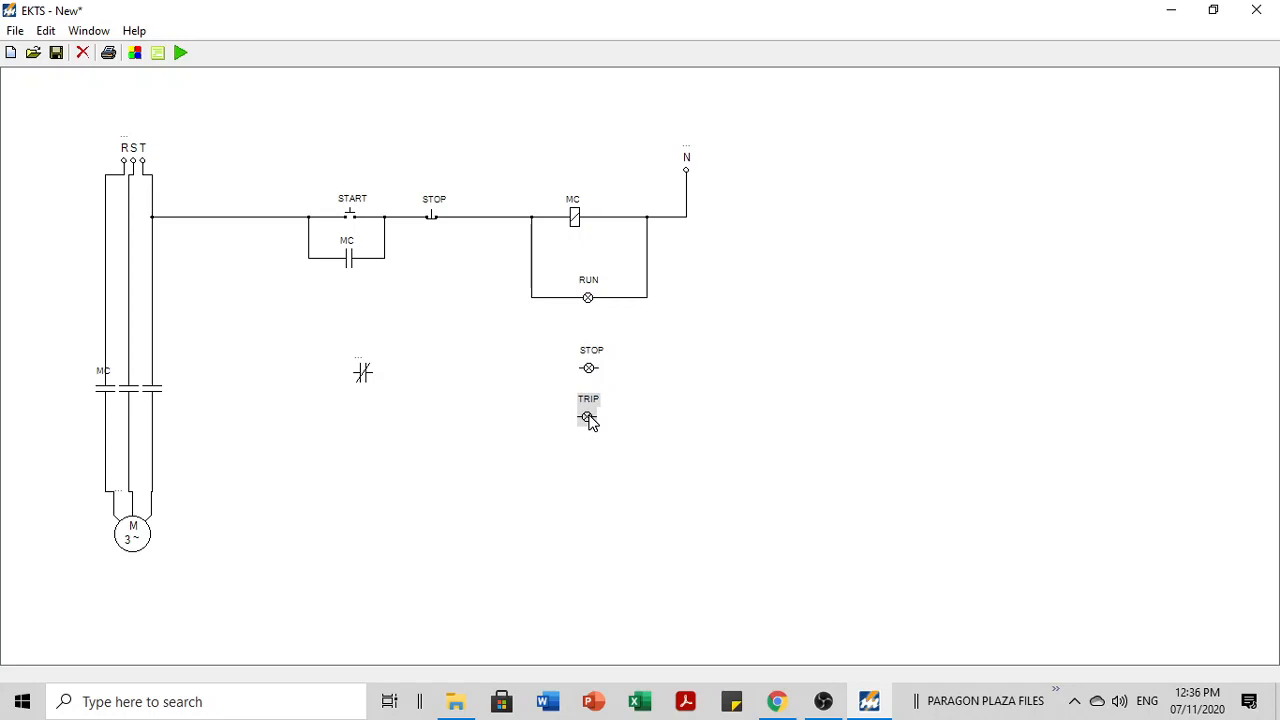
click(739, 319)
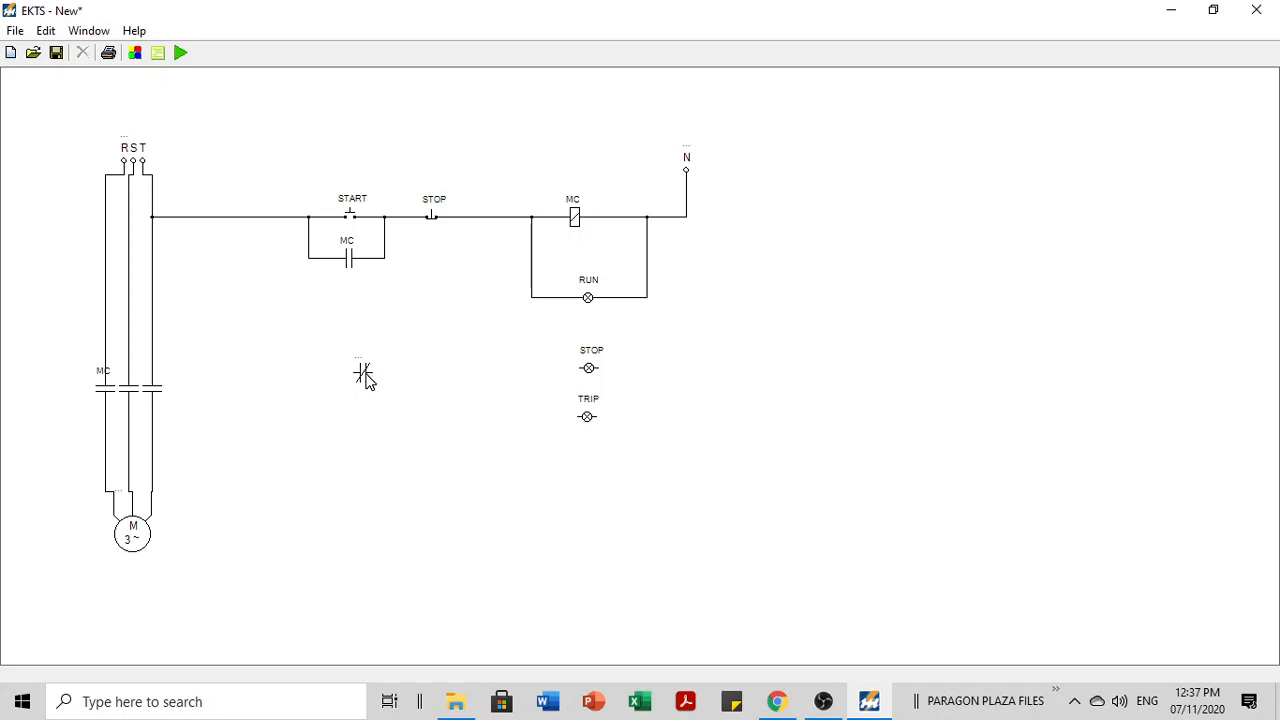
Step: Move the normally closed contact closer to the STOP lamp and label it MC
drag(367, 381, 445, 372)
double_click(436, 348)
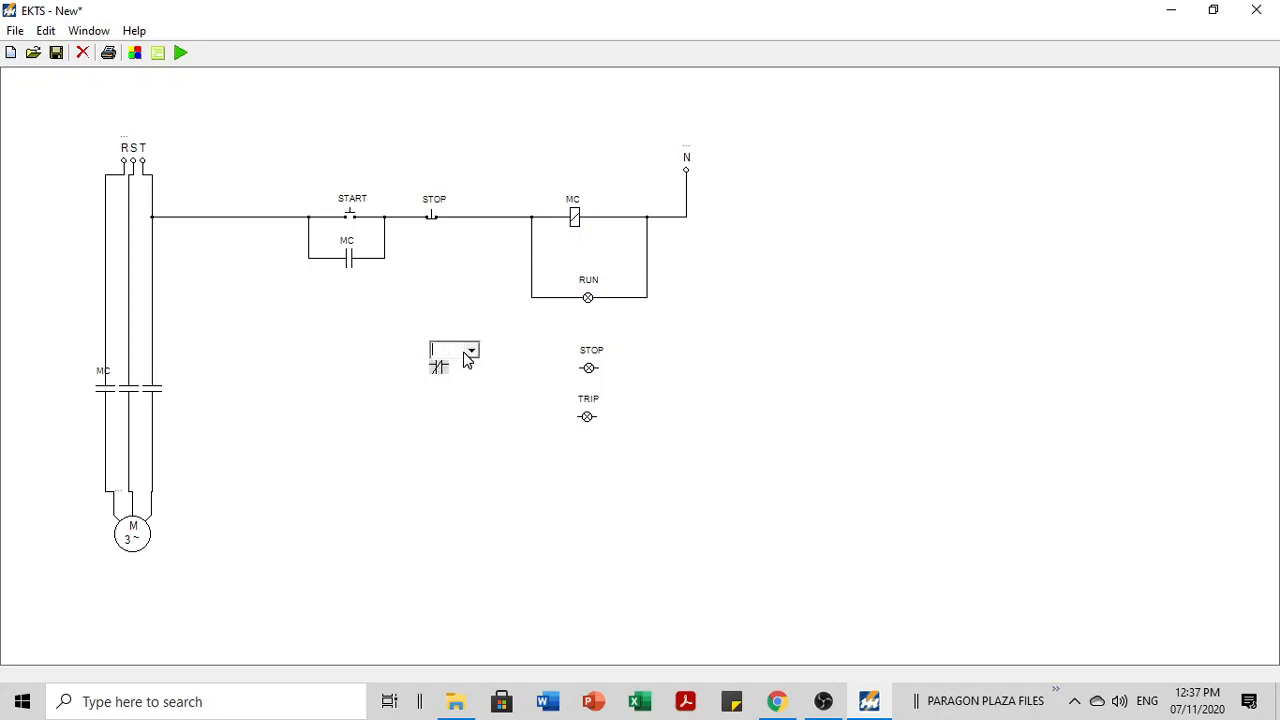
click(471, 350)
click(466, 366)
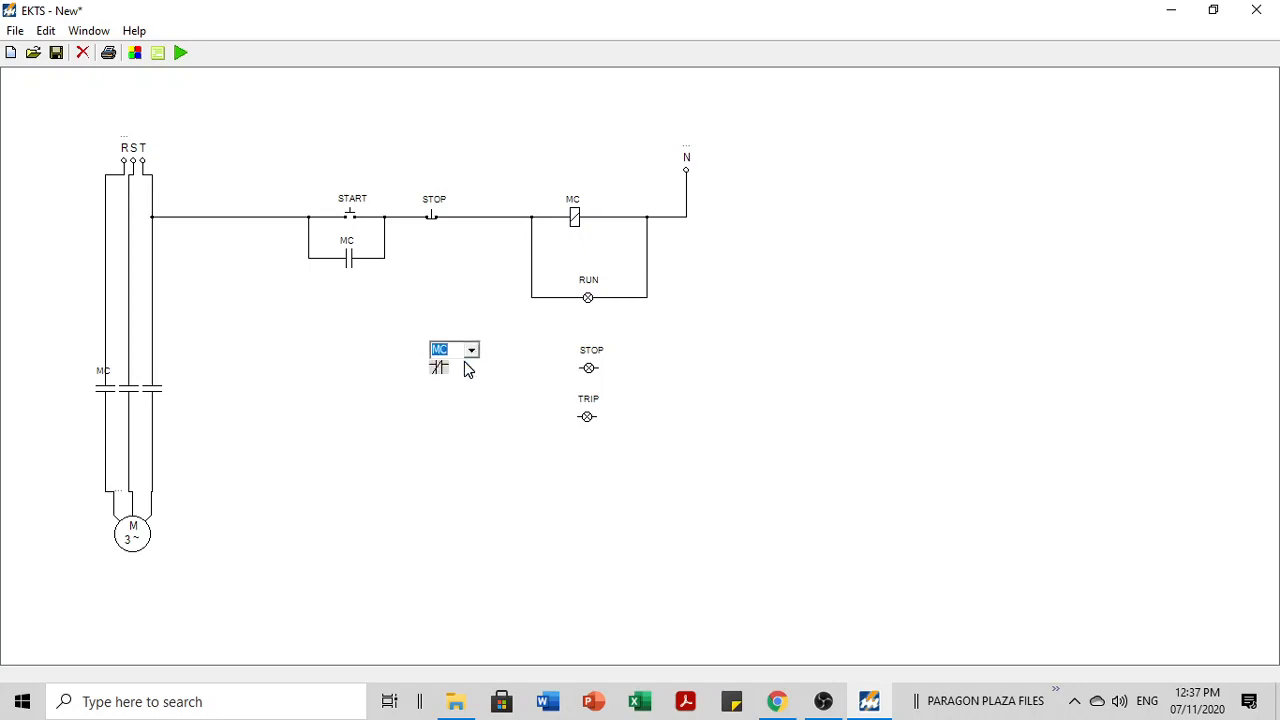
click(484, 423)
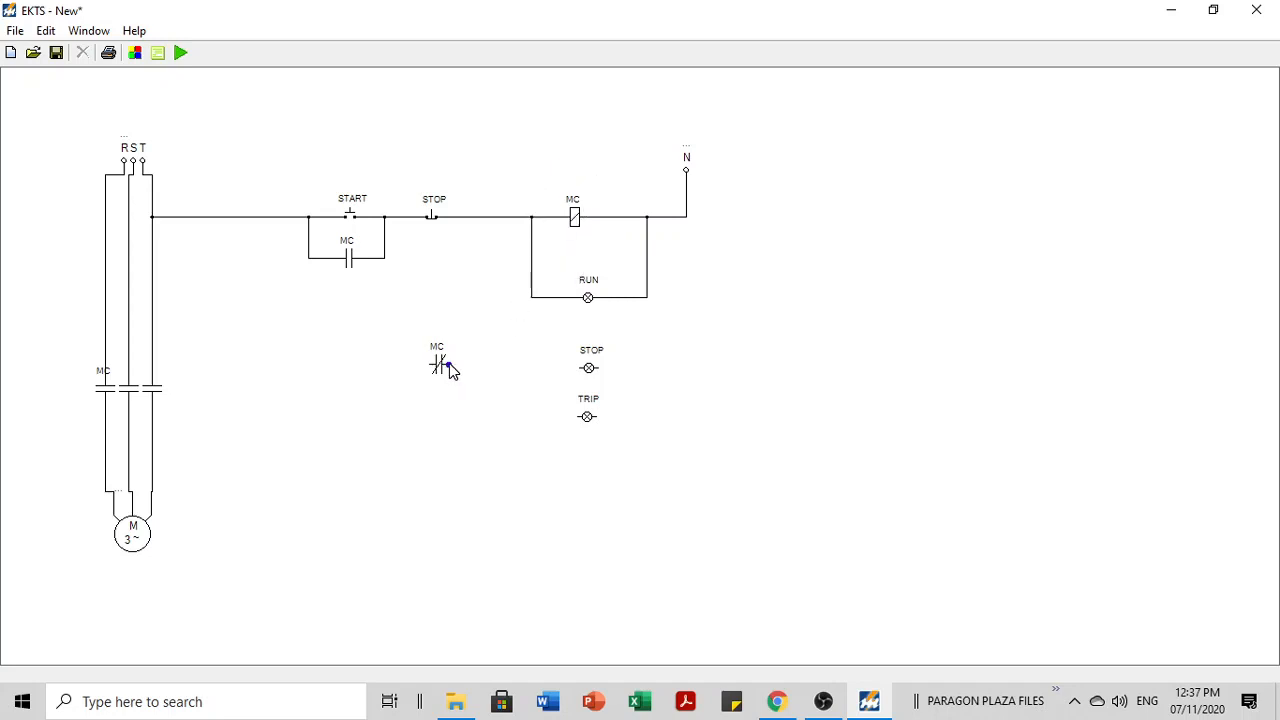
Step: Wire the MC normally closed contact to the STOP lamp, and the lamp's other side to the RUN lamp's neutral line
drag(449, 365, 647, 292)
drag(643, 345, 660, 335)
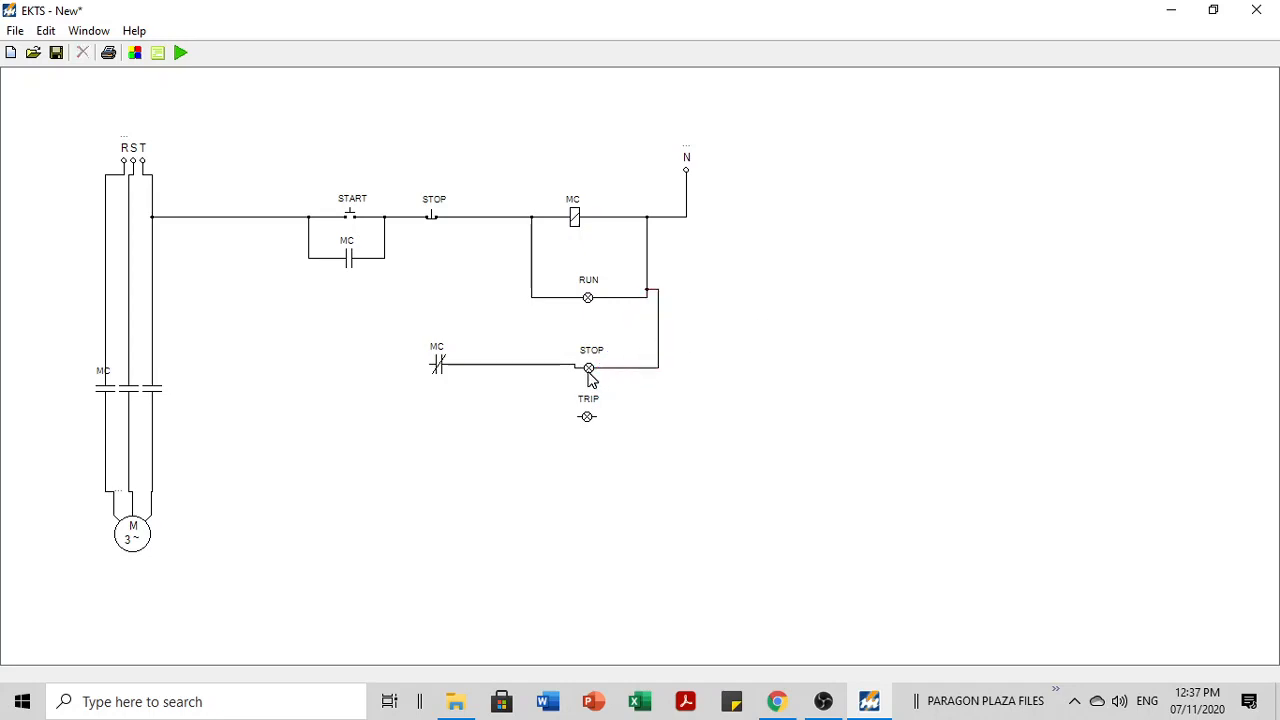
click(588, 370)
key(Delete)
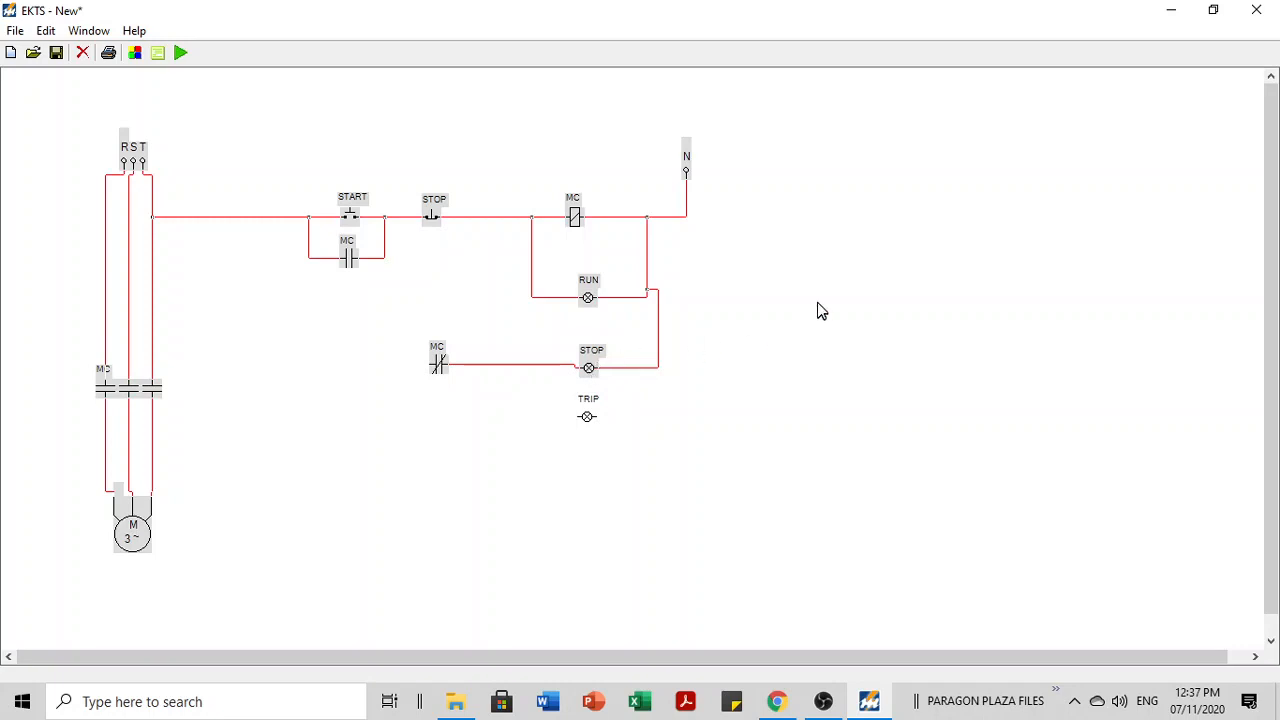
click(817, 311)
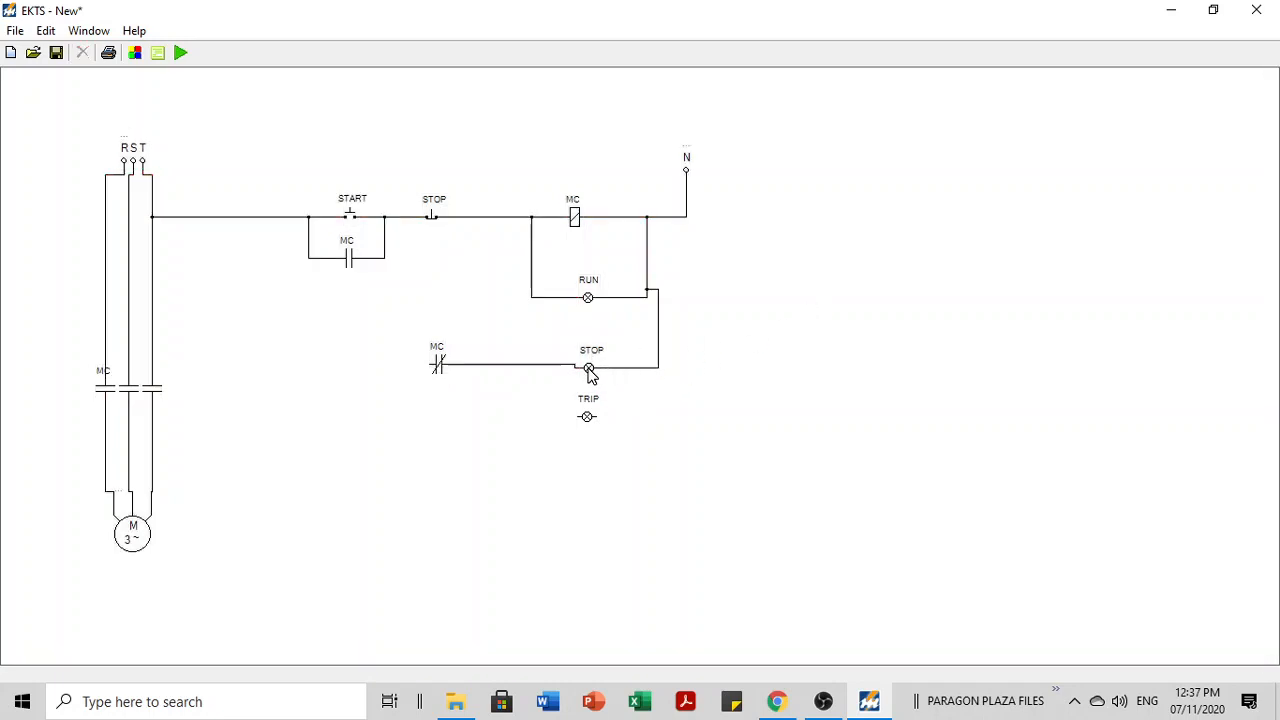
Step: Set the lamp colours to red for STOP, green for RUN and yellow for TRIP
click(590, 372)
right_click(589, 371)
mouse_move(660, 410)
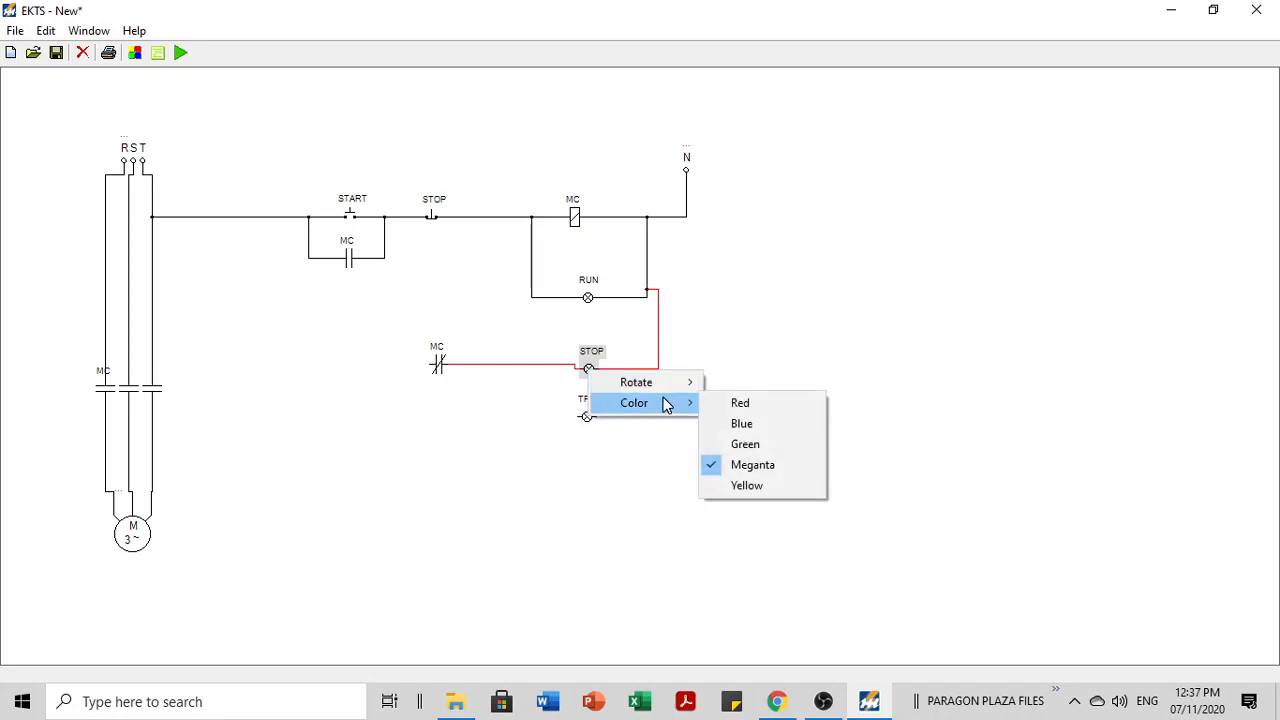
click(748, 408)
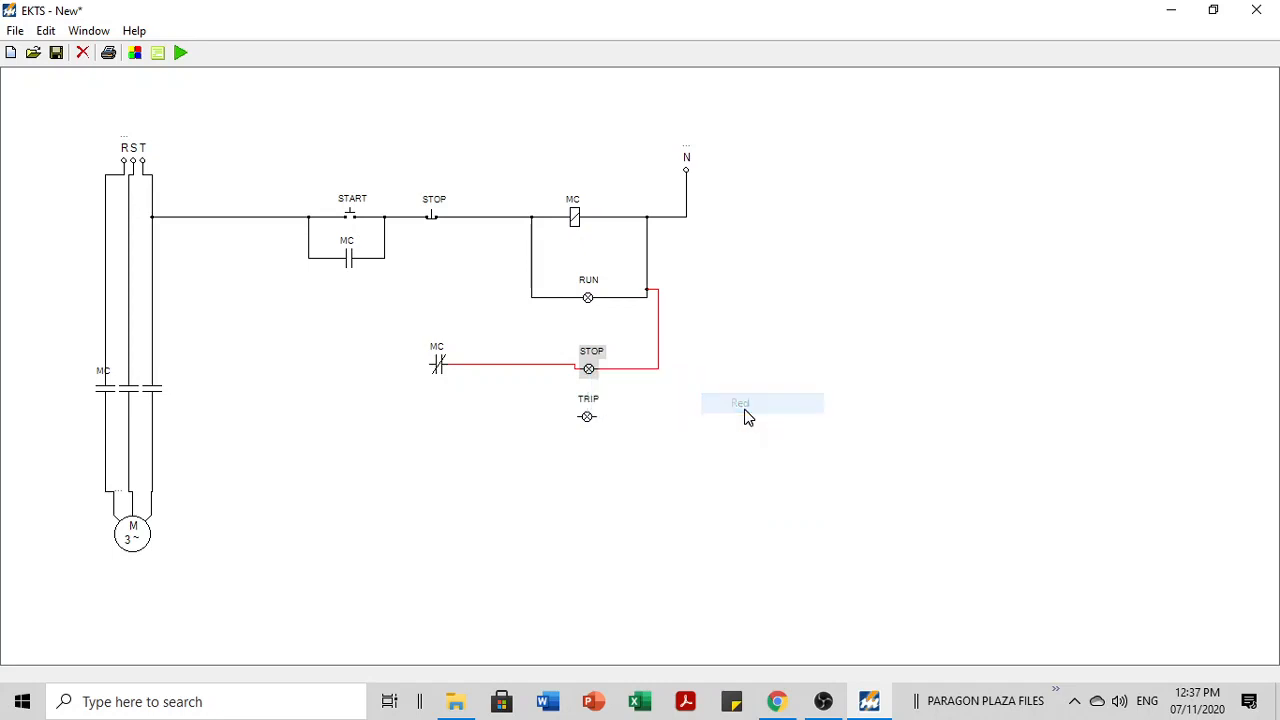
click(589, 299)
right_click(590, 303)
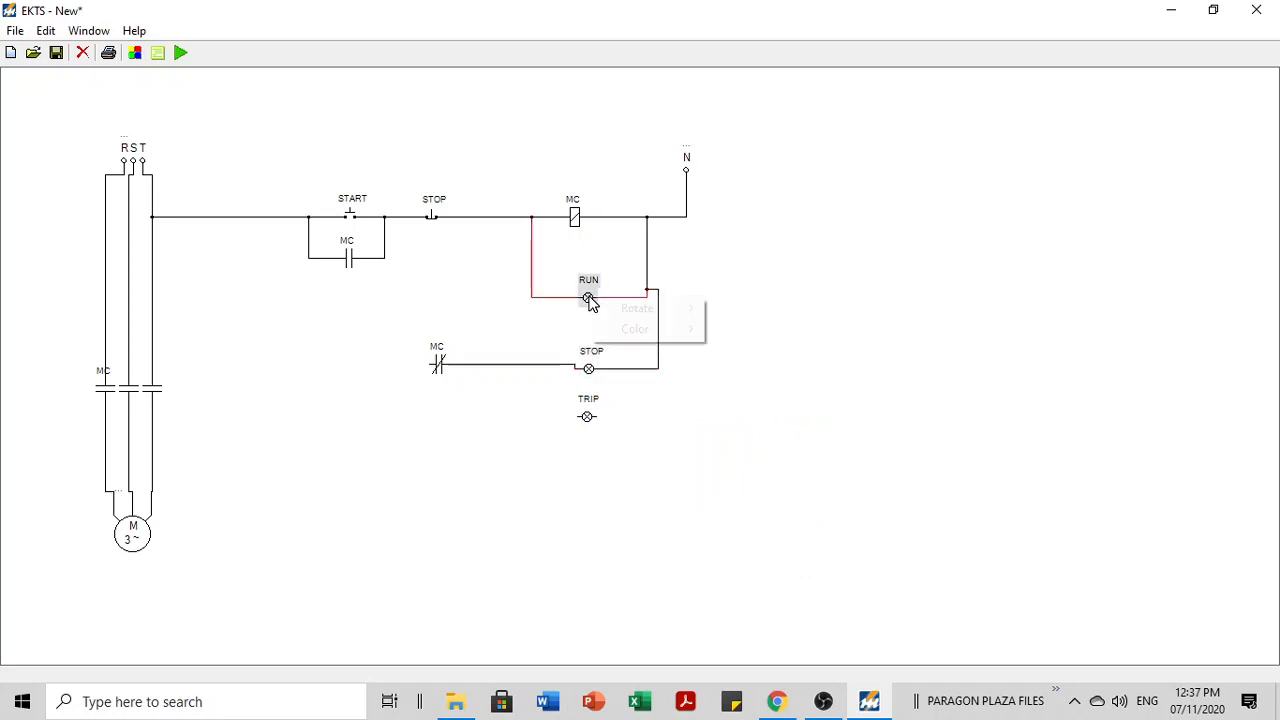
mouse_move(634, 330)
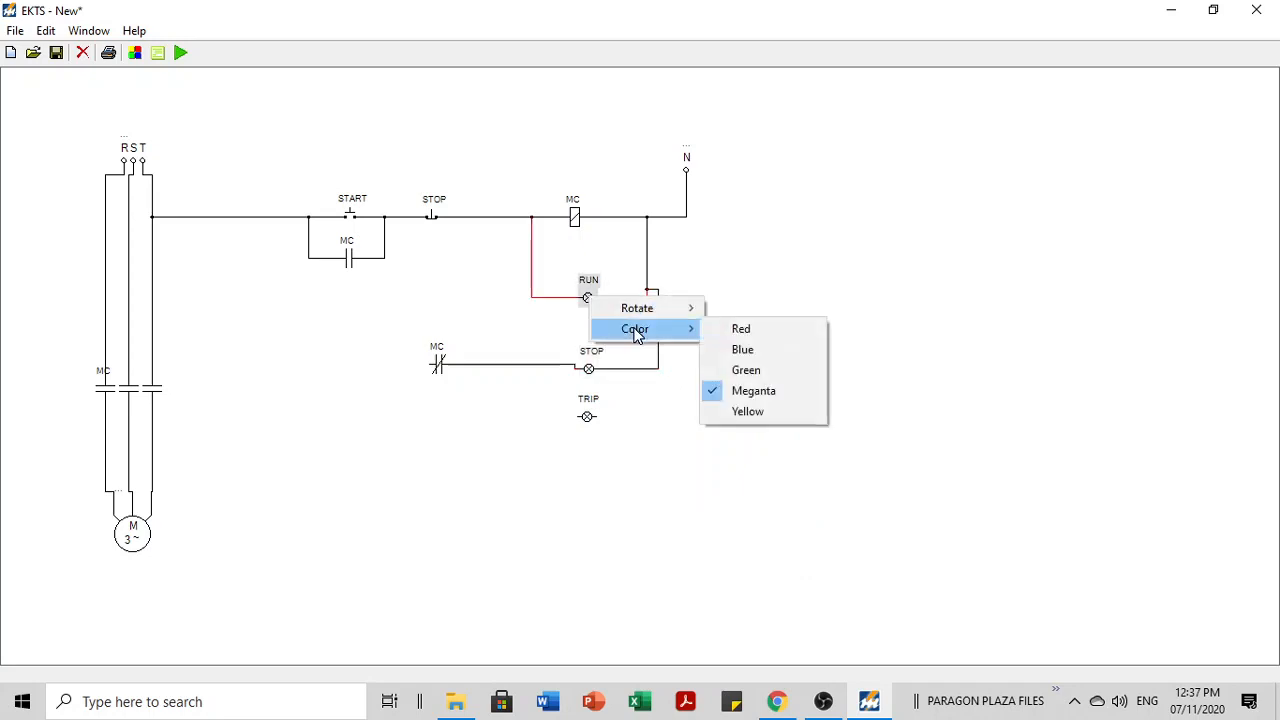
click(766, 372)
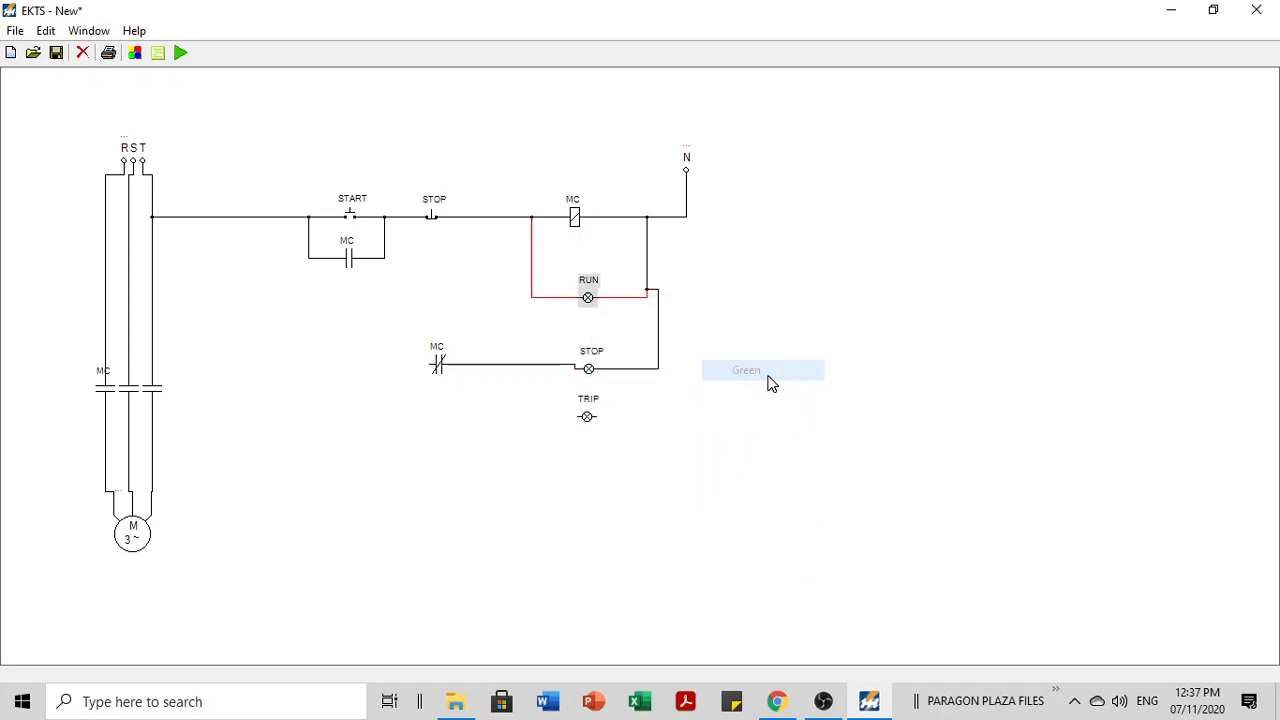
right_click(588, 419)
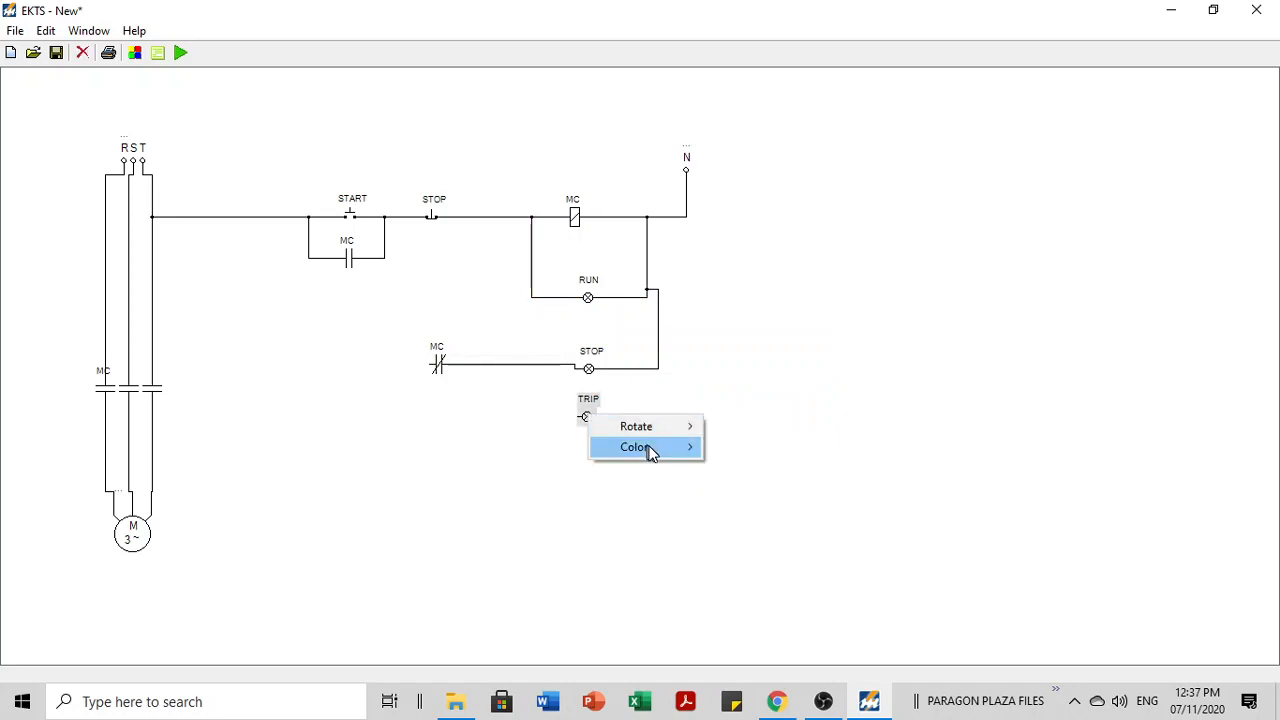
mouse_move(650, 447)
click(745, 526)
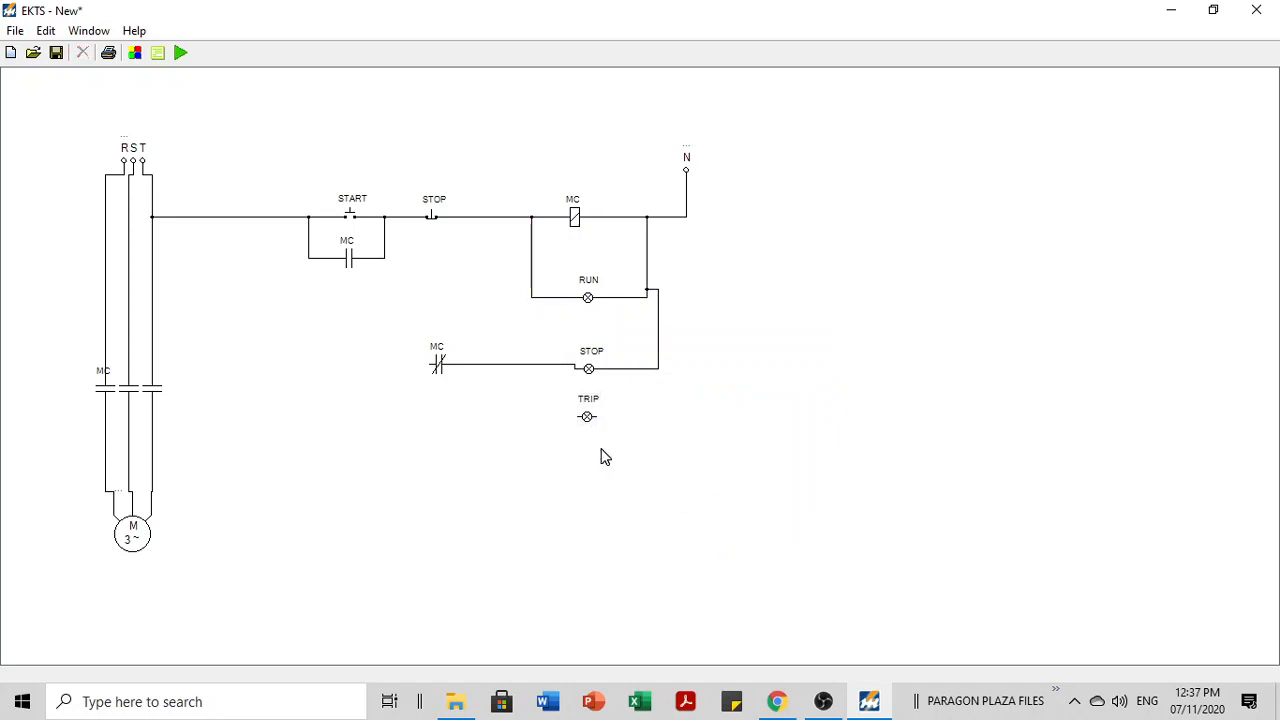
Step: Lower the TRIP lamp slightly, and wire the MC normally closed contact to the supply line ahead of START
drag(590, 421, 591, 434)
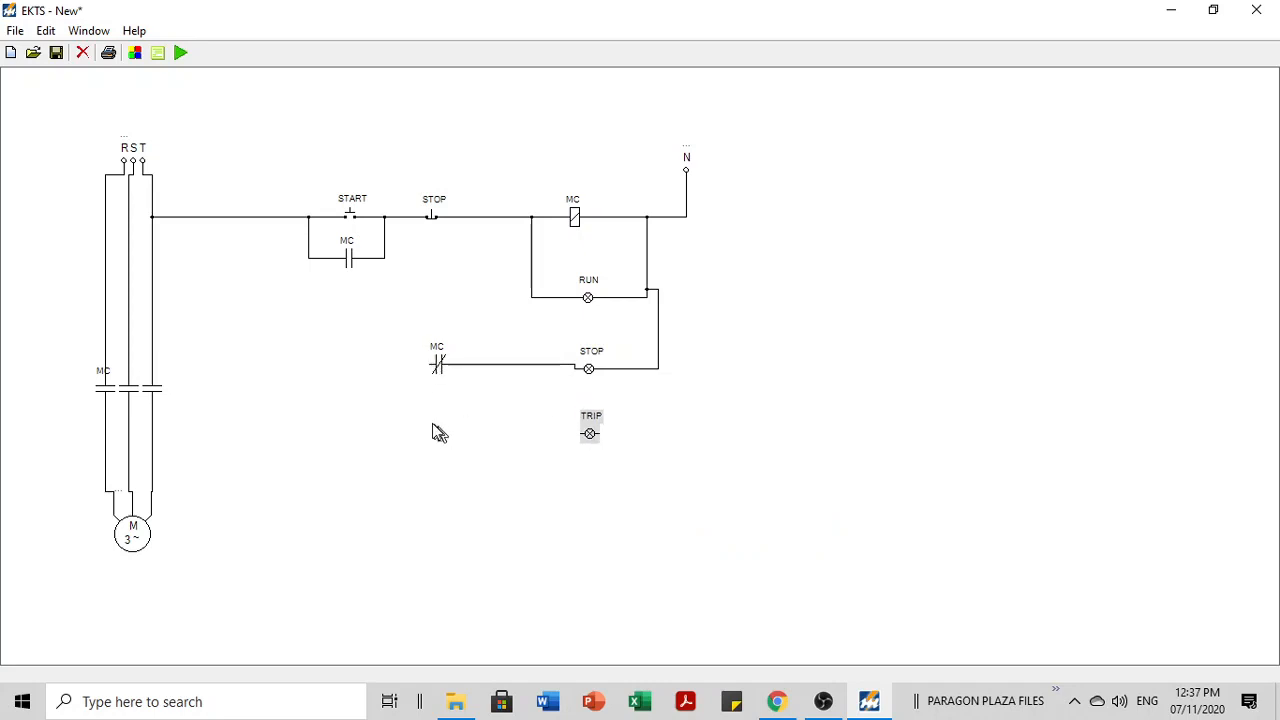
drag(432, 368, 231, 218)
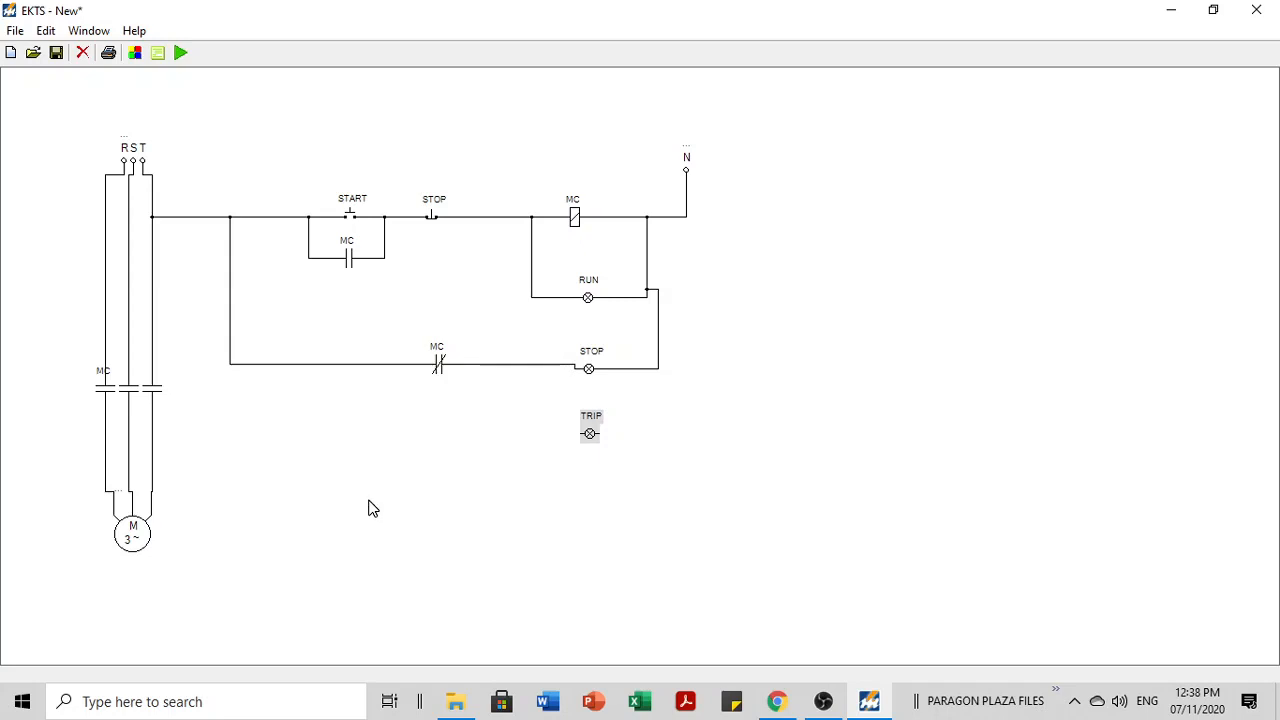
click(488, 458)
click(518, 368)
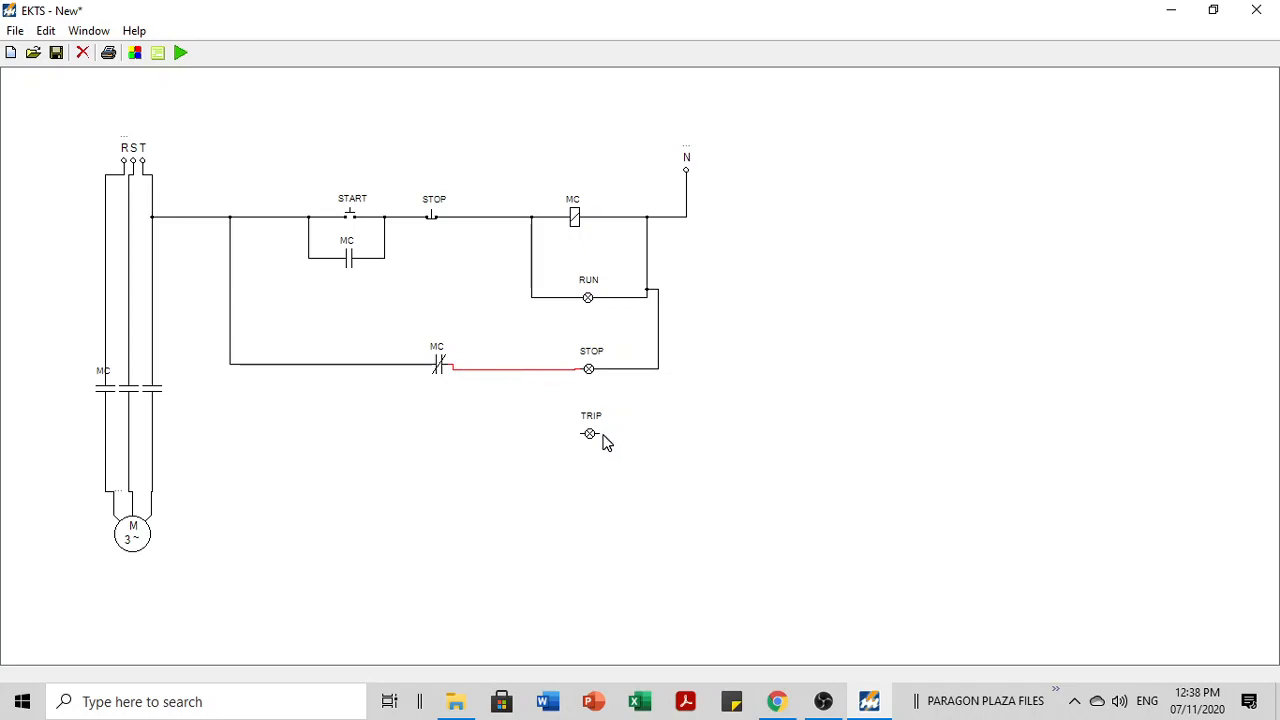
Step: Wire the TRIP lamp between the STOP lamp's neutral line and the supply line feeding the MC normally closed contact
drag(599, 434, 675, 452)
drag(670, 390, 657, 359)
drag(655, 405, 677, 406)
mouse_move(579, 433)
mouse_down()
mouse_move(280, 449)
mouse_move(271, 367)
mouse_up()
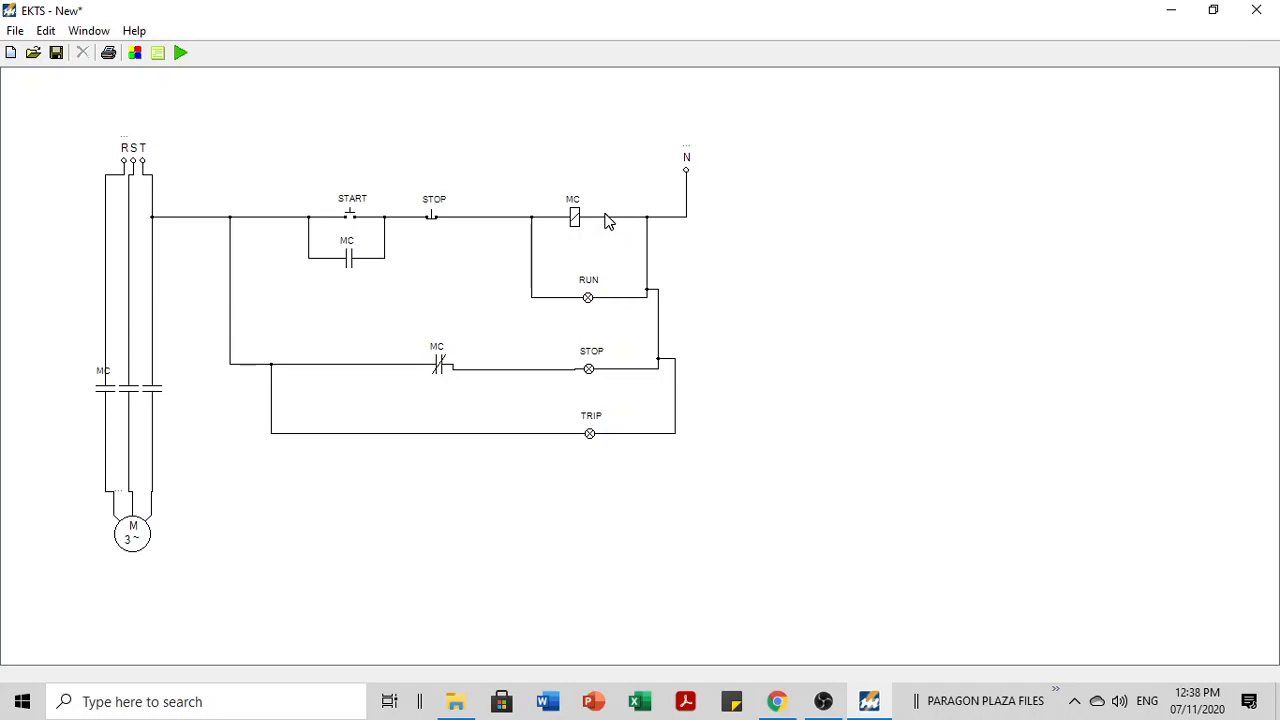
Step: Add a second contactor from the library and place it just above the wire between contactor MC and neutral
click(134, 56)
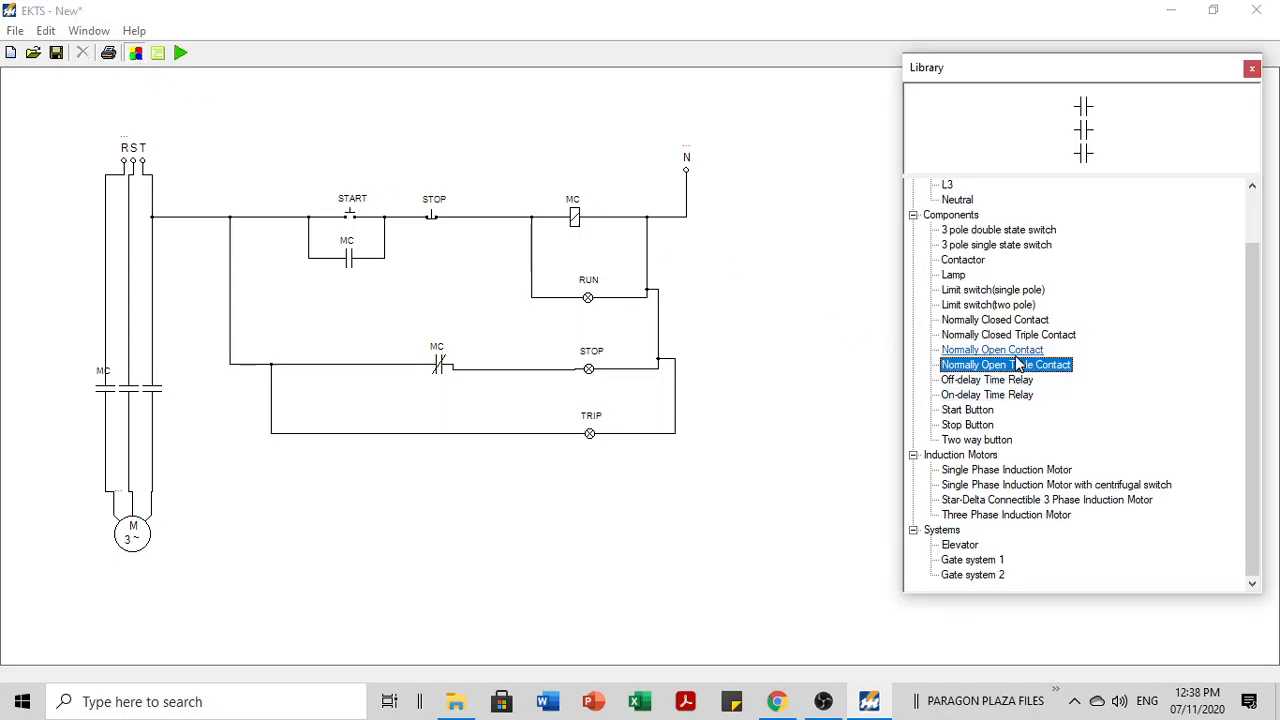
click(964, 262)
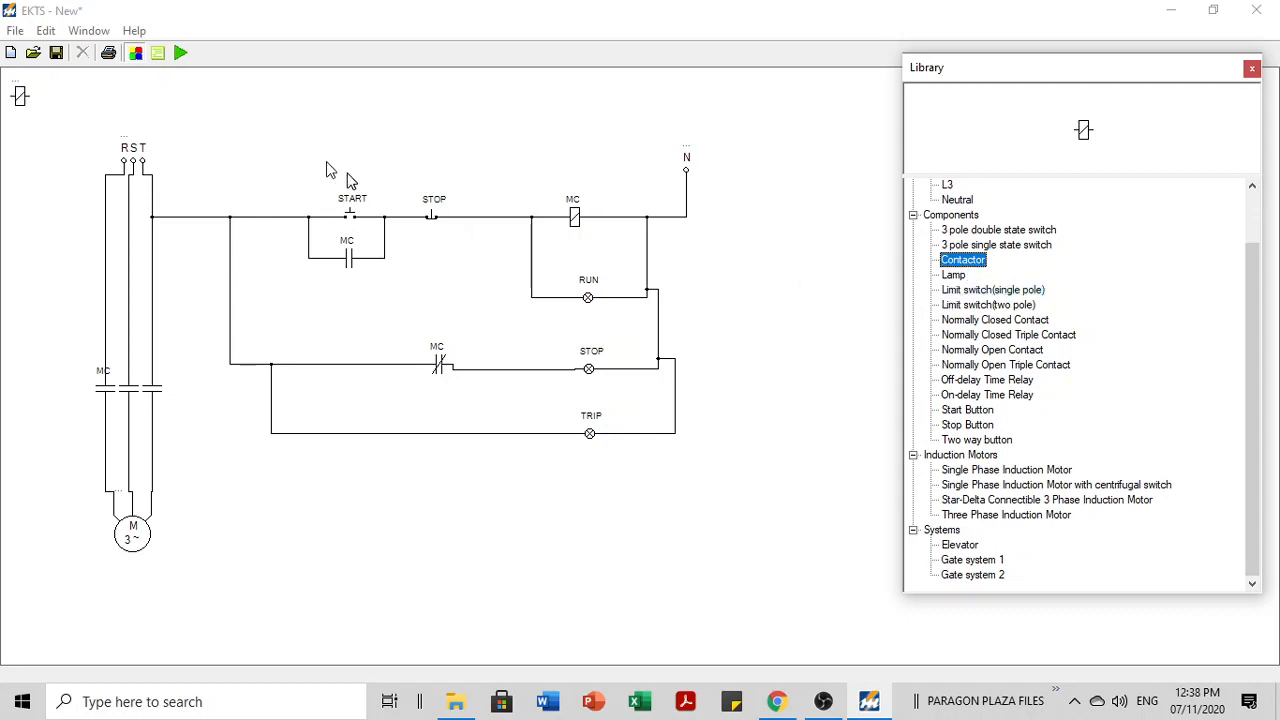
click(210, 140)
drag(20, 96, 613, 191)
click(613, 191)
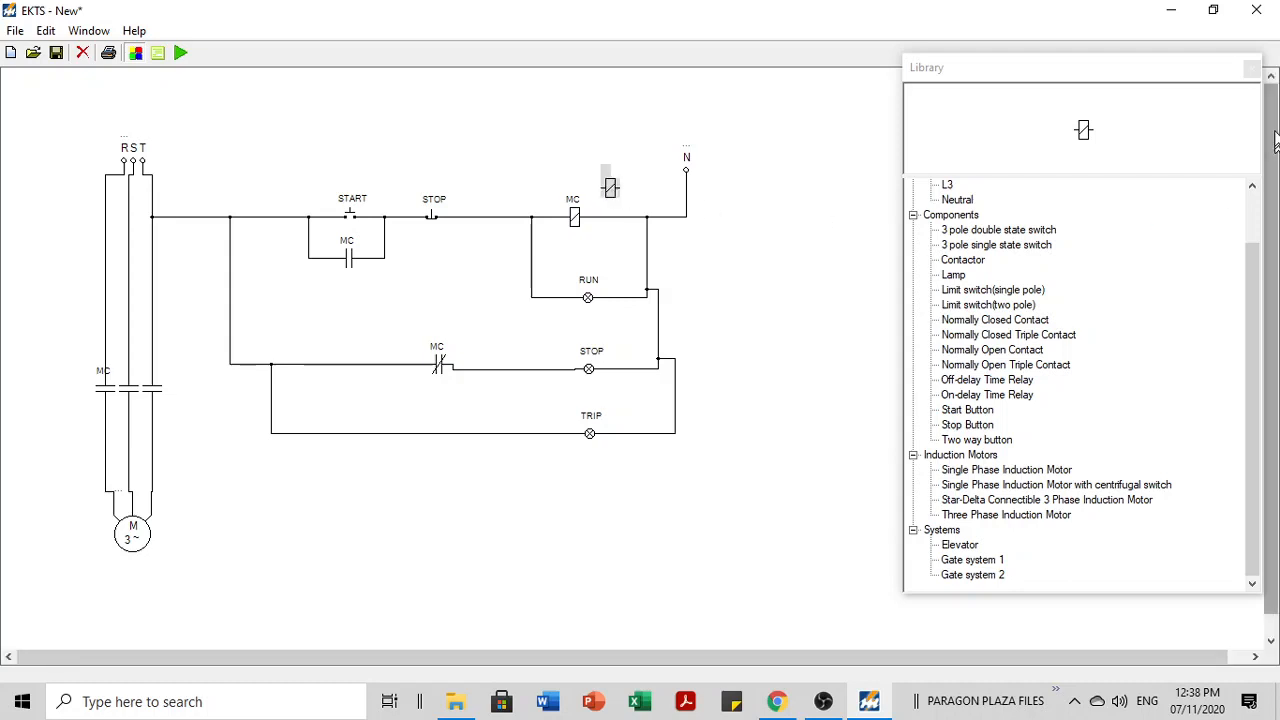
click(865, 150)
click(1251, 68)
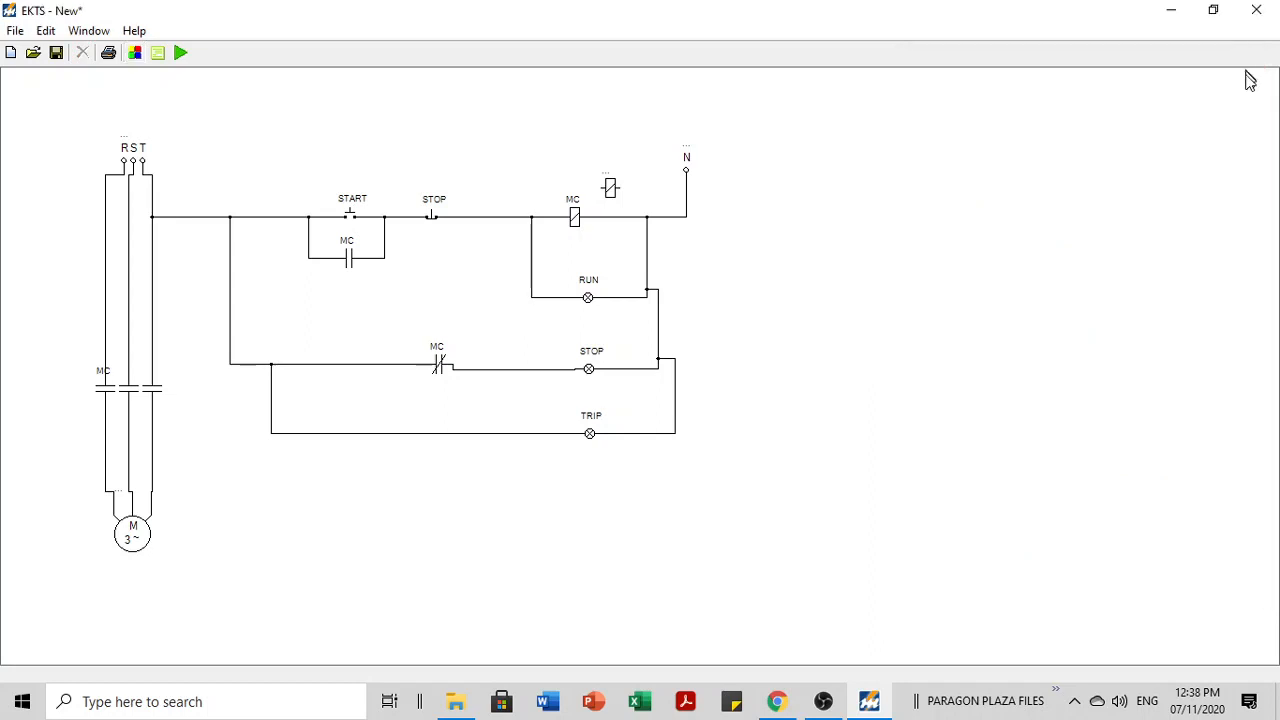
Step: Replace the wire after contactor MC with the new contactor, label it OLR, and wire it in series towards neutral
click(613, 192)
drag(613, 192, 619, 183)
click(618, 218)
key(Delete)
drag(616, 180, 610, 217)
double_click(610, 208)
text(OLR)
click(822, 208)
mouse_move(585, 217)
mouse_down()
mouse_move(660, 238)
mouse_move(649, 233)
mouse_up()
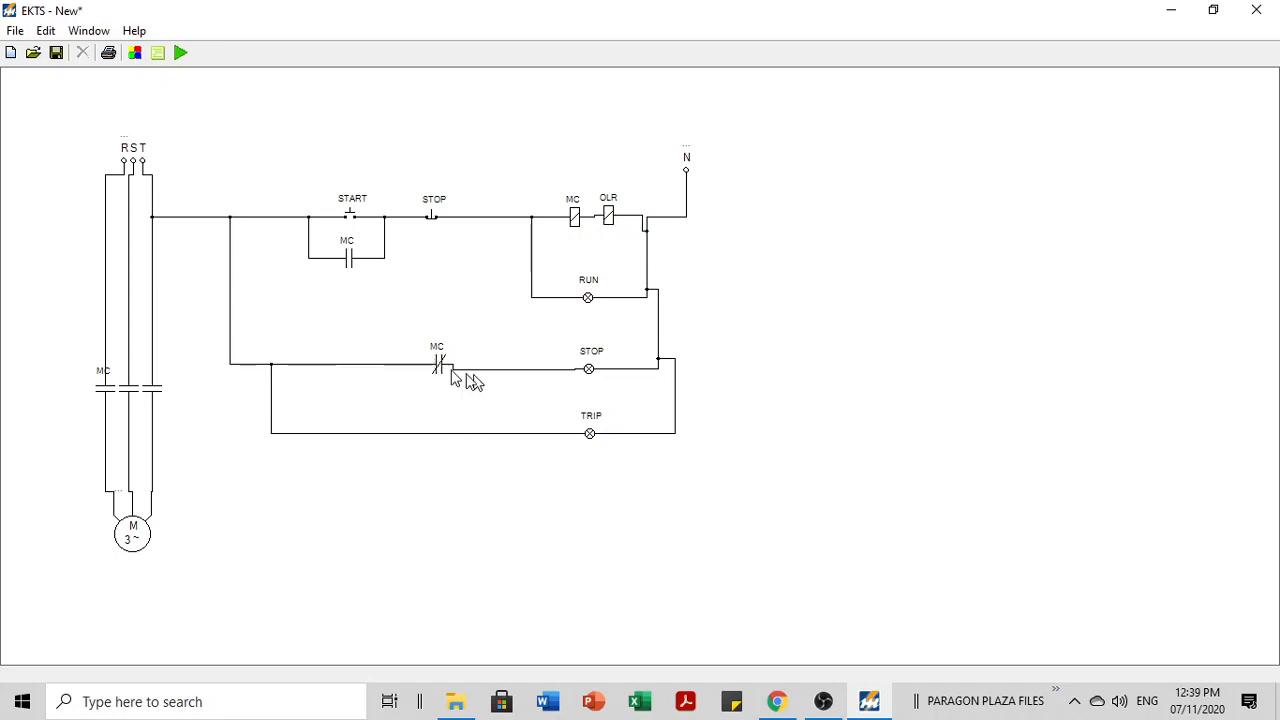
Step: Add a normally closed contact from the library and place it just above the TRIP lamp's supply wire
click(134, 52)
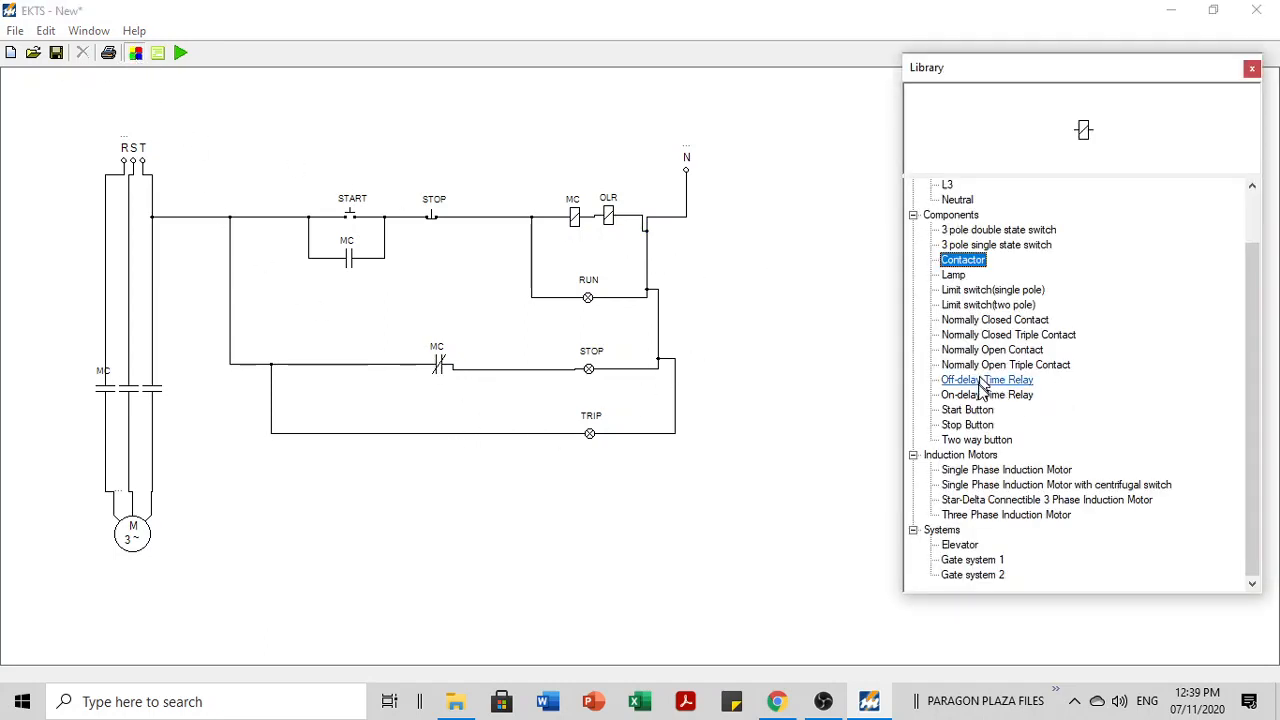
click(1040, 320)
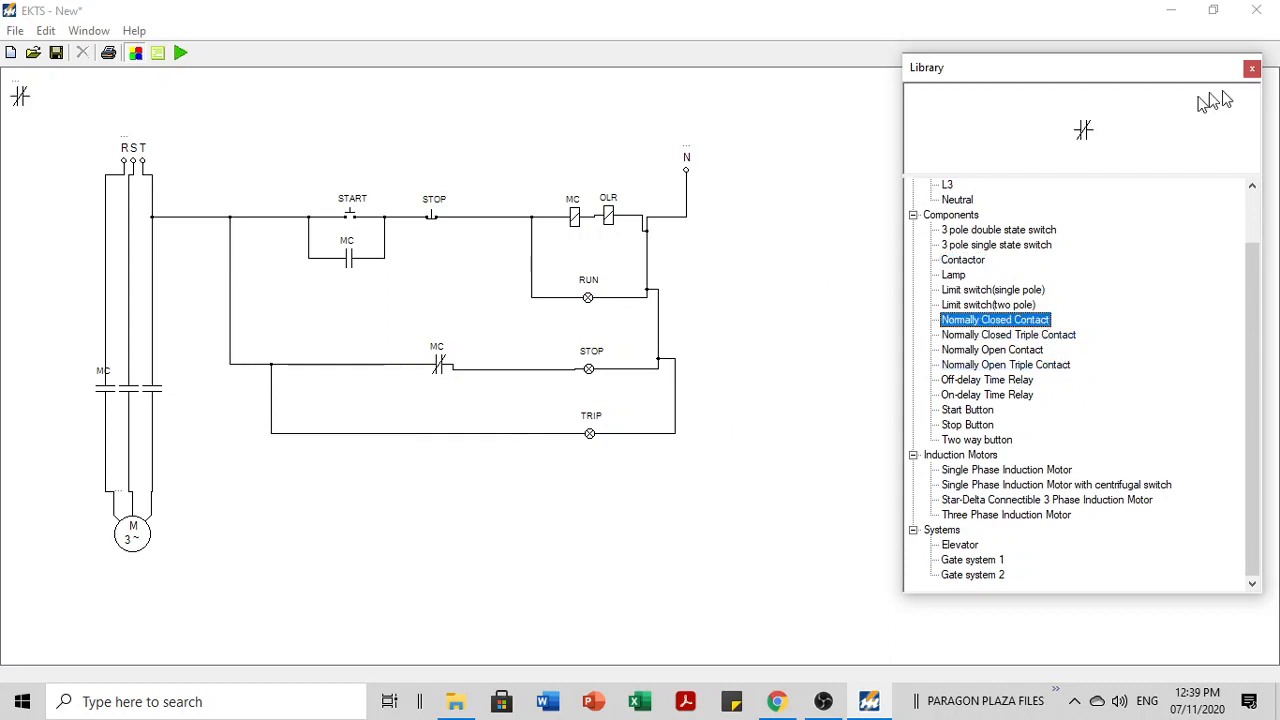
drag(20, 95, 450, 435)
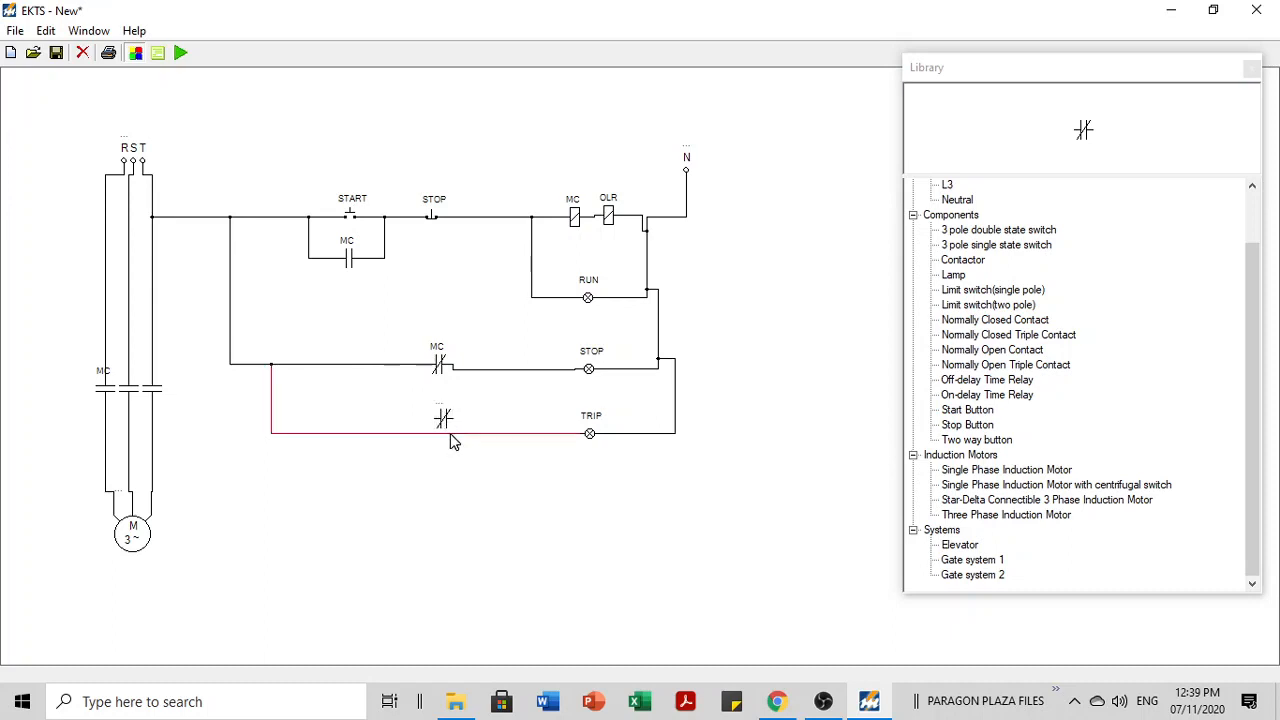
Step: Delete the TRIP lamp's supply wire and assign the new normally closed contact to OLR
key(Delete)
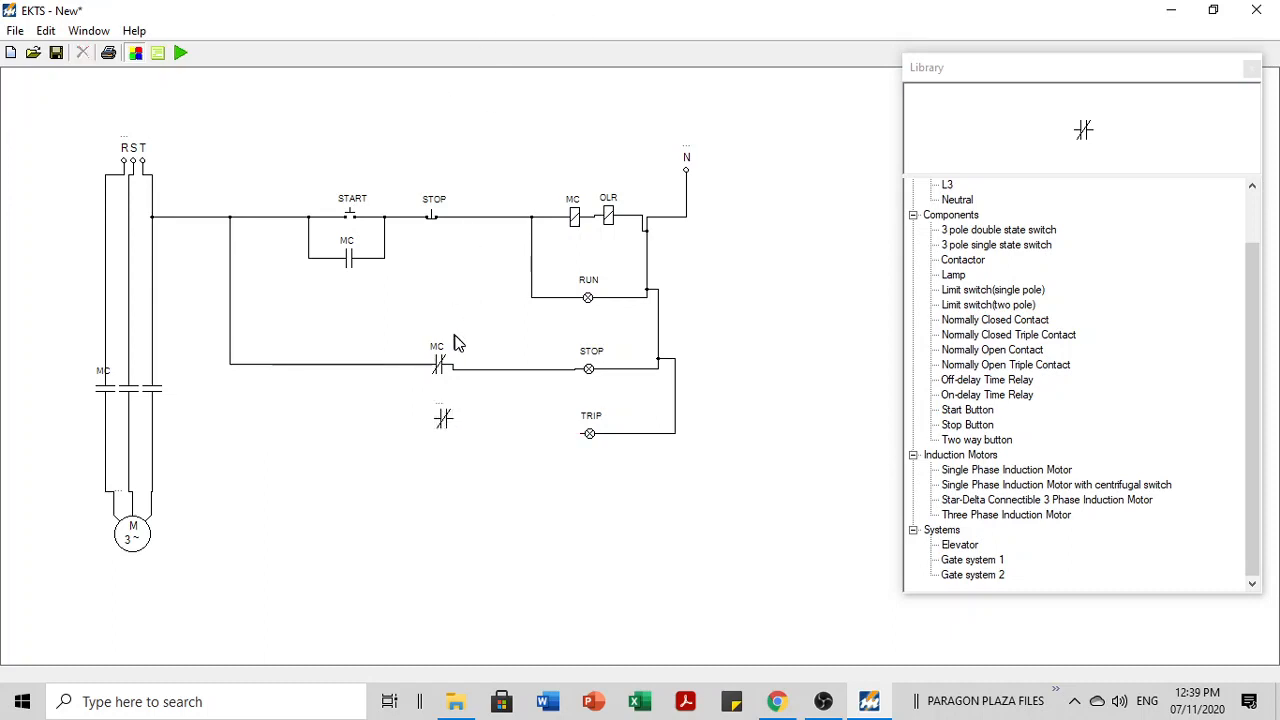
click(437, 406)
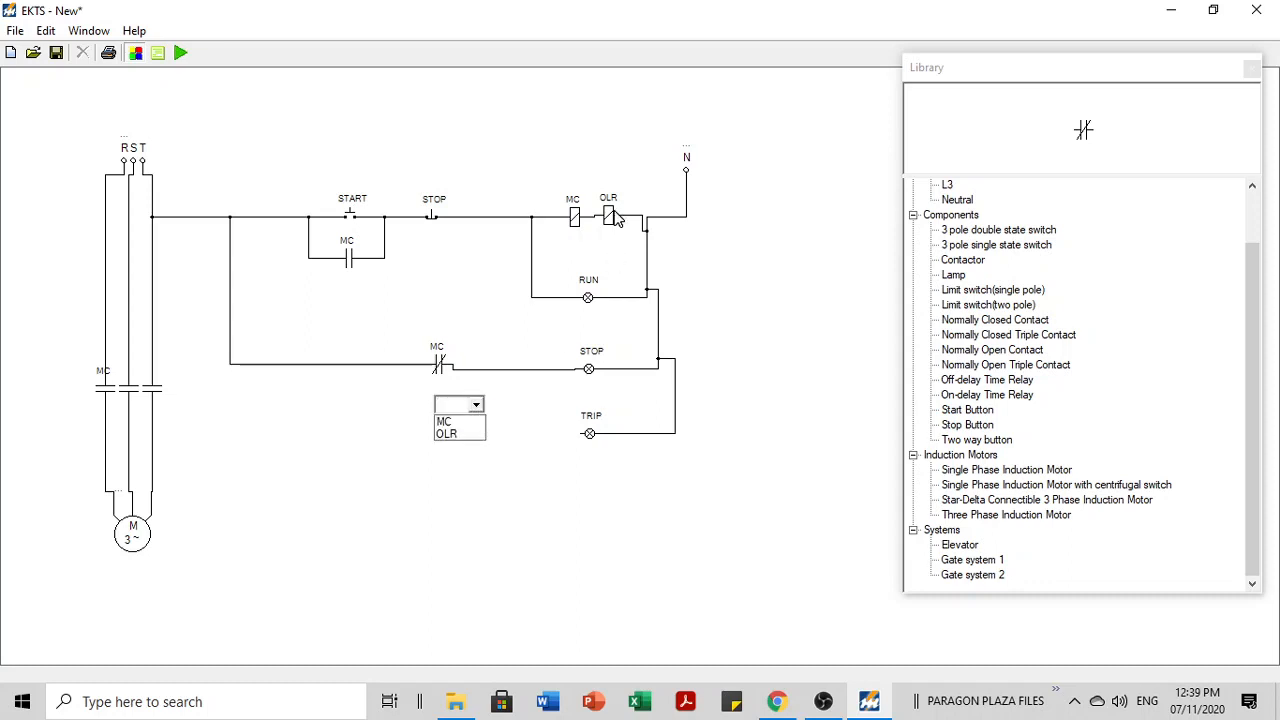
click(458, 434)
click(424, 465)
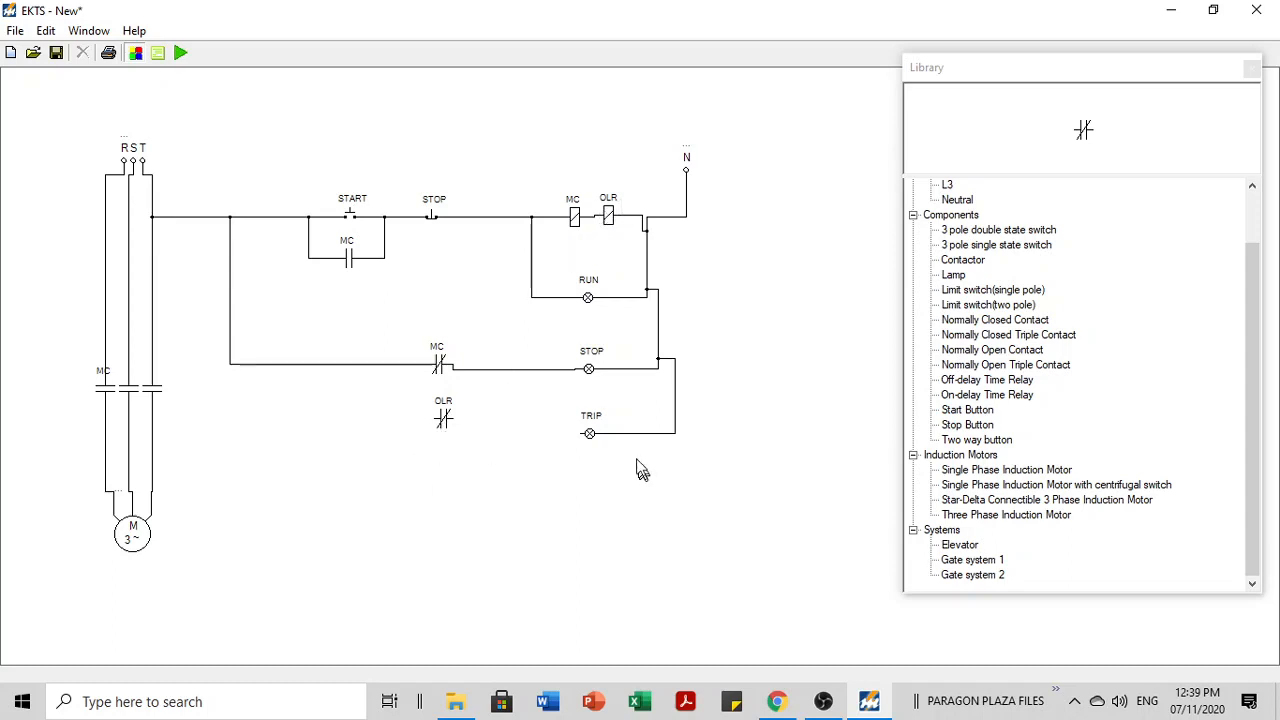
Step: Wire the OLR normally closed contact between the TRIP lamp and the supply line feeding the MC normally closed contact
mouse_move(446, 430)
mouse_down()
mouse_move(441, 452)
mouse_move(643, 480)
mouse_move(580, 434)
mouse_up()
click(479, 451)
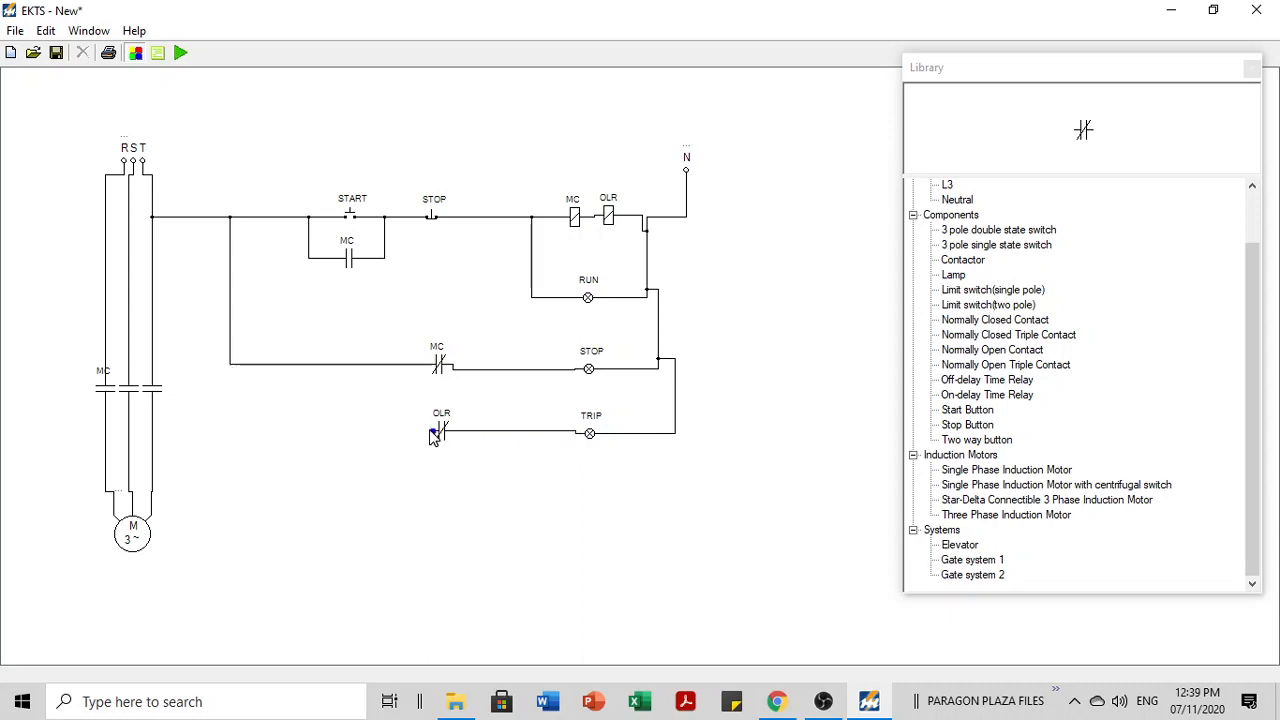
mouse_move(432, 437)
mouse_down()
mouse_move(236, 376)
mouse_move(244, 364)
mouse_up()
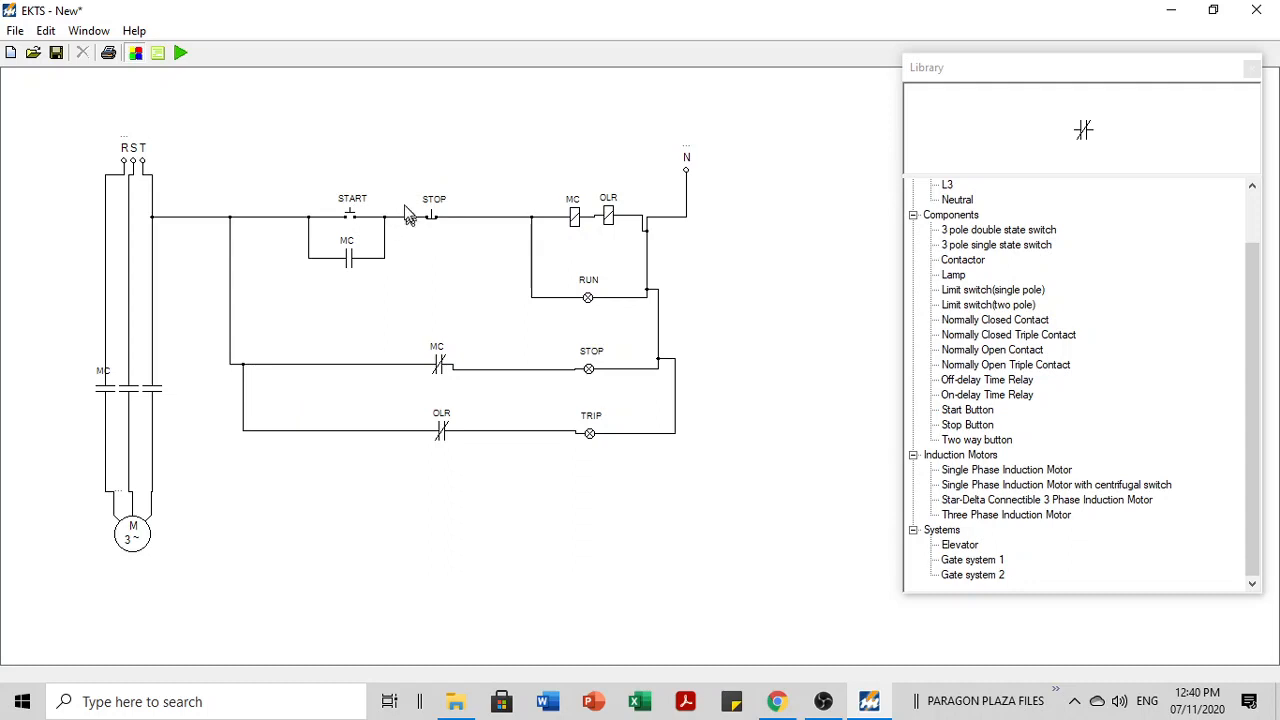
Step: Close the library and simulate the circuit, operating the START button to test the series OLR contactor
click(1251, 68)
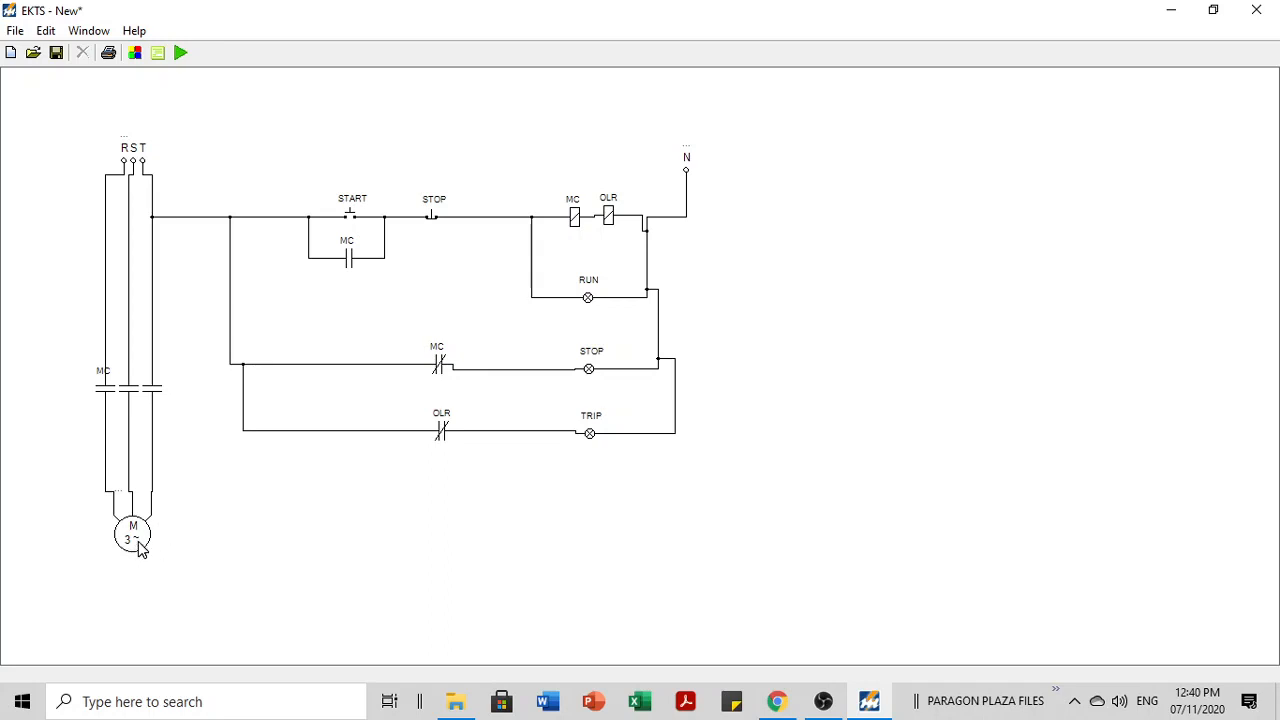
click(180, 53)
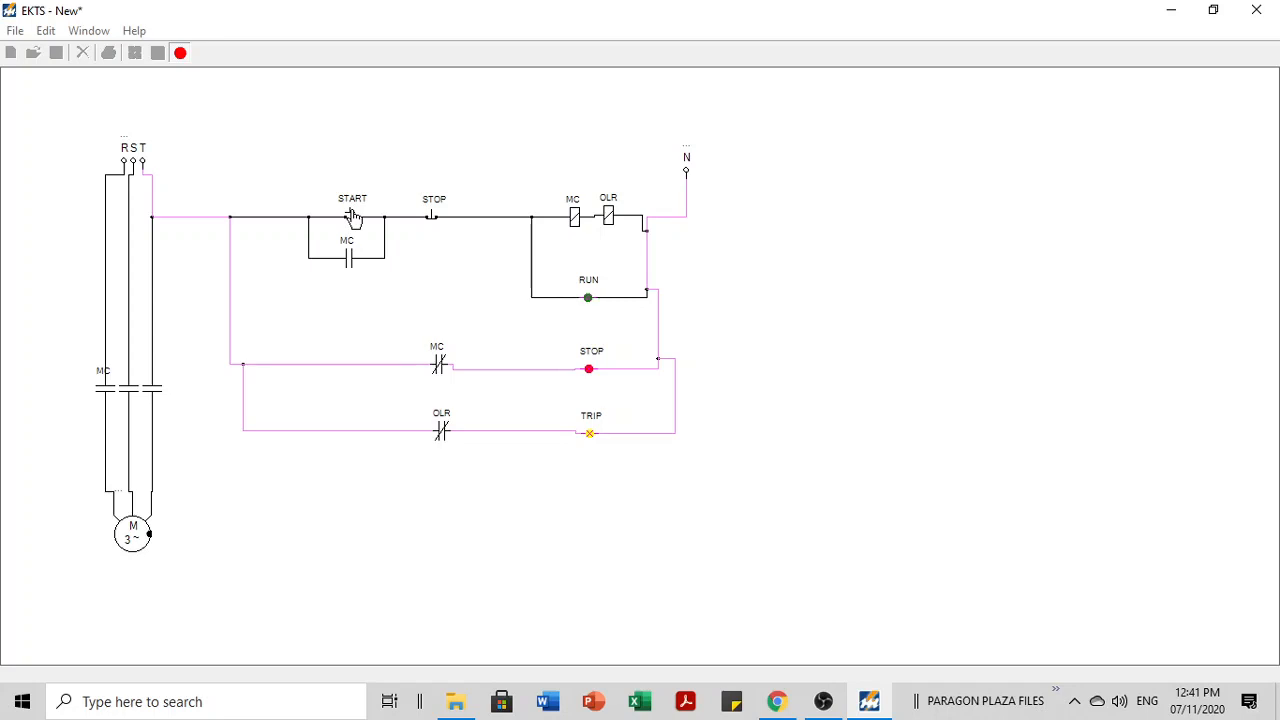
click(352, 216)
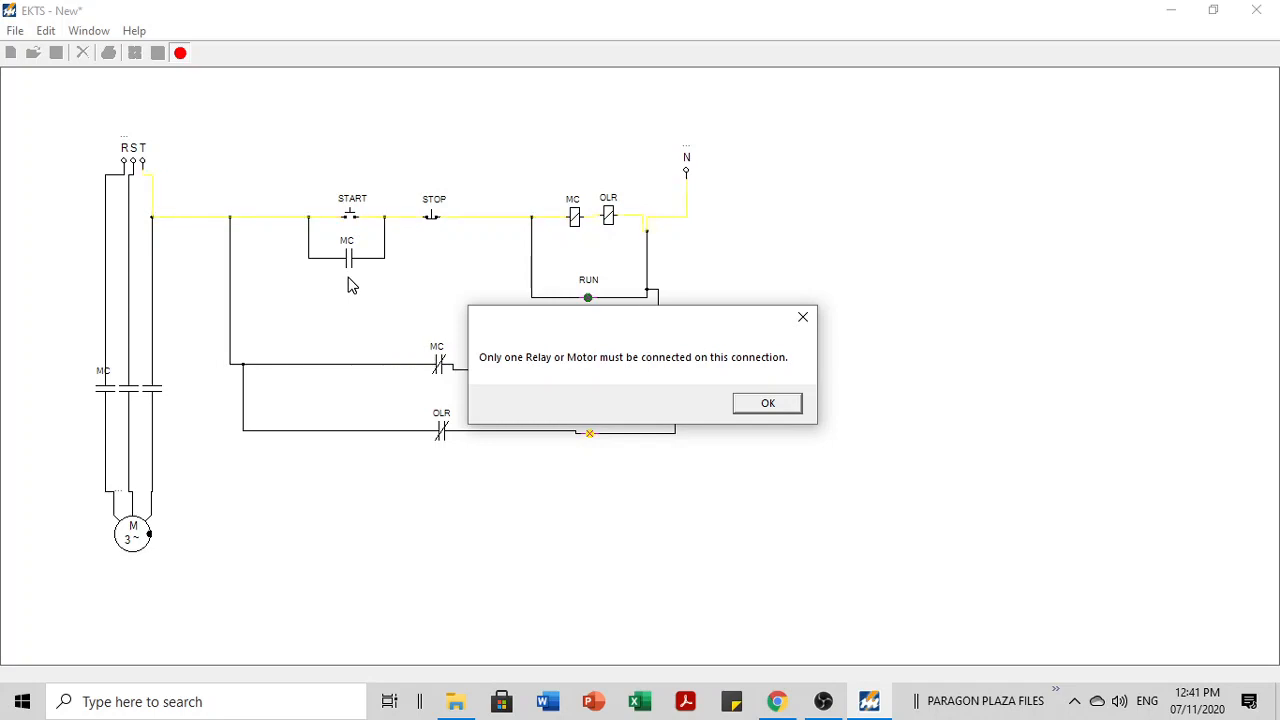
click(767, 404)
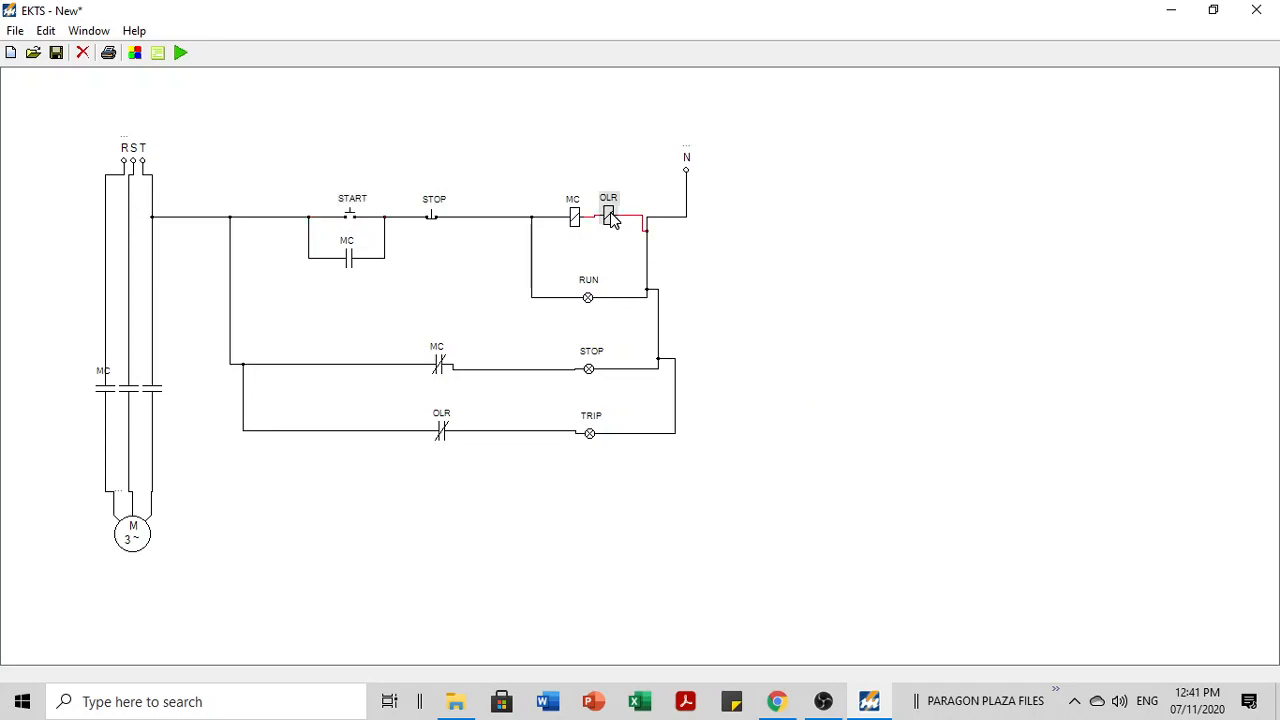
Step: Delete the series OLR contactor and place a new contactor from the library directly above contactor MC
key(Delete)
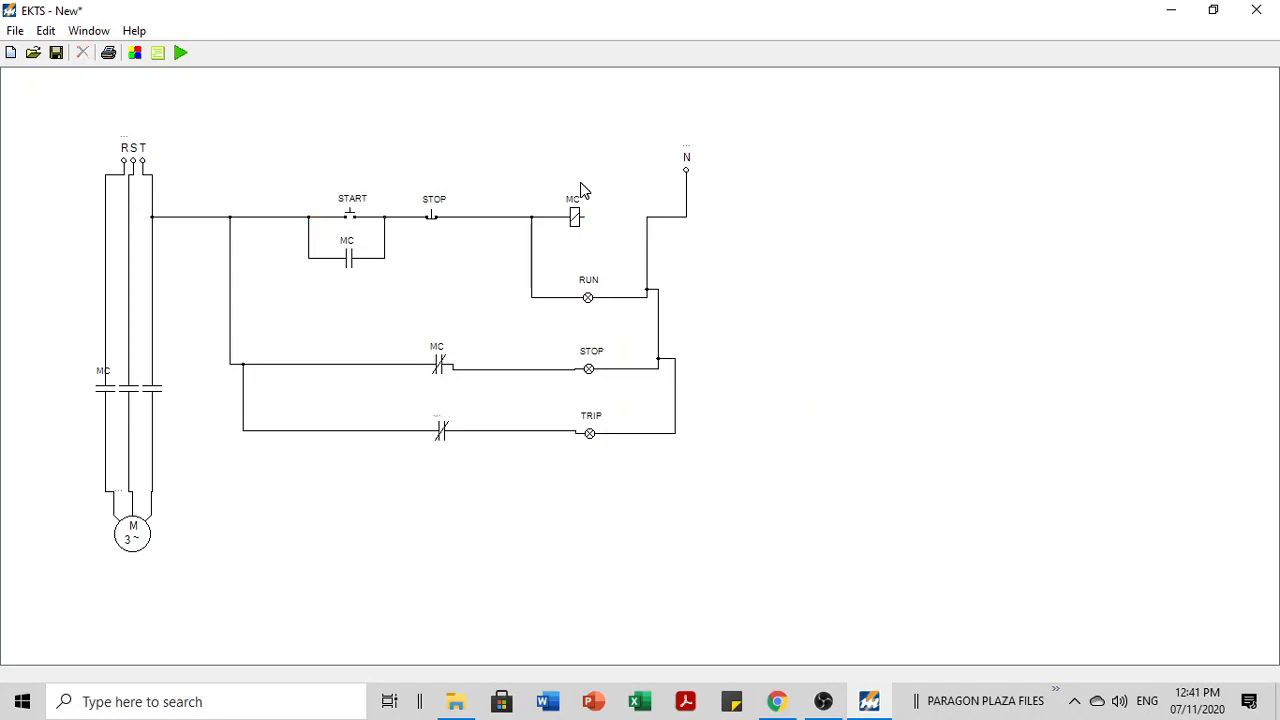
click(136, 52)
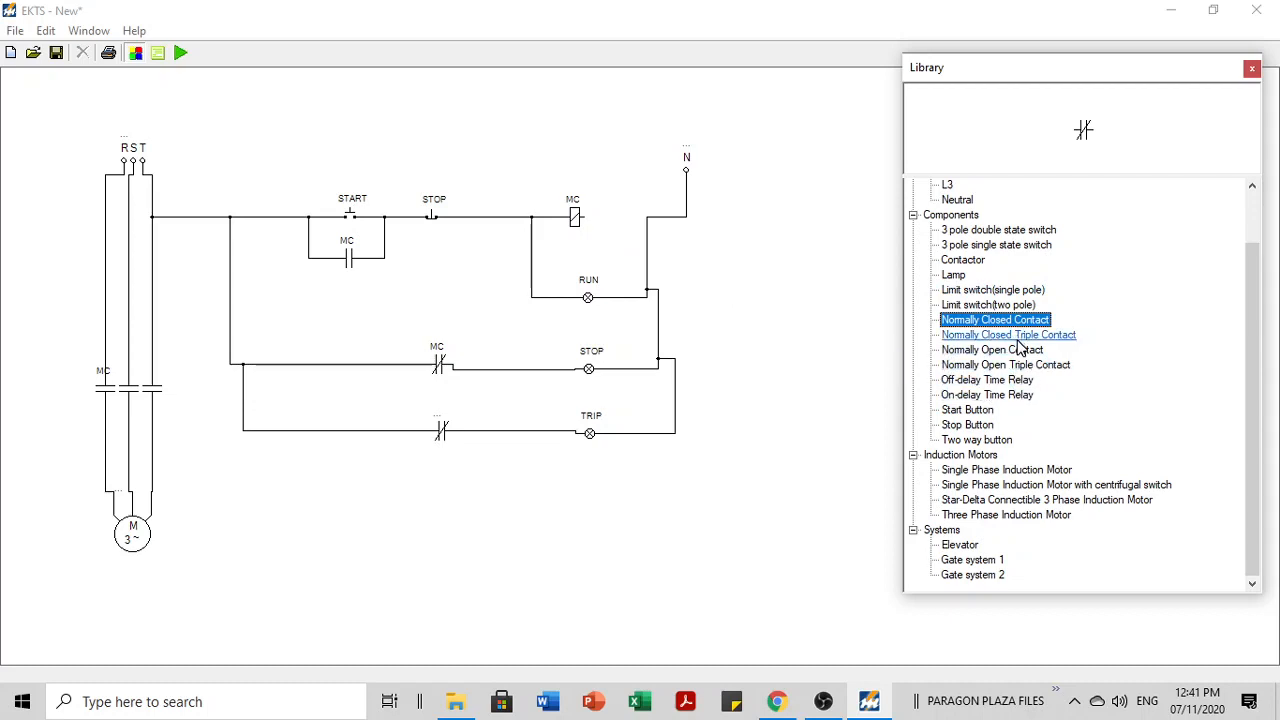
click(958, 261)
drag(958, 261, 577, 176)
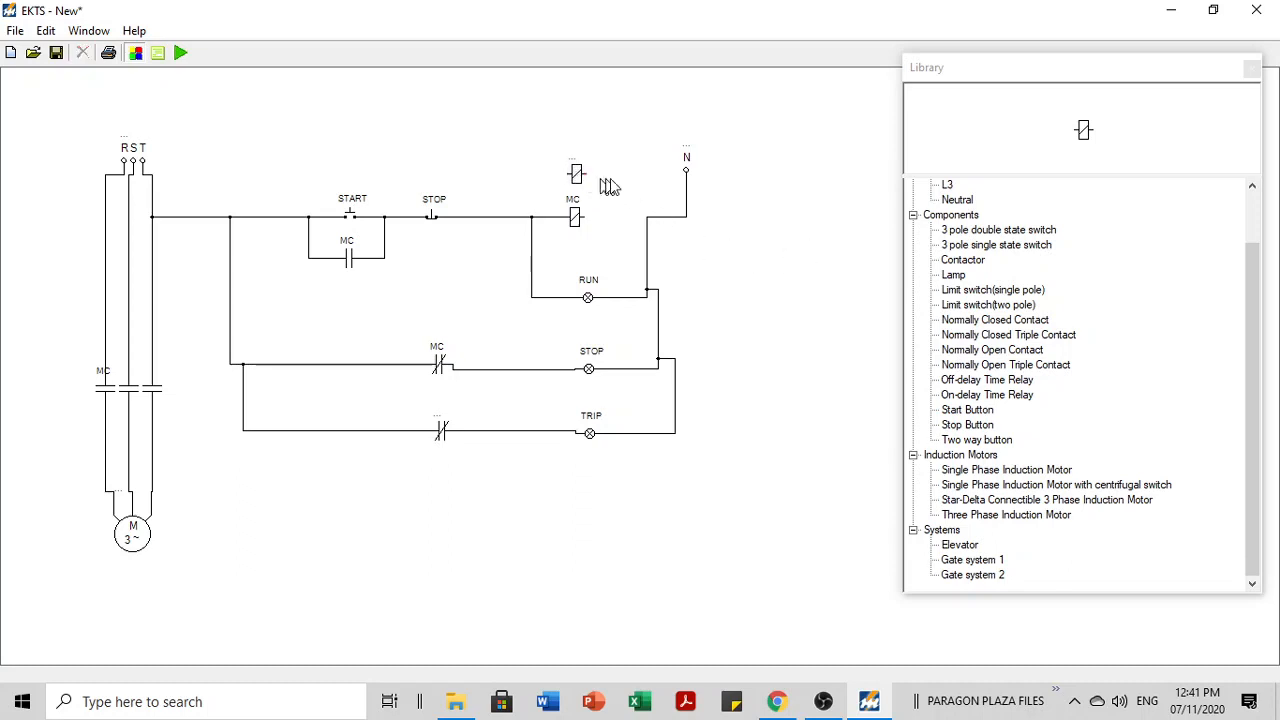
Step: Wire contactor MC back to the neutral line and connect the new contactor in parallel with it
drag(585, 217, 647, 229)
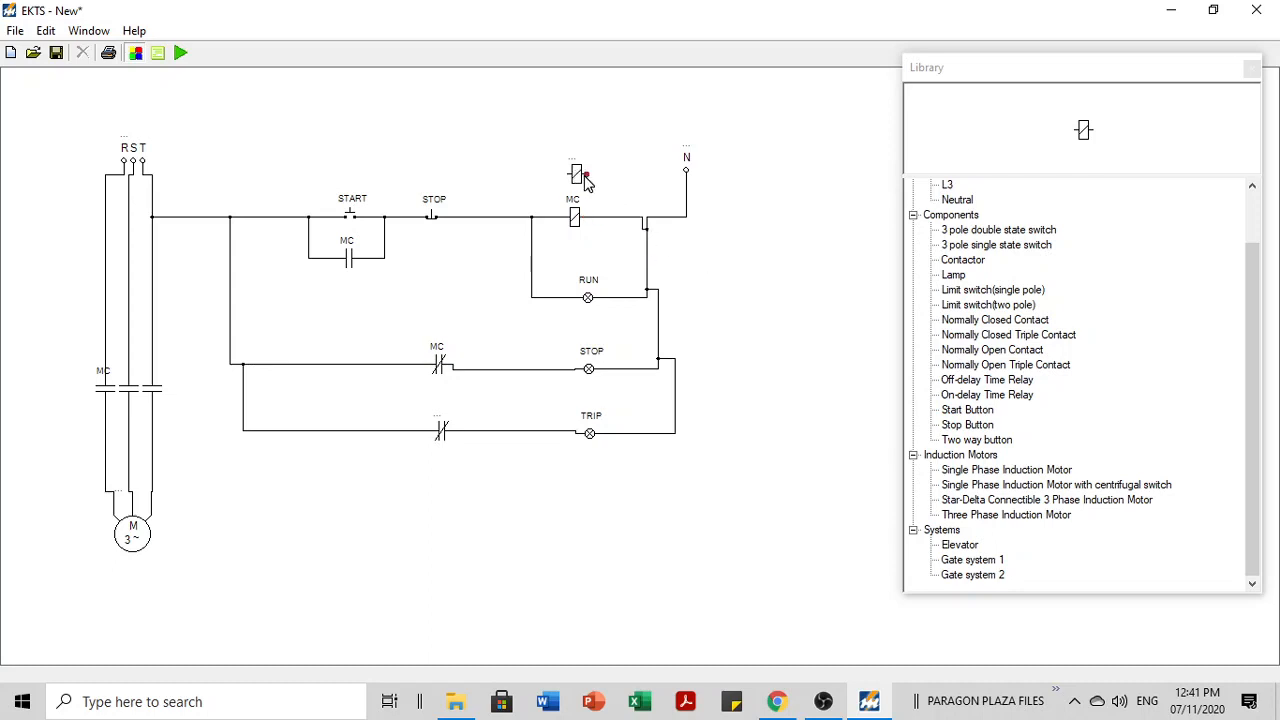
mouse_move(587, 180)
mouse_down()
mouse_move(640, 224)
mouse_move(618, 216)
mouse_up()
drag(567, 178, 550, 216)
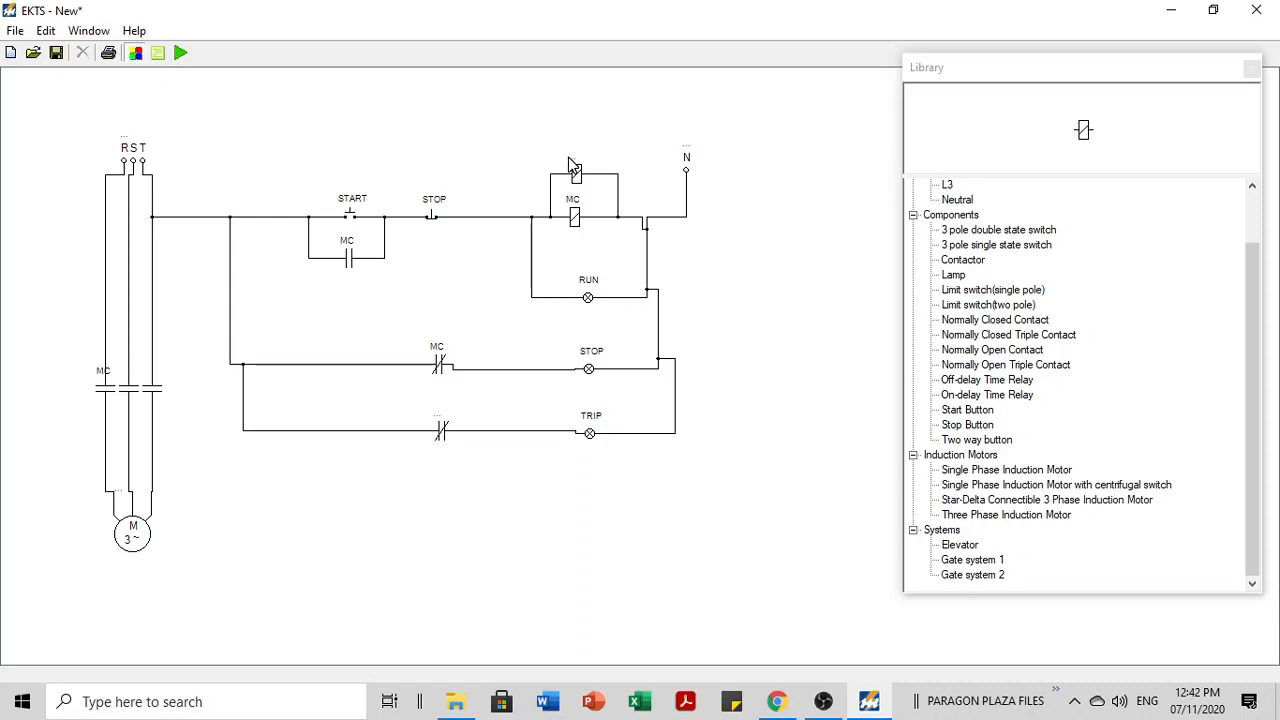
Step: Label the parallel contactor OLR and assign the TRIP lamp's normally closed contact to OLR
double_click(571, 160)
click(769, 274)
double_click(437, 415)
click(474, 417)
click(460, 447)
click(477, 496)
Step: Simulate the circuit, operate the START and STOP buttons to check the motor and lamps, and end the simulation
click(180, 55)
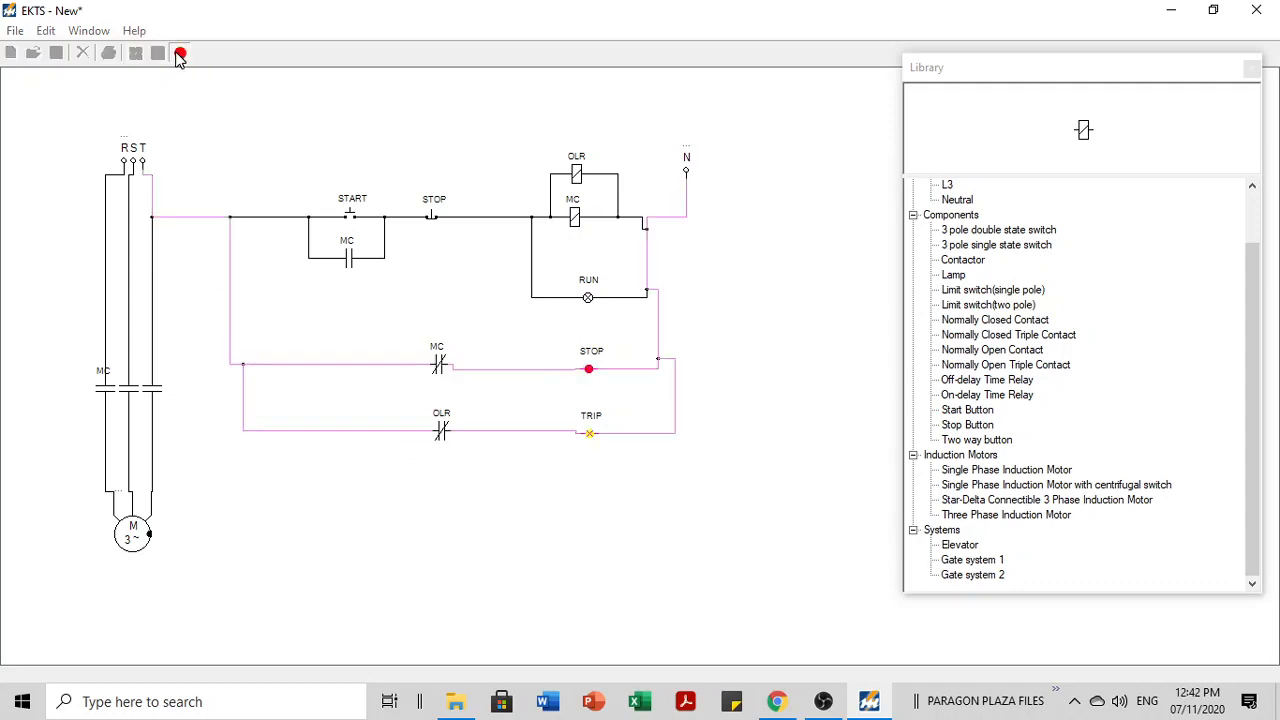
click(352, 216)
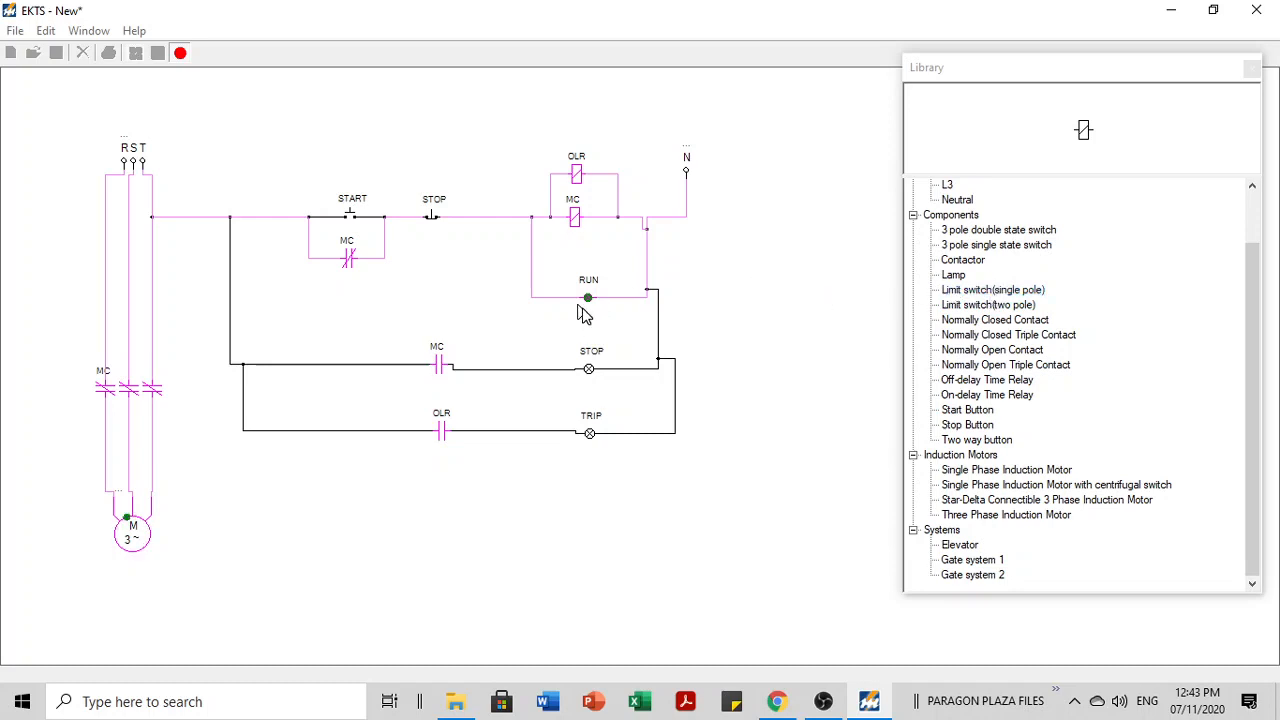
click(432, 217)
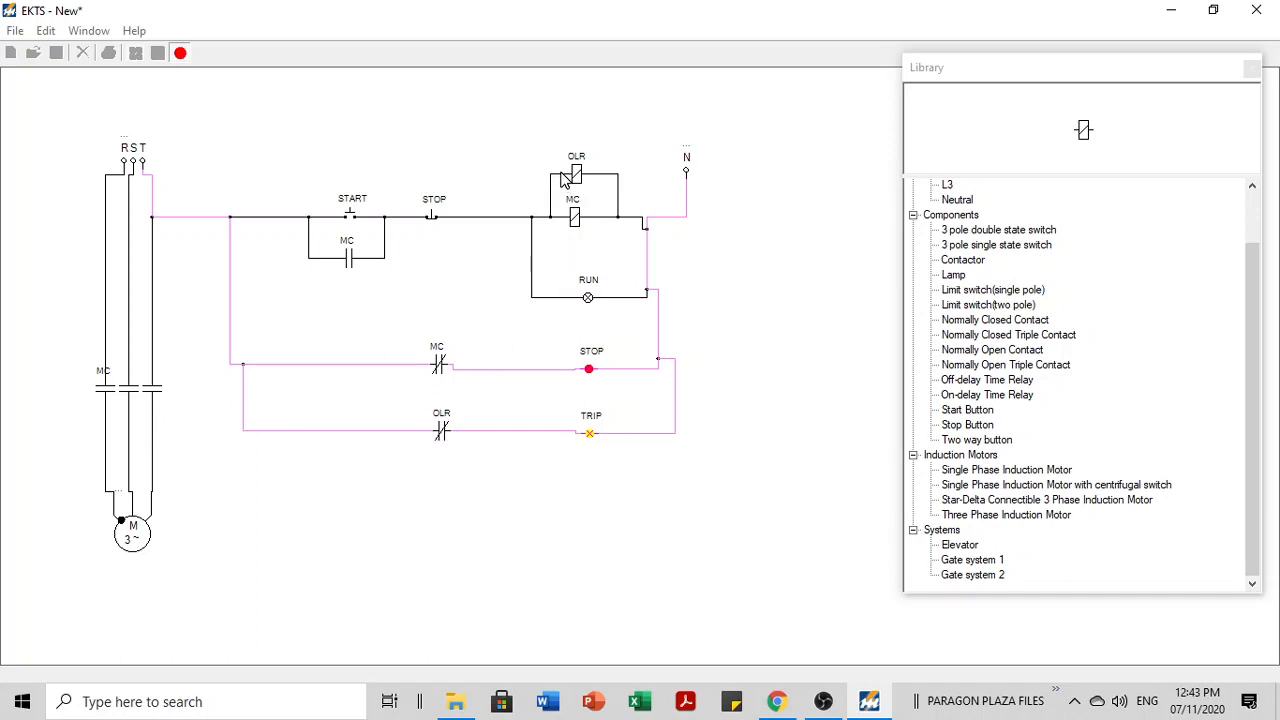
click(182, 54)
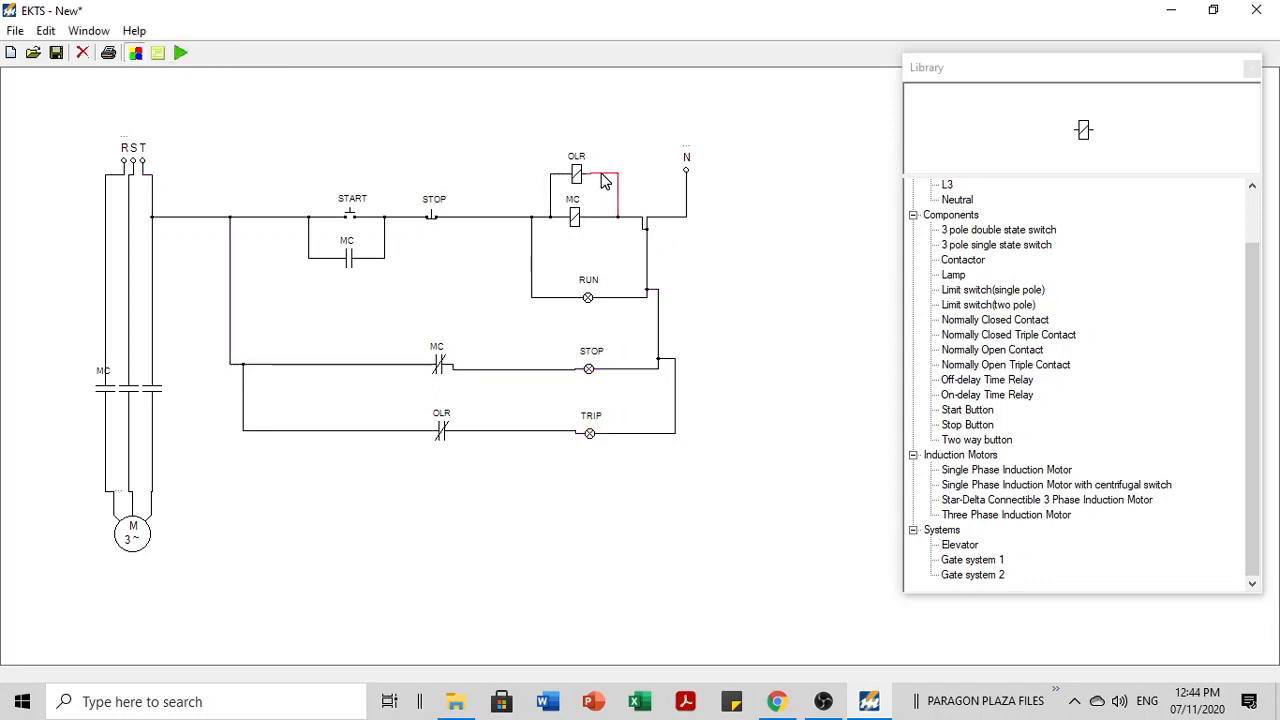
Step: Delete the wire between contactor OLR and the neutral side, and place a library stop button beside the contactor
key(Delete)
click(136, 55)
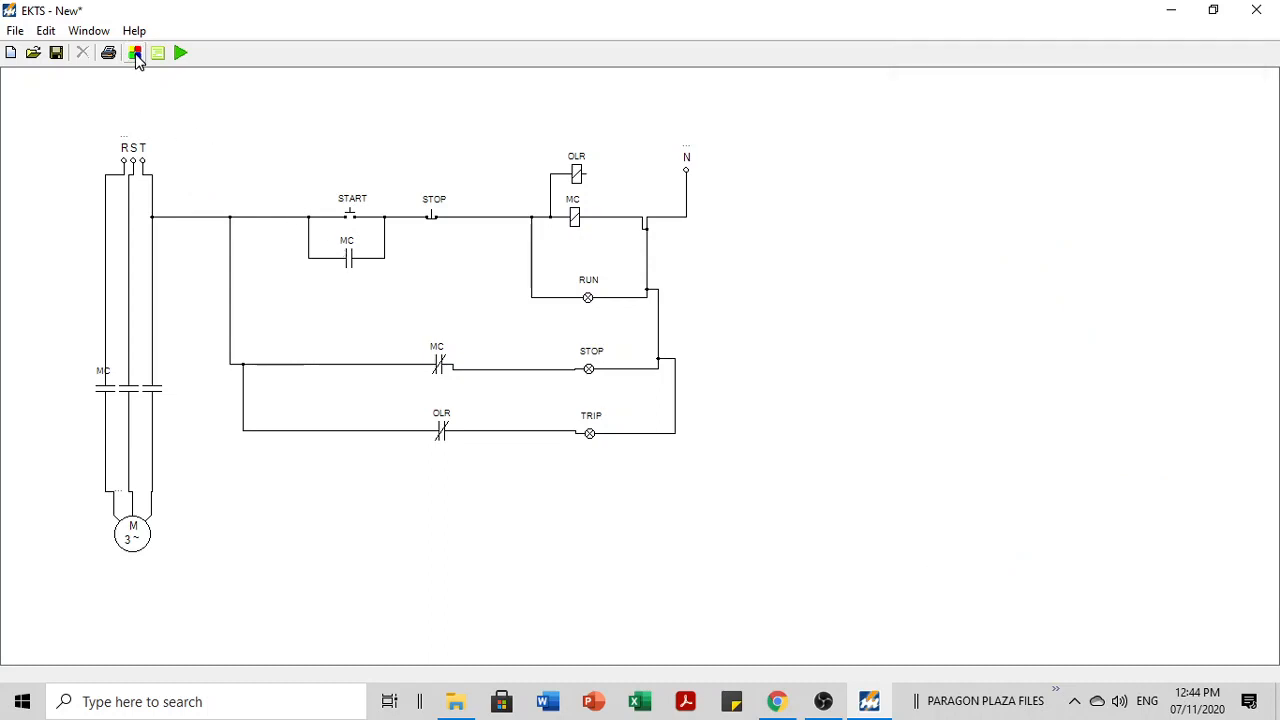
click(136, 55)
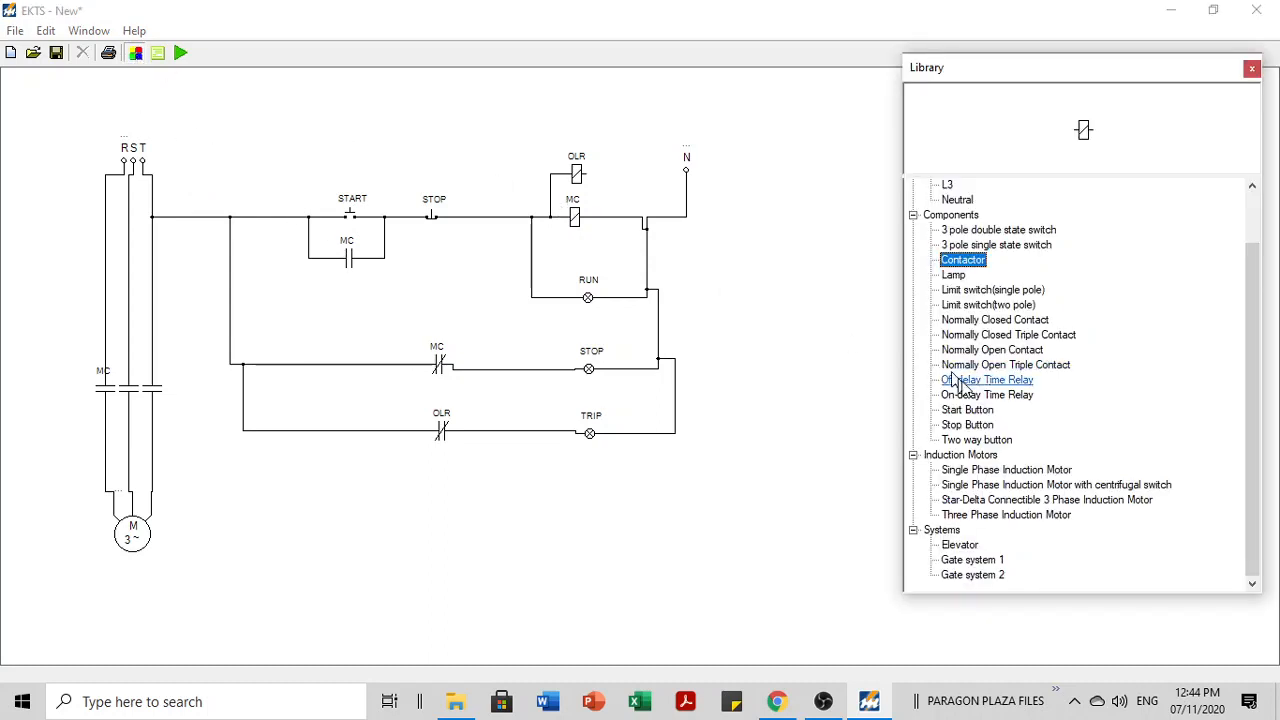
click(990, 427)
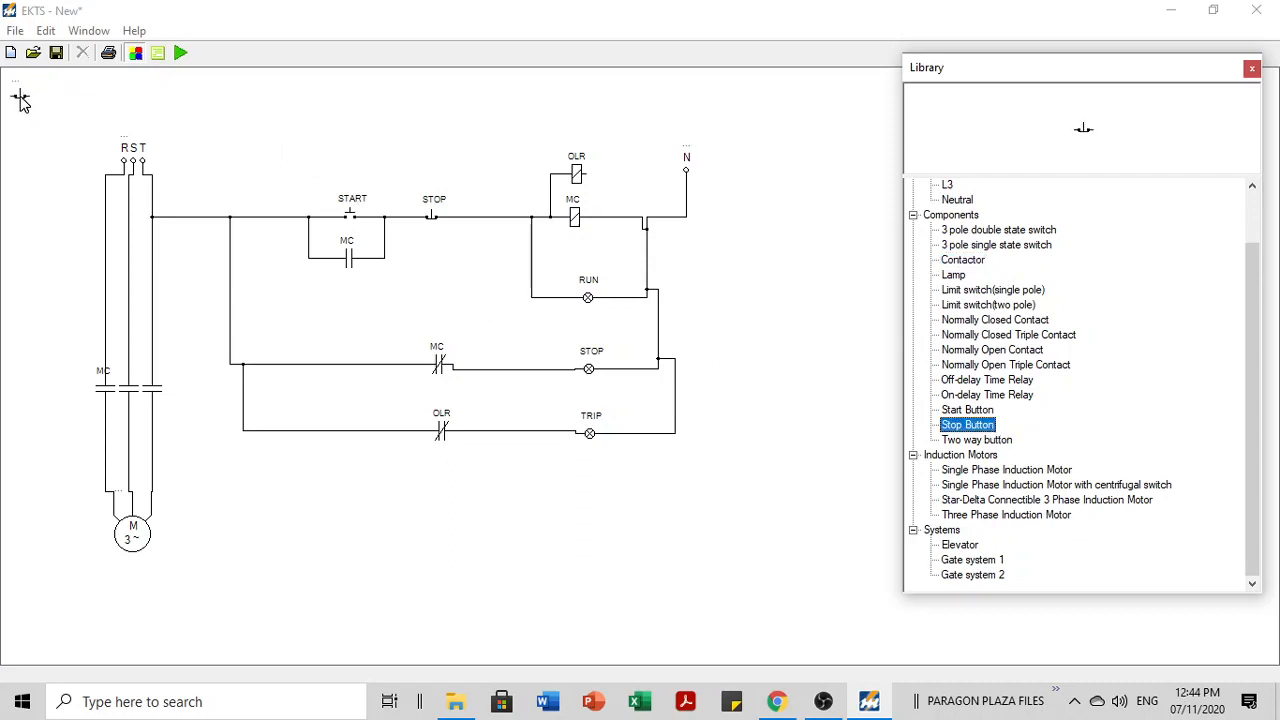
drag(20, 100, 607, 172)
click(790, 229)
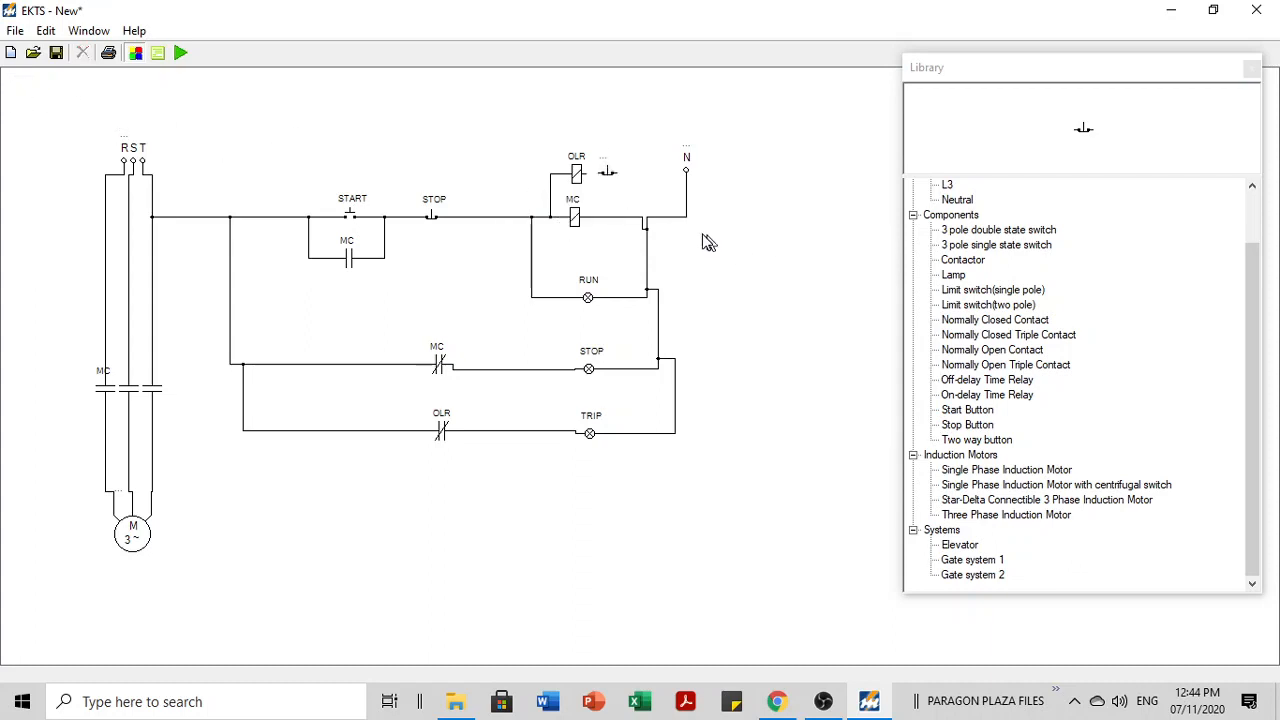
Step: Wire the new stop button in series between contactor OLR and MC's neutral line, and label it TRIP
click(601, 174)
click(620, 216)
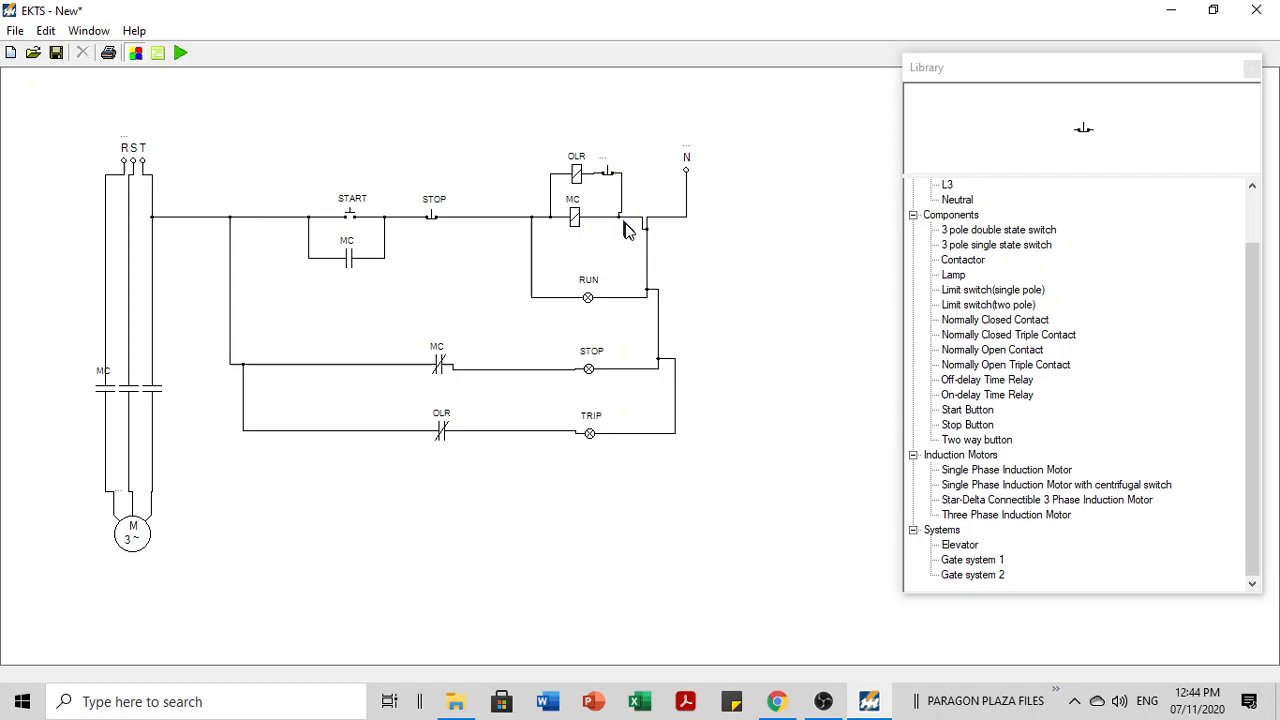
double_click(603, 160)
text(TRIP)
click(838, 171)
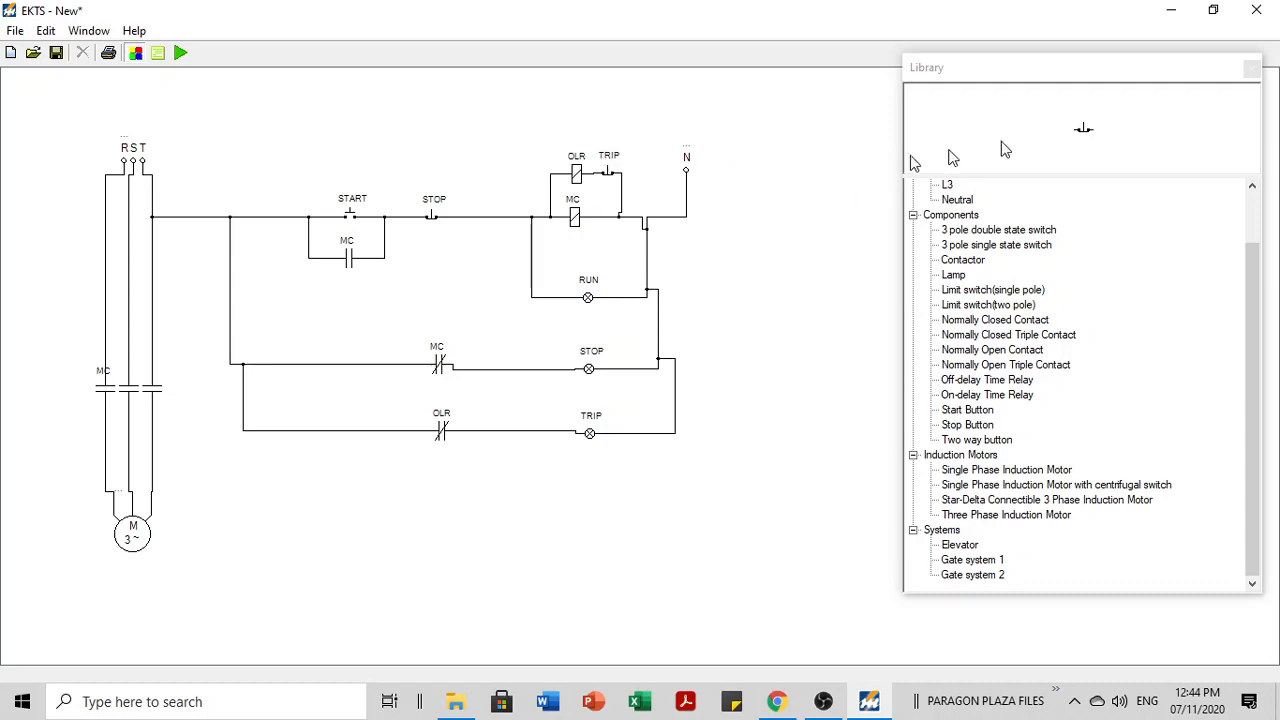
Step: Close the library, run the simulation to check the circuit with the TRIP button at rest, and end it
click(1252, 67)
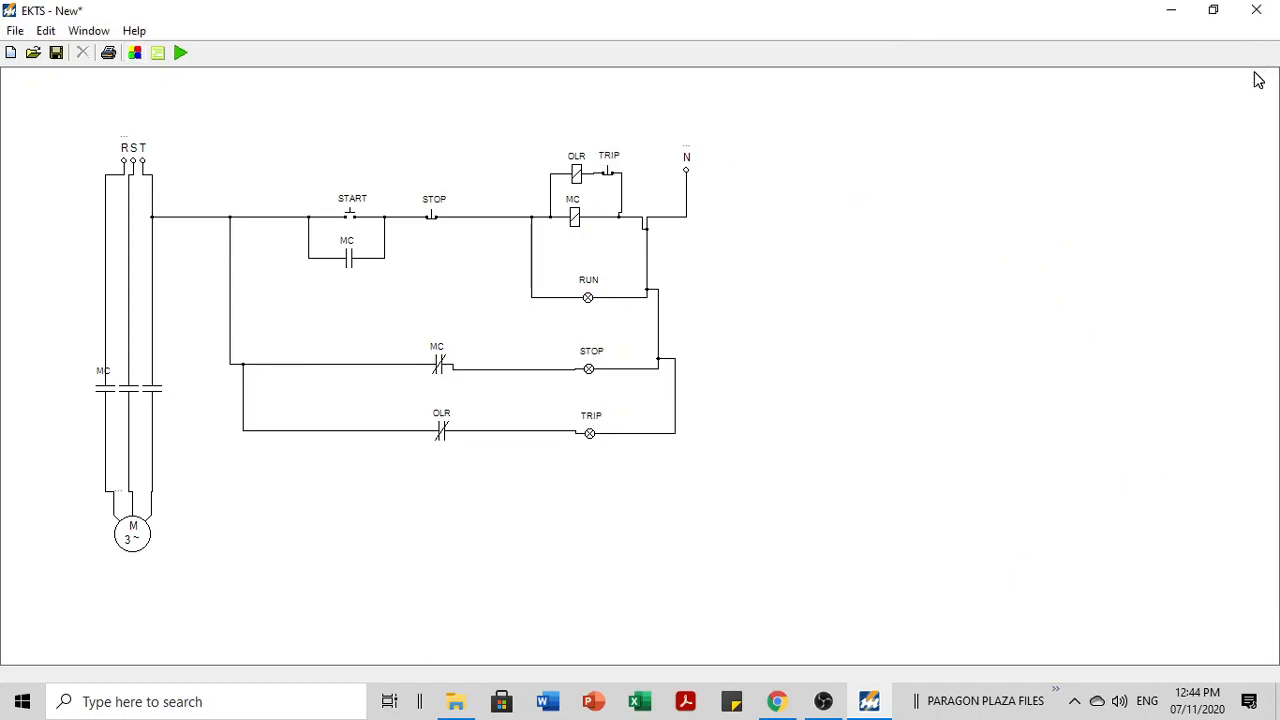
click(608, 172)
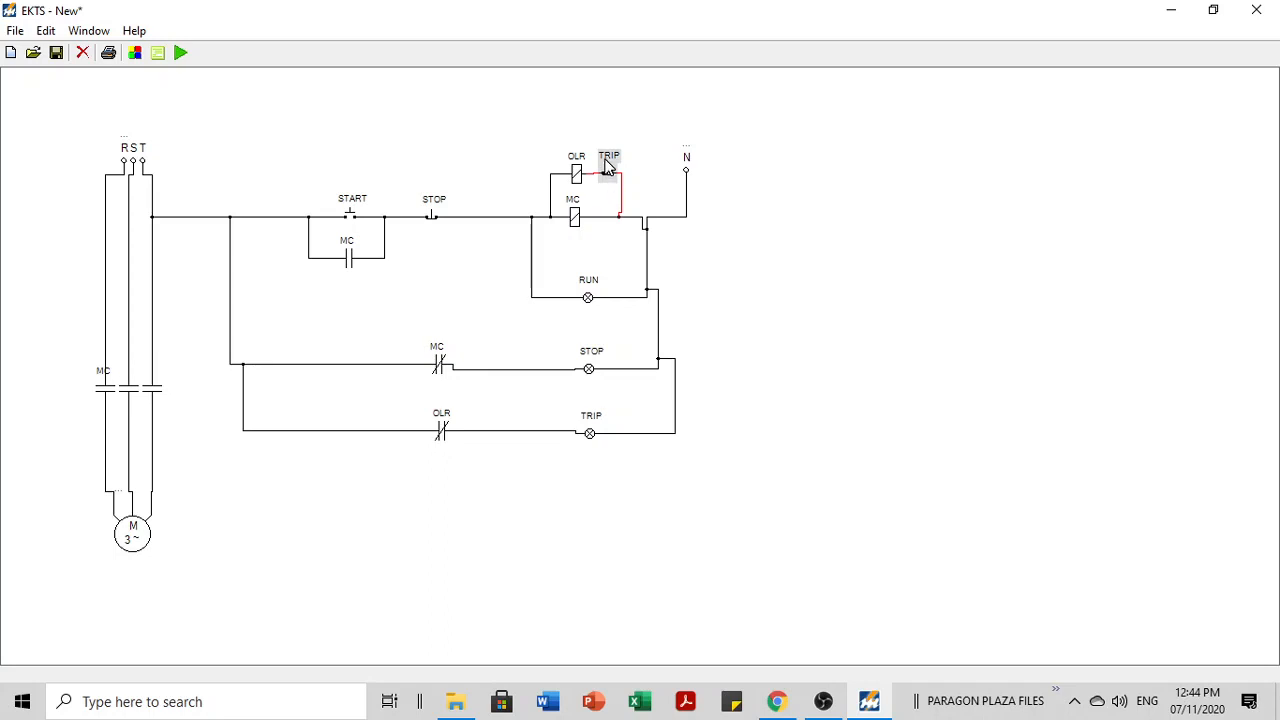
click(918, 207)
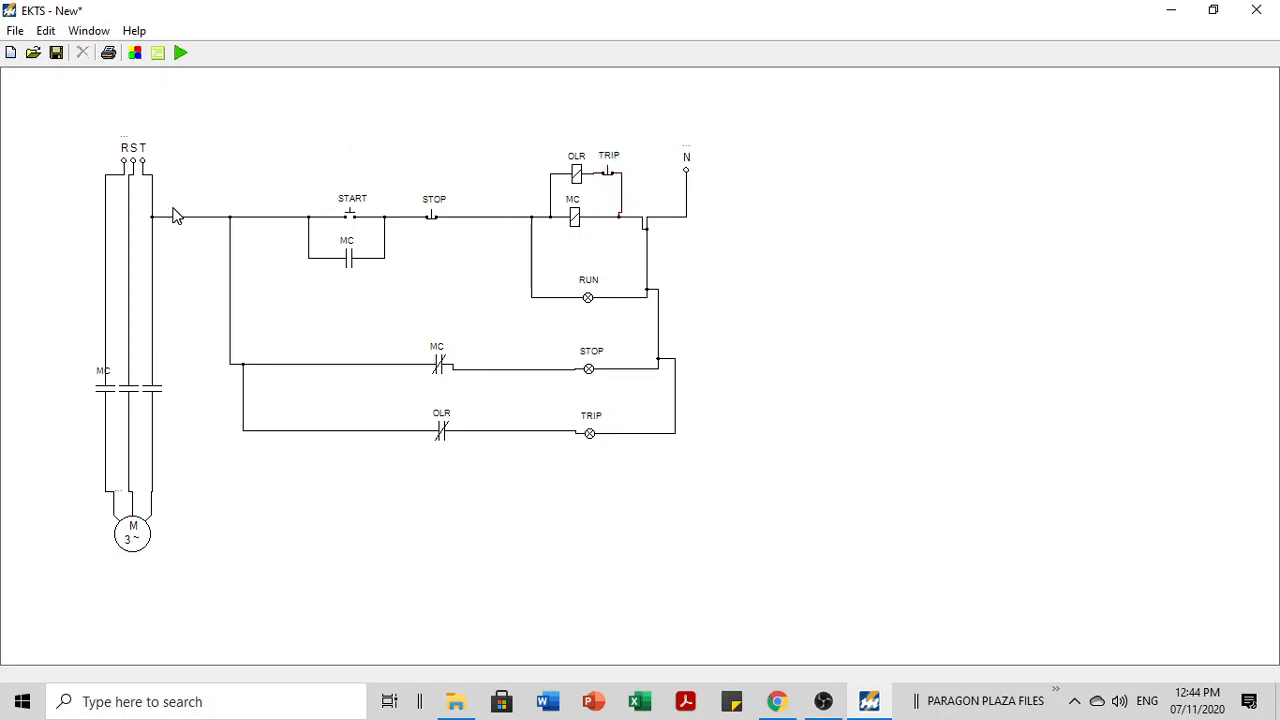
click(181, 57)
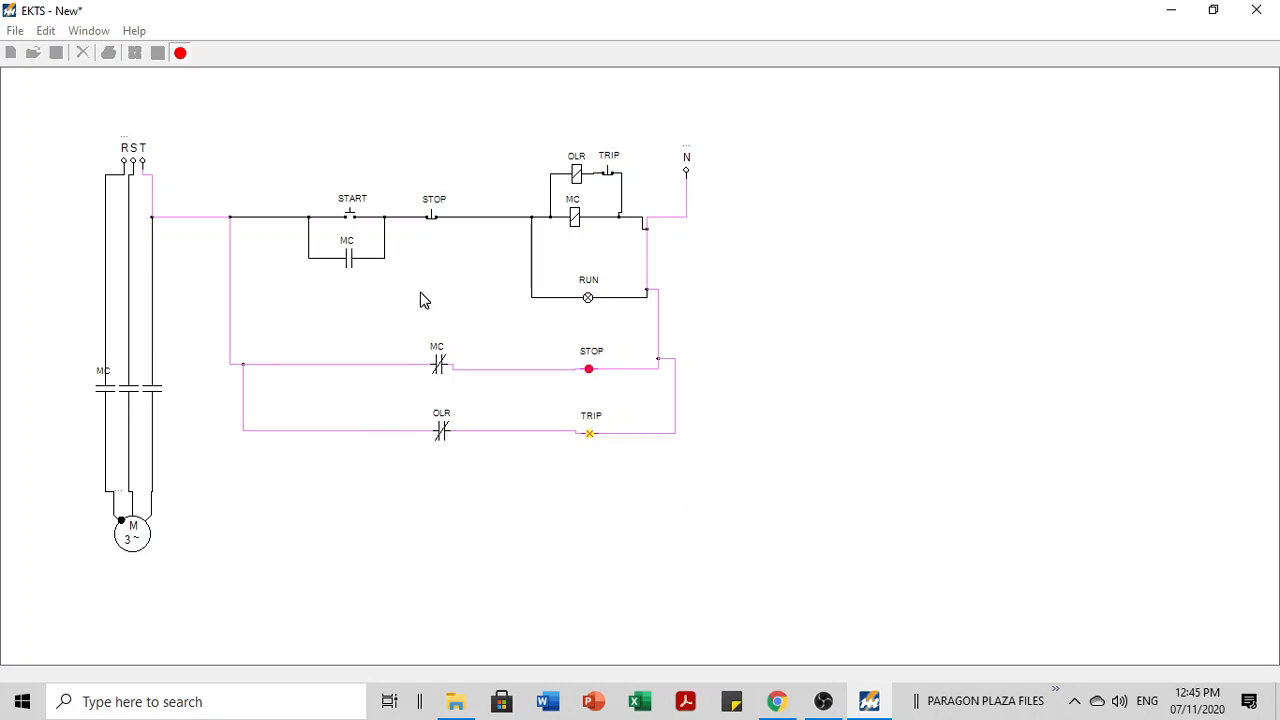
click(181, 53)
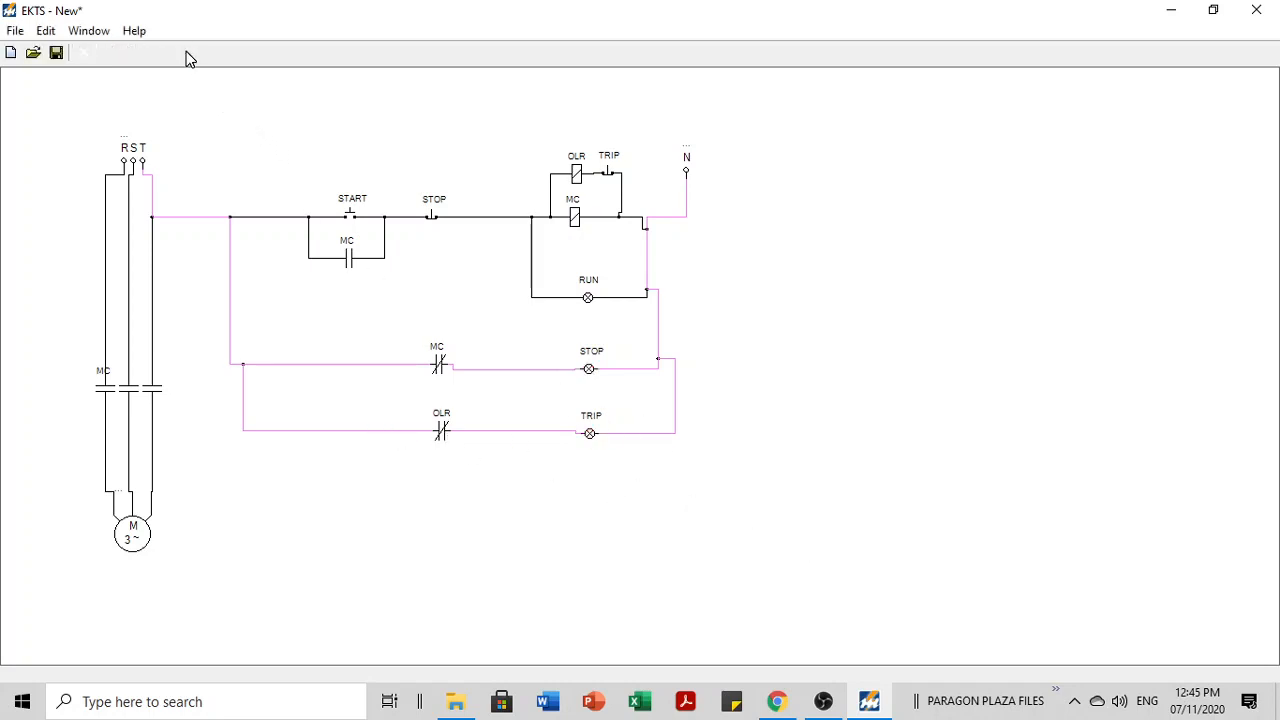
Step: Switch to the DOL starter wiring video in Chrome and skim ahead to 11:44 to examine the indicator lamp wiring
click(785, 702)
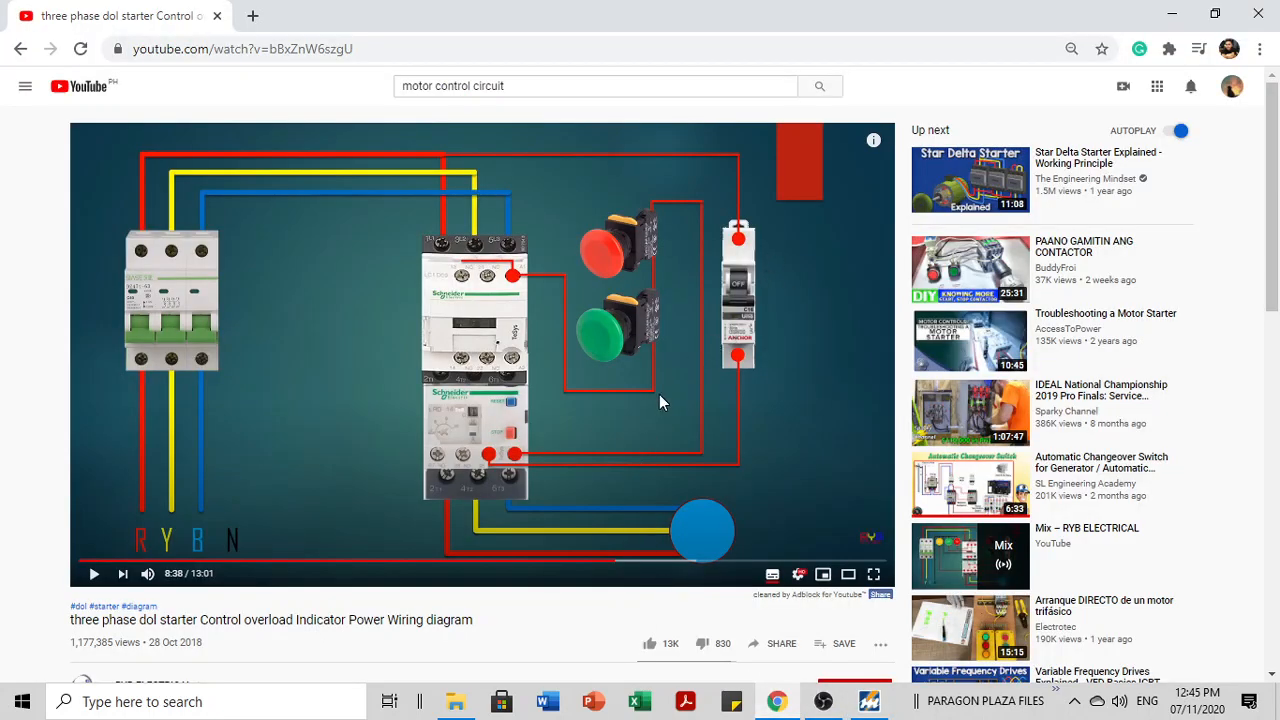
click(648, 562)
click(698, 562)
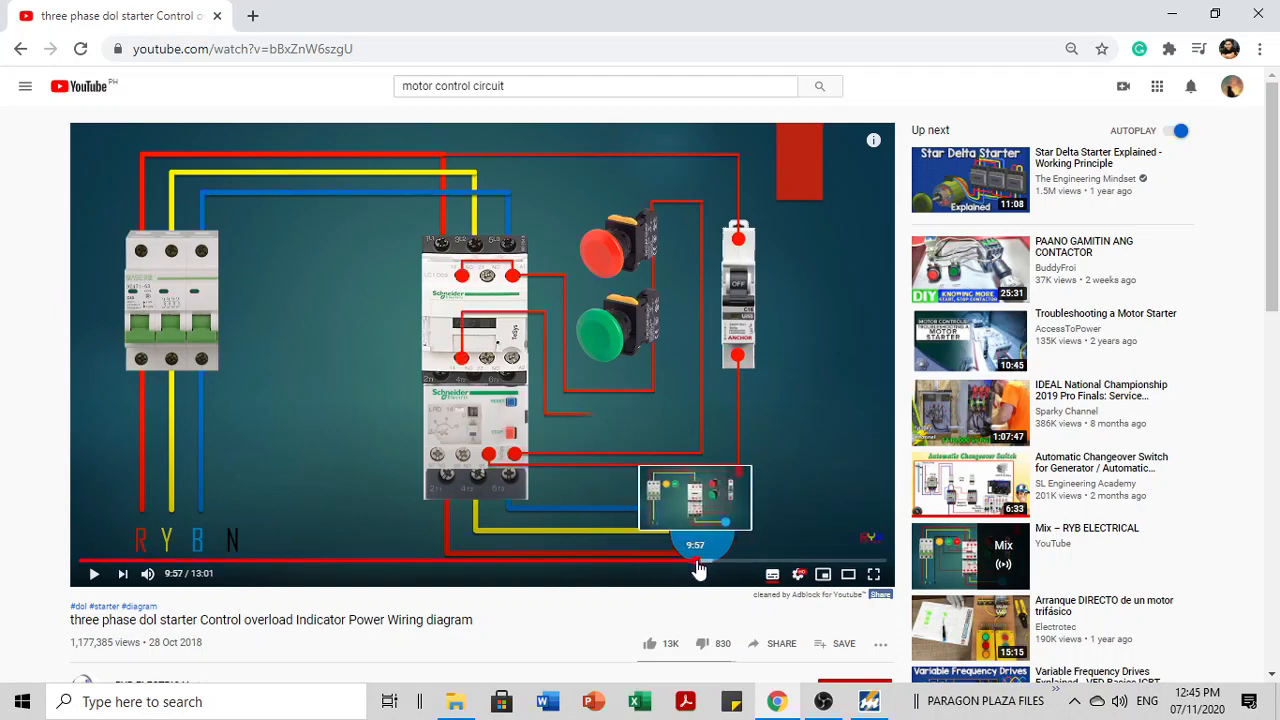
click(708, 562)
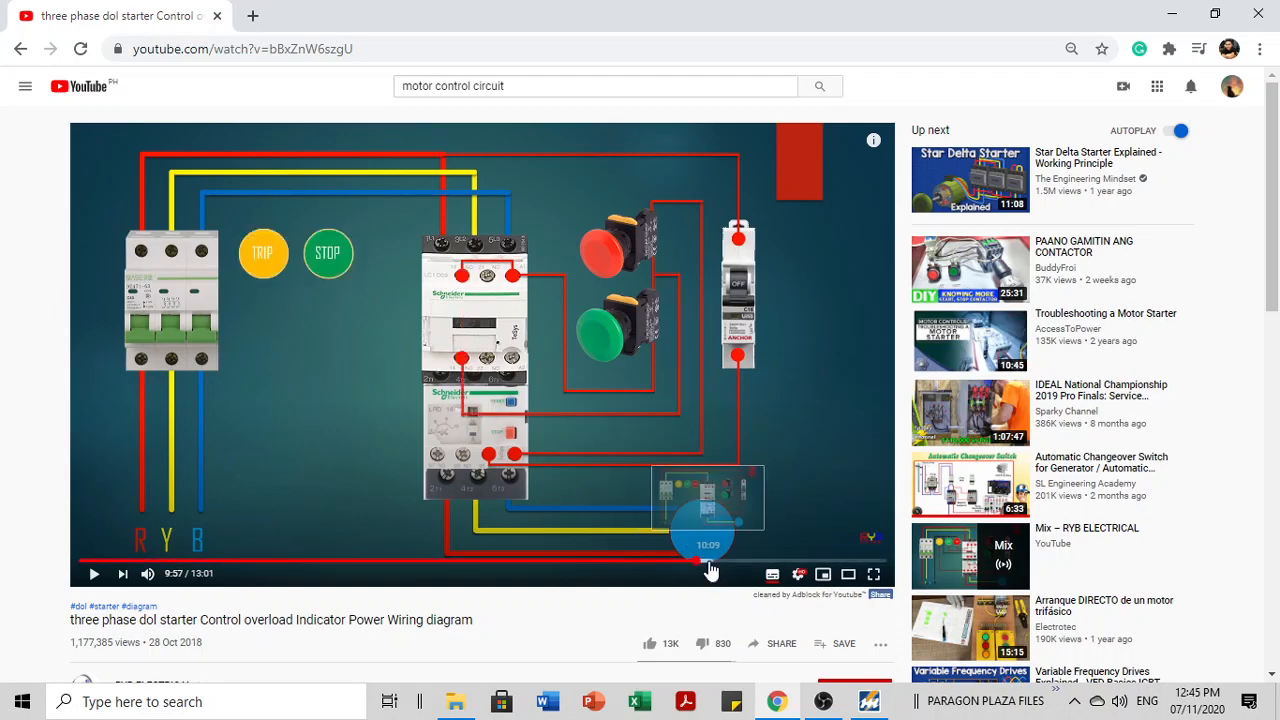
click(735, 563)
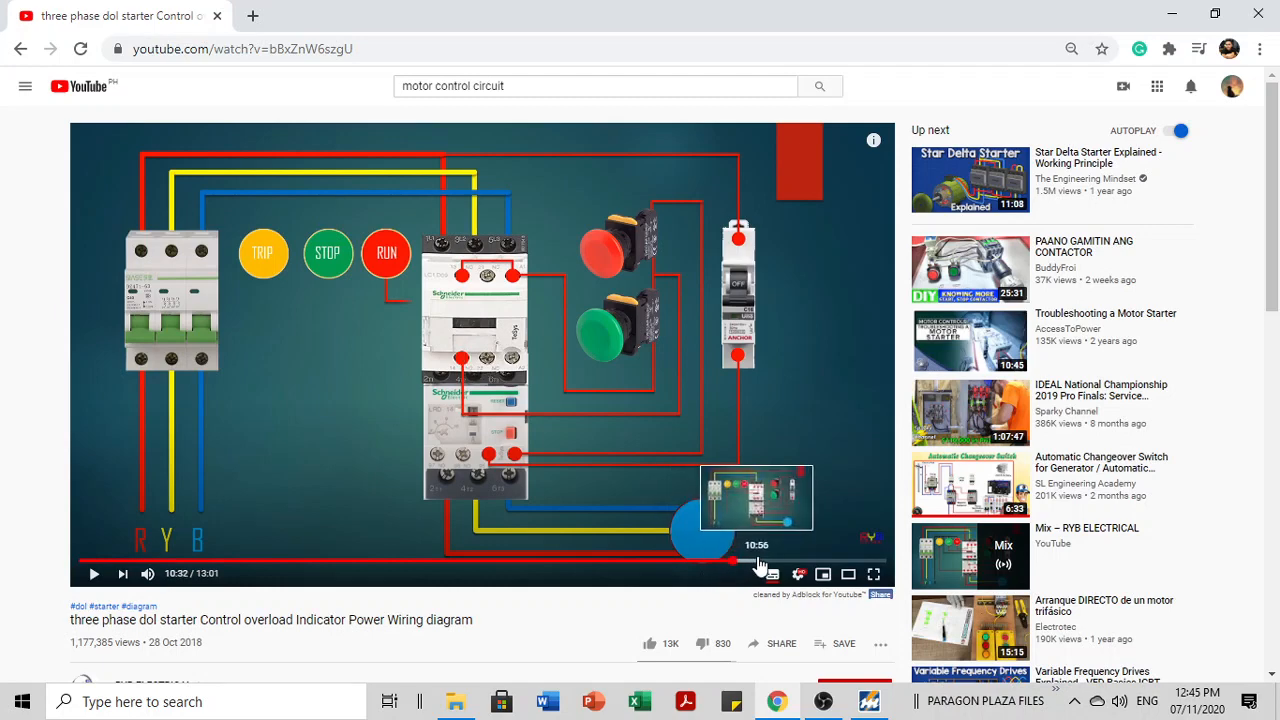
click(752, 563)
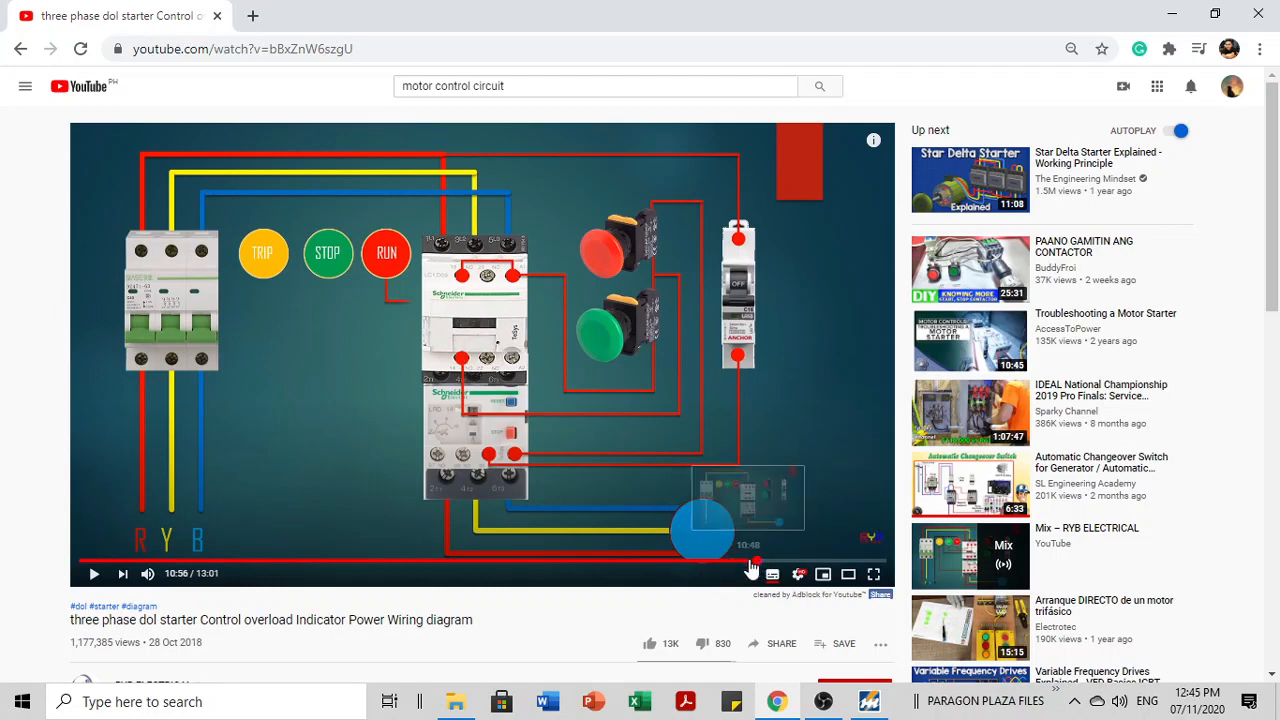
click(808, 562)
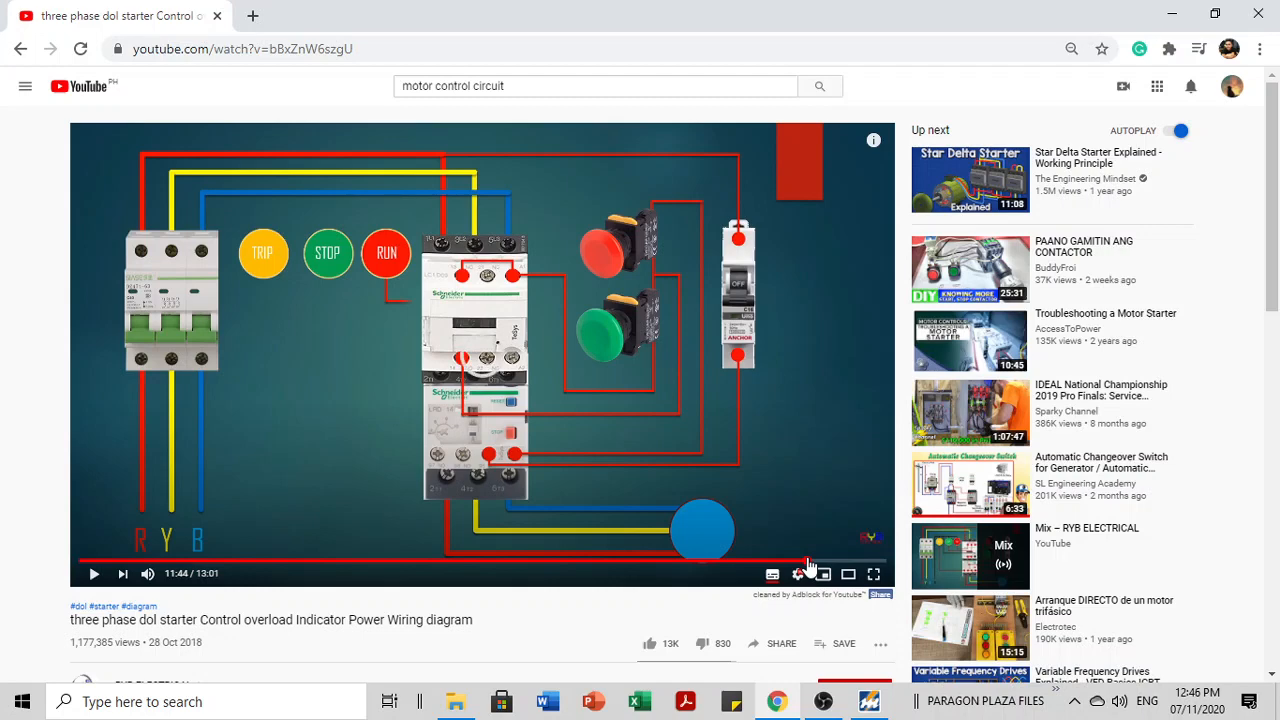
Step: Play the reference video on to 11:49 and compare its overload relay and lamp wiring with the EKTS circuit
click(494, 335)
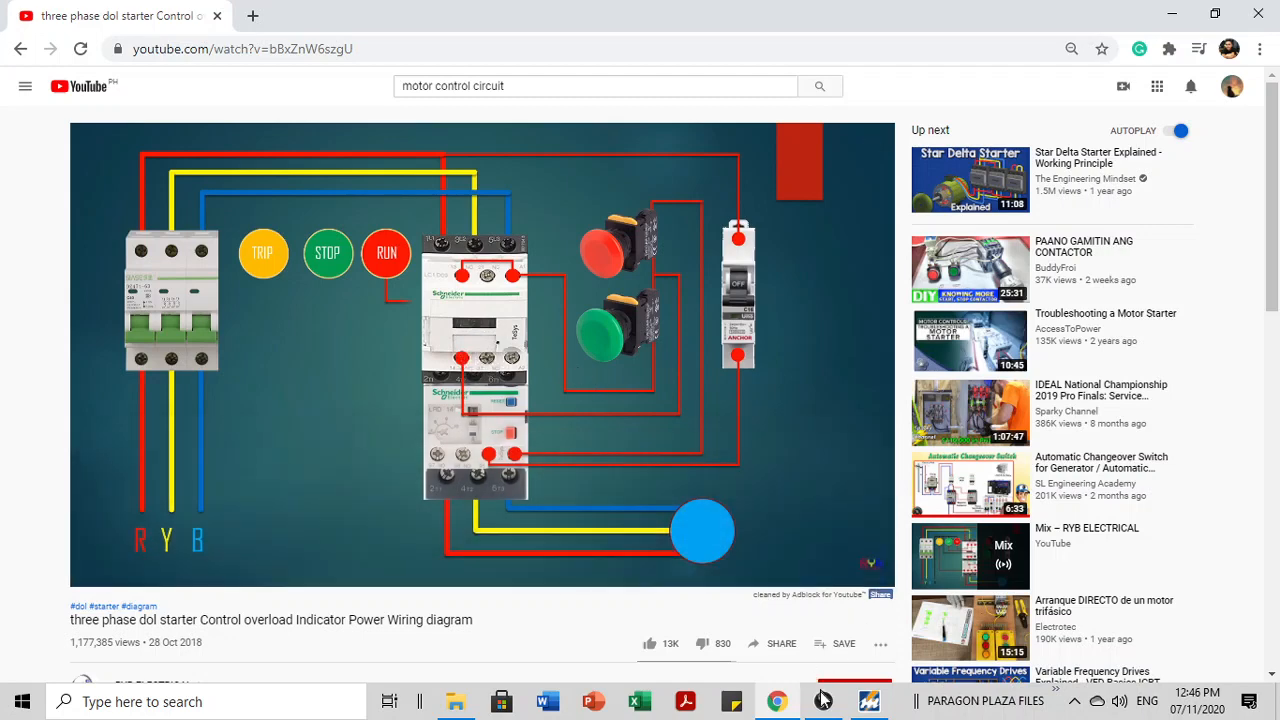
click(875, 704)
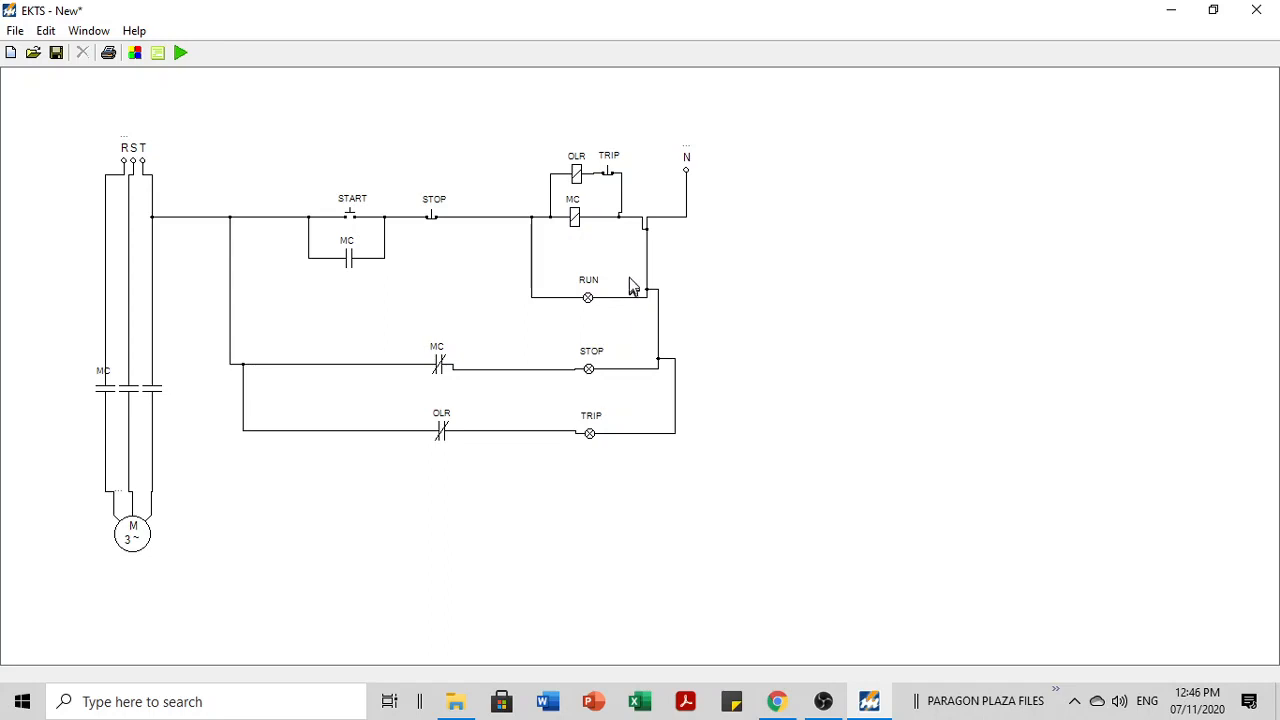
click(777, 701)
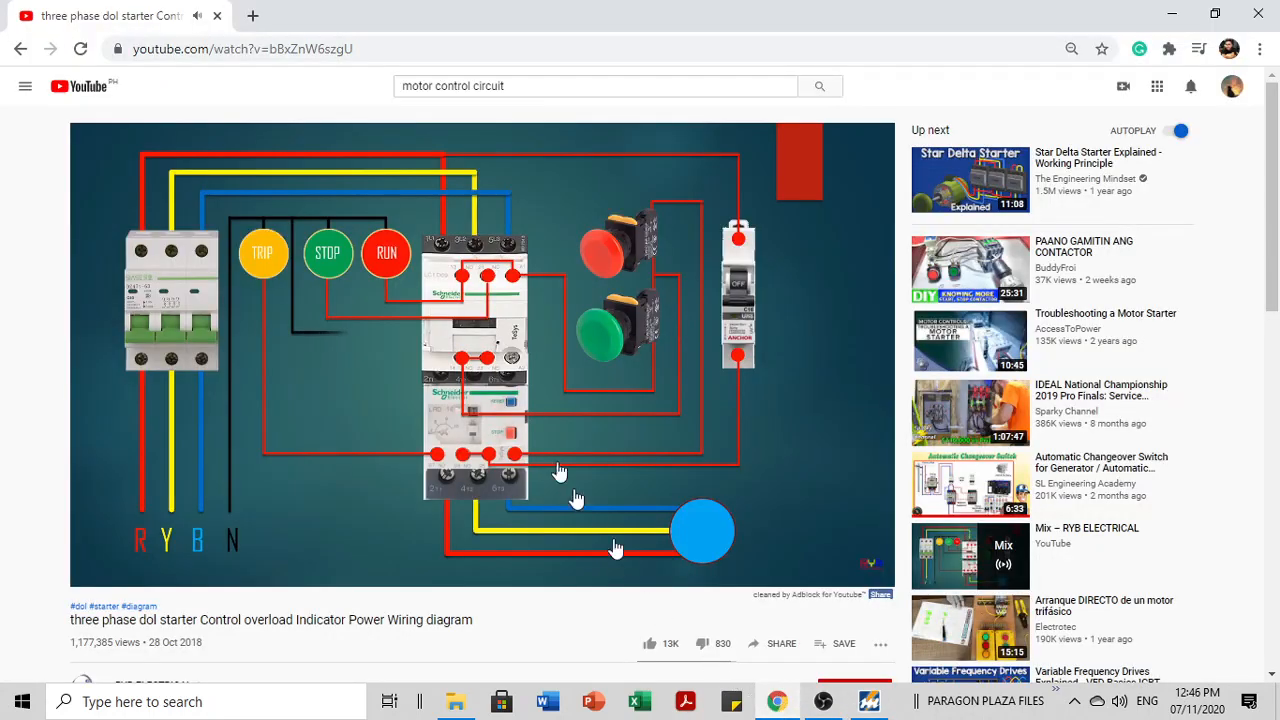
click(525, 338)
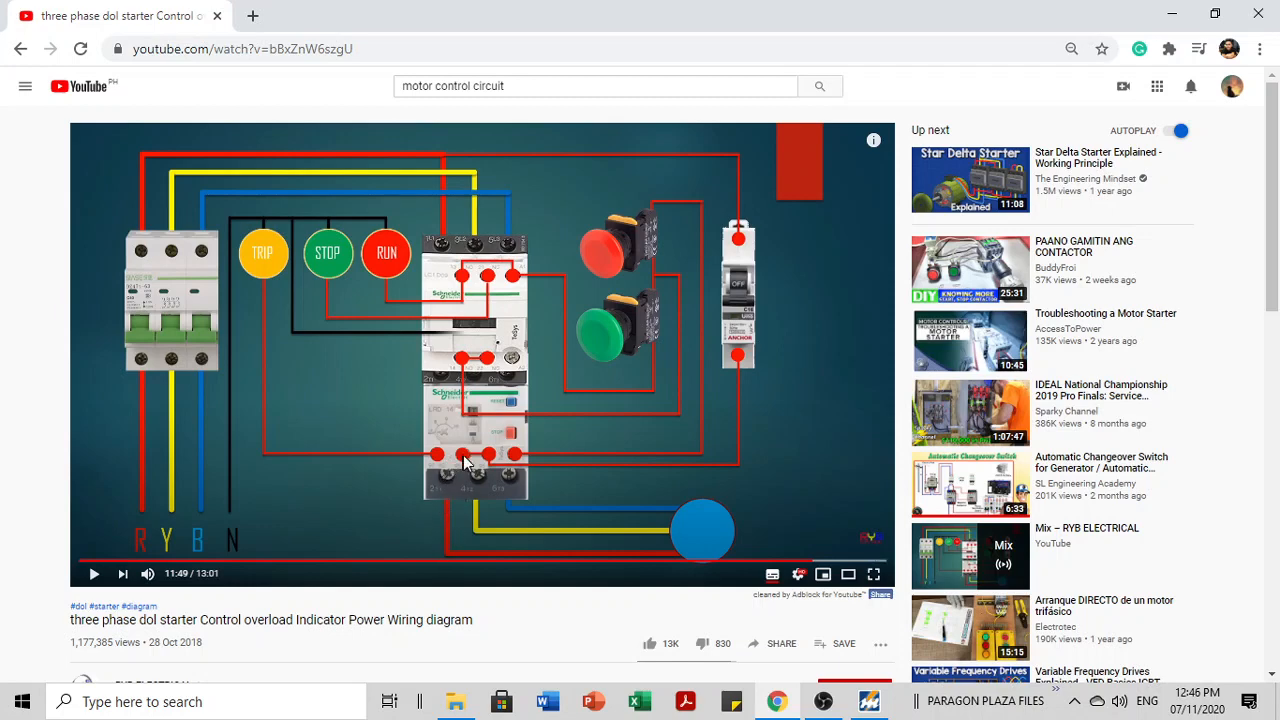
Step: Switch back to EKTS and delete the normally closed OLR contact from the TRIP lamp's branch
click(869, 701)
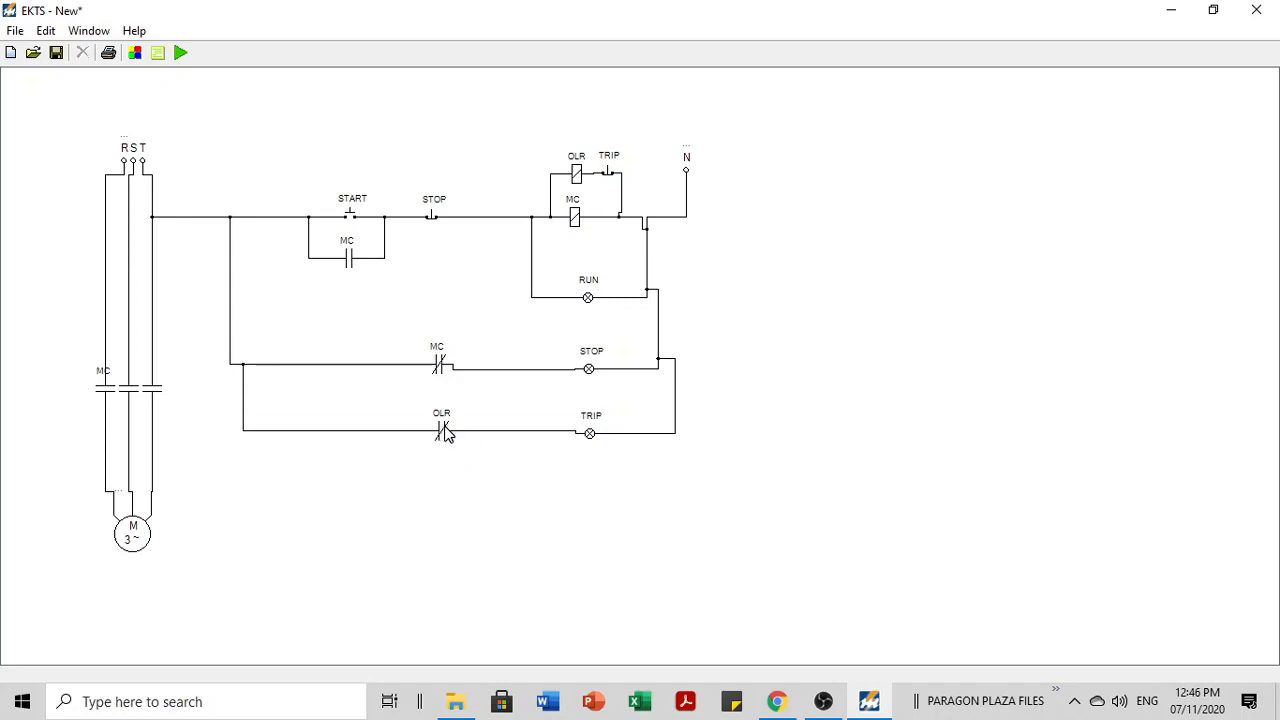
click(446, 430)
key(Delete)
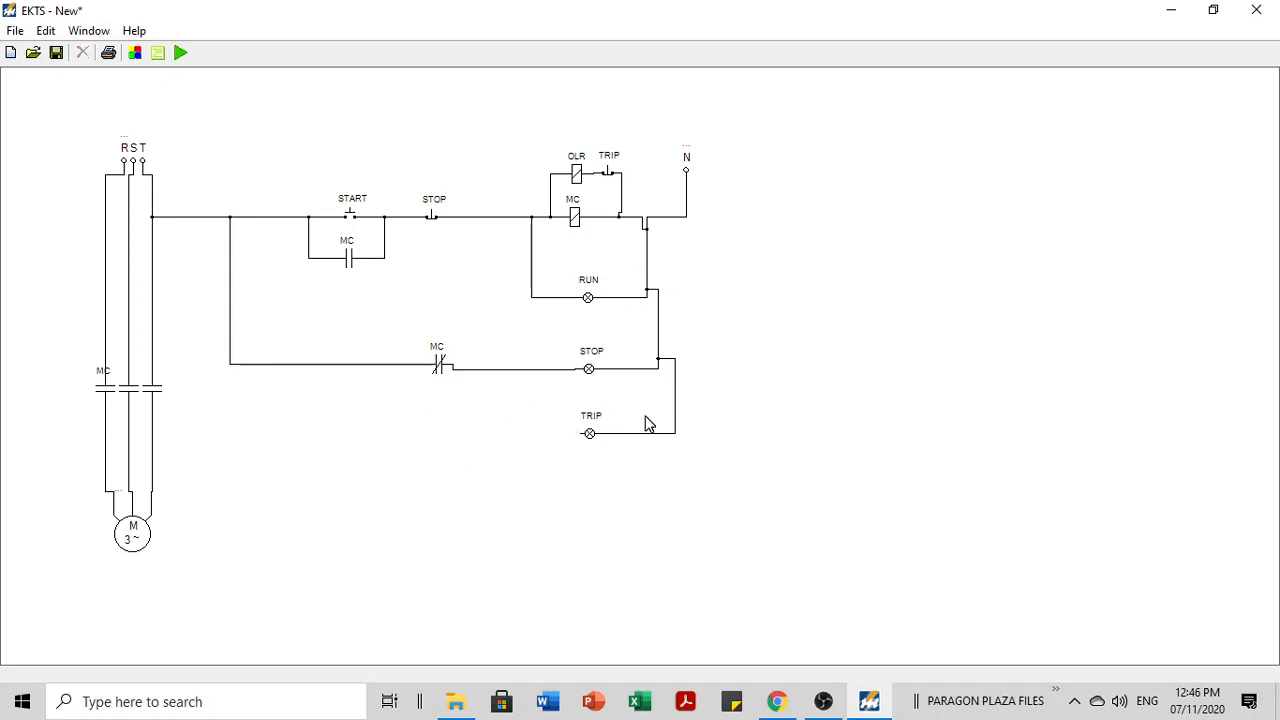
Step: Open the component library and dismiss the element list covering the circuit
click(151, 53)
click(135, 53)
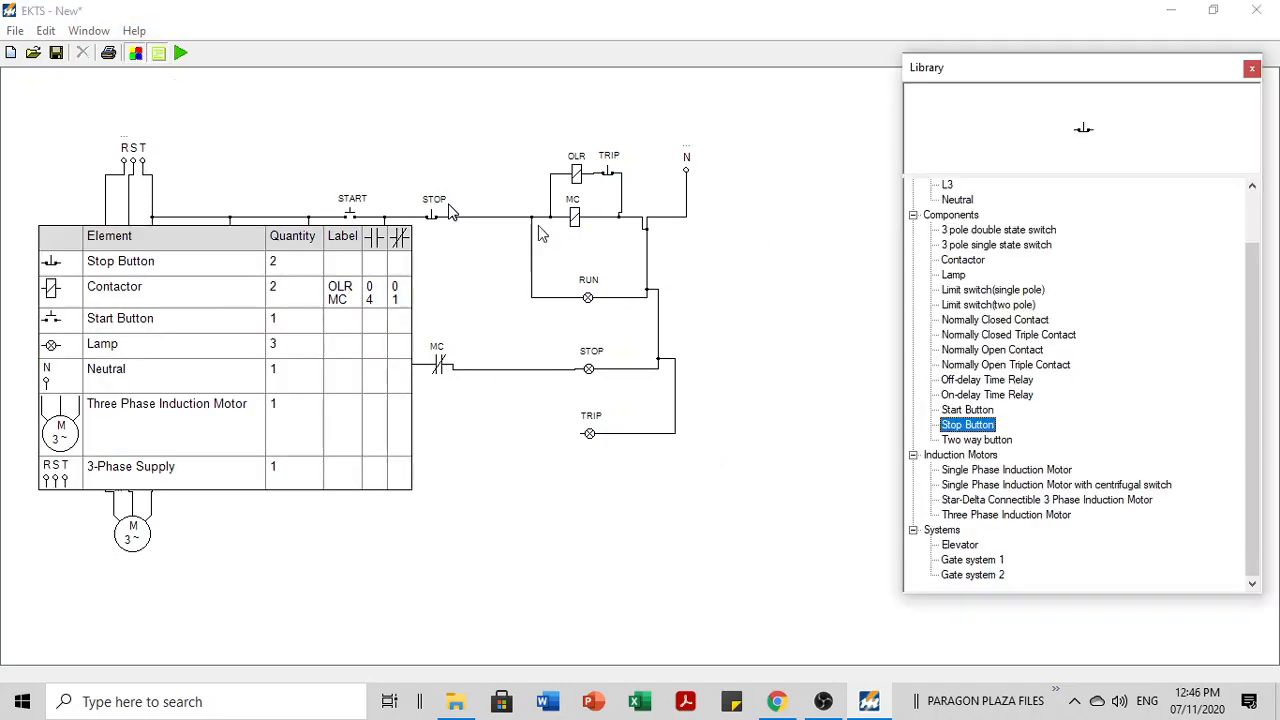
drag(293, 244, 352, 577)
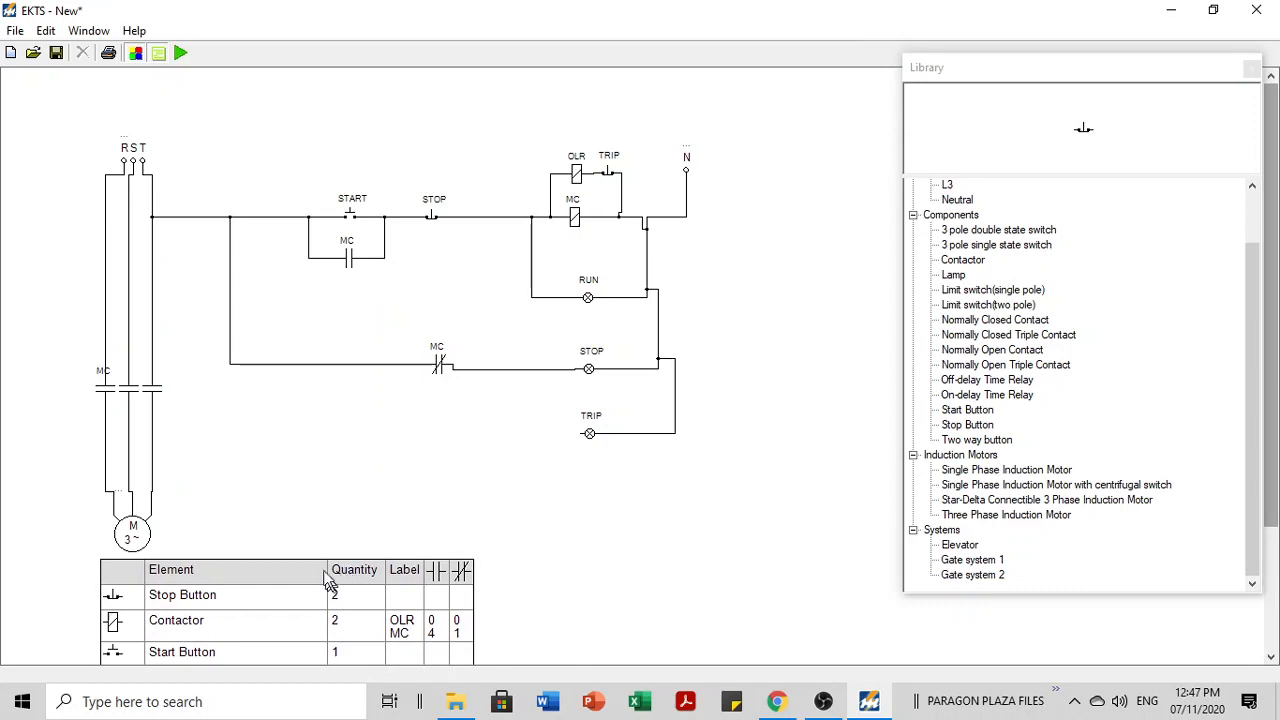
click(157, 55)
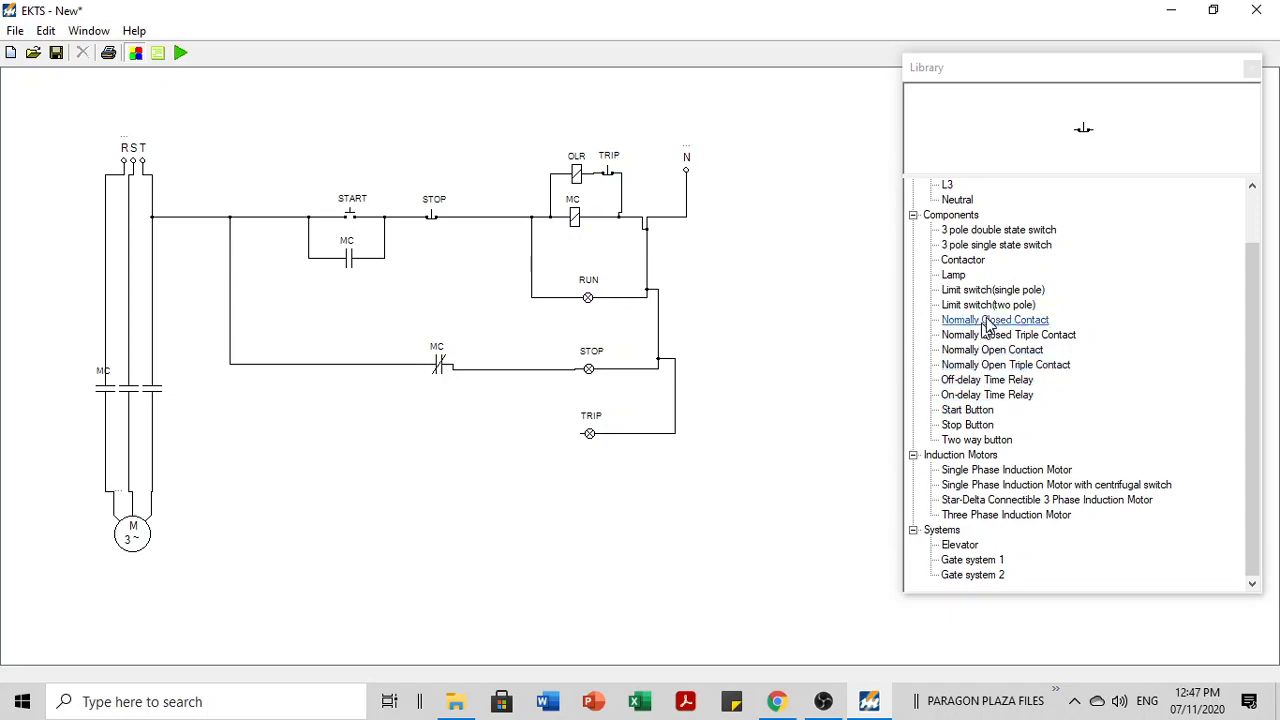
Step: Place a library Normally Open Contact in the TRIP lamp's branch, deleting the stray Normally Closed Triple Contact
click(995, 350)
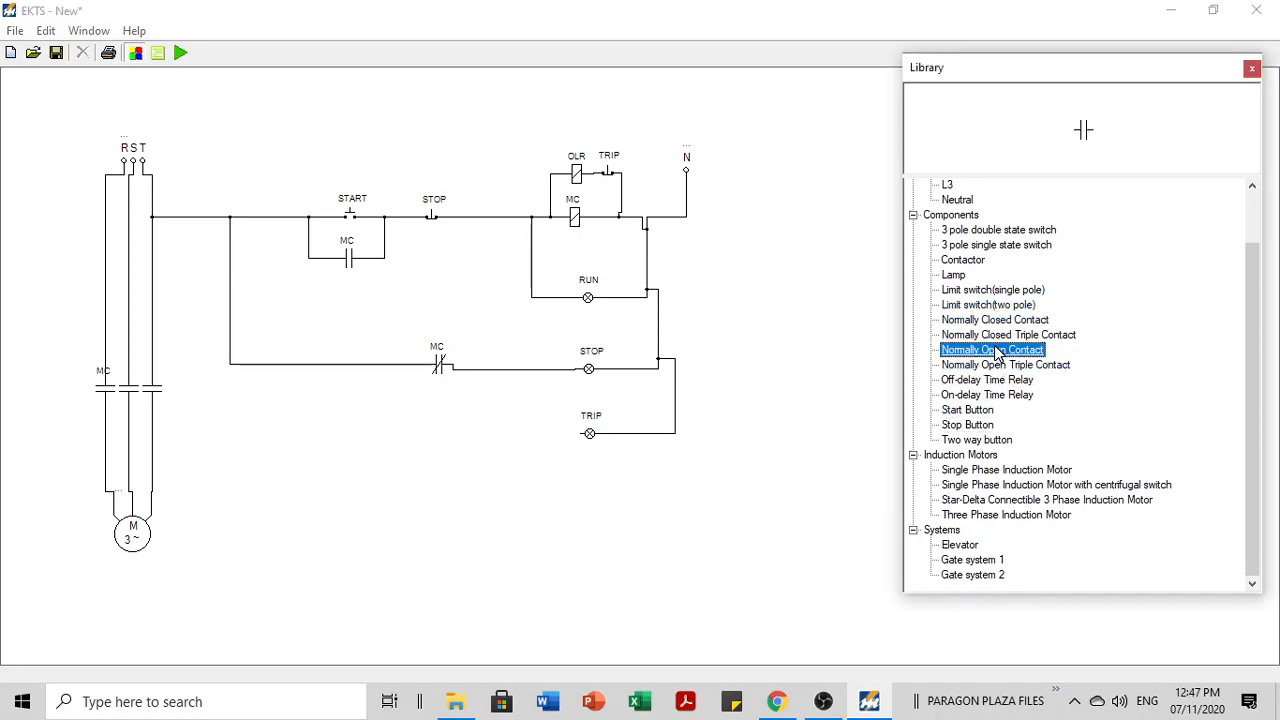
click(997, 337)
click(995, 350)
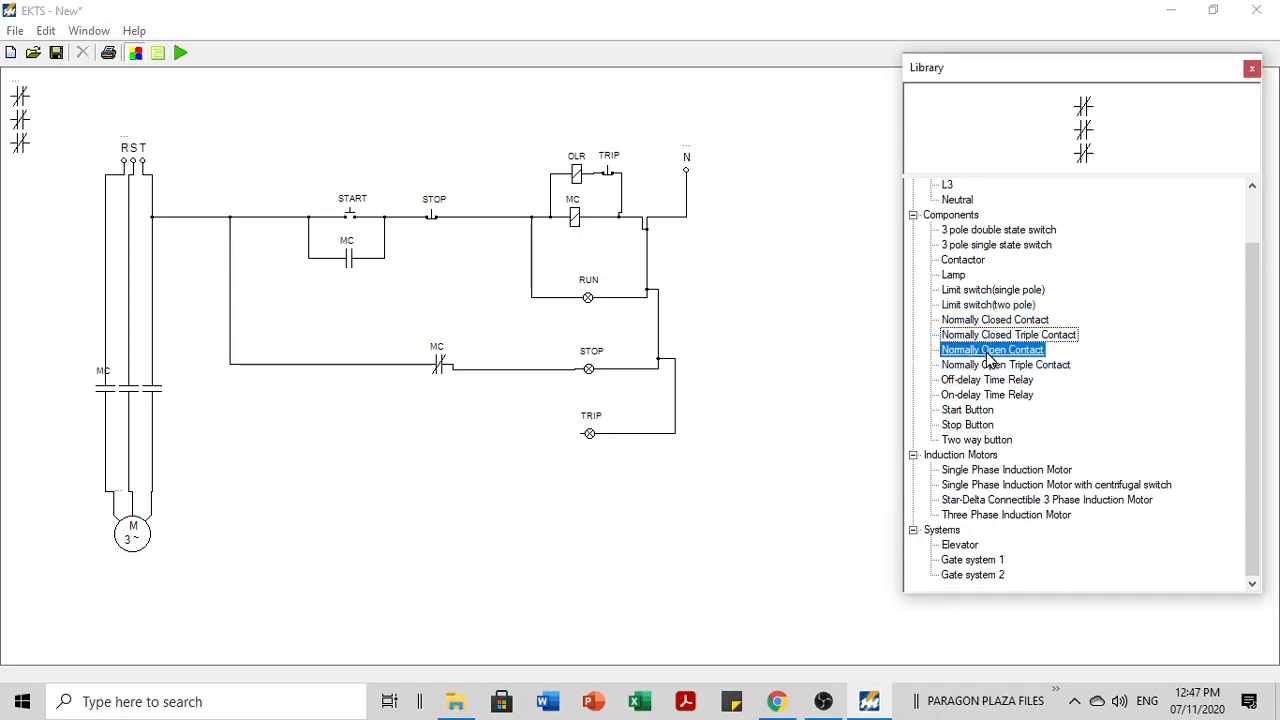
click(25, 116)
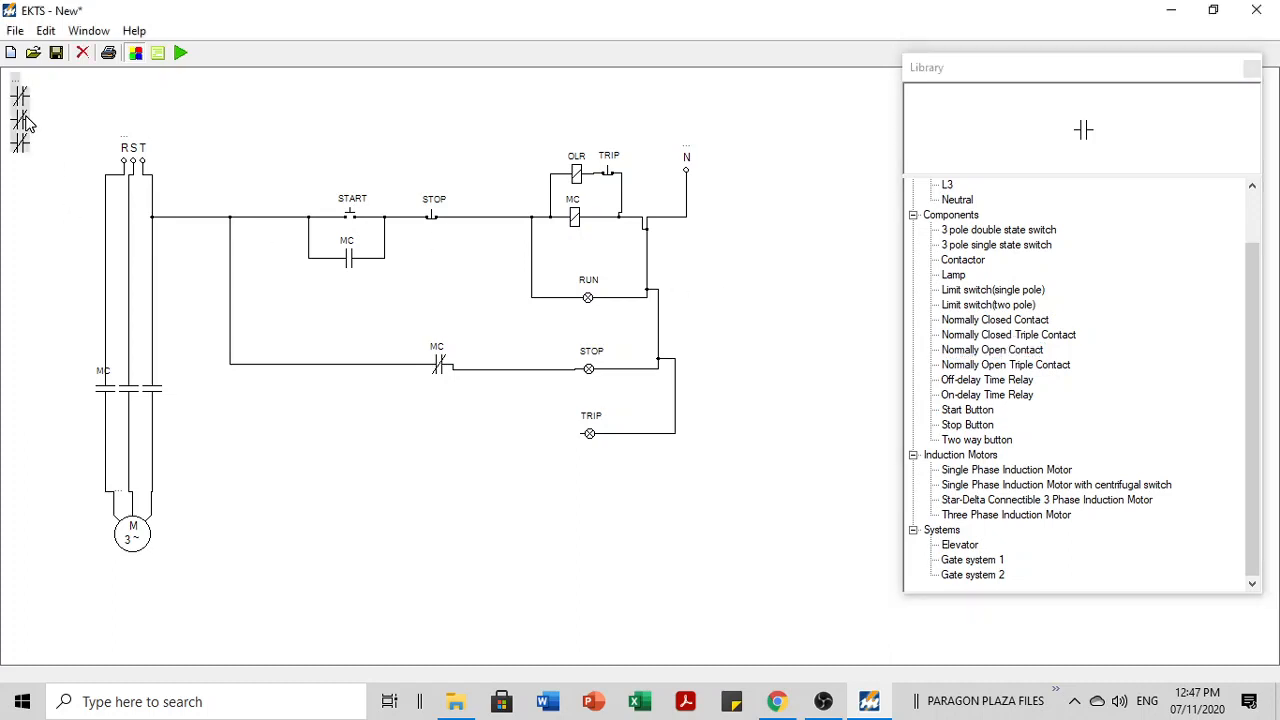
key(Delete)
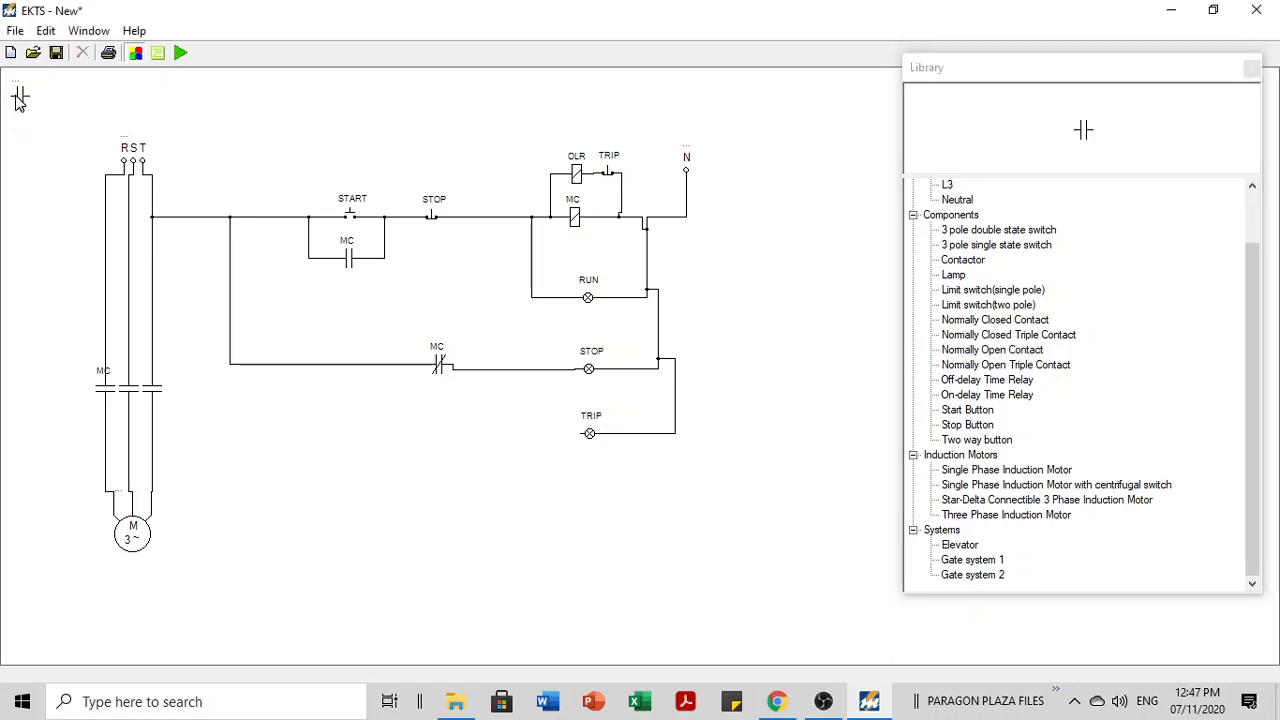
drag(12, 100, 452, 430)
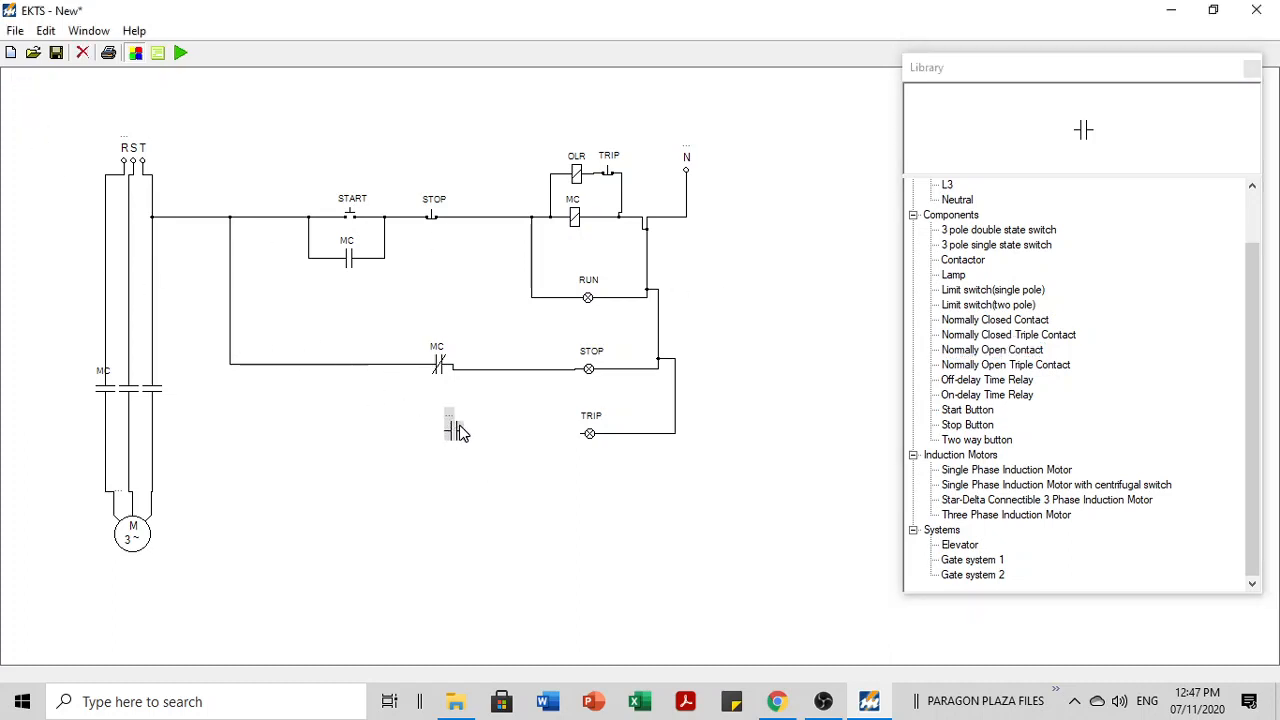
Step: Rotate the new normally open contact by 90 degrees and try to label it TRIP
right_click(458, 432)
mouse_move(496, 438)
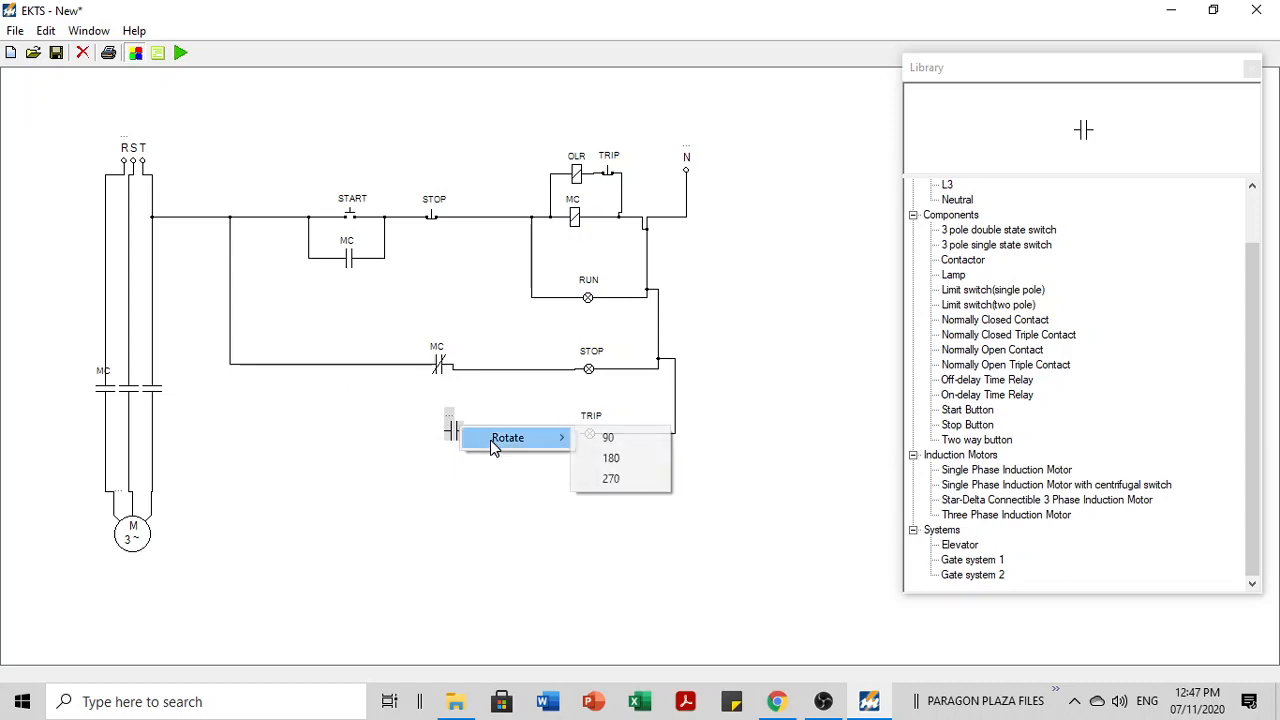
click(616, 440)
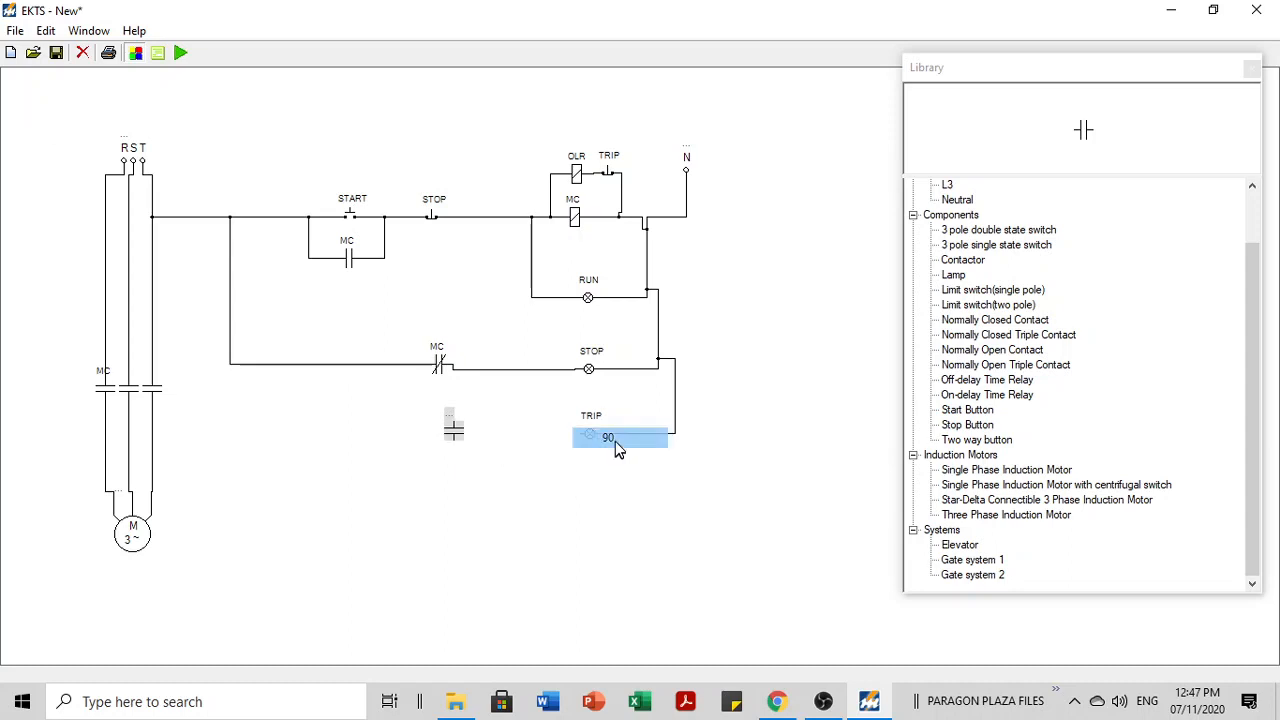
double_click(450, 423)
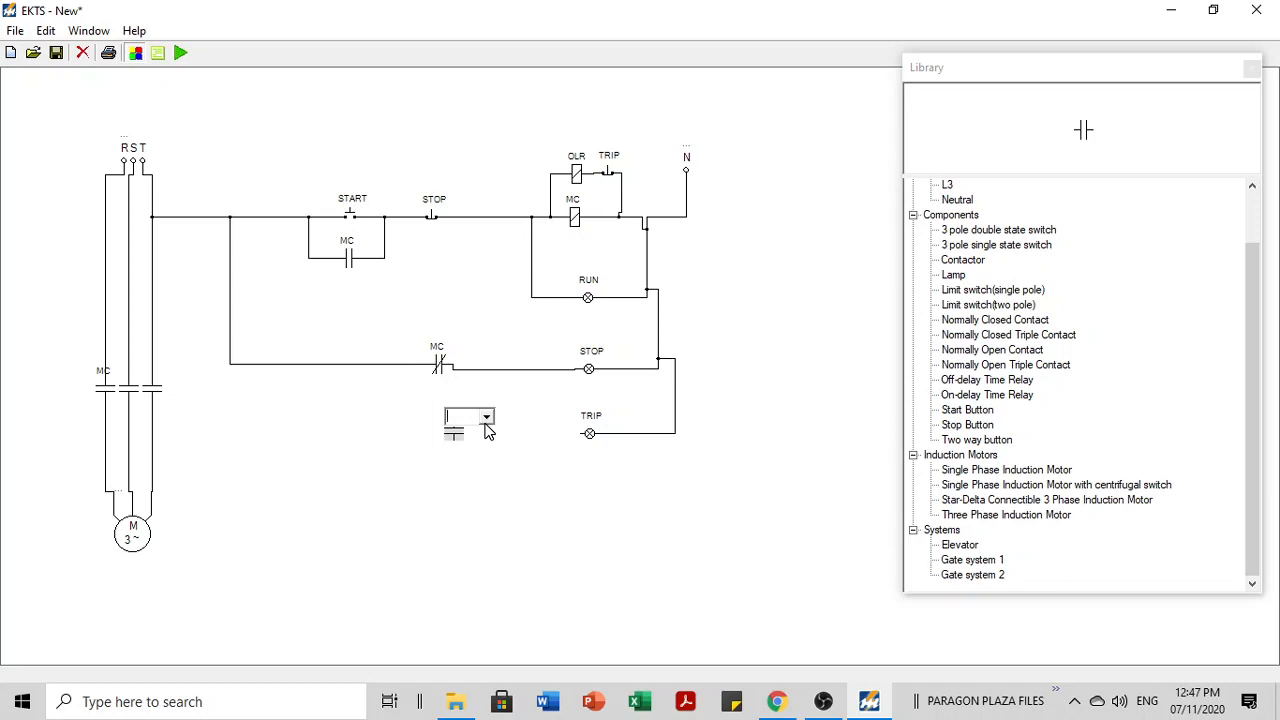
text(TRIP)
click(525, 540)
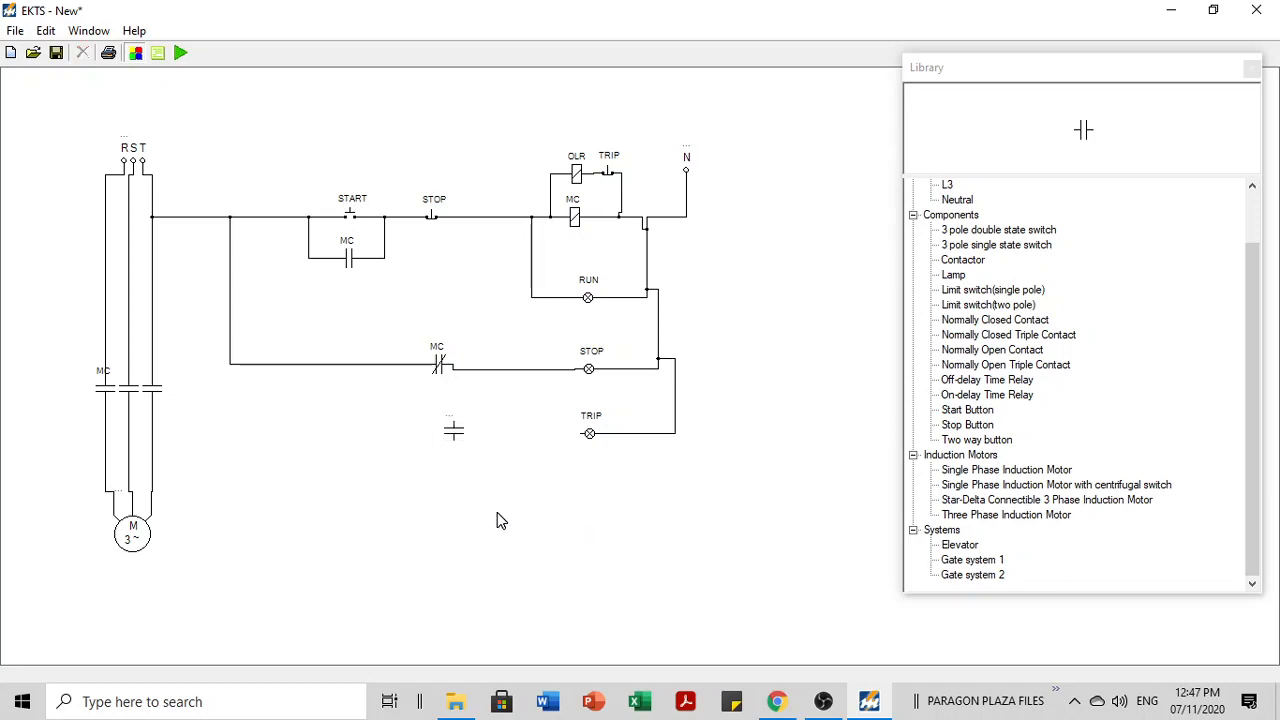
Step: Rotate the unlabelled contact by 180 degrees and a further 90 degrees to align it with the TRIP lamp's branch
click(454, 428)
right_click(462, 437)
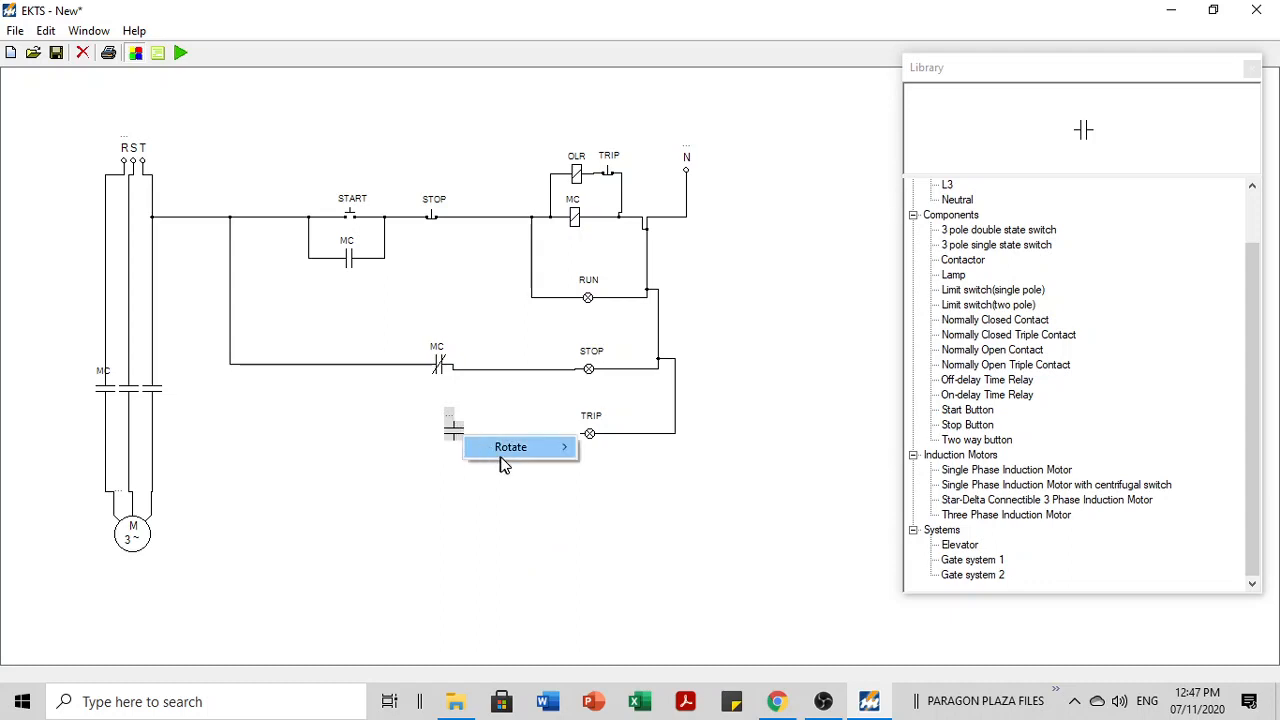
mouse_move(510, 447)
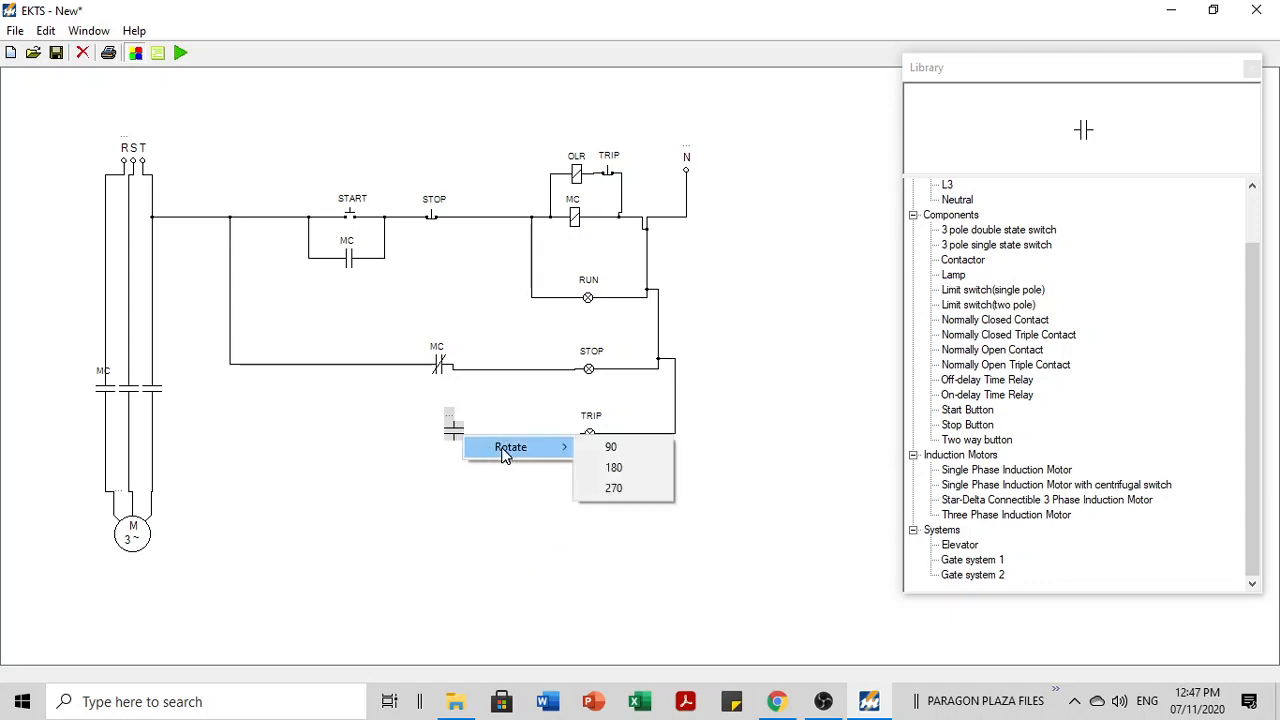
click(620, 470)
right_click(452, 429)
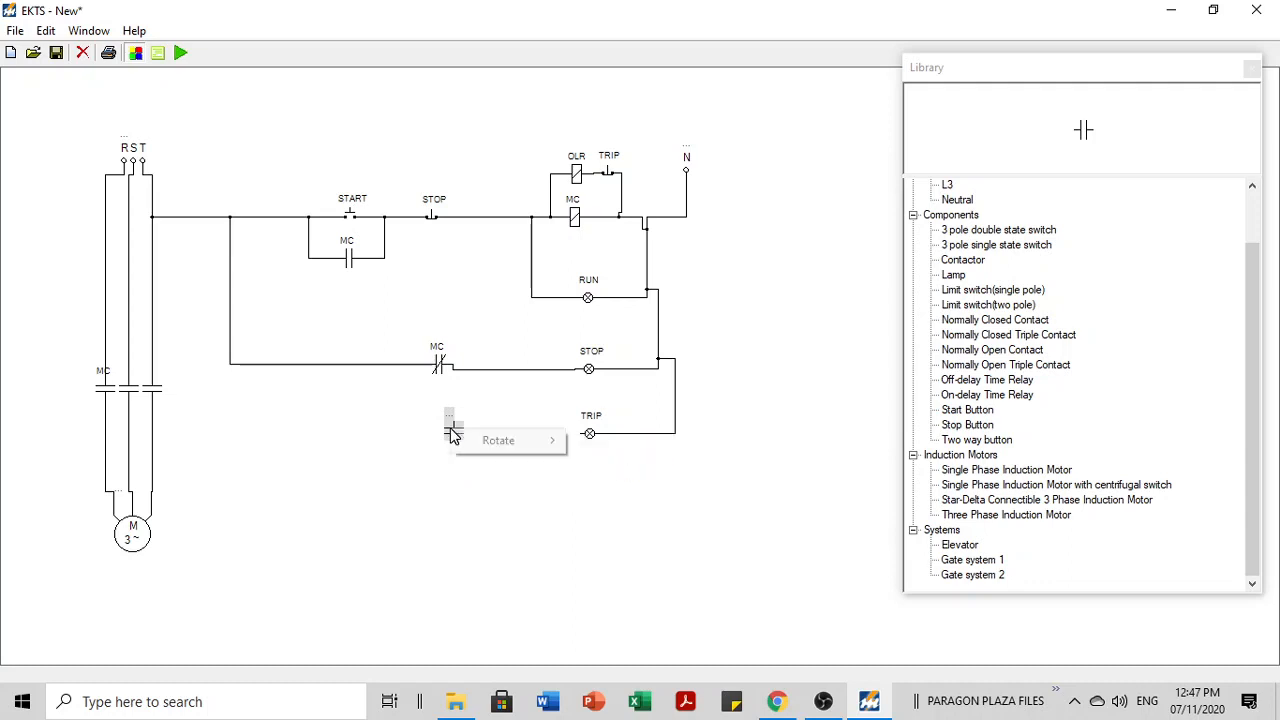
mouse_move(540, 449)
click(584, 445)
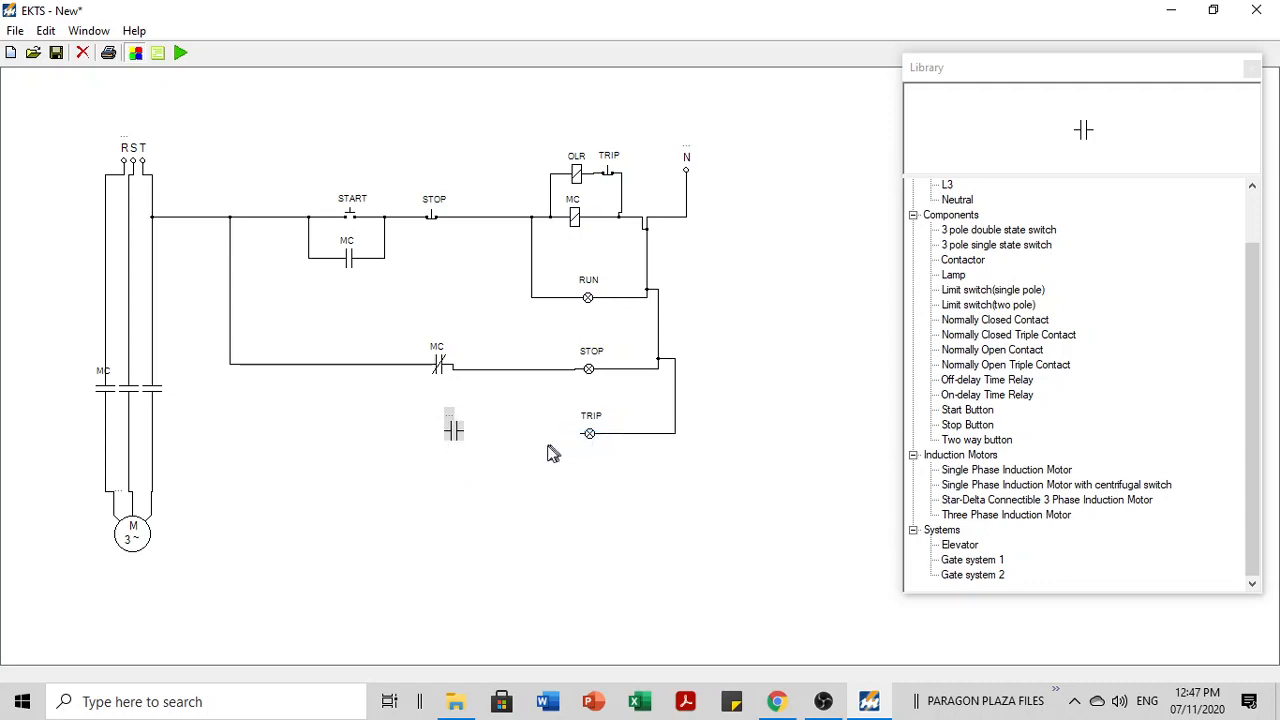
Step: Rotate the contact beside the TRIP lamp by 90 degrees twice
click(449, 415)
click(499, 478)
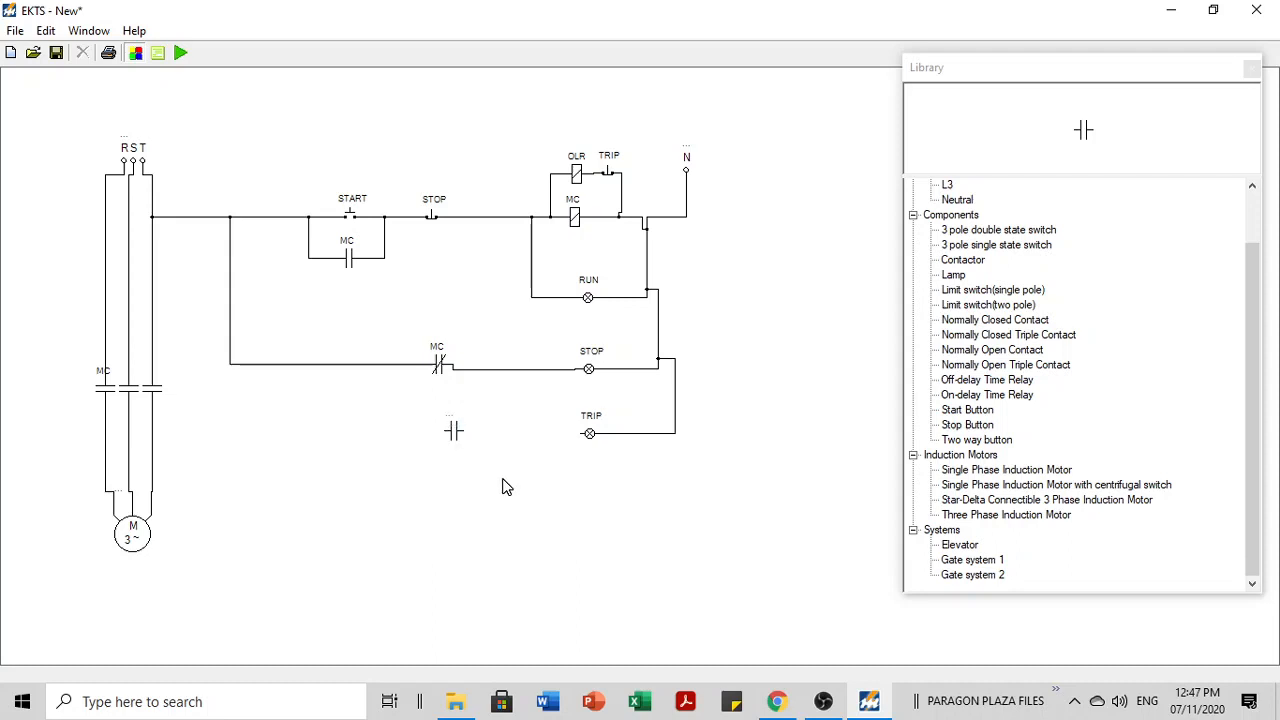
right_click(458, 432)
mouse_move(512, 440)
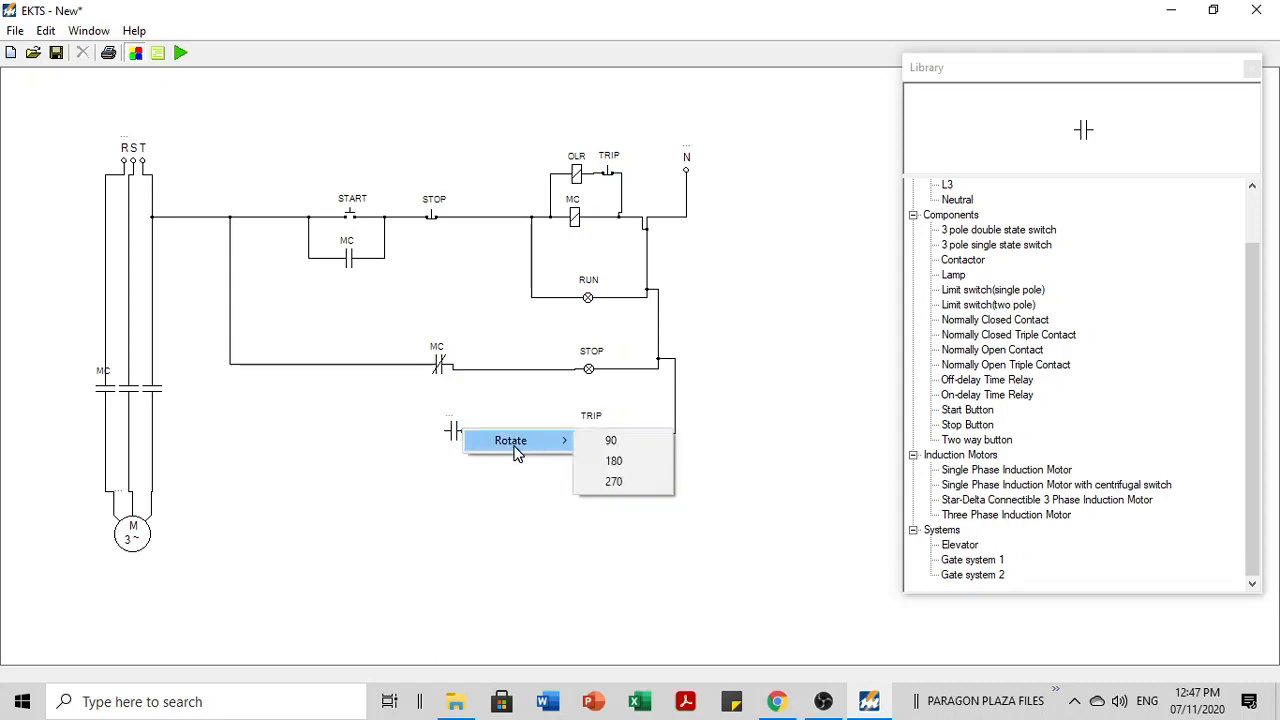
click(611, 440)
right_click(450, 429)
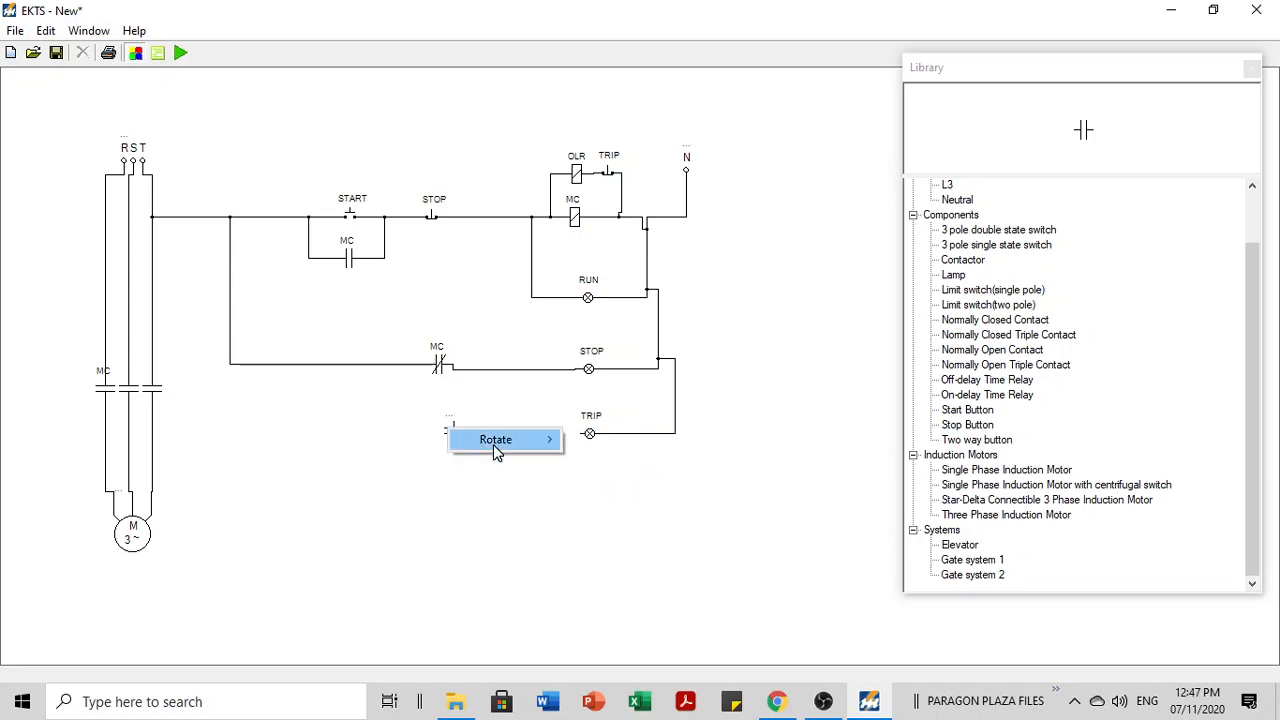
mouse_move(495, 444)
click(600, 437)
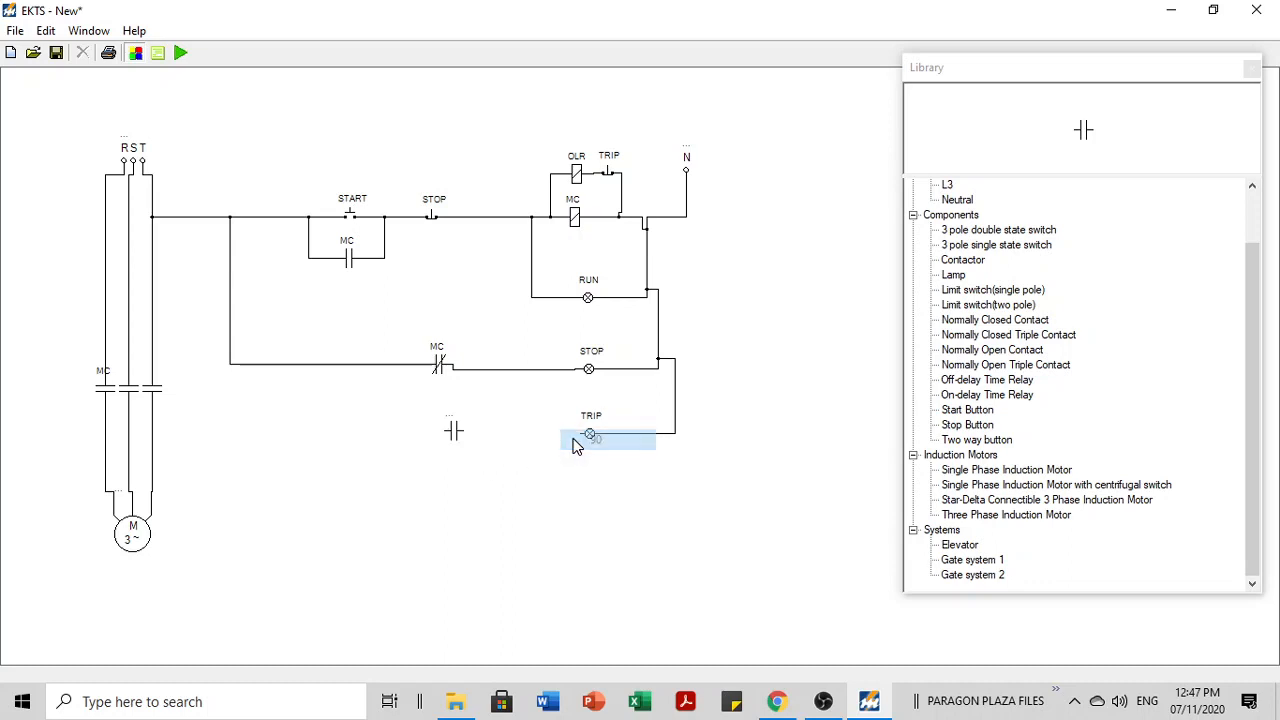
Step: Assign the label OLR to the new normally open contact
double_click(444, 413)
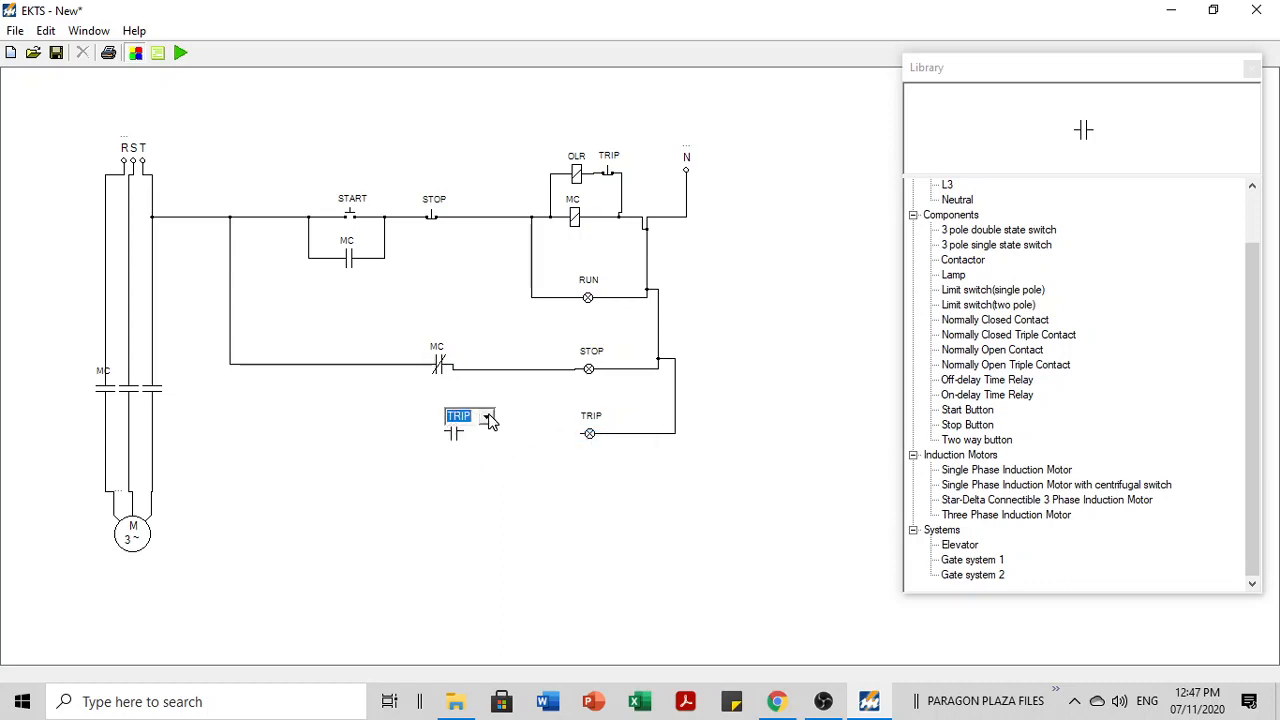
click(487, 416)
click(456, 446)
click(455, 497)
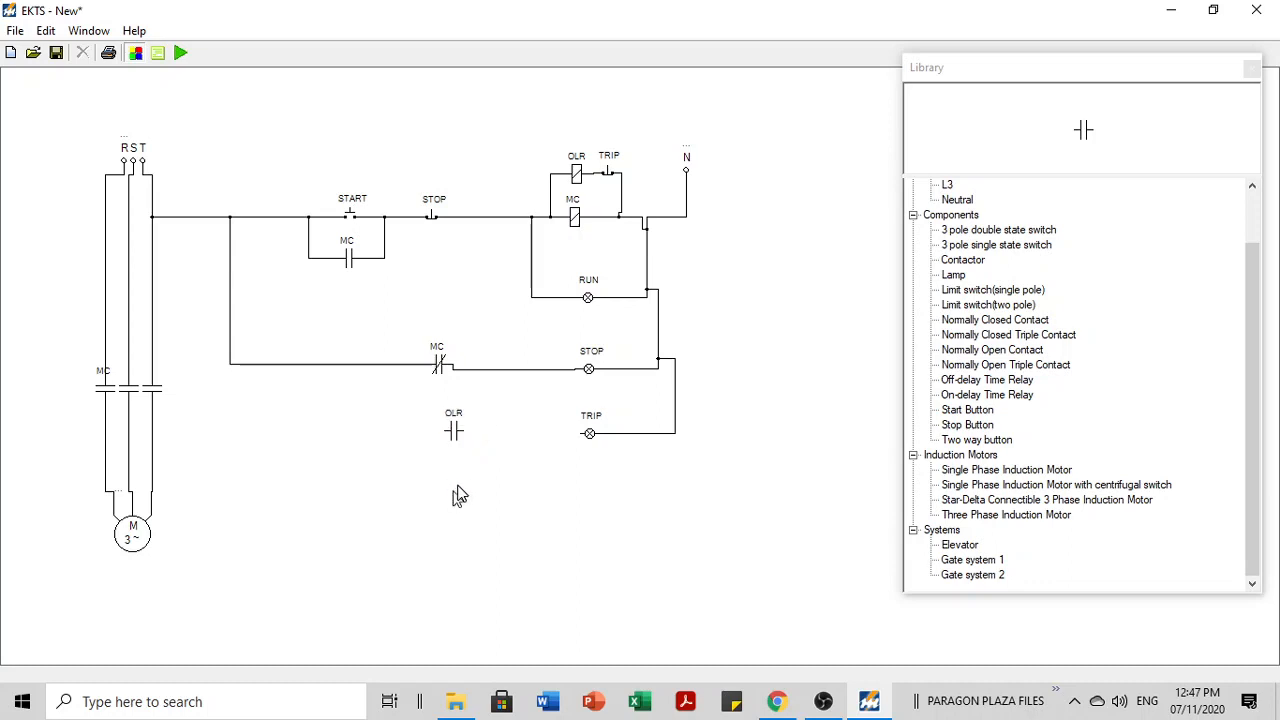
Step: Wire the normally open OLR contact between the TRIP lamp and the supply line feeding the normally closed MC contact
drag(464, 432, 581, 434)
drag(446, 433, 290, 436)
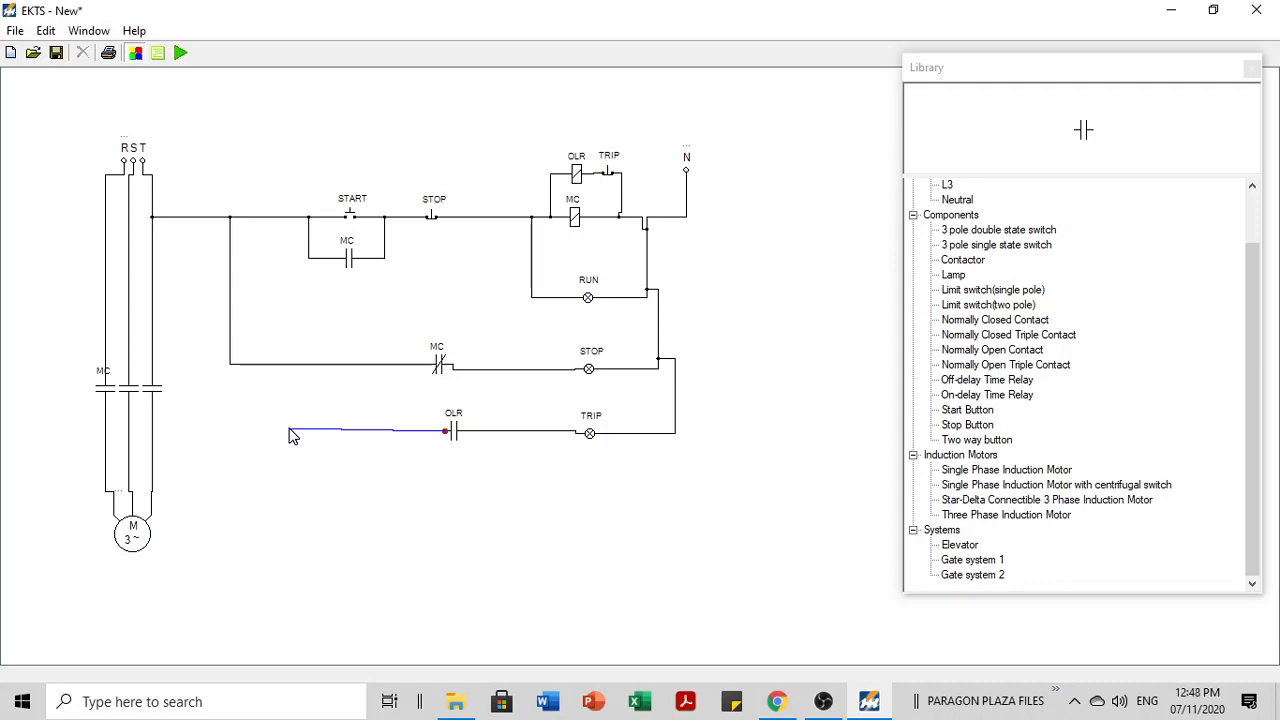
drag(289, 429, 287, 368)
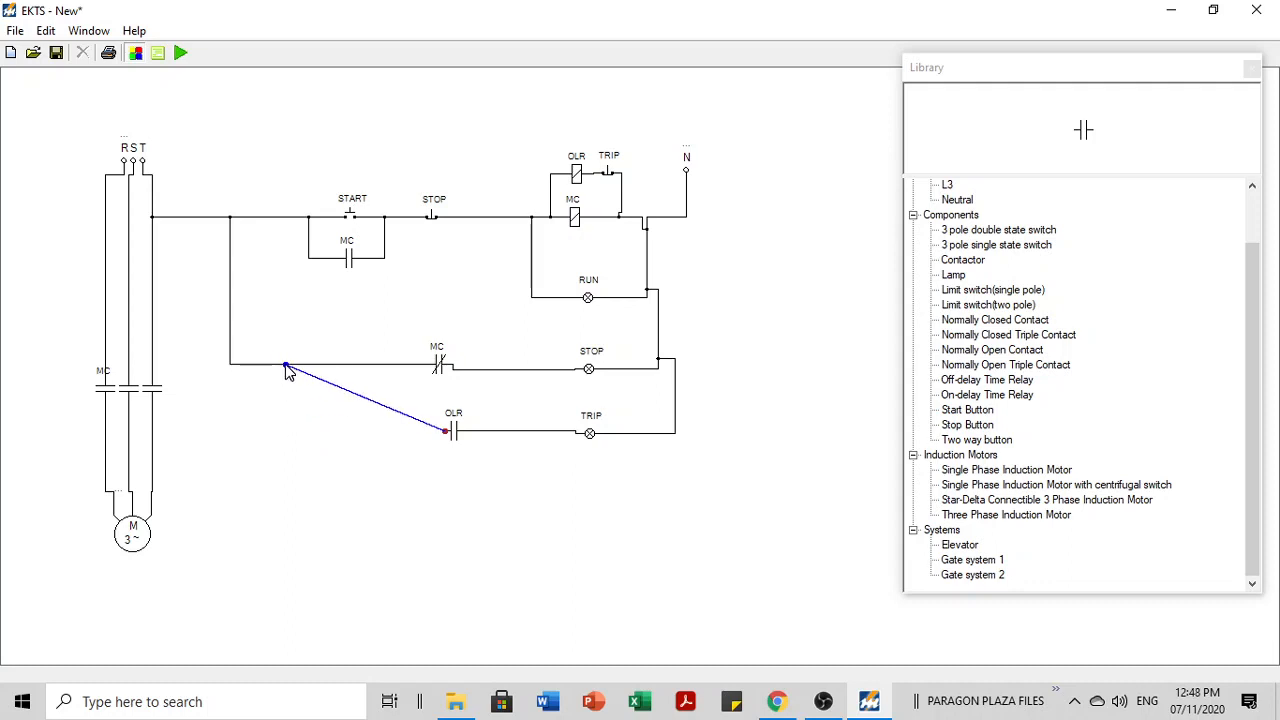
drag(288, 370, 287, 370)
Step: Run the simulation, energise the circuit with START, and operate the TRIP button twice to test the TRIP lamp
click(611, 178)
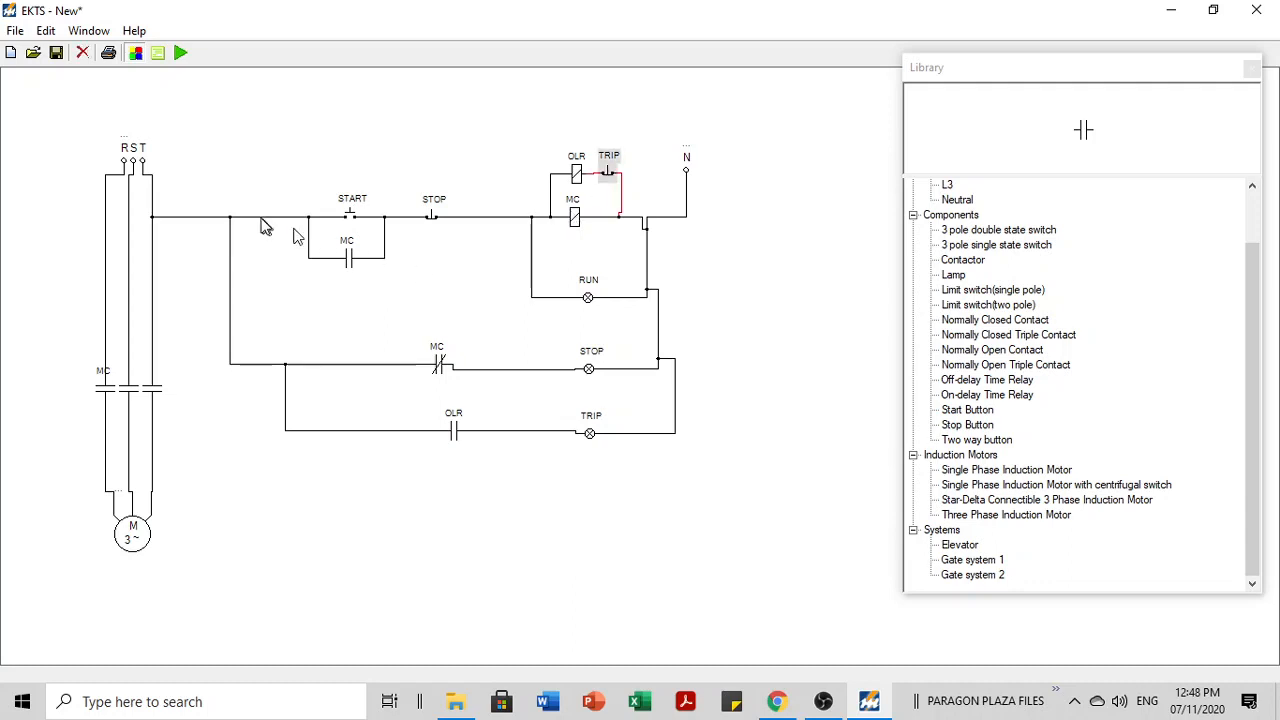
click(181, 53)
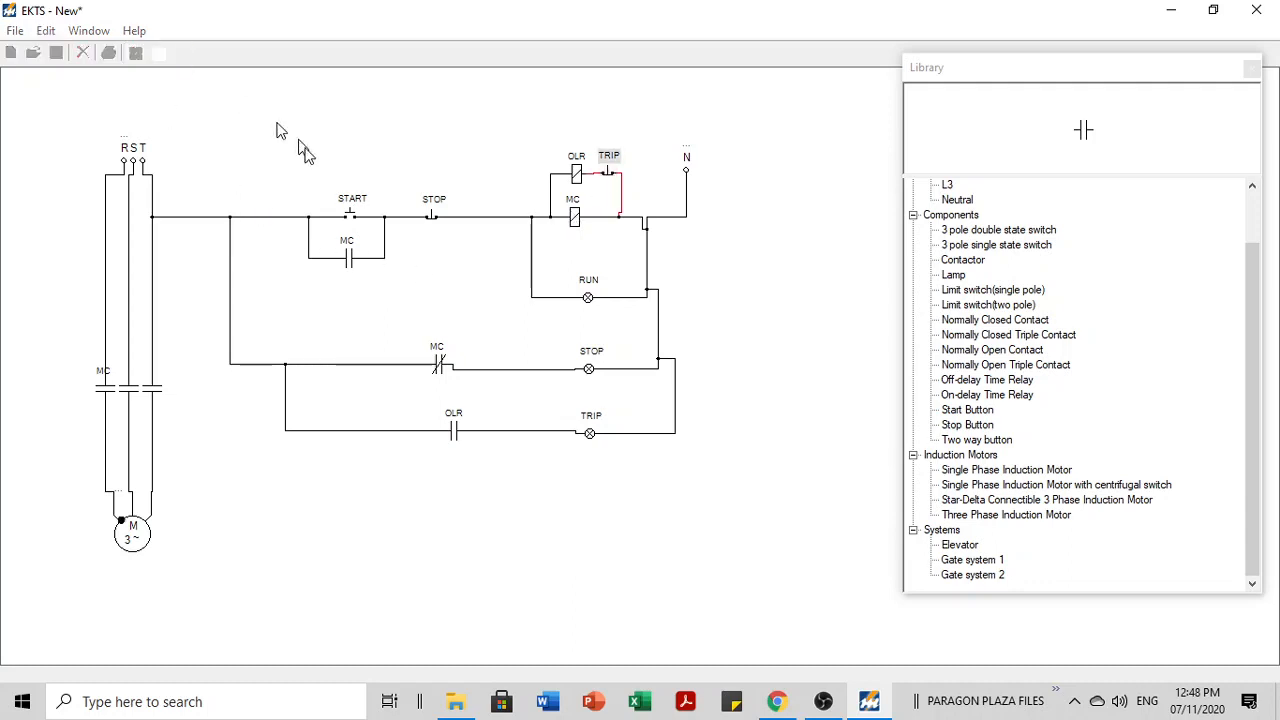
click(349, 216)
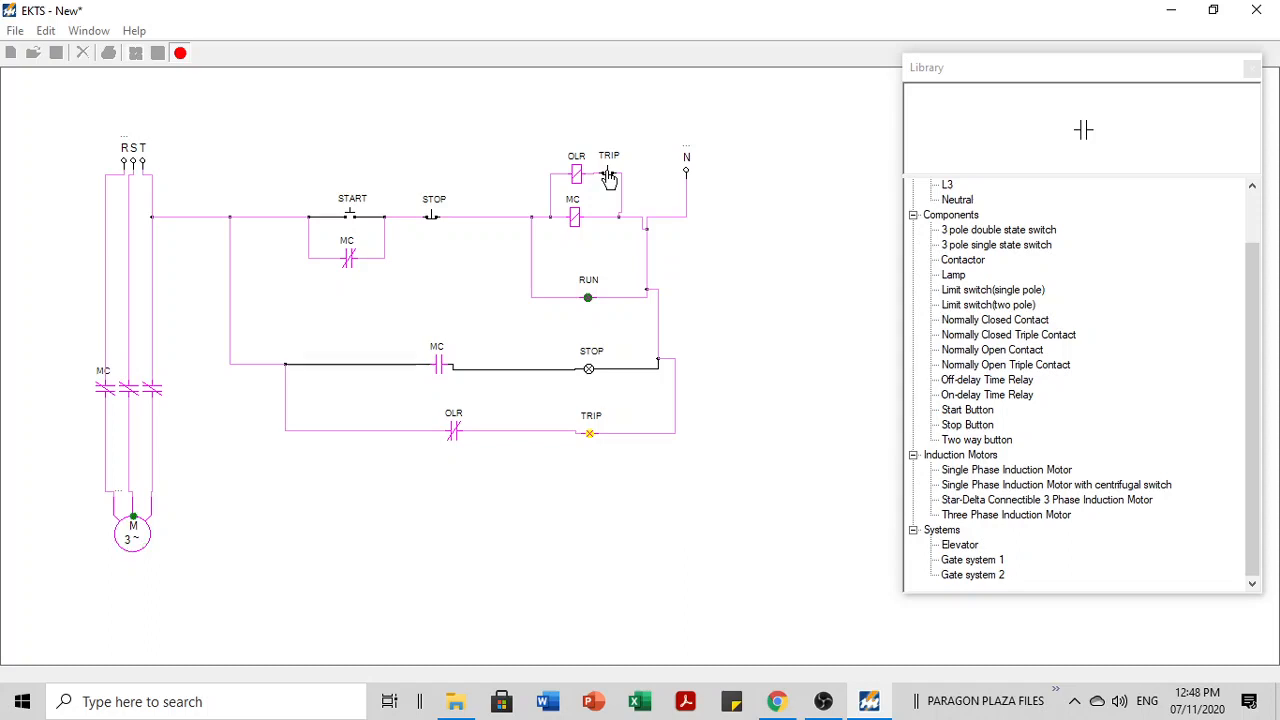
click(609, 177)
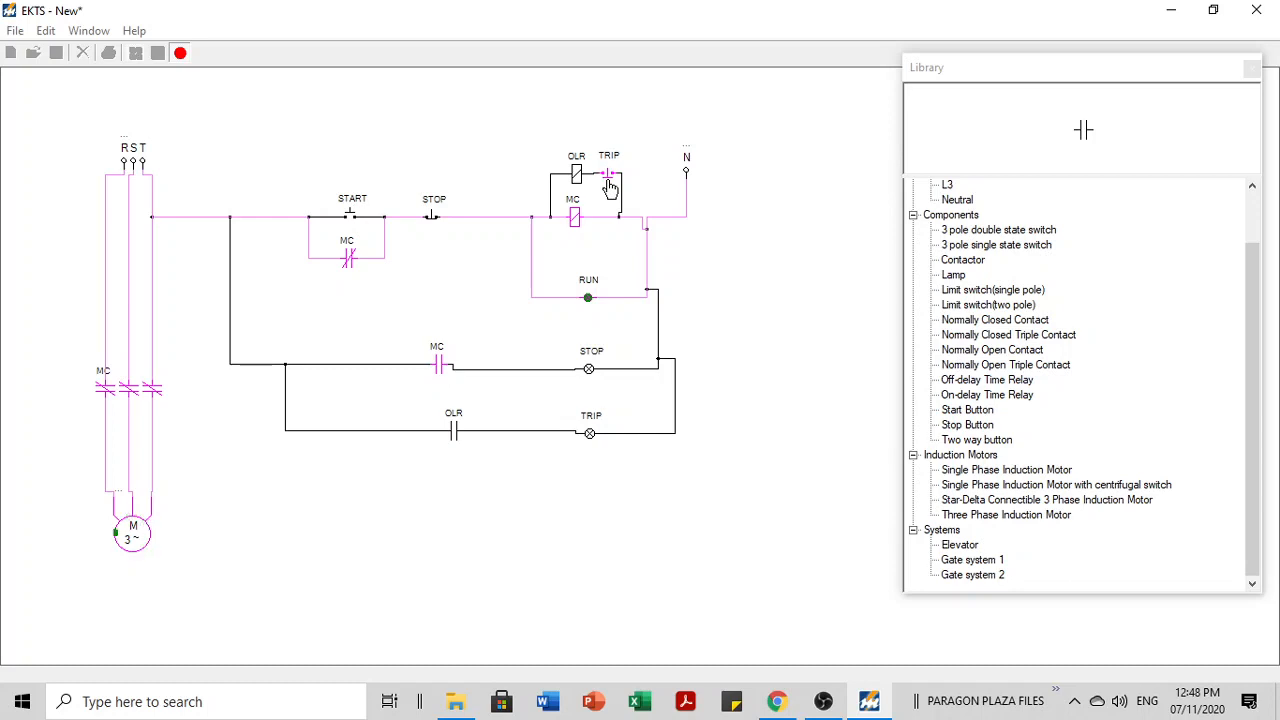
click(610, 188)
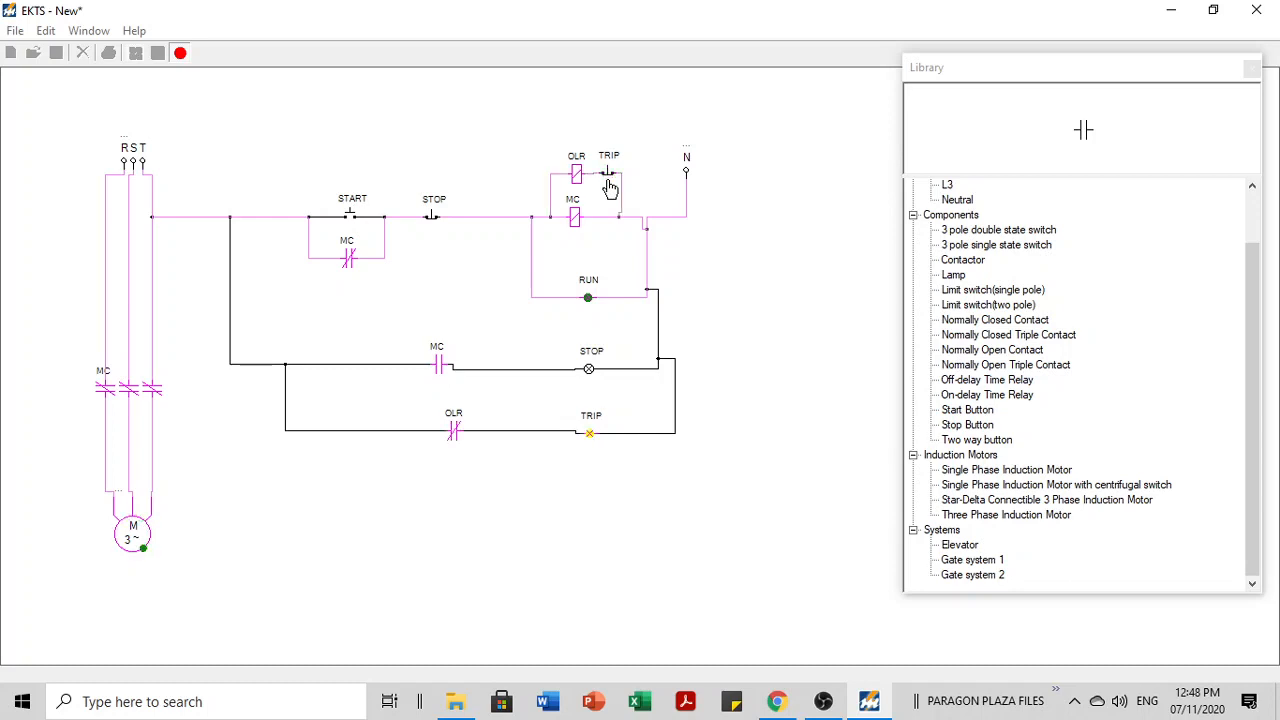
Step: Stop the simulation and replace the normally open OLR contact beside the TRIP lamp with a normally closed contact
click(180, 54)
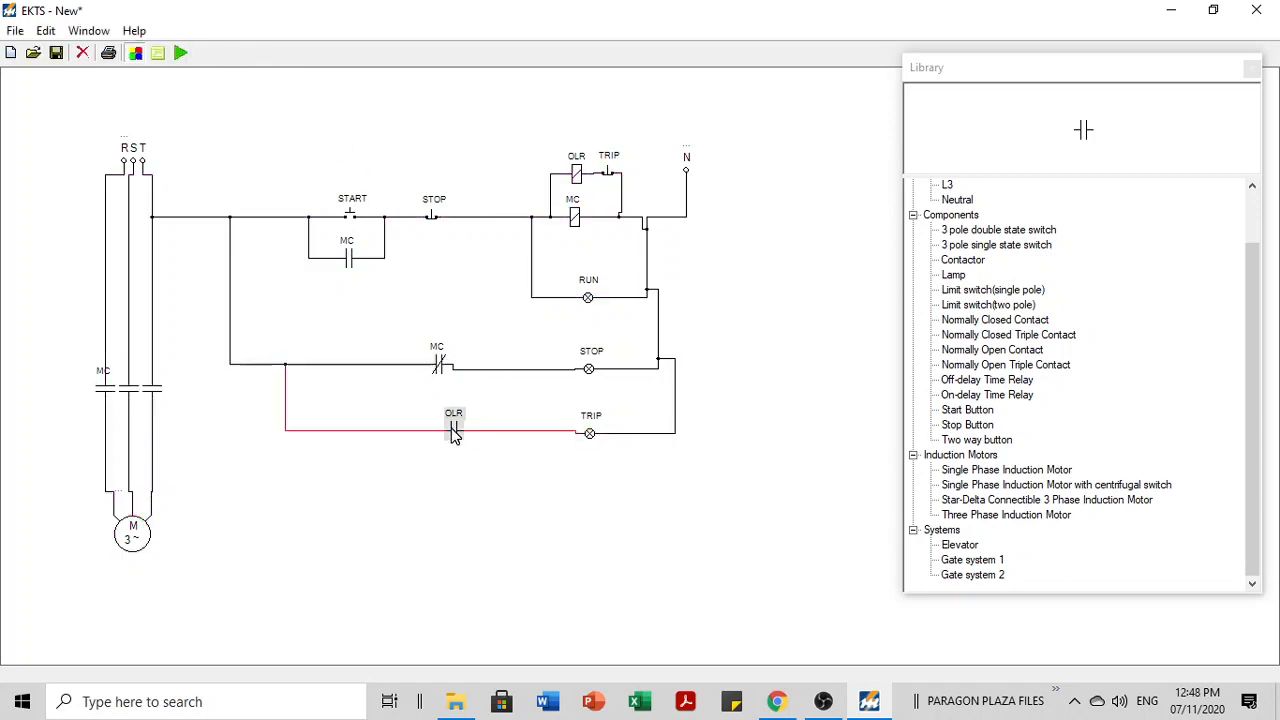
key(Delete)
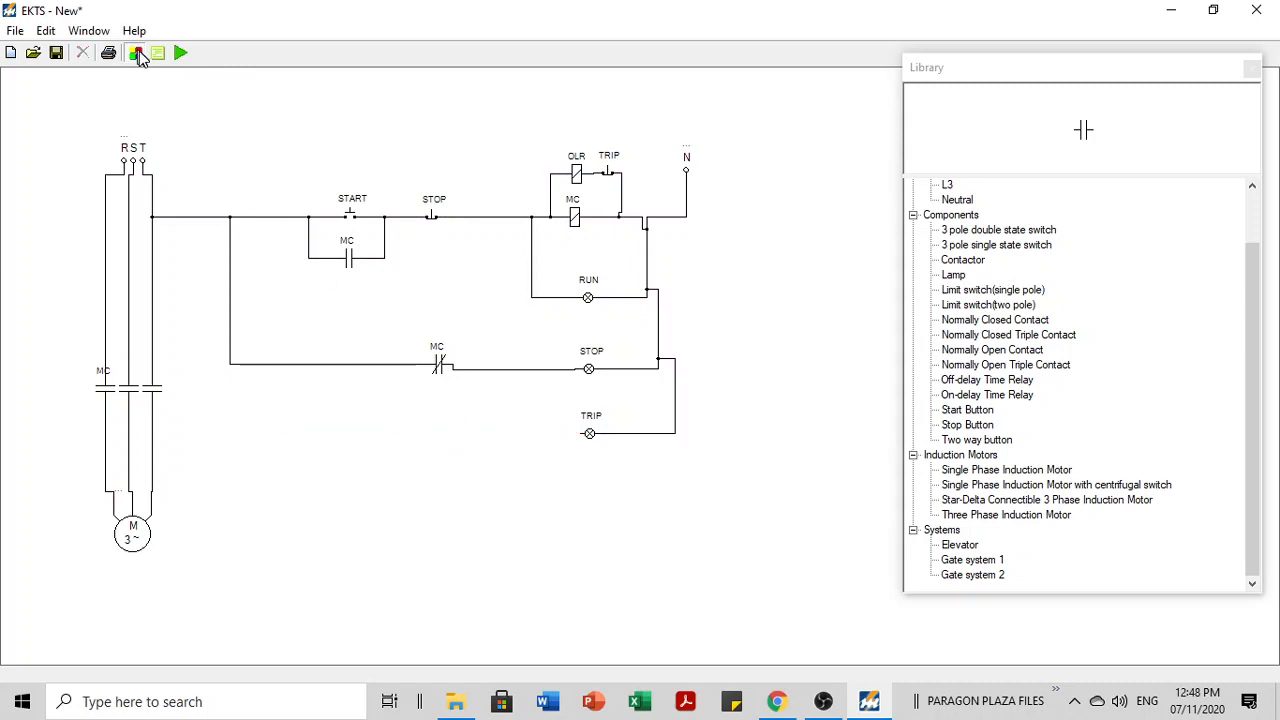
click(137, 52)
click(137, 52)
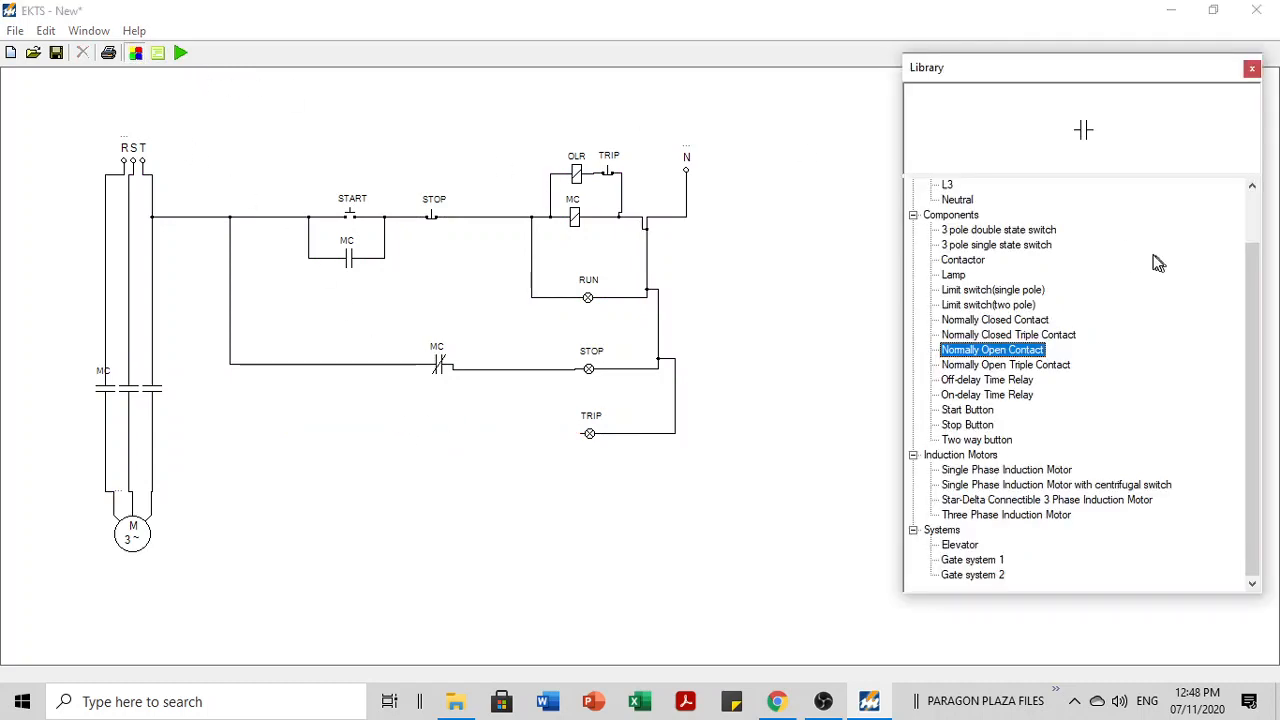
double_click(1012, 326)
click(22, 100)
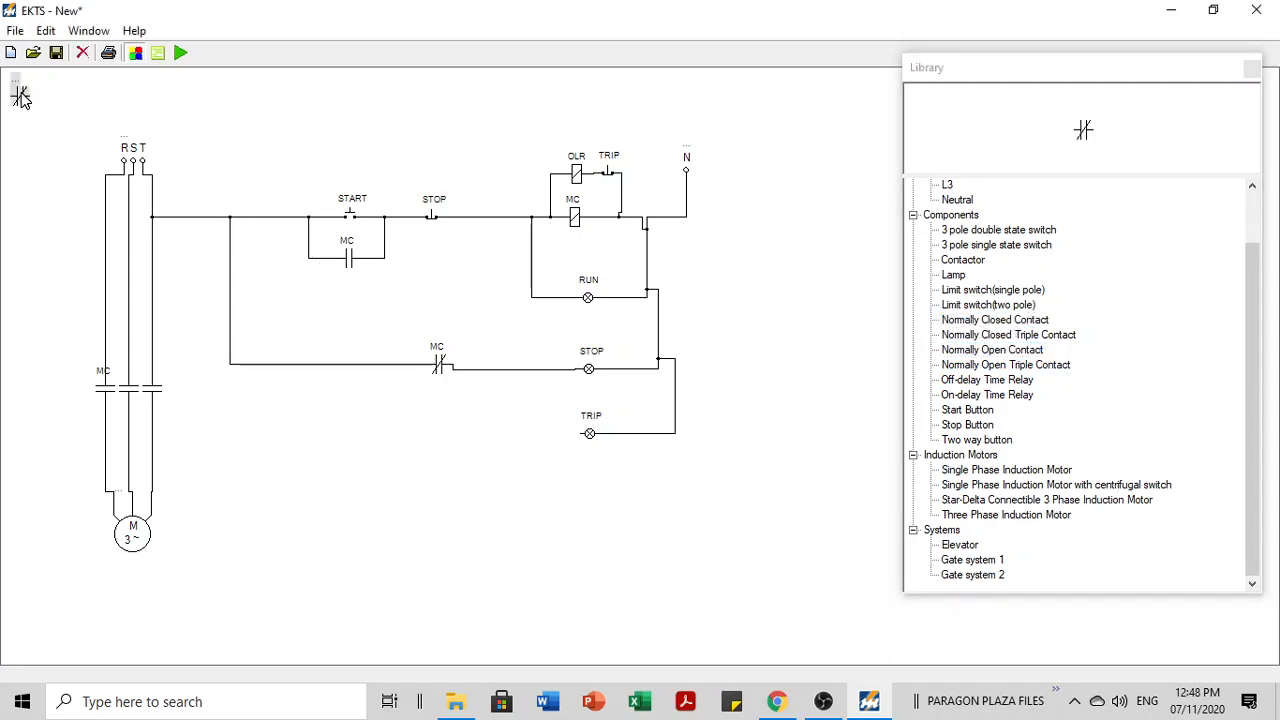
drag(22, 100, 436, 427)
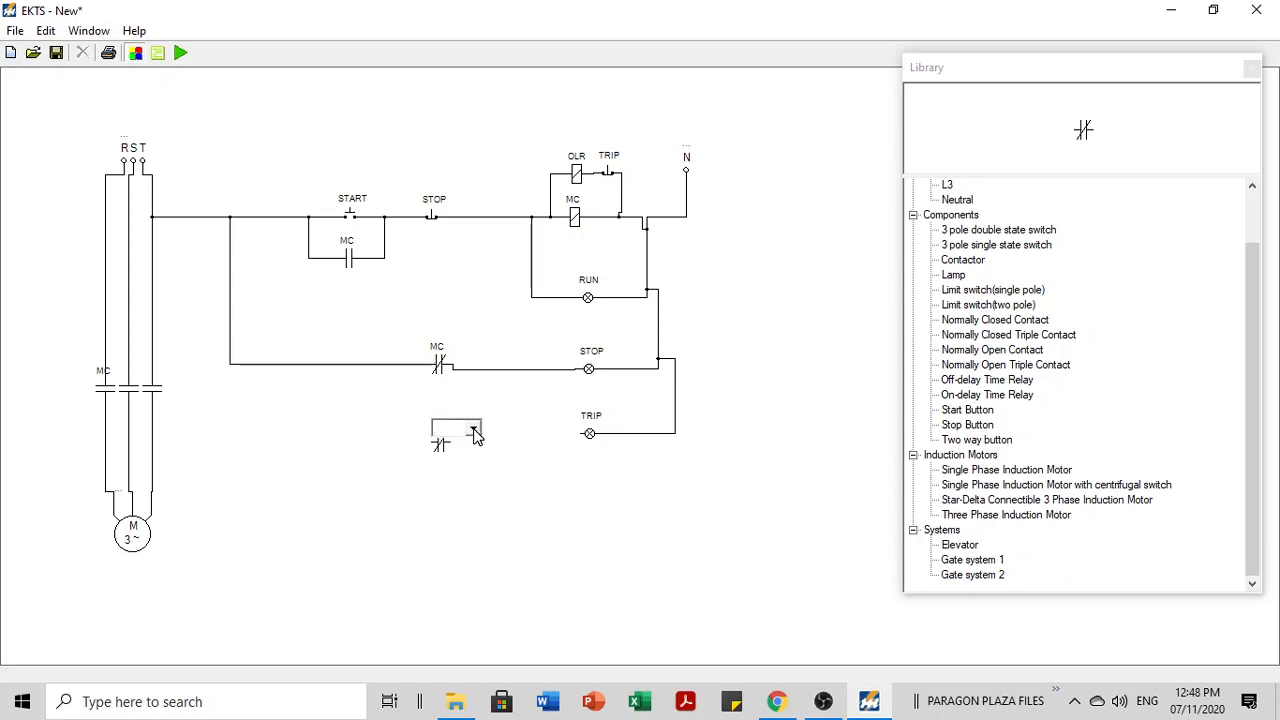
Step: Label the new normally closed contact OLR and wire it between the TRIP lamp and the supply line feeding the normally closed MC contact
click(473, 428)
click(452, 456)
click(472, 477)
drag(452, 442, 580, 436)
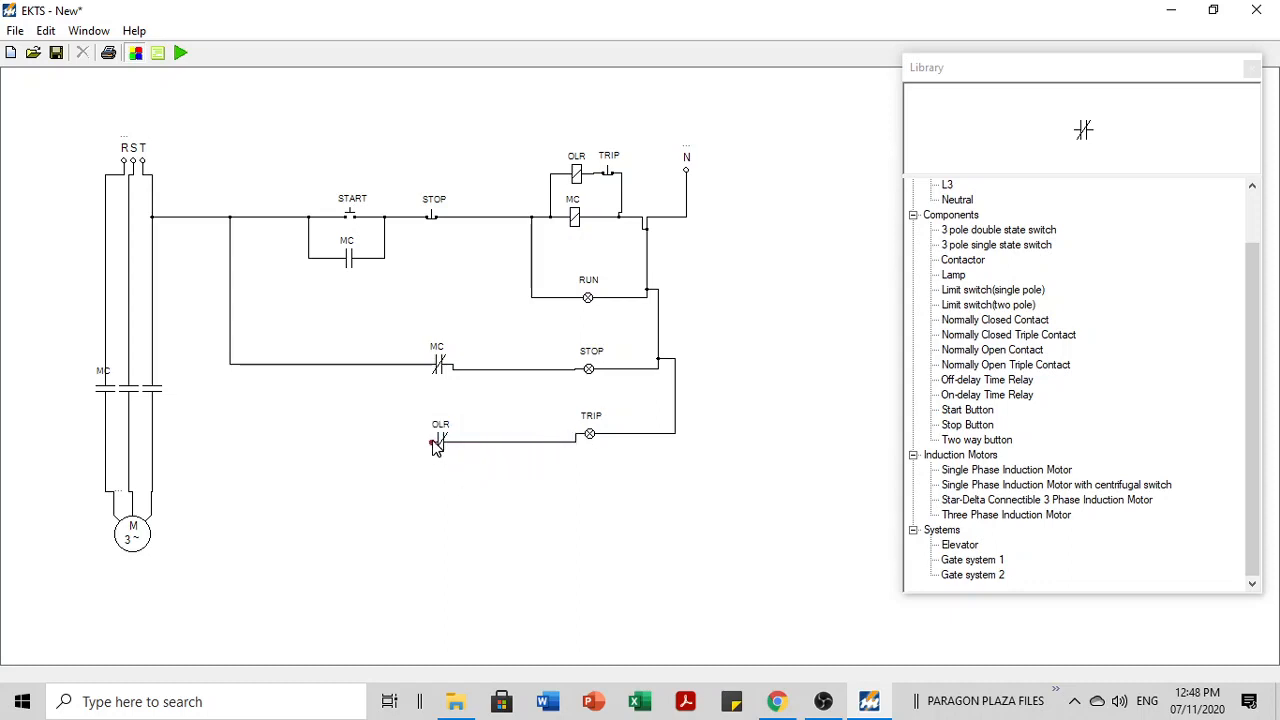
drag(246, 364, 434, 442)
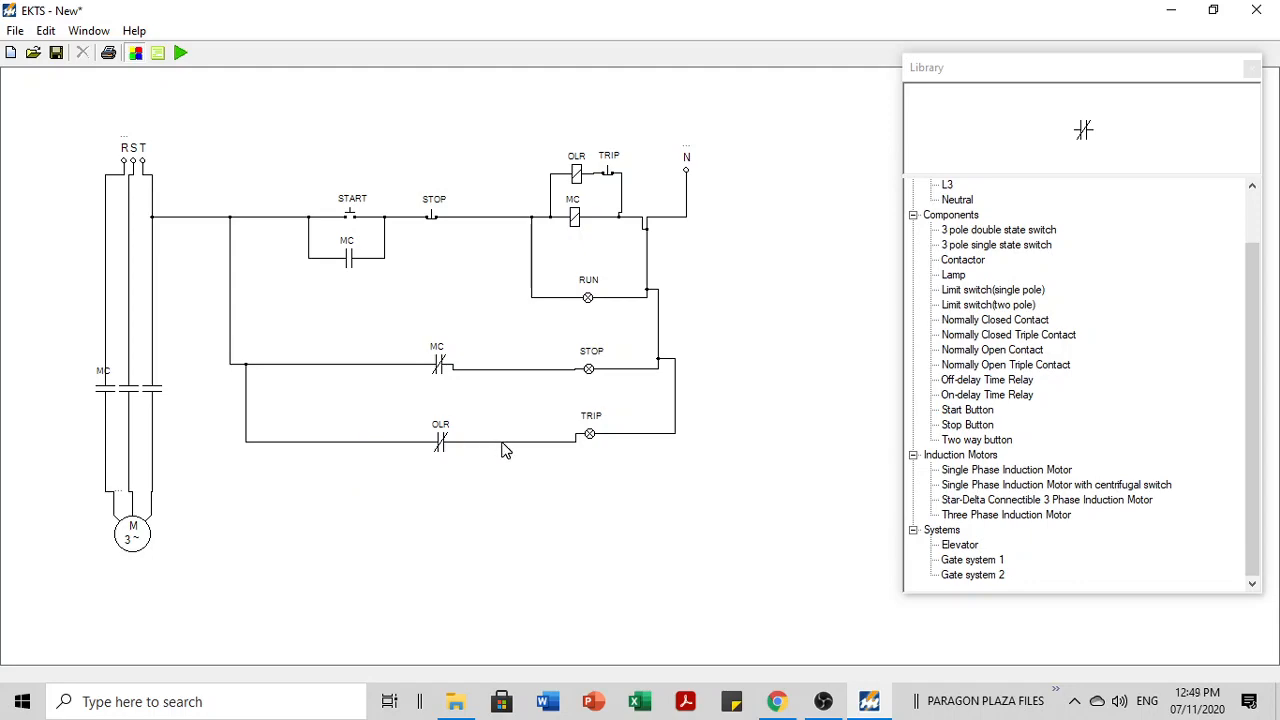
Step: Check the overload relay wiring in the reference video in Chrome, and return to the EKTS circuit to inspect the TRIP button
click(778, 702)
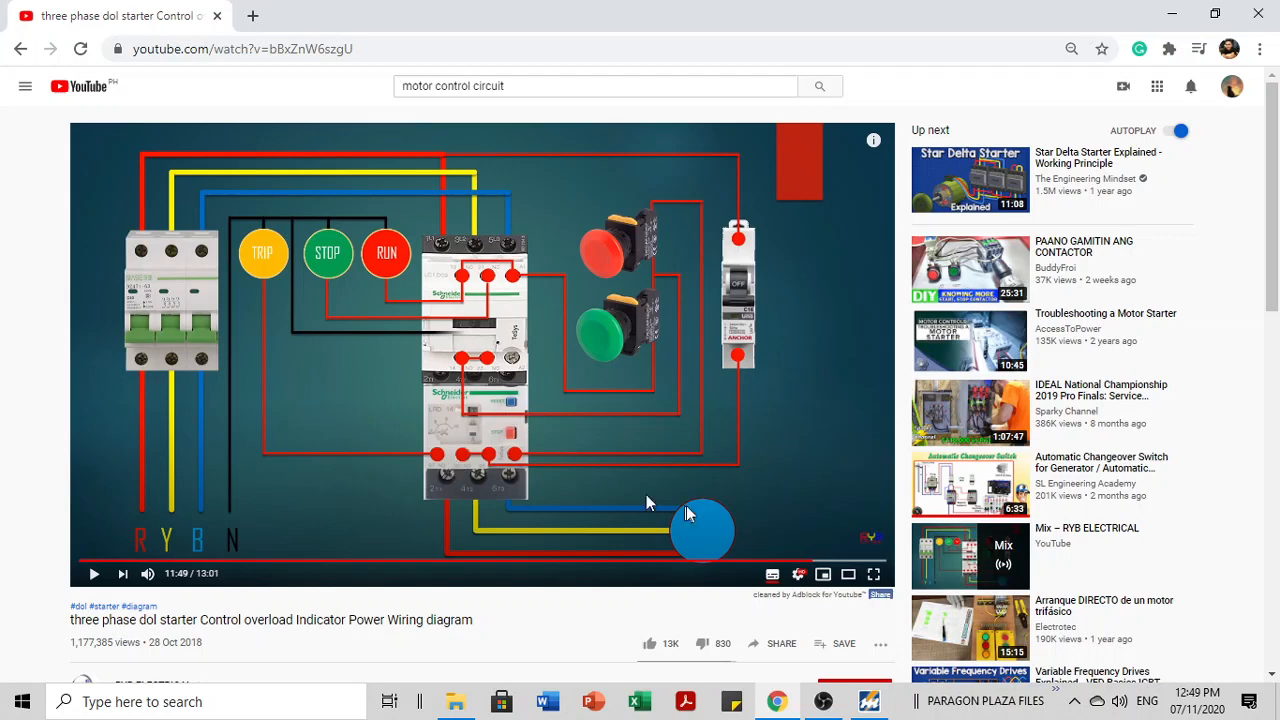
click(869, 701)
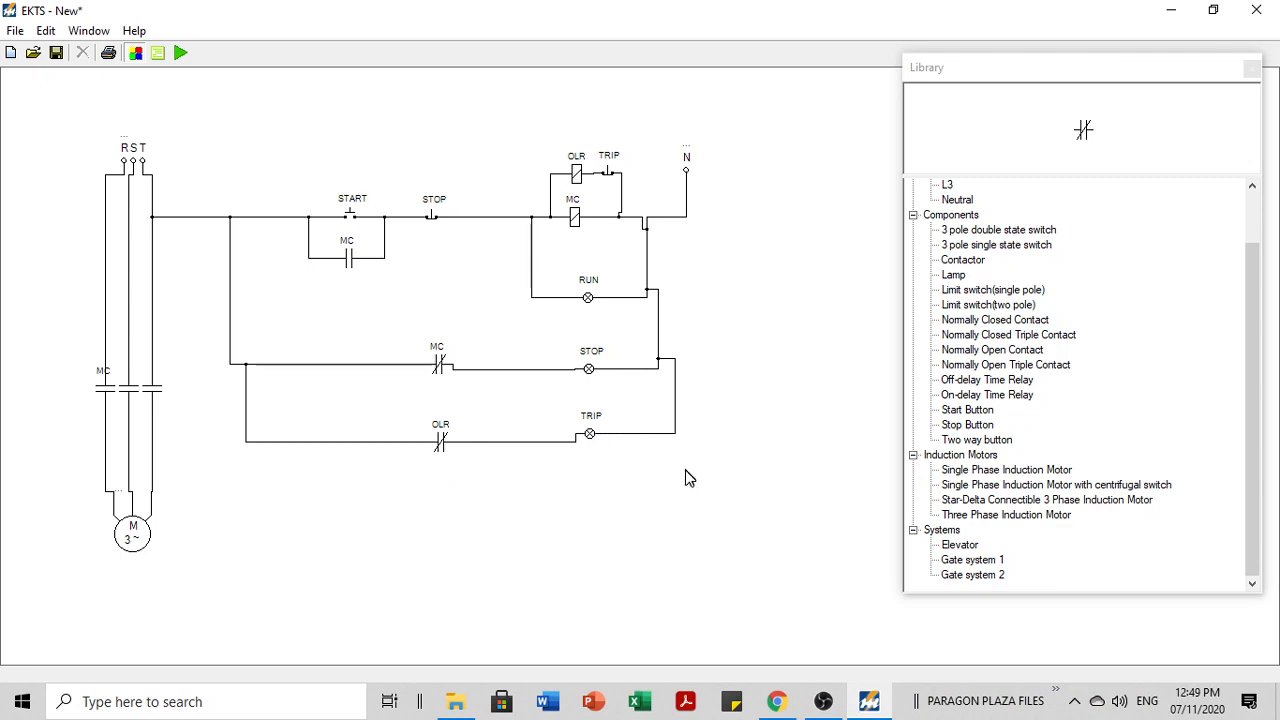
click(610, 178)
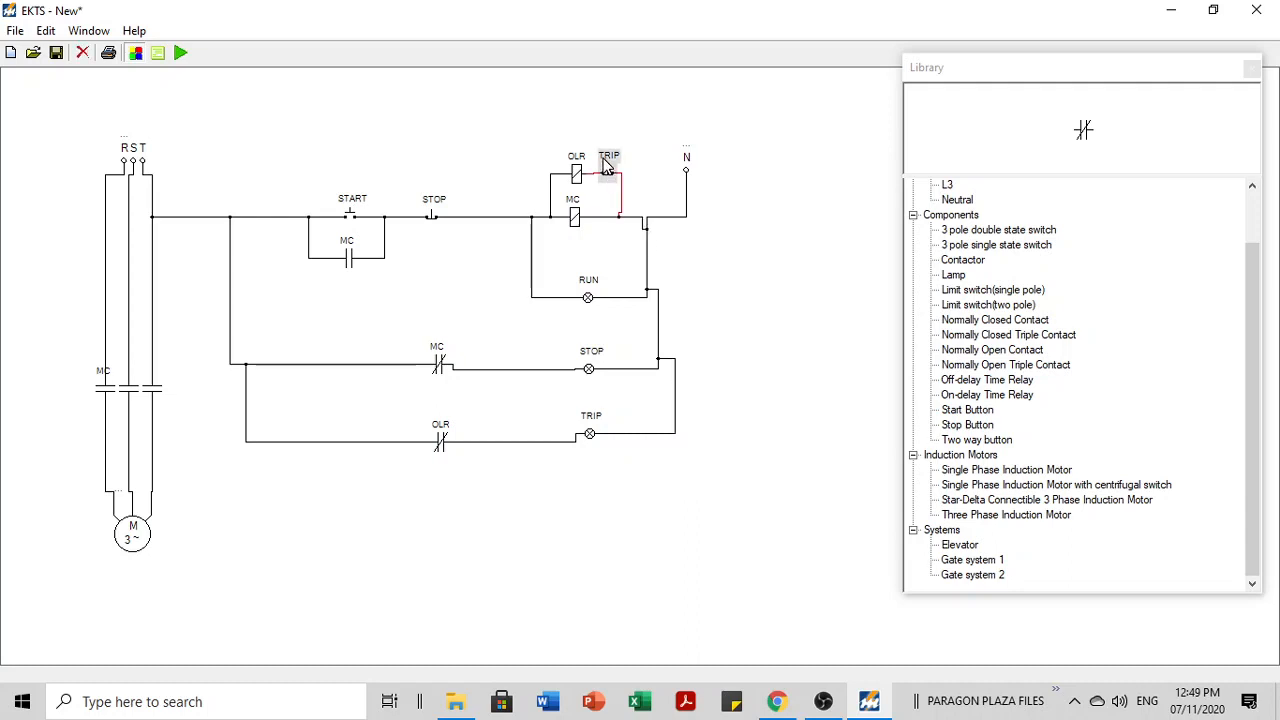
Step: Run the simulation, energise the circuit with START, operate the TRIP button twice to test the TRIP lamp, and stop the simulation
click(181, 53)
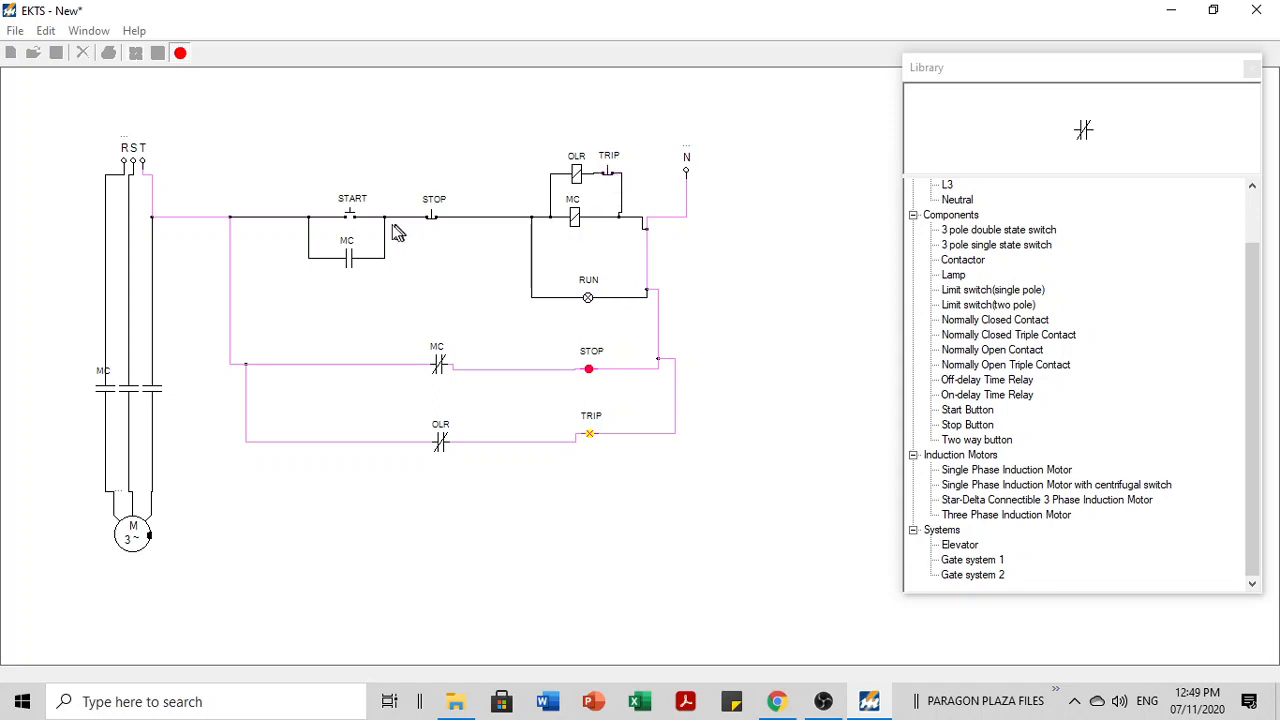
click(355, 220)
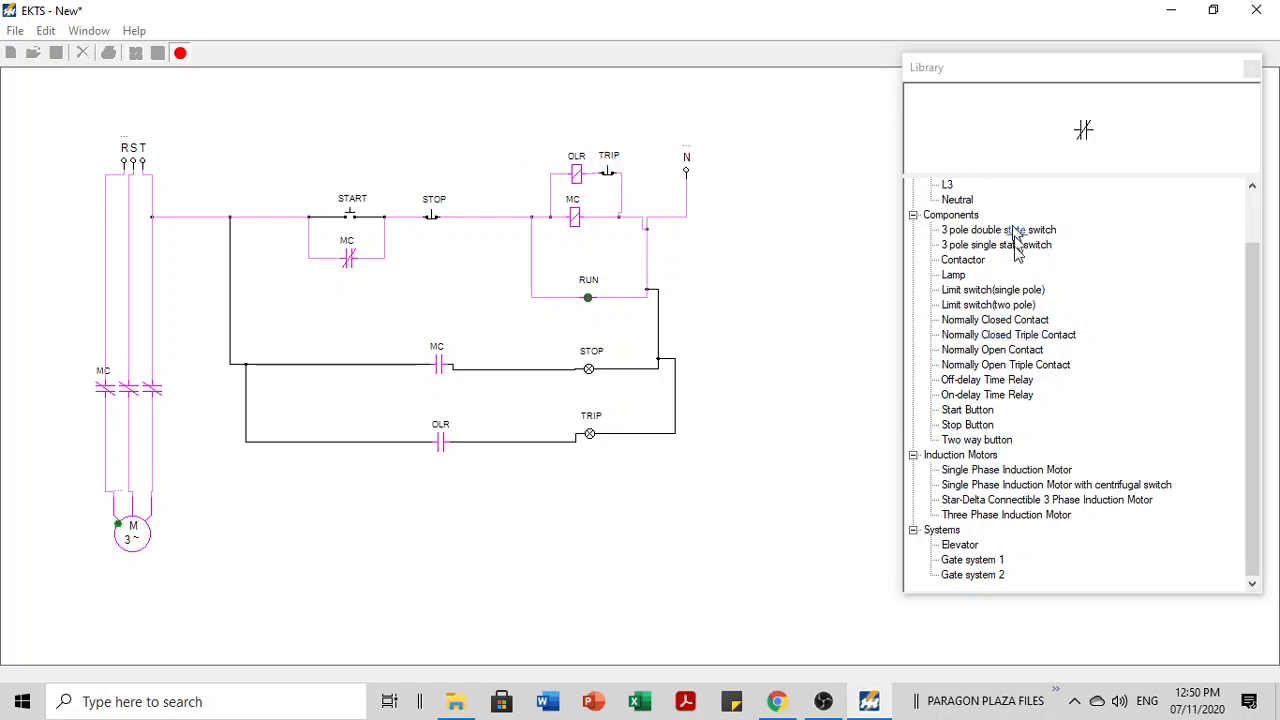
drag(1255, 313, 1217, 208)
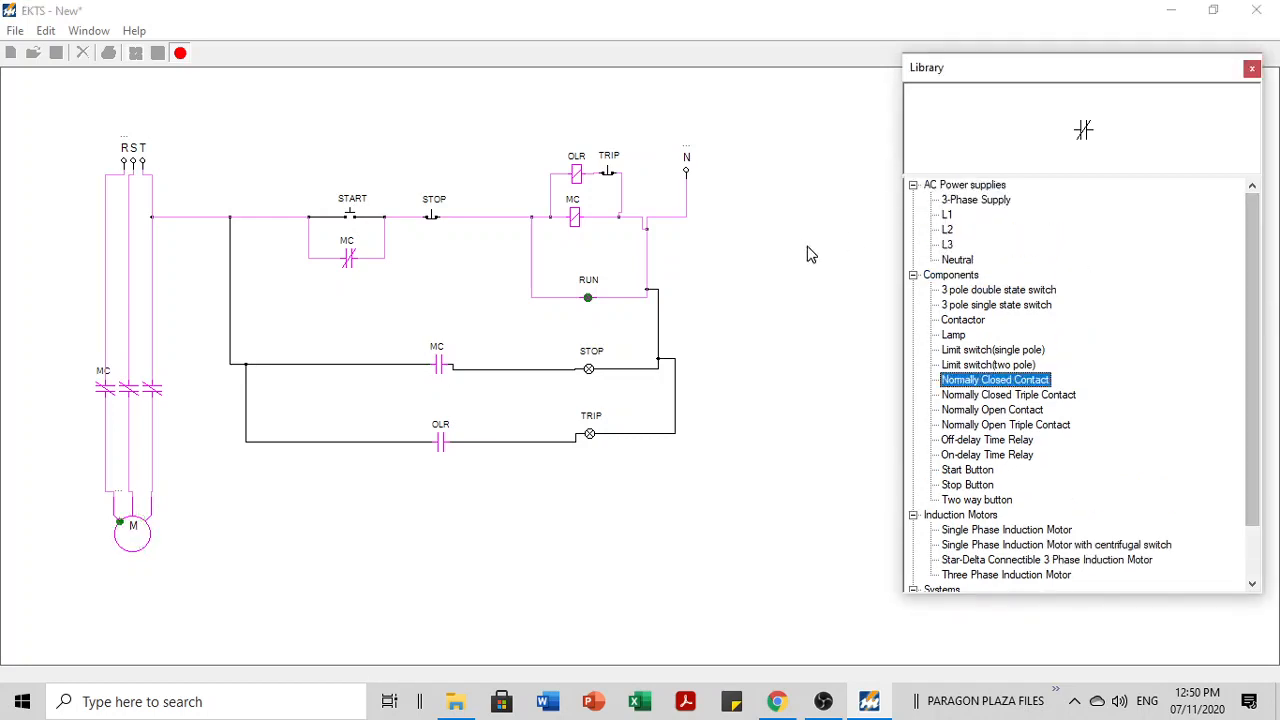
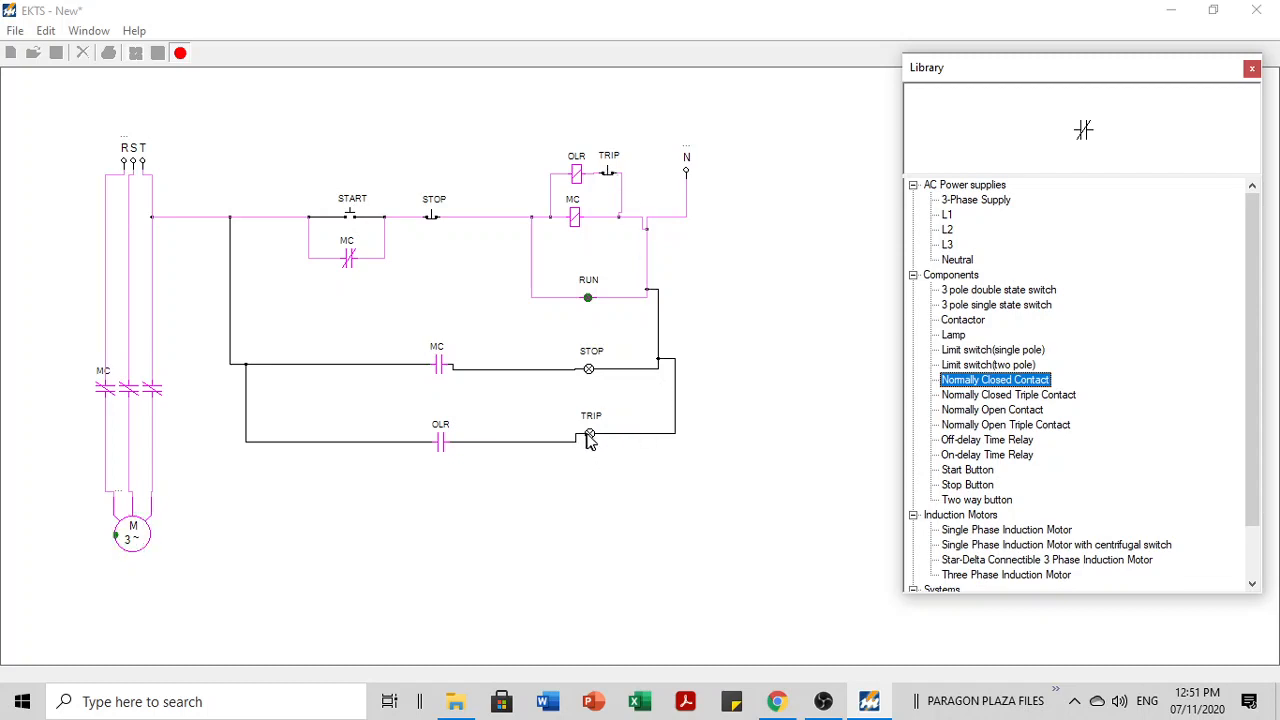
click(607, 176)
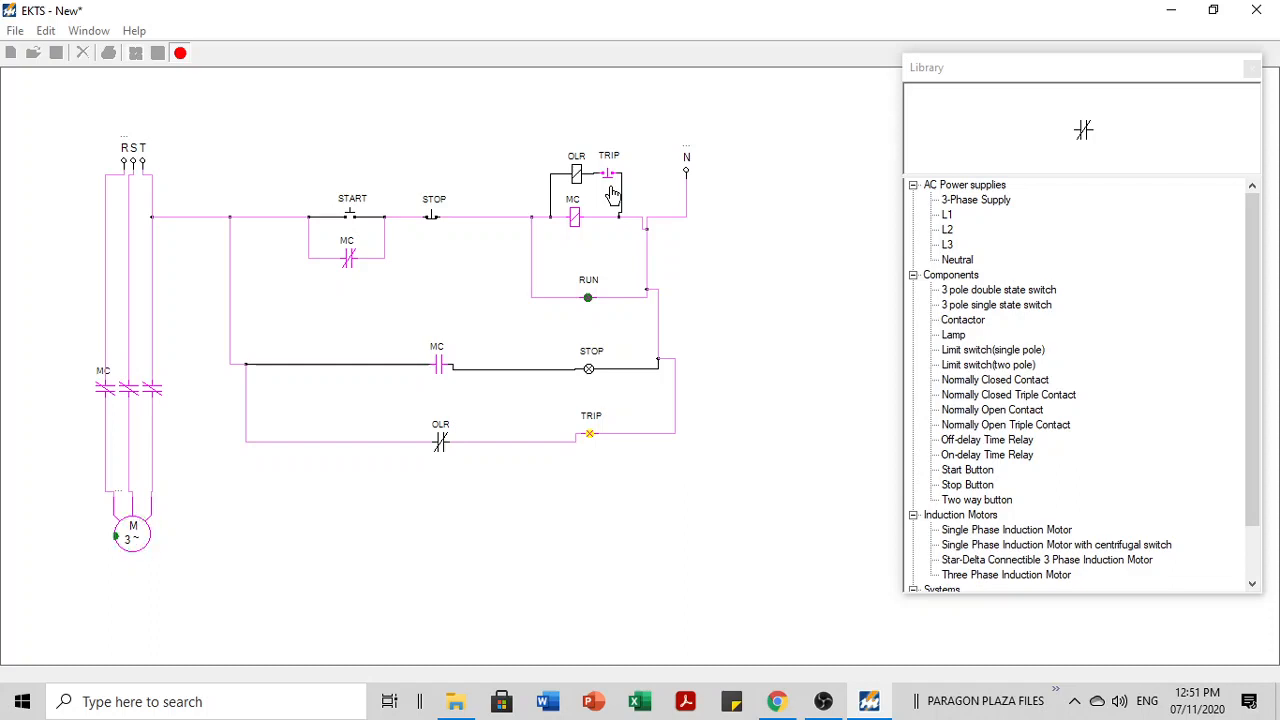
click(612, 188)
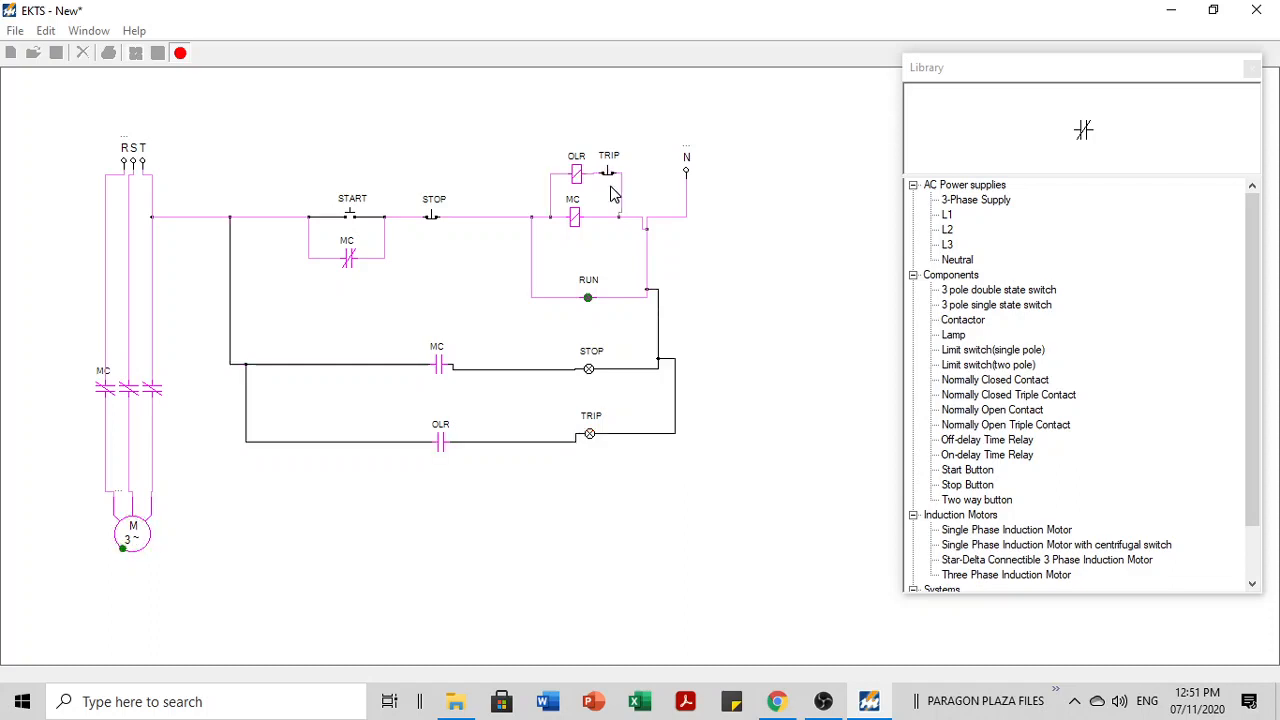
click(180, 53)
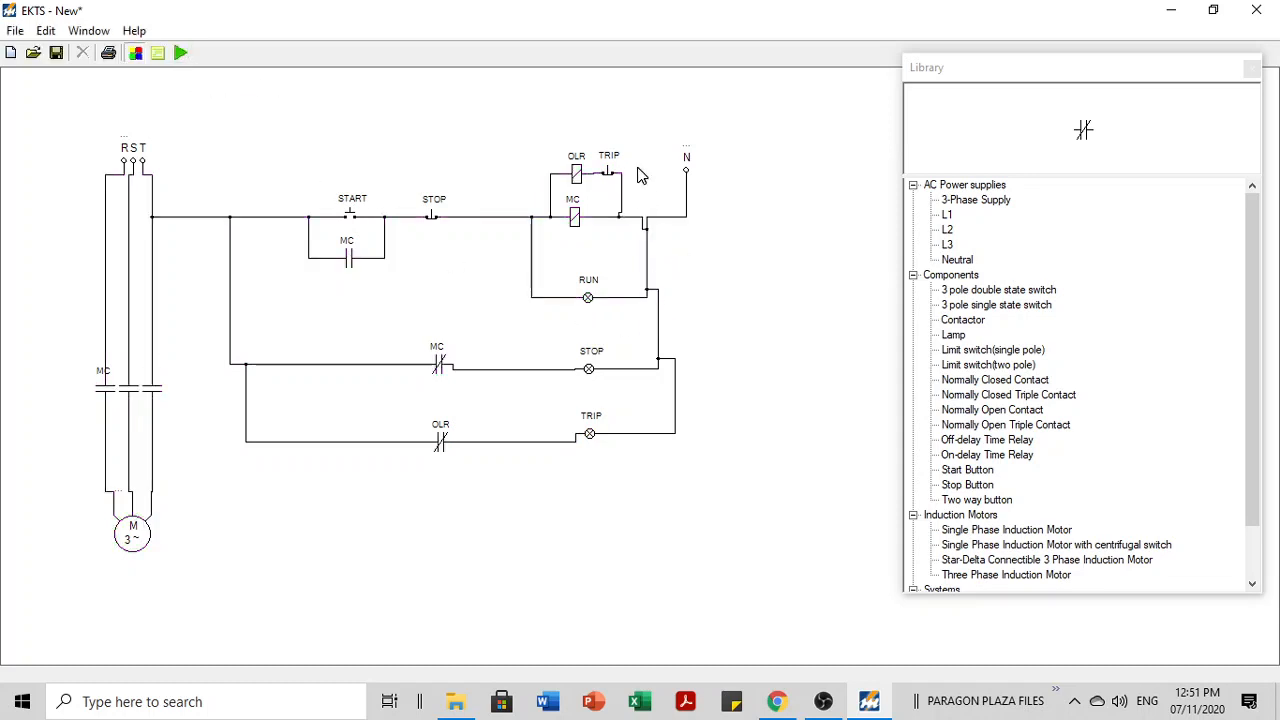
Step: Delete the wire between the STOP button and the coil branch, and add a normally closed contact beside the neutral line
click(489, 219)
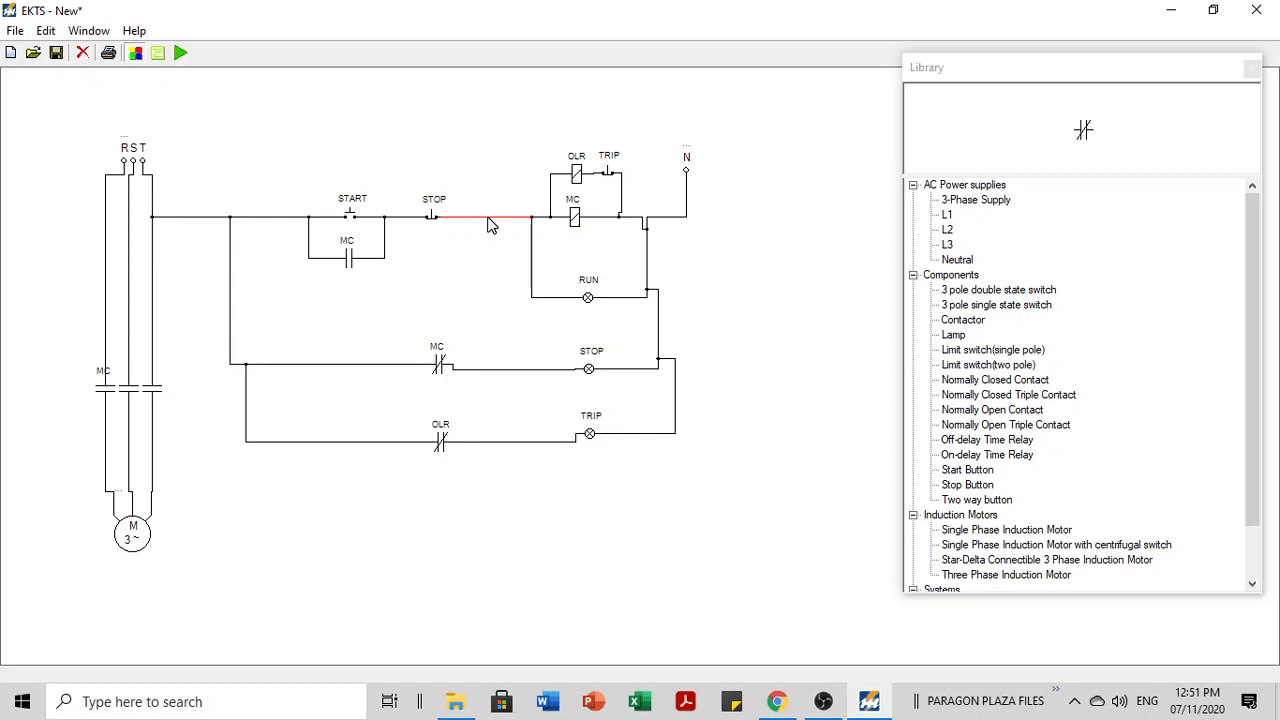
key(Delete)
double_click(1012, 384)
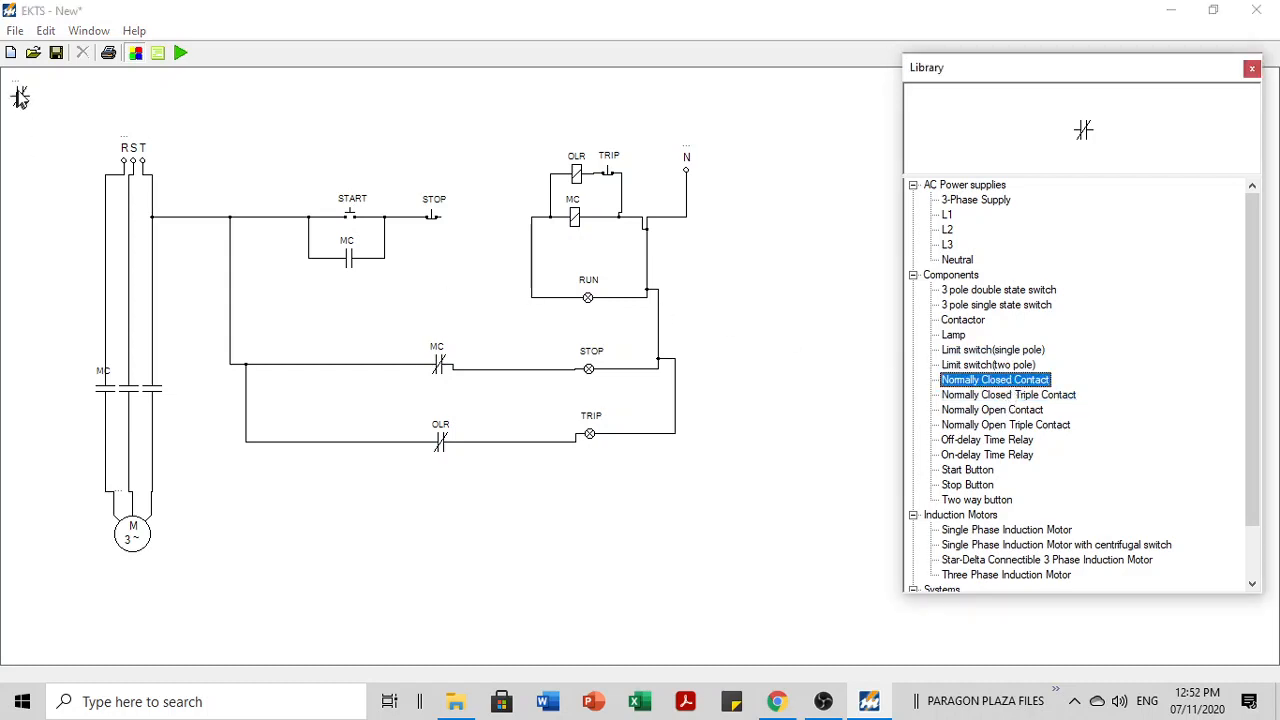
drag(20, 97, 706, 250)
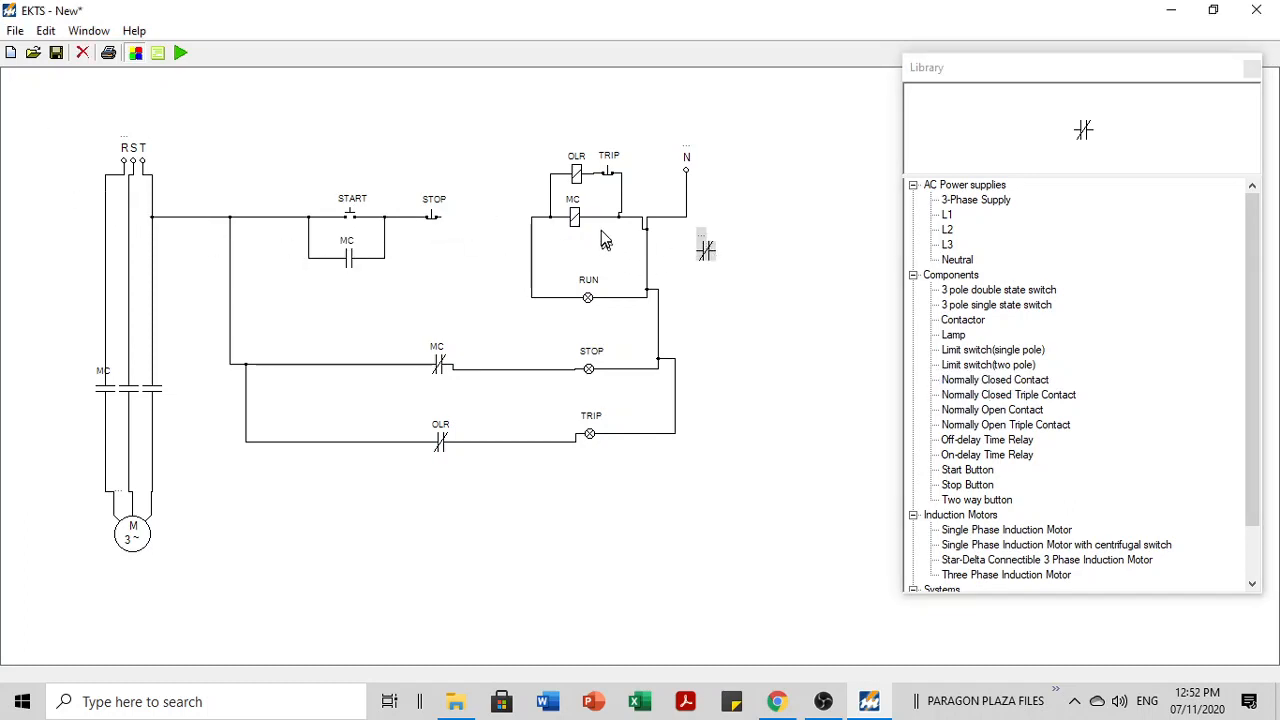
Step: Remove the wires linking the MC coil to neutral and connect the new normally closed contact in series between them
click(634, 217)
key(Delete)
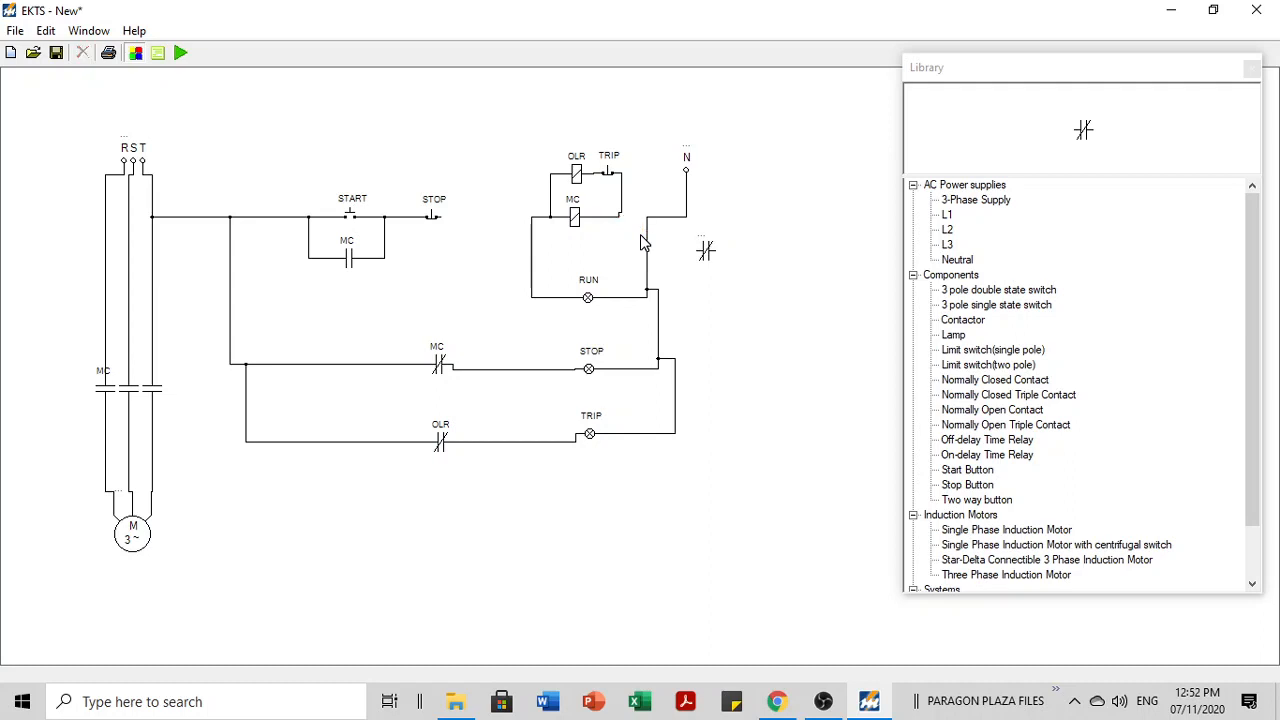
click(646, 250)
drag(646, 255, 652, 219)
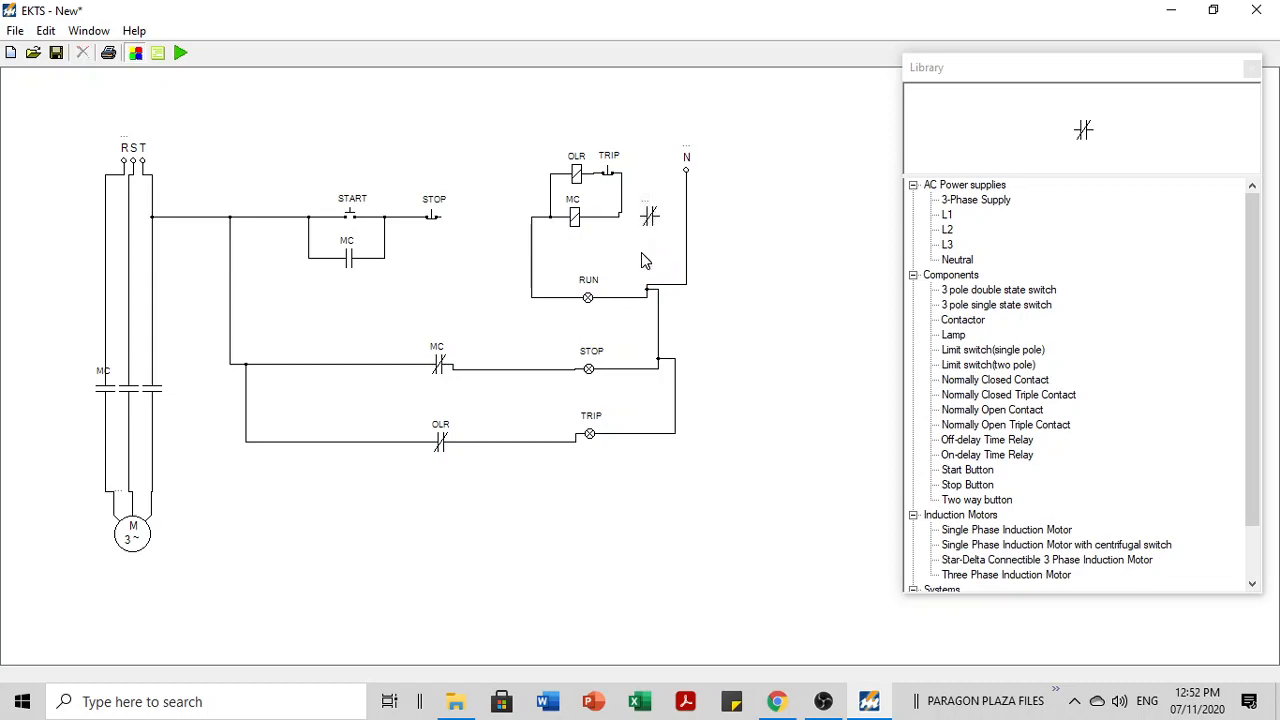
drag(675, 217, 608, 218)
Step: Assign the label OLR to the normally closed contact in series with the MC coil
double_click(644, 202)
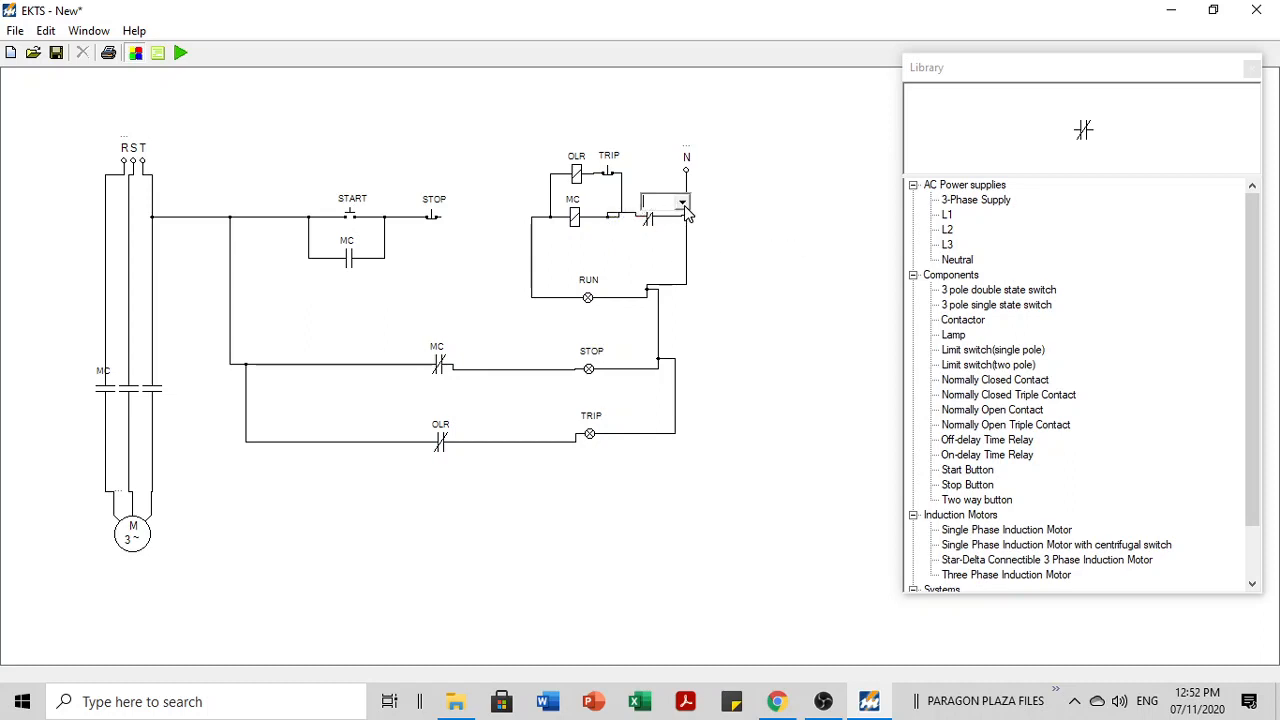
click(684, 204)
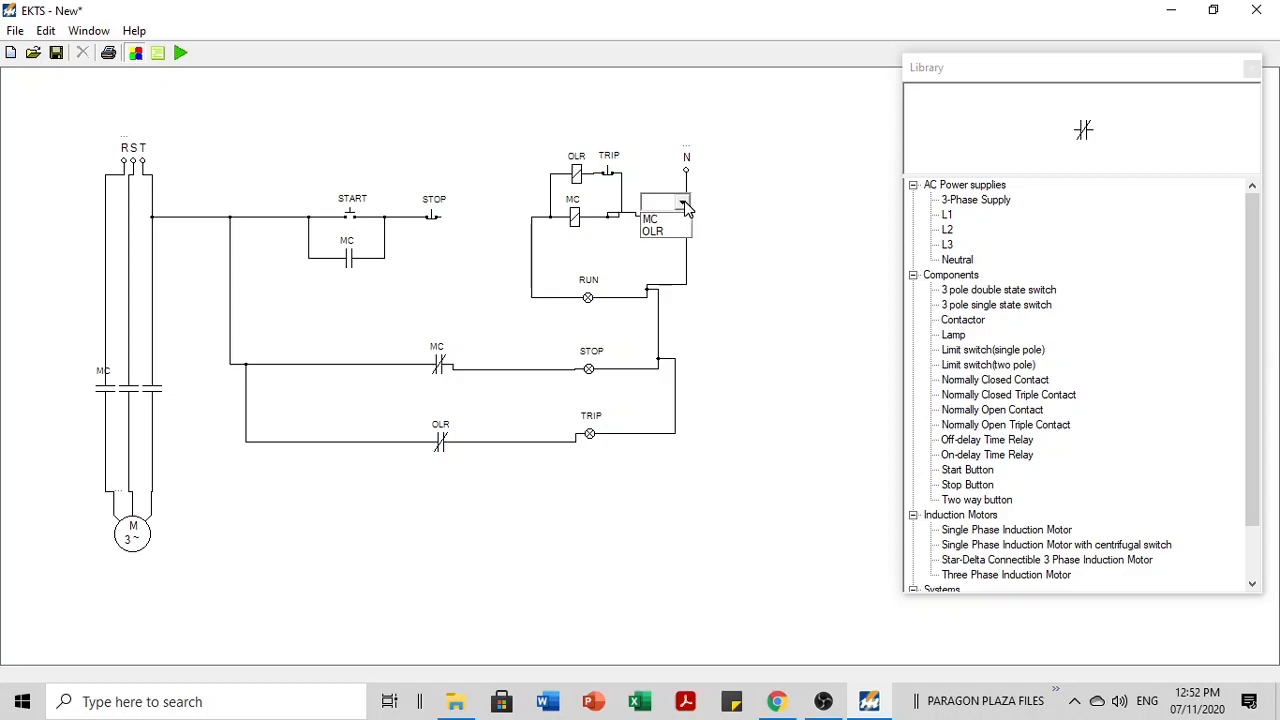
click(667, 232)
click(748, 228)
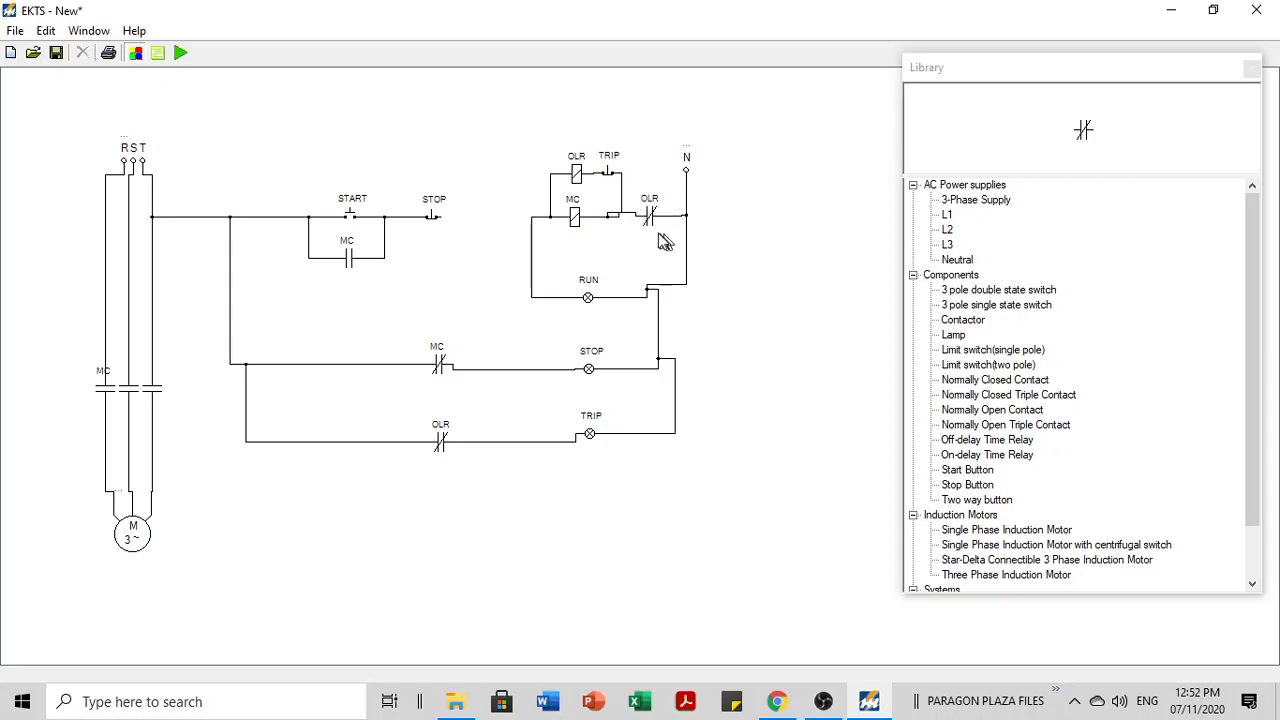
Step: Rewire the TRIP button directly to the neutral line and reconnect the STOP button to the branch feeding the MC and OLR coils
drag(655, 230, 649, 226)
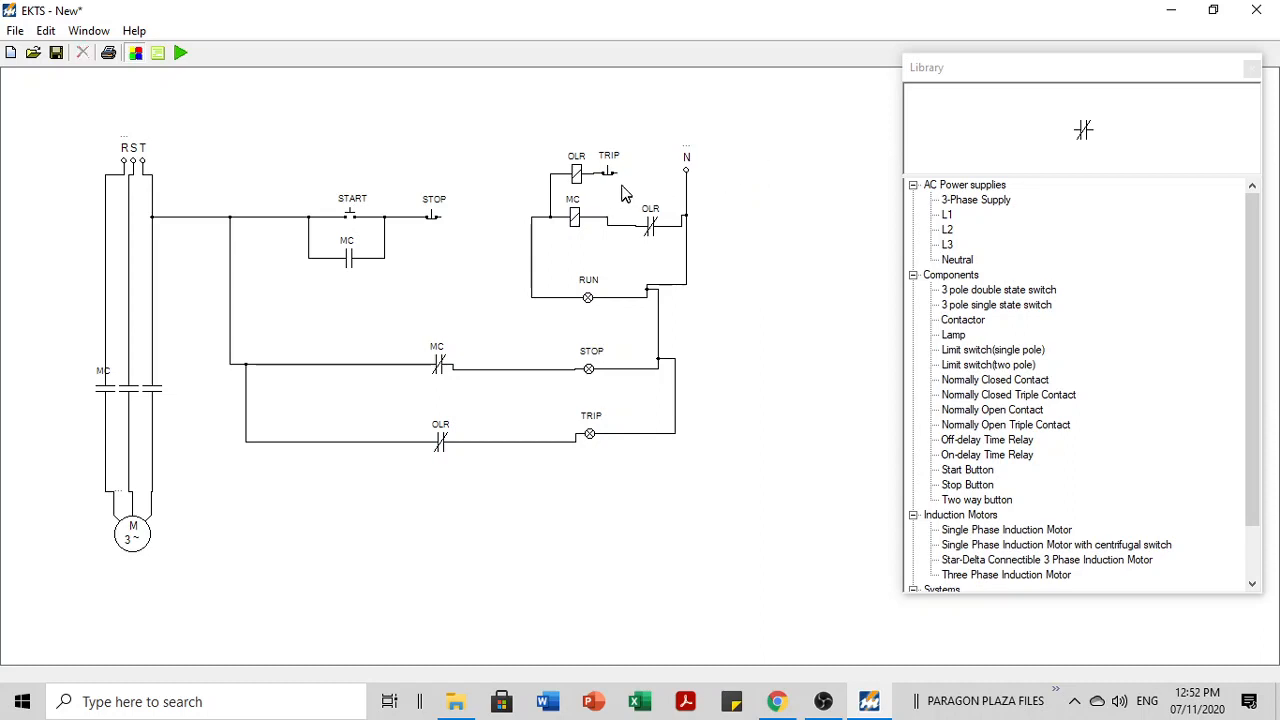
drag(611, 178, 687, 184)
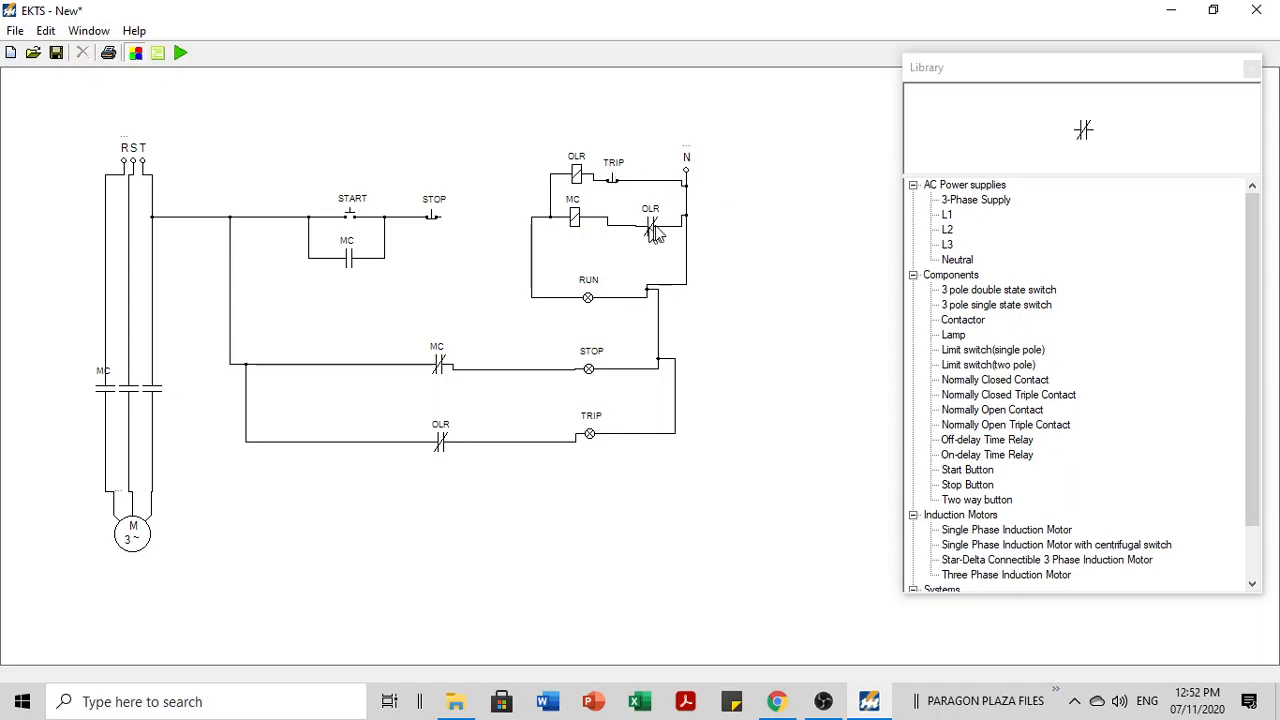
drag(657, 230, 645, 216)
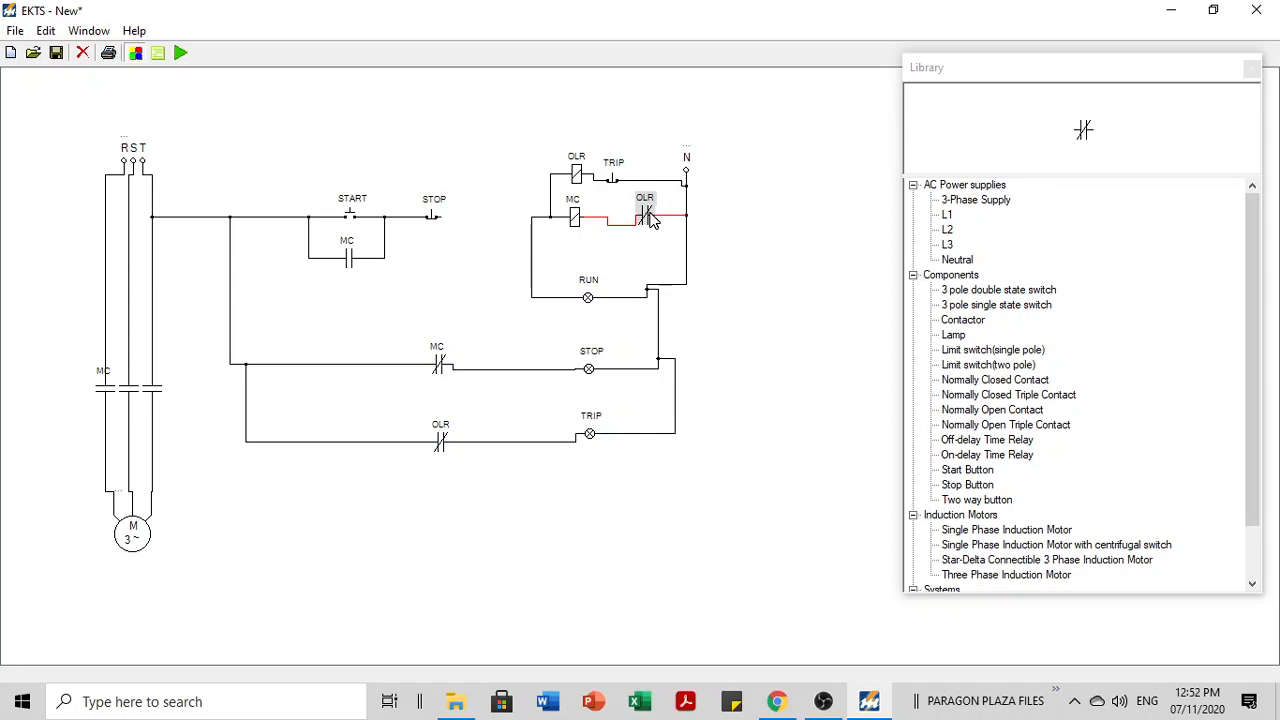
click(771, 214)
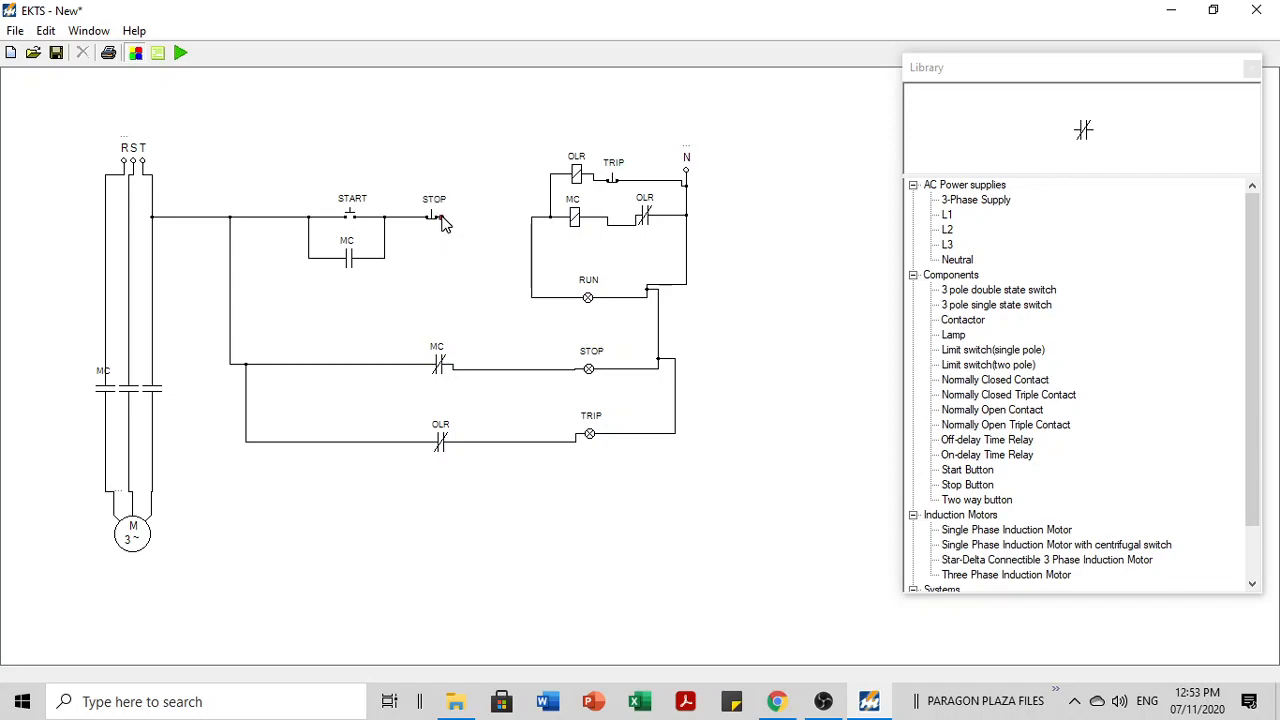
drag(441, 217, 530, 226)
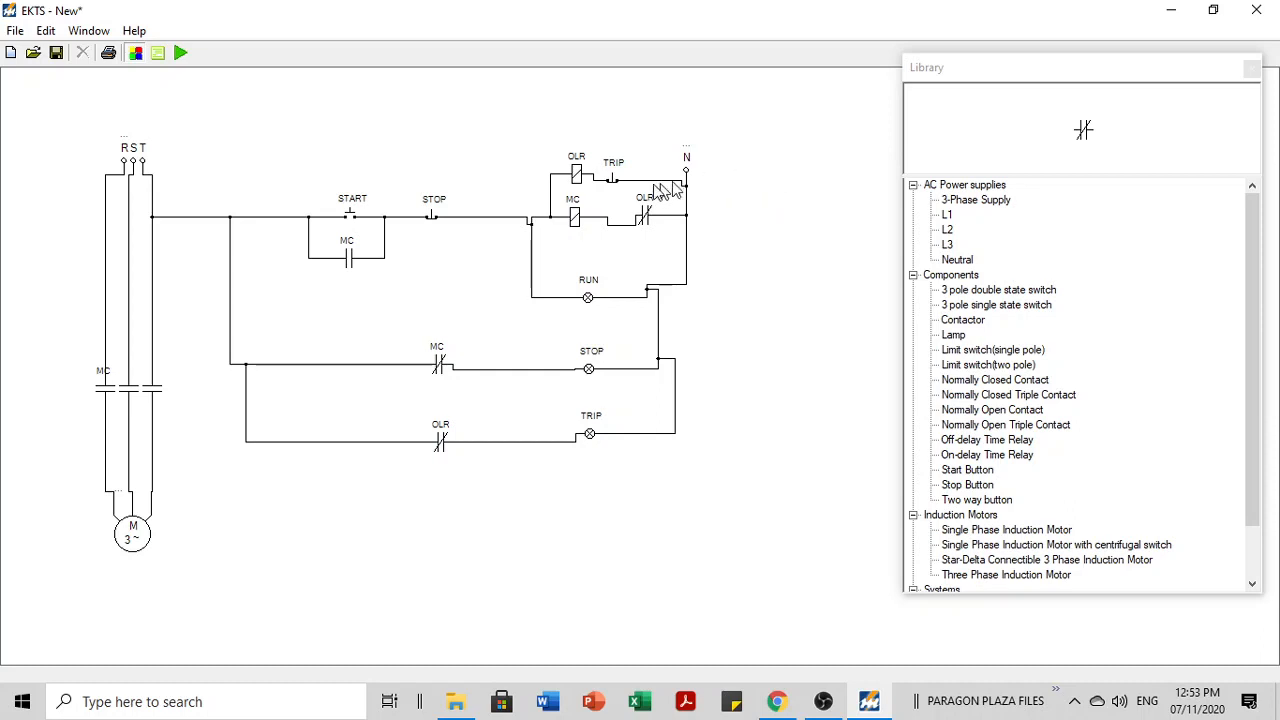
Step: Delete the TRIP stop button, place a start button beside the OLR coil, and raise the neutral terminal above that branch
click(615, 185)
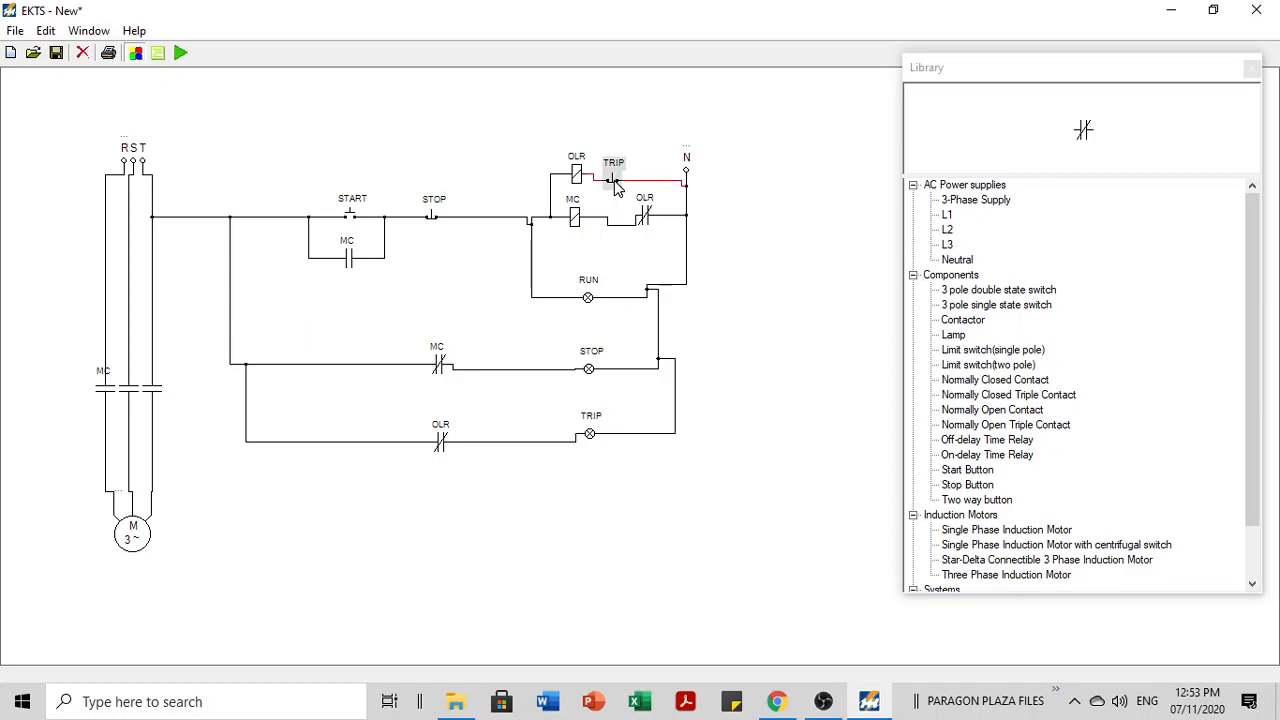
key(Delete)
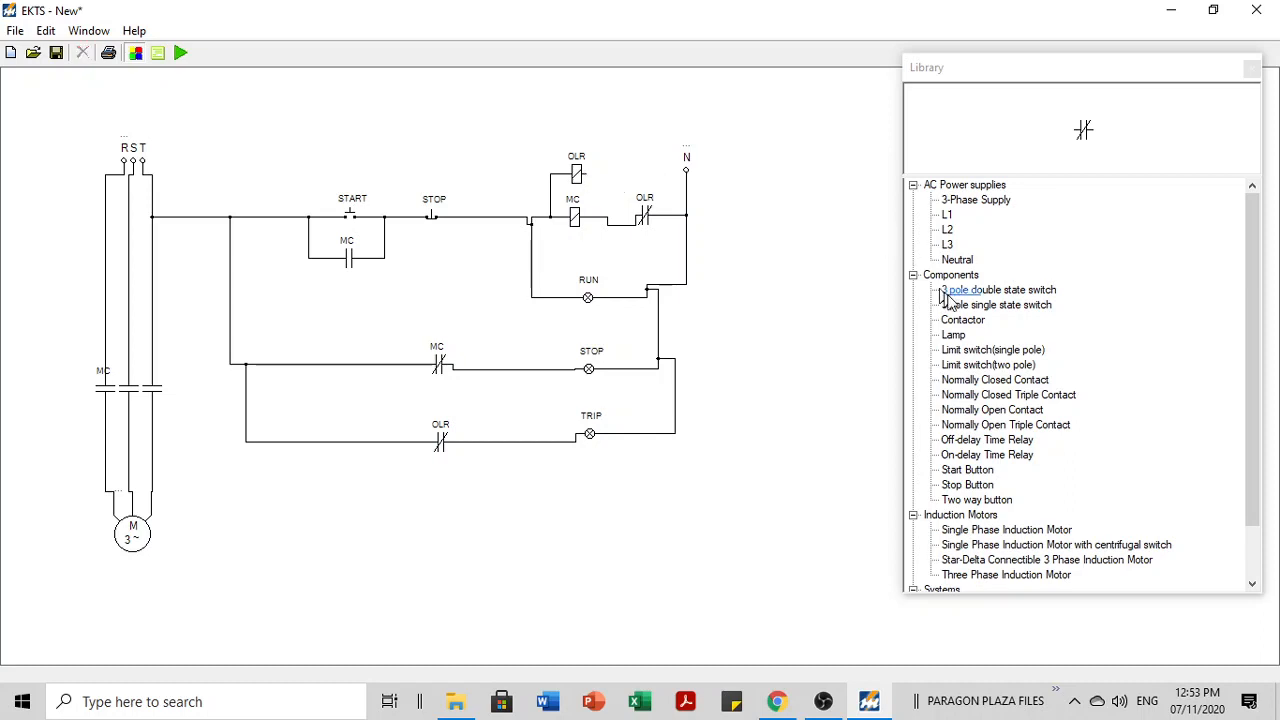
click(986, 476)
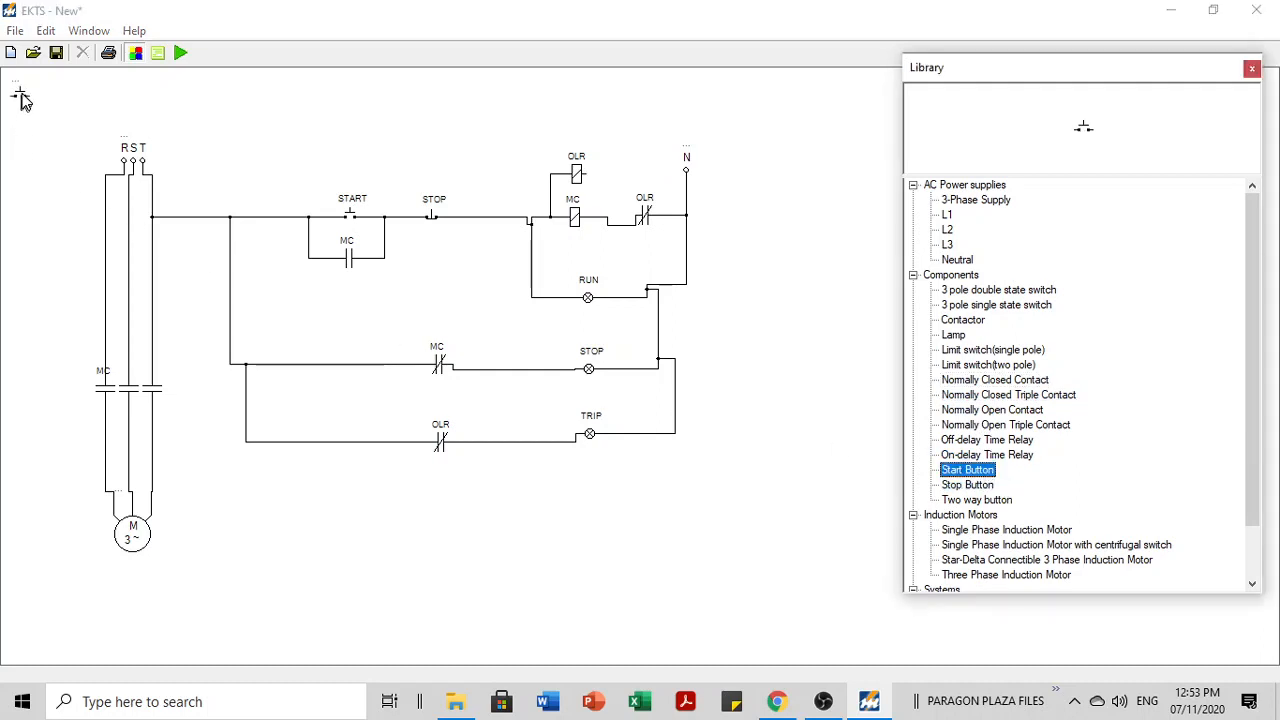
drag(21, 94, 686, 93)
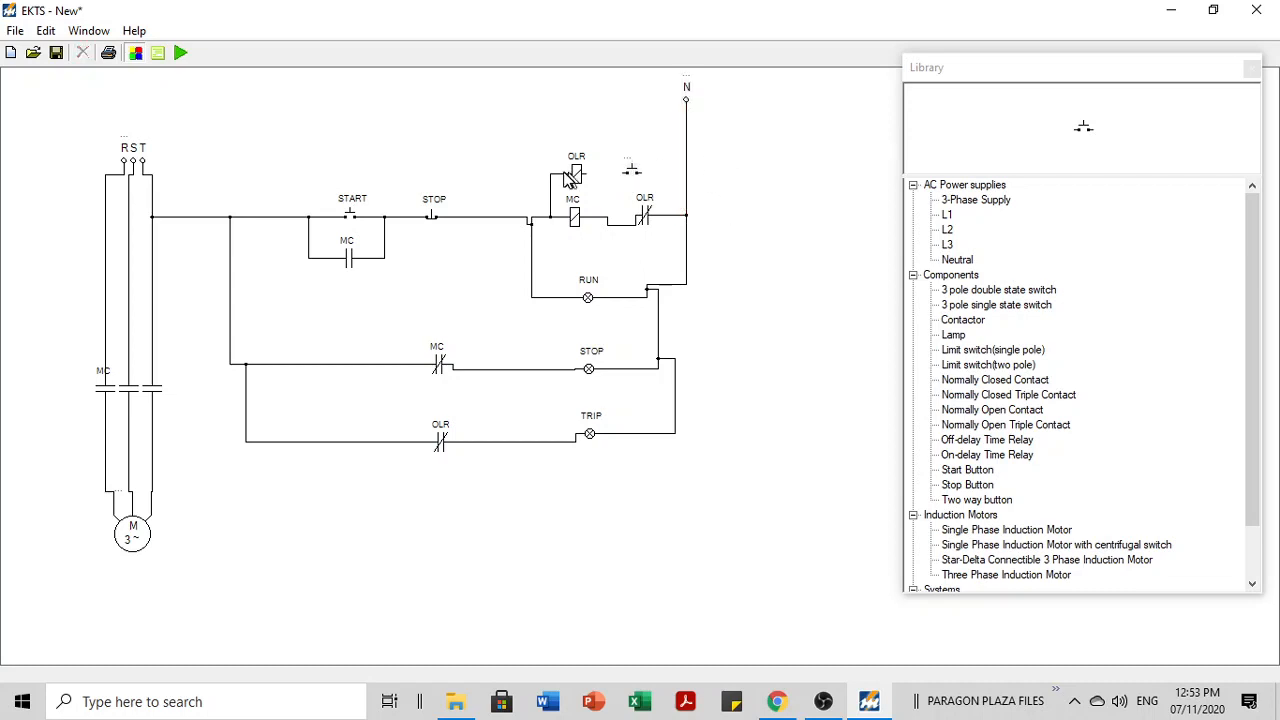
Step: Wire the new start button between the OLR coil and the neutral line, and label it TRIP
drag(578, 176, 687, 178)
click(630, 167)
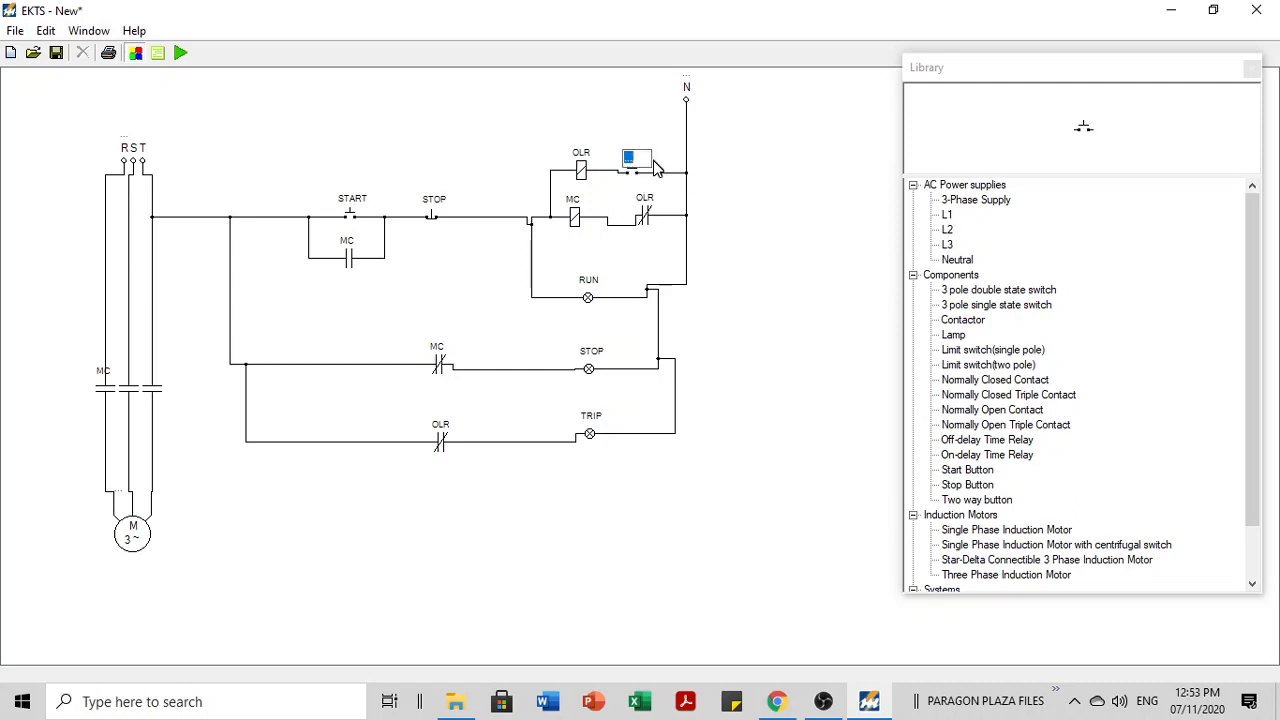
text(TRIP)
click(718, 212)
Step: Replace the normally closed OLR contact on the TRIP lamp branch with a normally open contact
click(441, 440)
key(Delete)
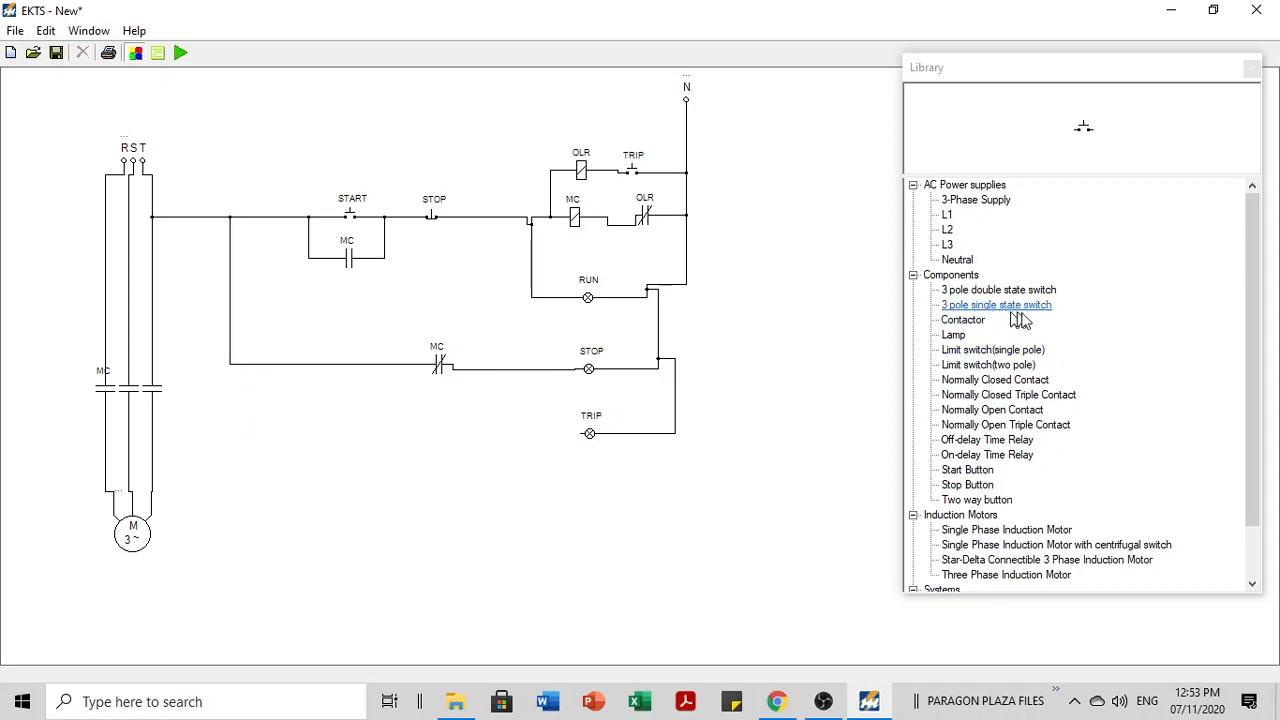
click(1012, 414)
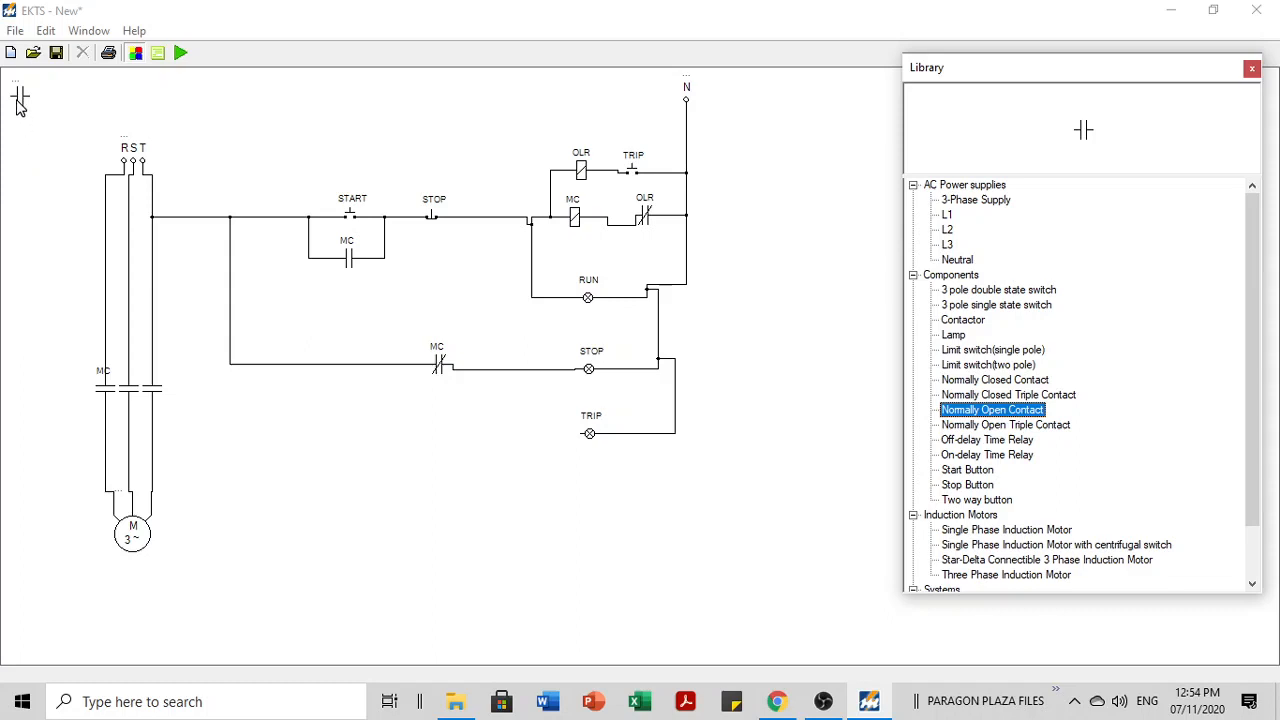
drag(20, 95, 445, 443)
click(517, 514)
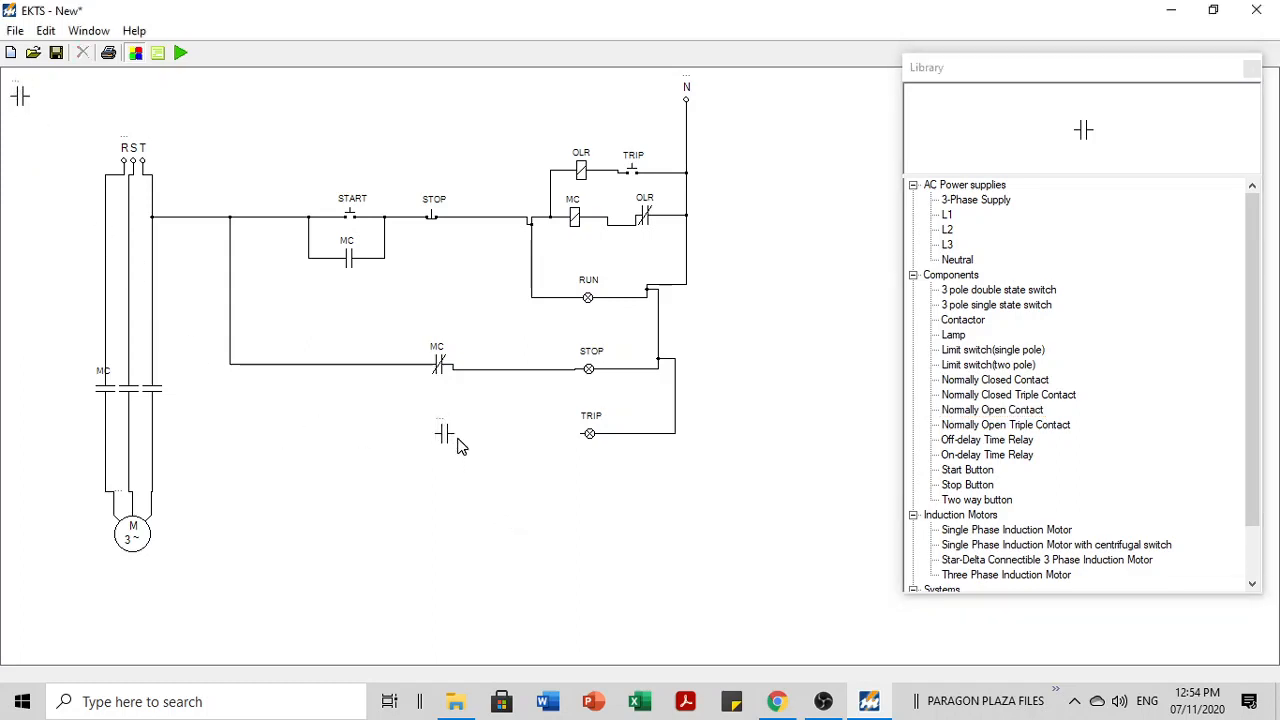
Step: Wire the normally open contact between the TRIP lamp and the supply line feeding the STOP lamp branch
drag(453, 433, 577, 435)
drag(455, 436, 580, 436)
drag(437, 436, 243, 364)
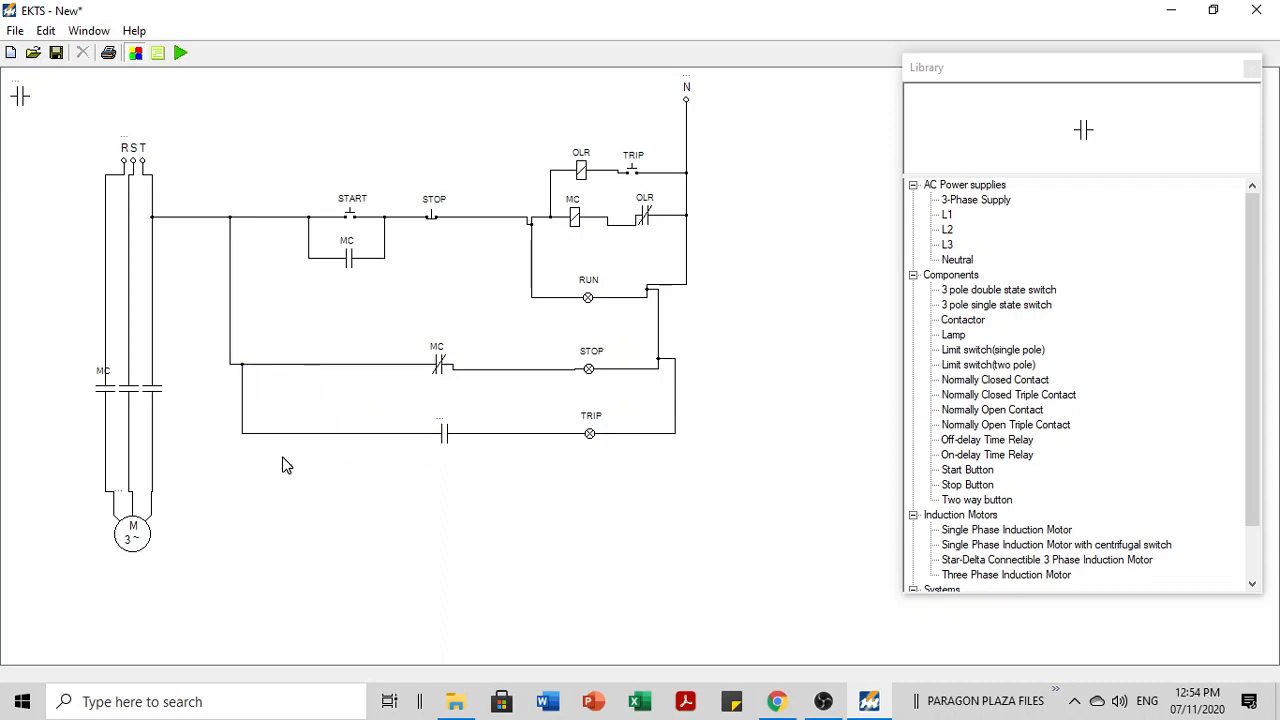
Step: Assign the label OLR to the normally open contact on the TRIP lamp branch
double_click(442, 419)
click(477, 419)
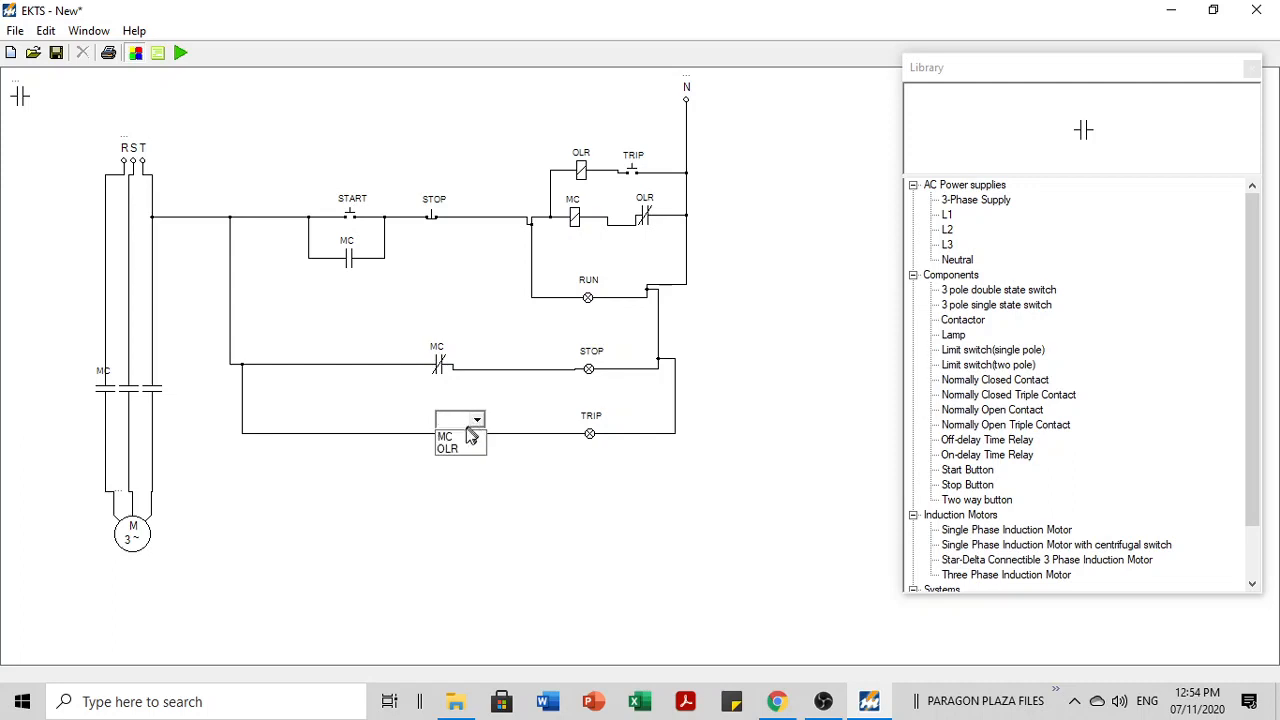
click(467, 450)
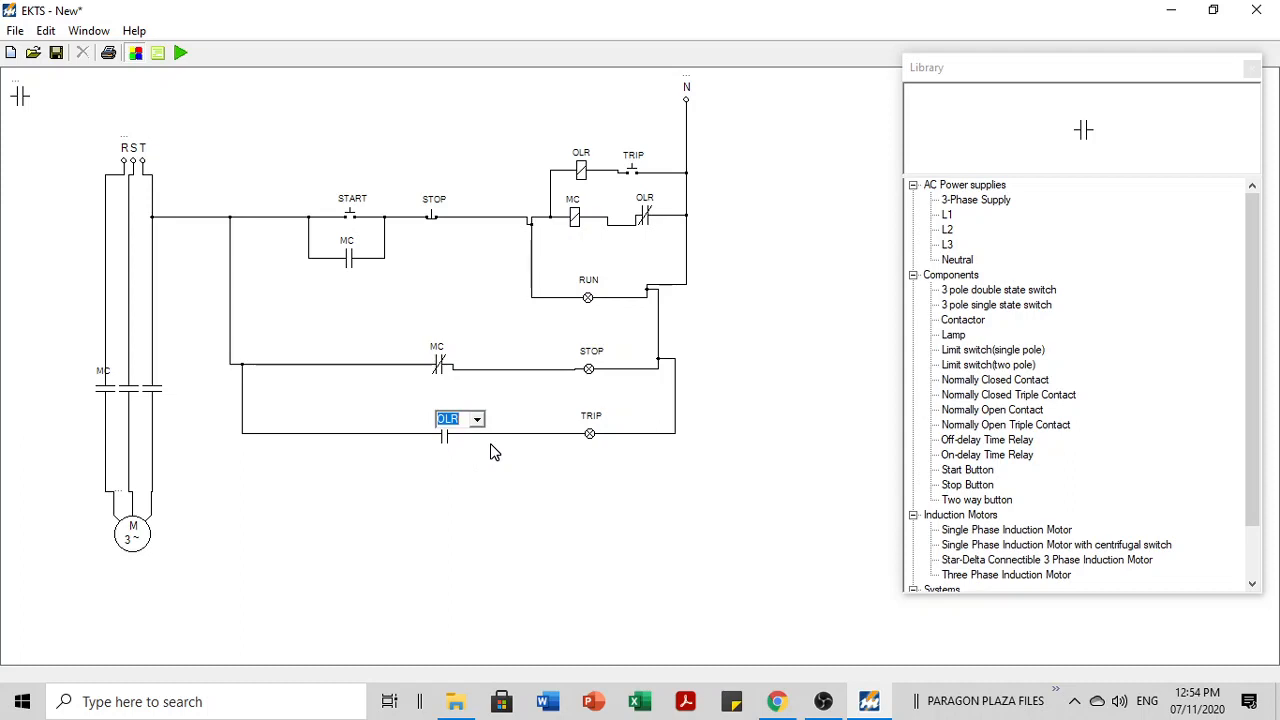
click(490, 452)
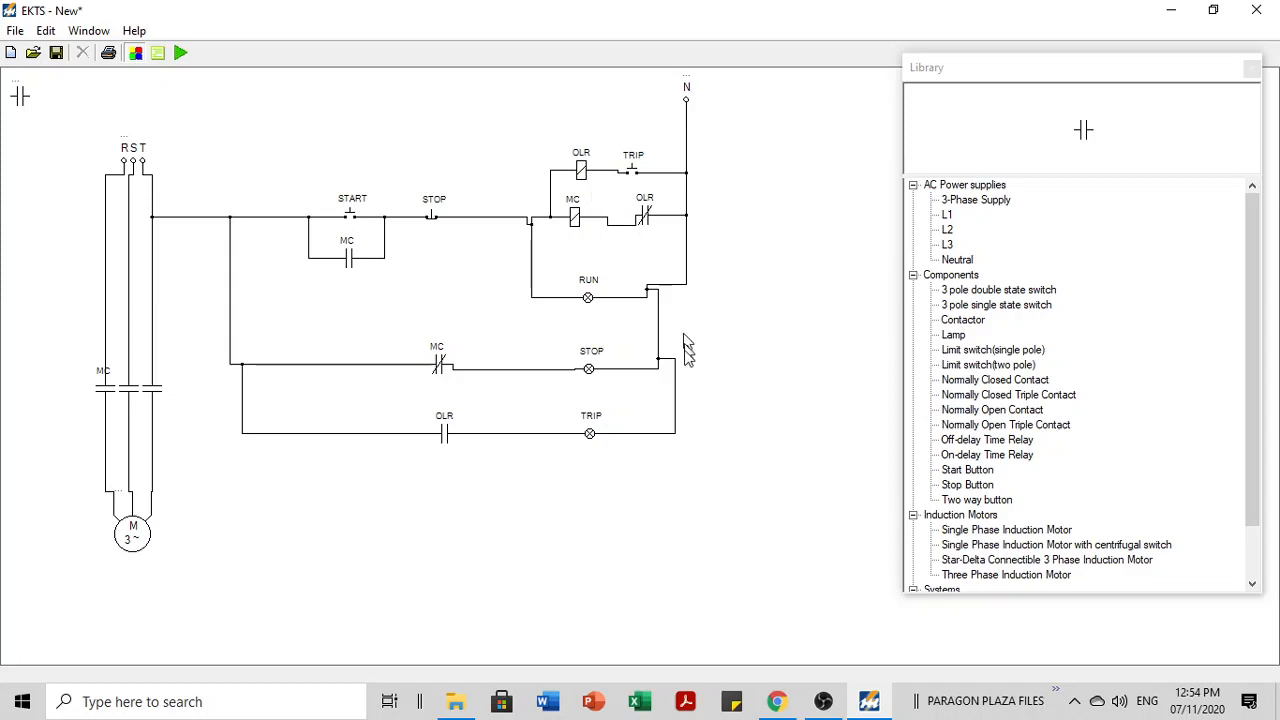
Step: Remove the stray unlabelled normally open contact outside the circuit, and check that the simulation starts and stops
click(181, 53)
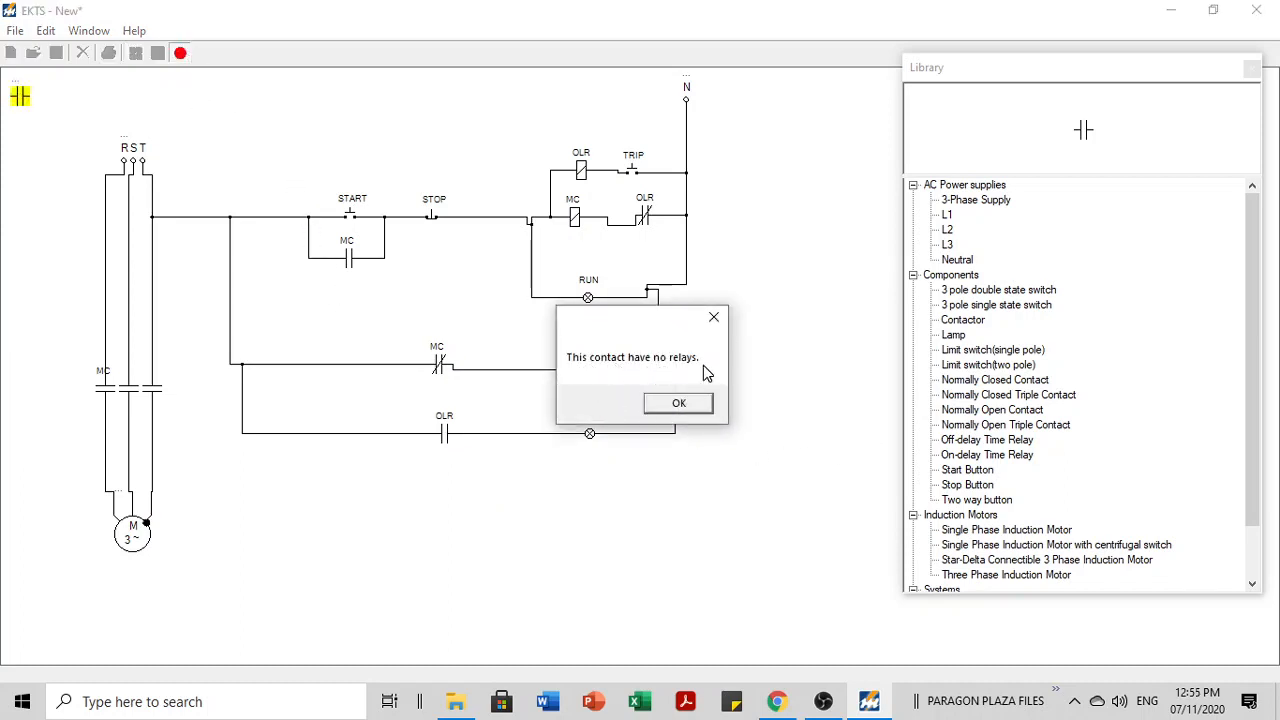
click(719, 322)
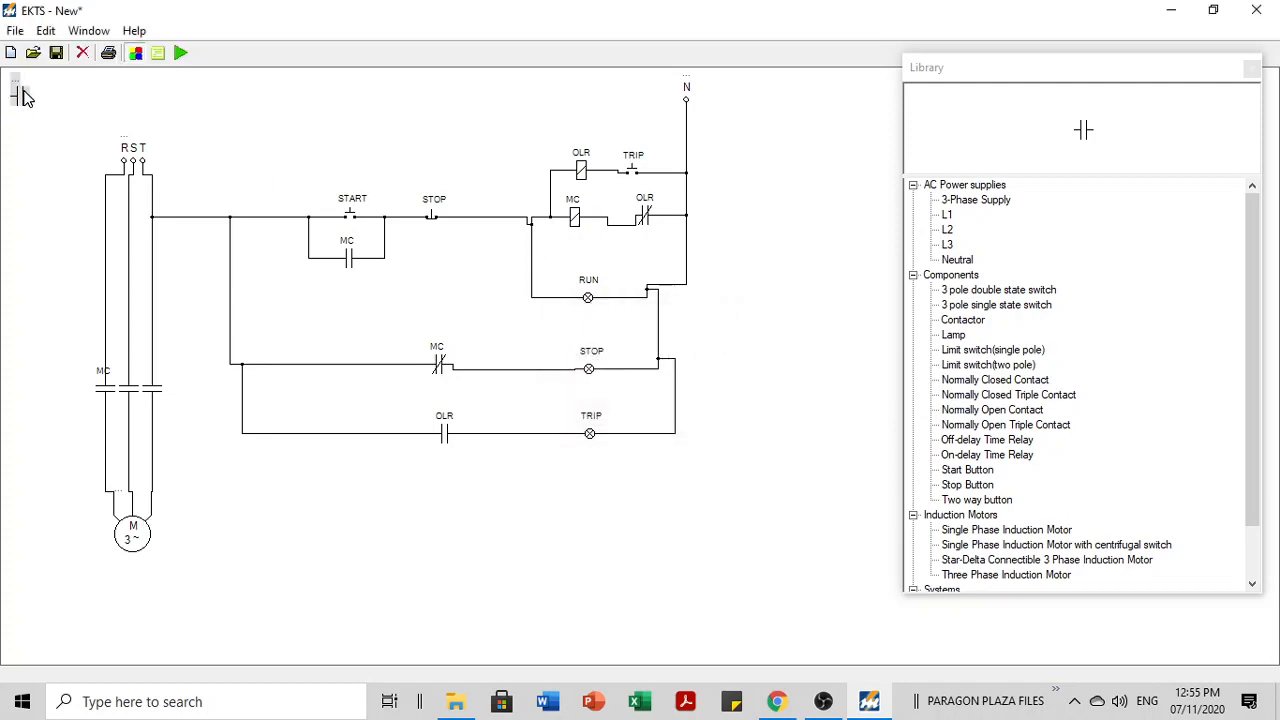
click(182, 55)
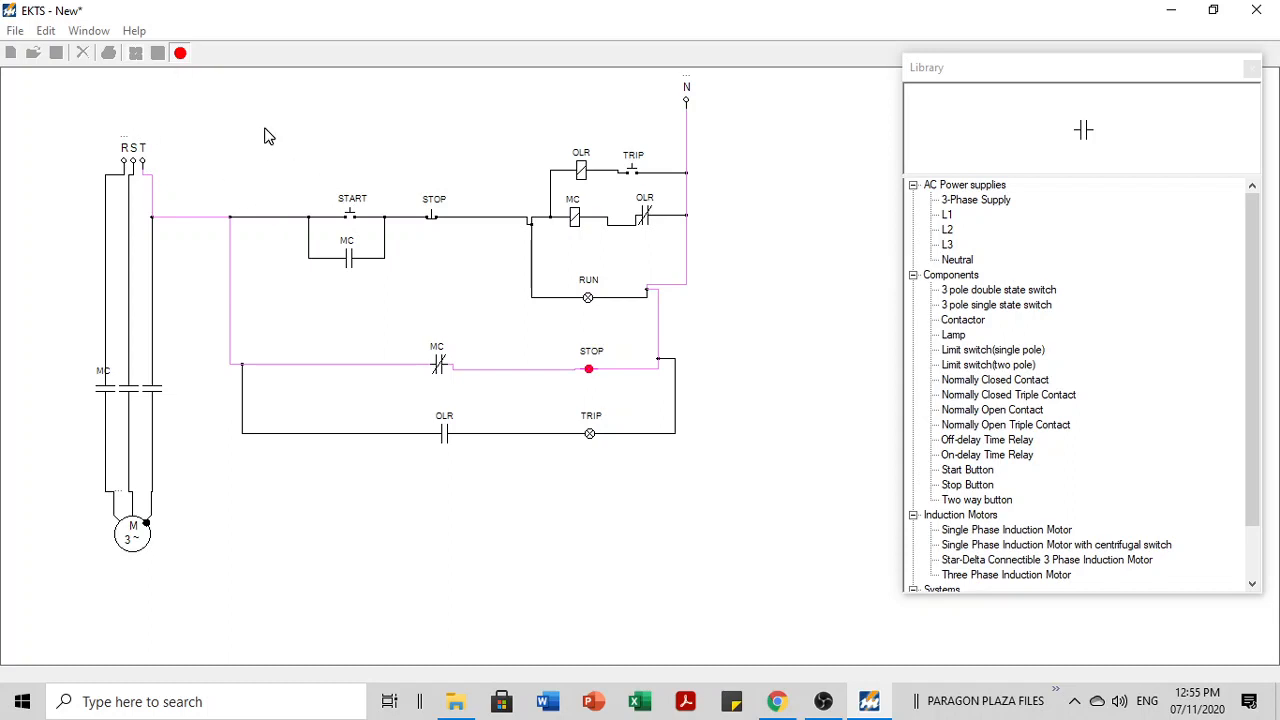
click(180, 53)
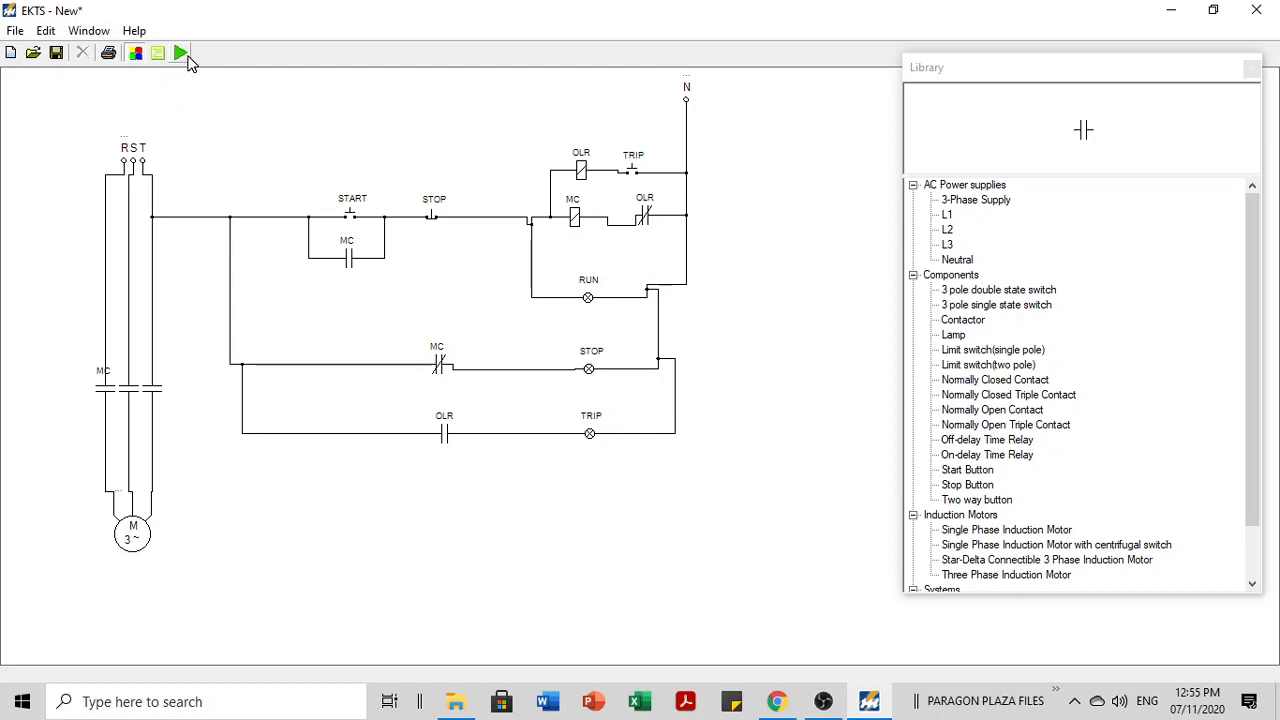
Step: Simulate the circuit, checking the STOP lamp, and operate the START and TRIP buttons to test the motor and lamps
click(183, 55)
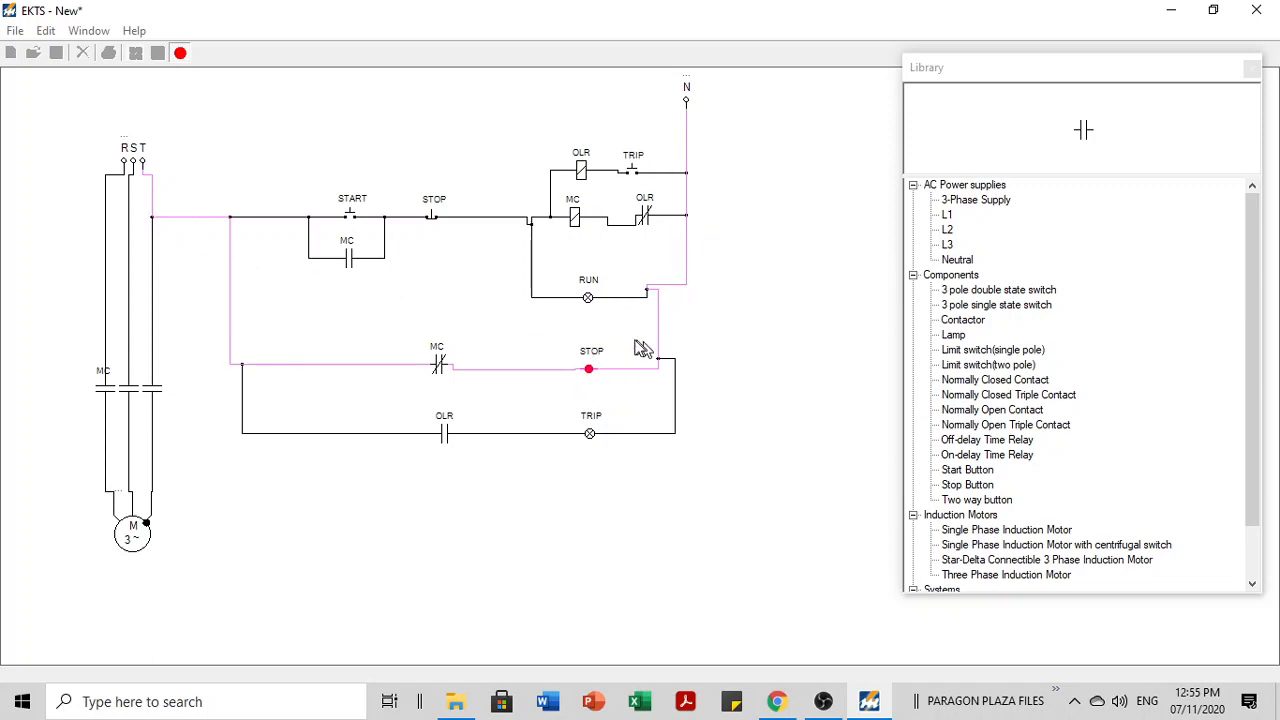
click(586, 366)
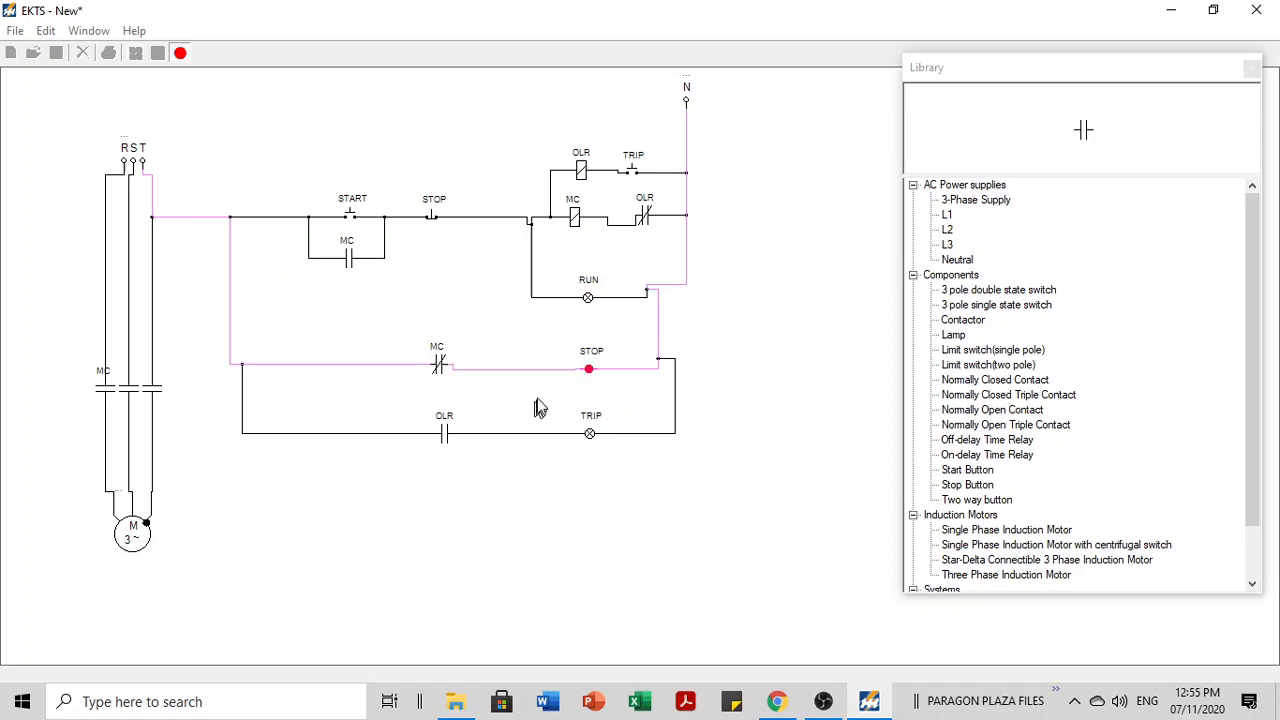
click(589, 368)
click(585, 365)
click(353, 218)
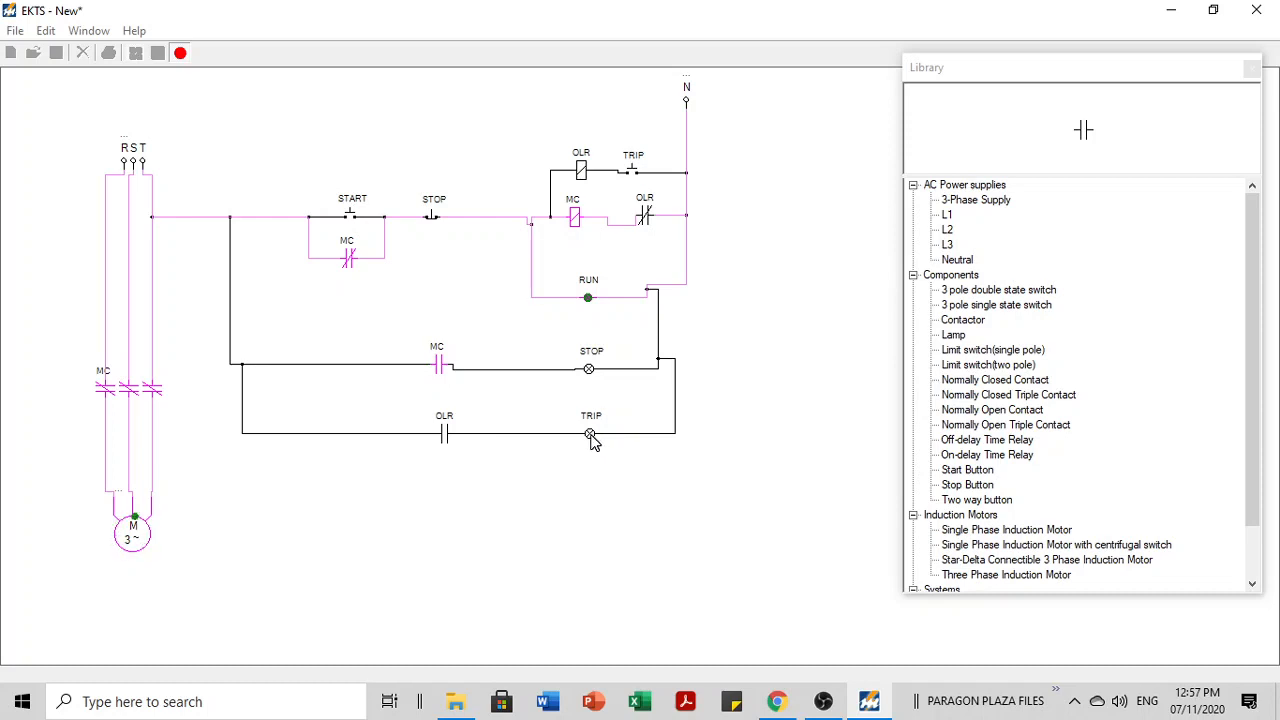
click(633, 174)
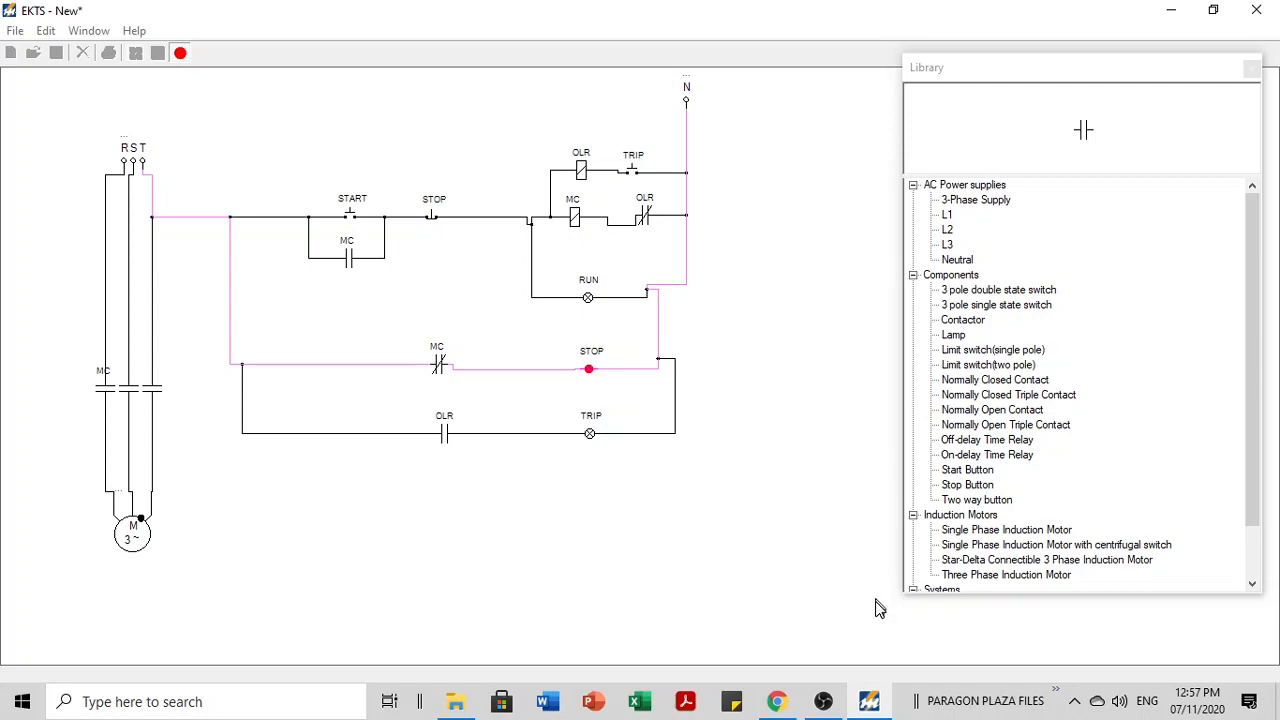
Step: Switch to Chrome to review the wiring diagram in the reference video, and return to EKTS
mouse_move(826, 710)
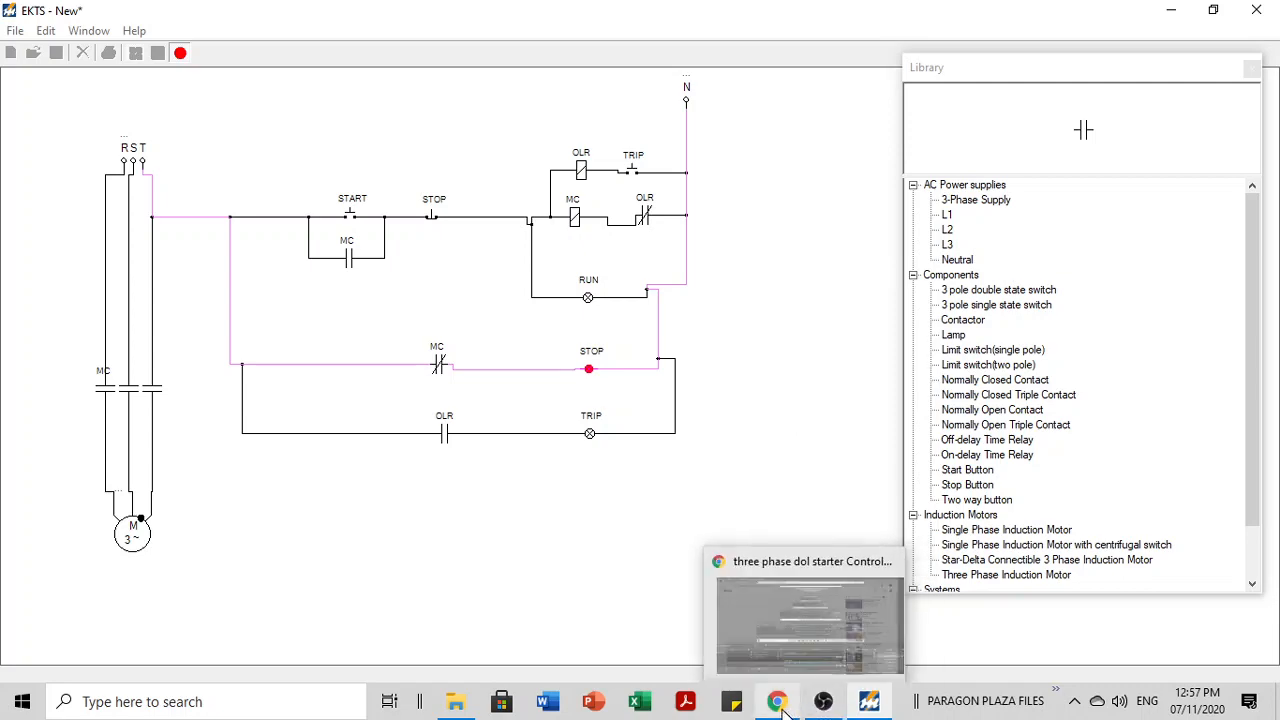
click(776, 701)
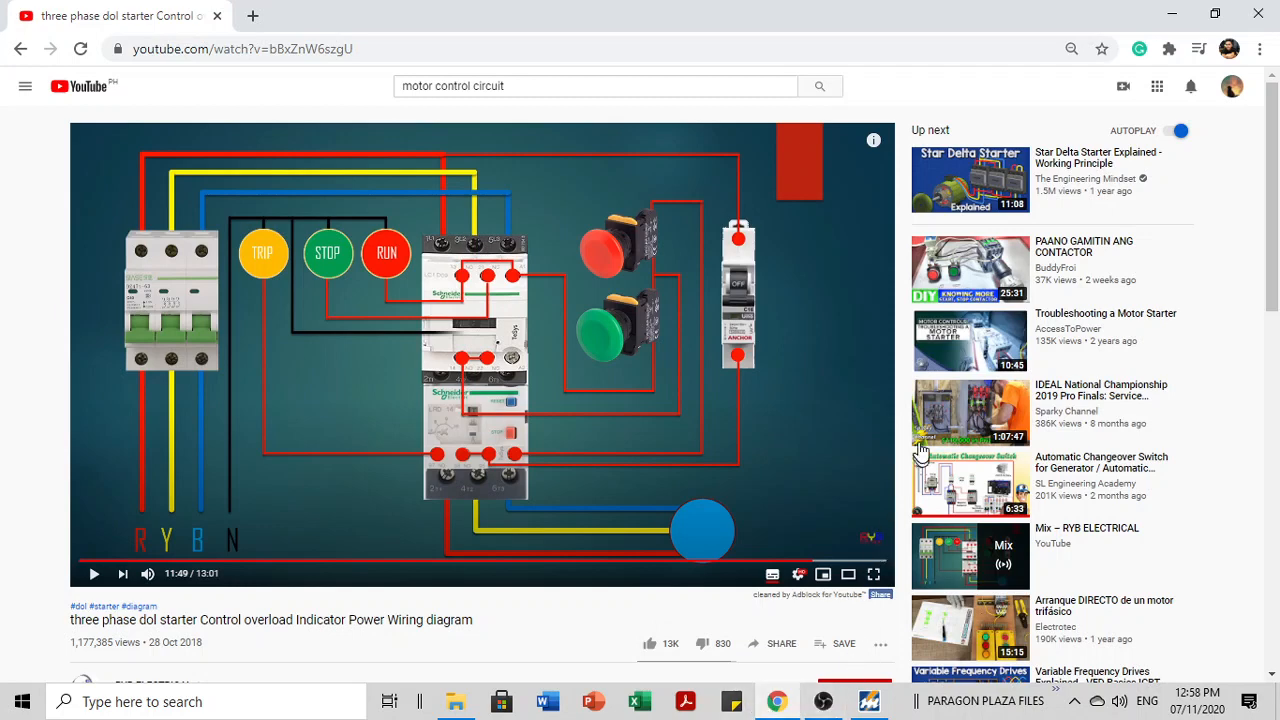
click(869, 706)
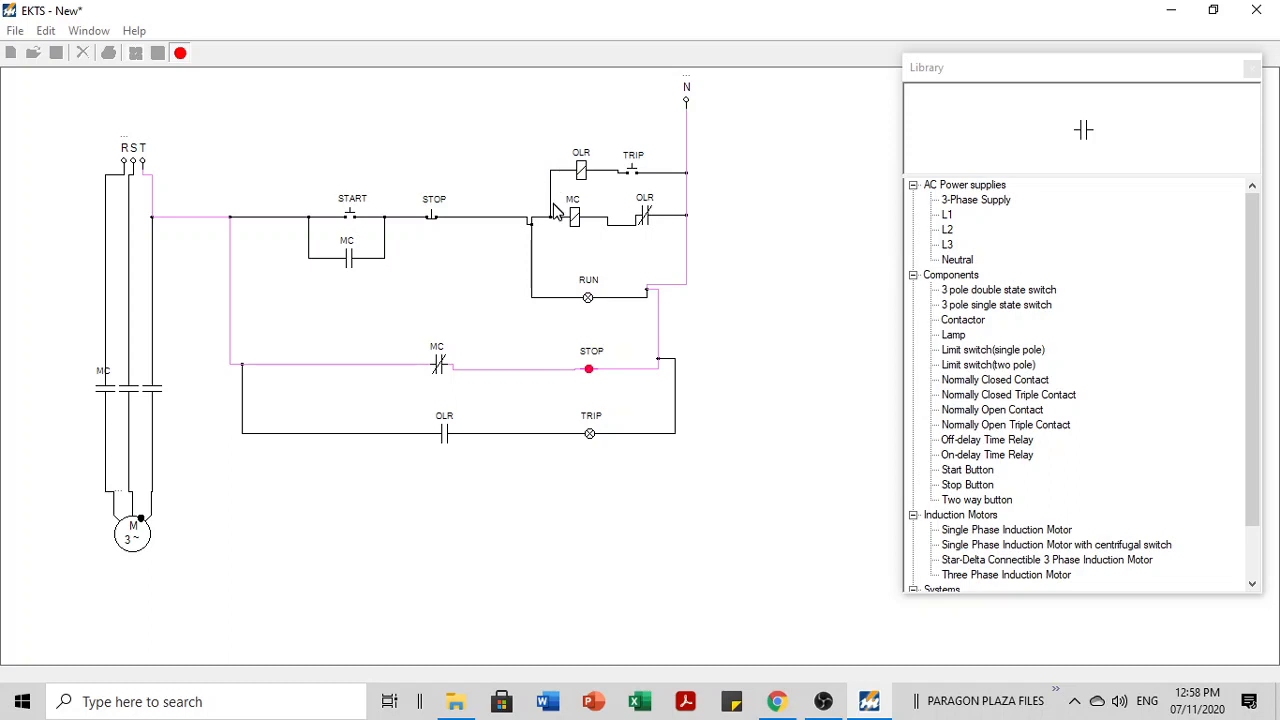
Step: Stop the simulation, disconnect the OLR coil from the MC coil branch, and wire it to the supply line ahead of the START button
click(180, 54)
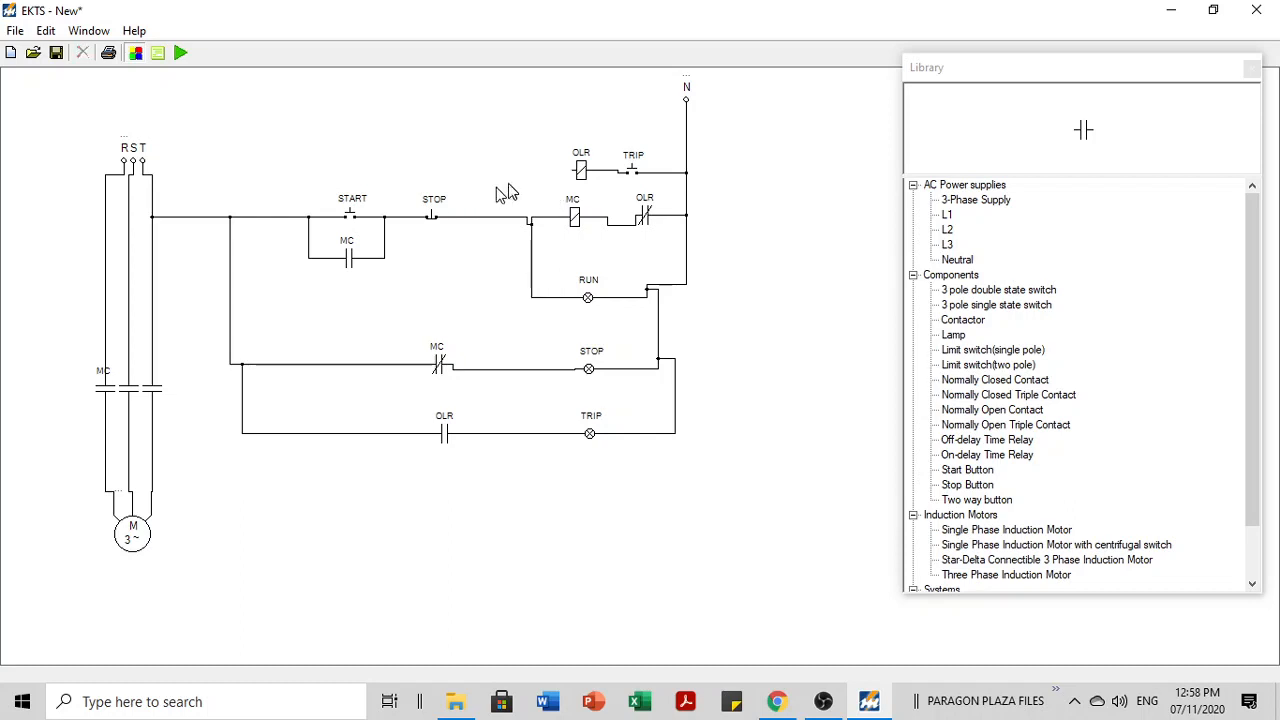
click(572, 171)
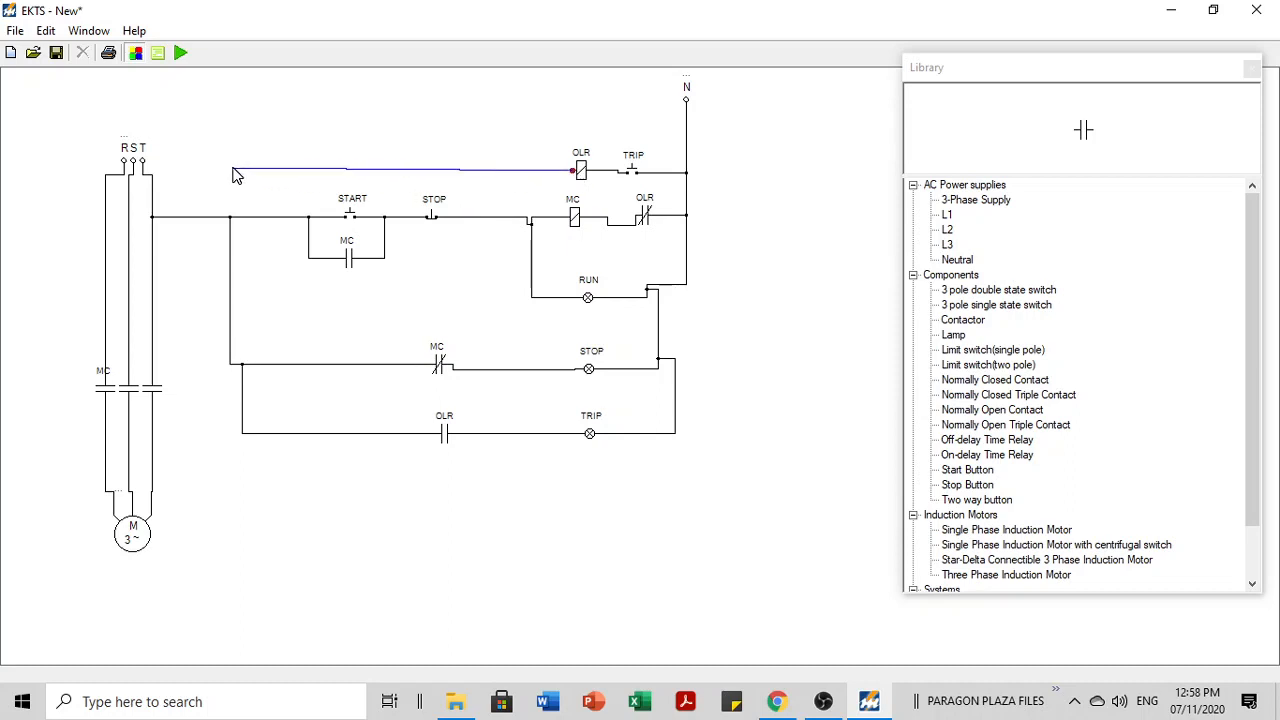
click(255, 218)
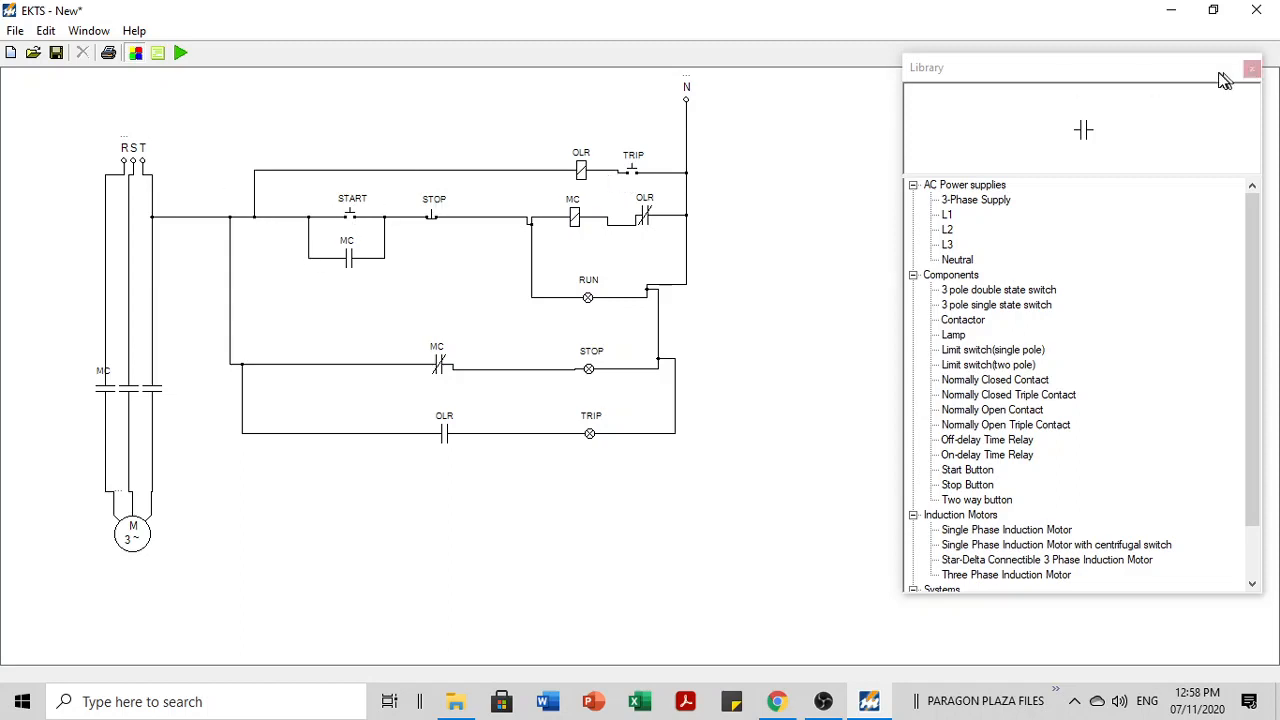
Step: Close the component library and simulate the rewired circuit, testing START and repeated operation of the TRIP button before stopping the simulation
click(1252, 70)
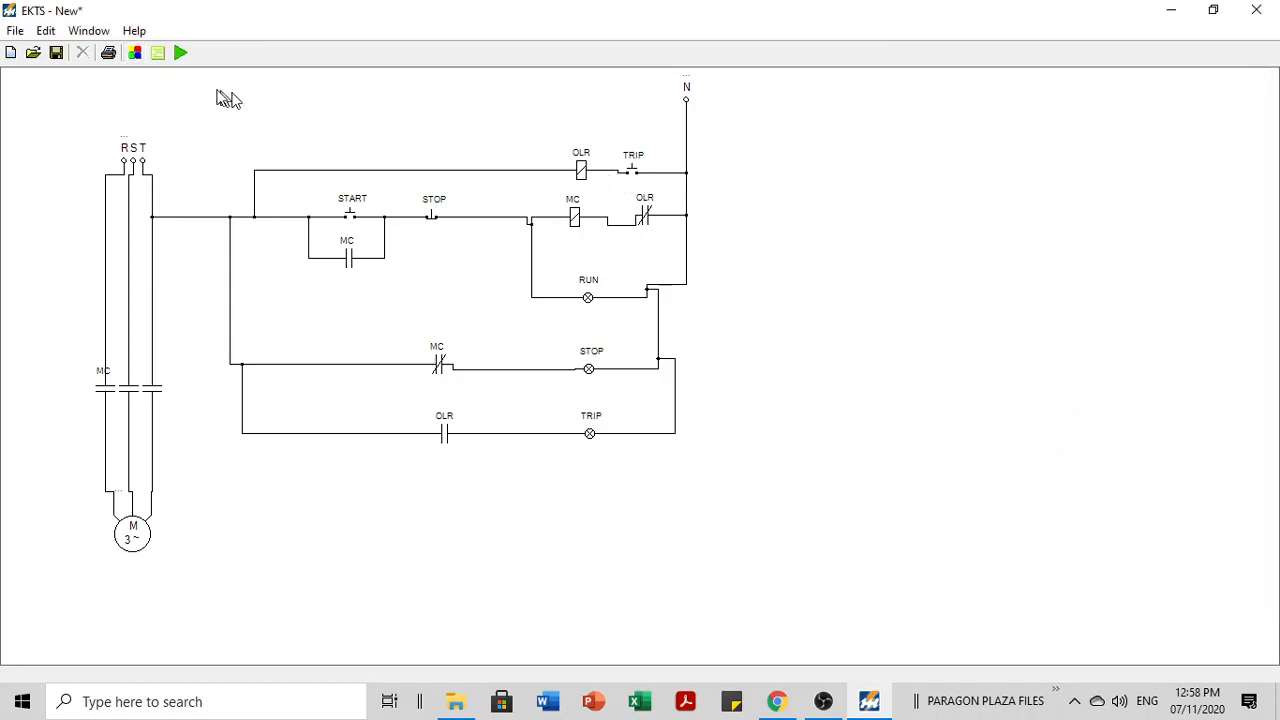
click(180, 56)
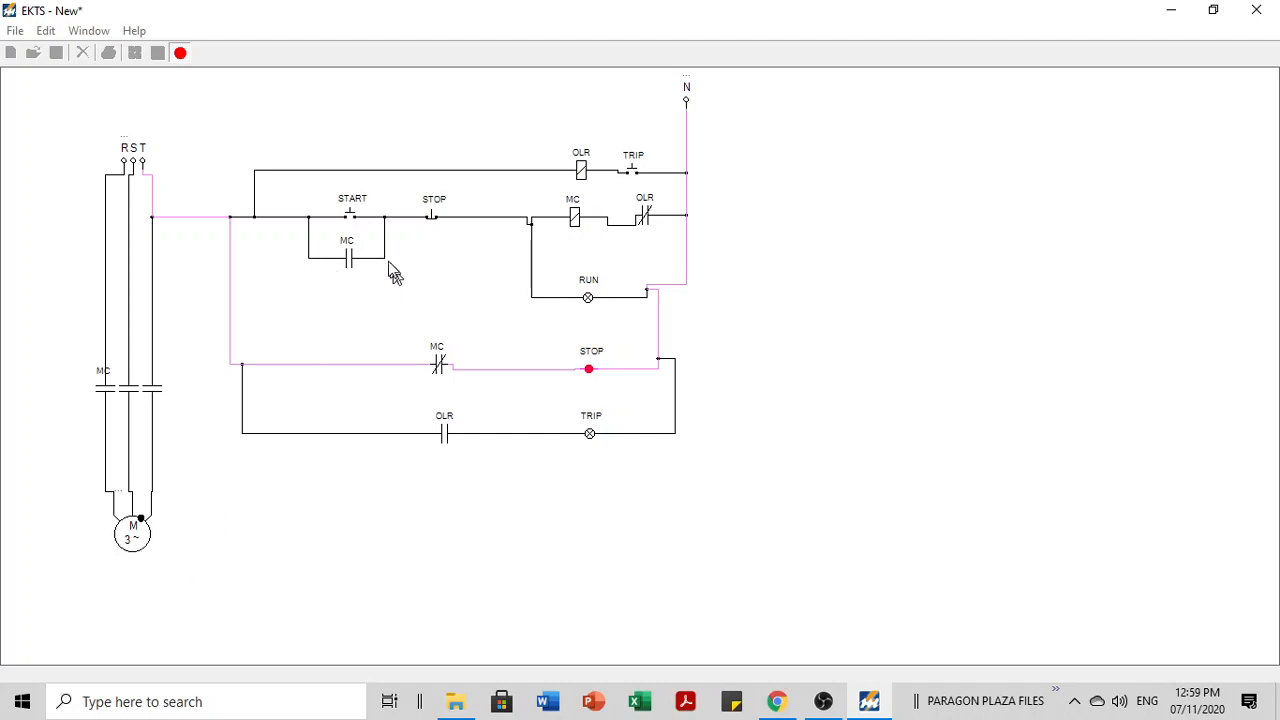
click(352, 216)
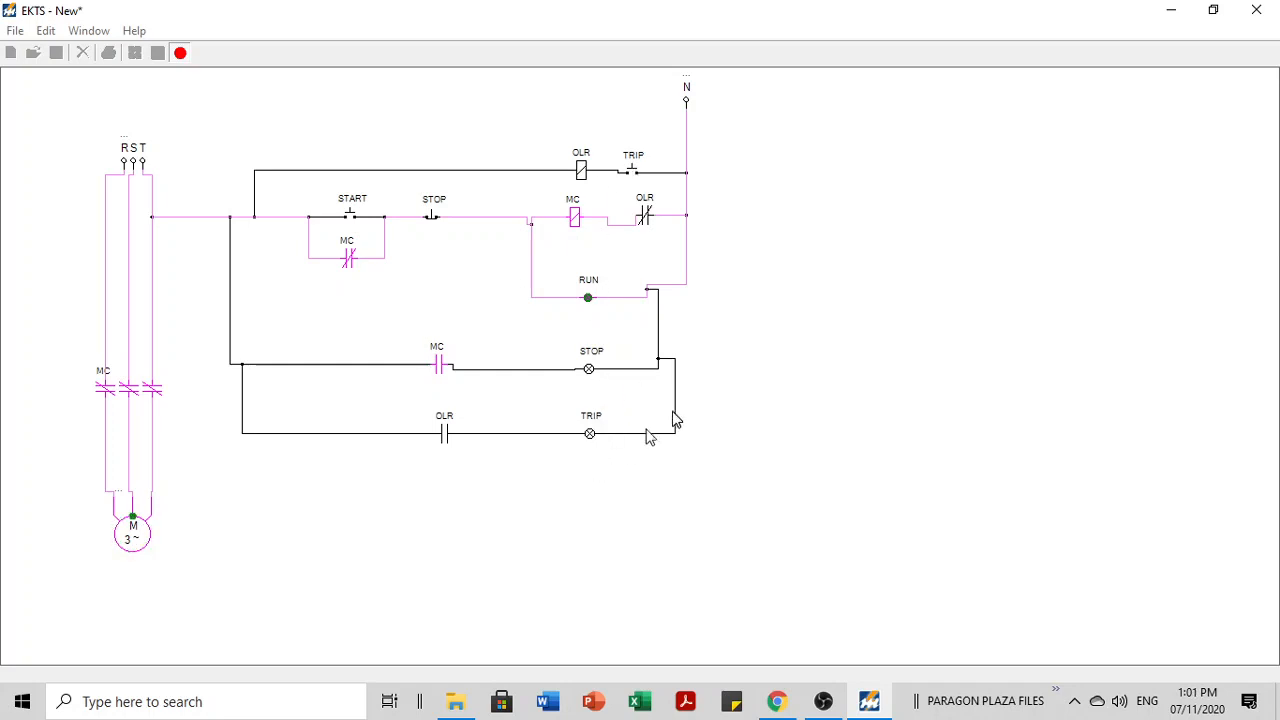
click(633, 174)
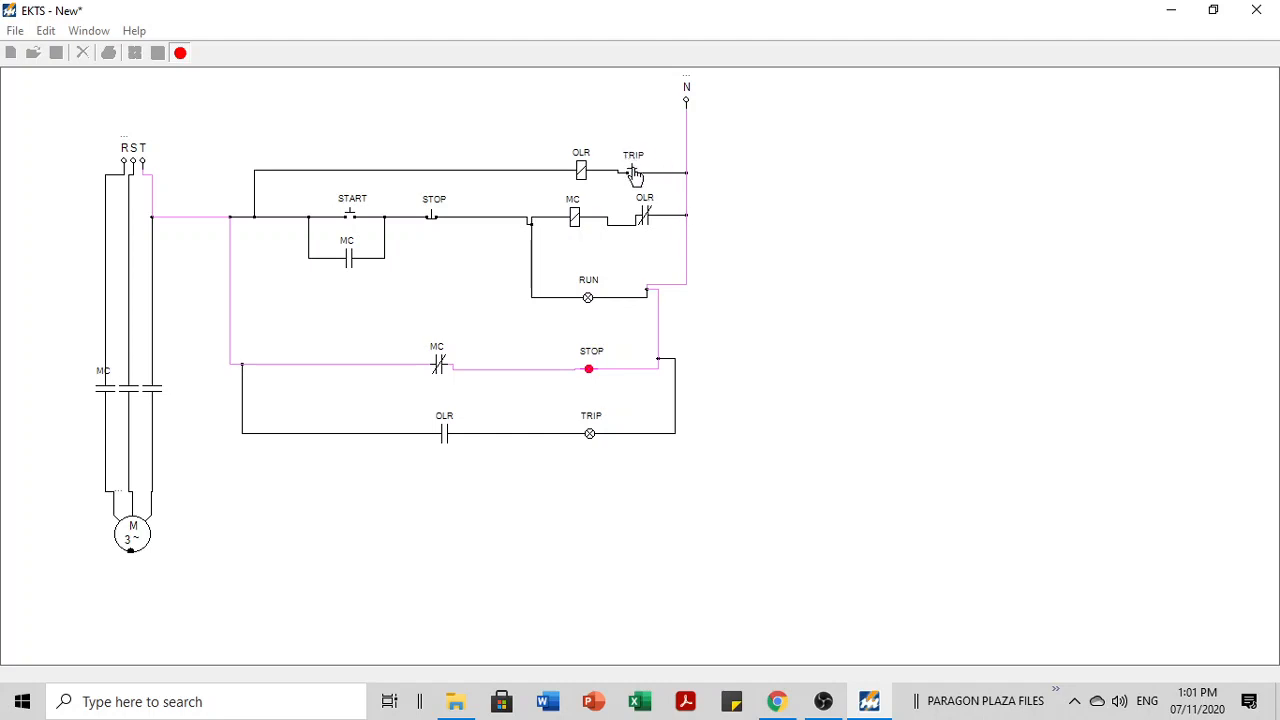
click(632, 172)
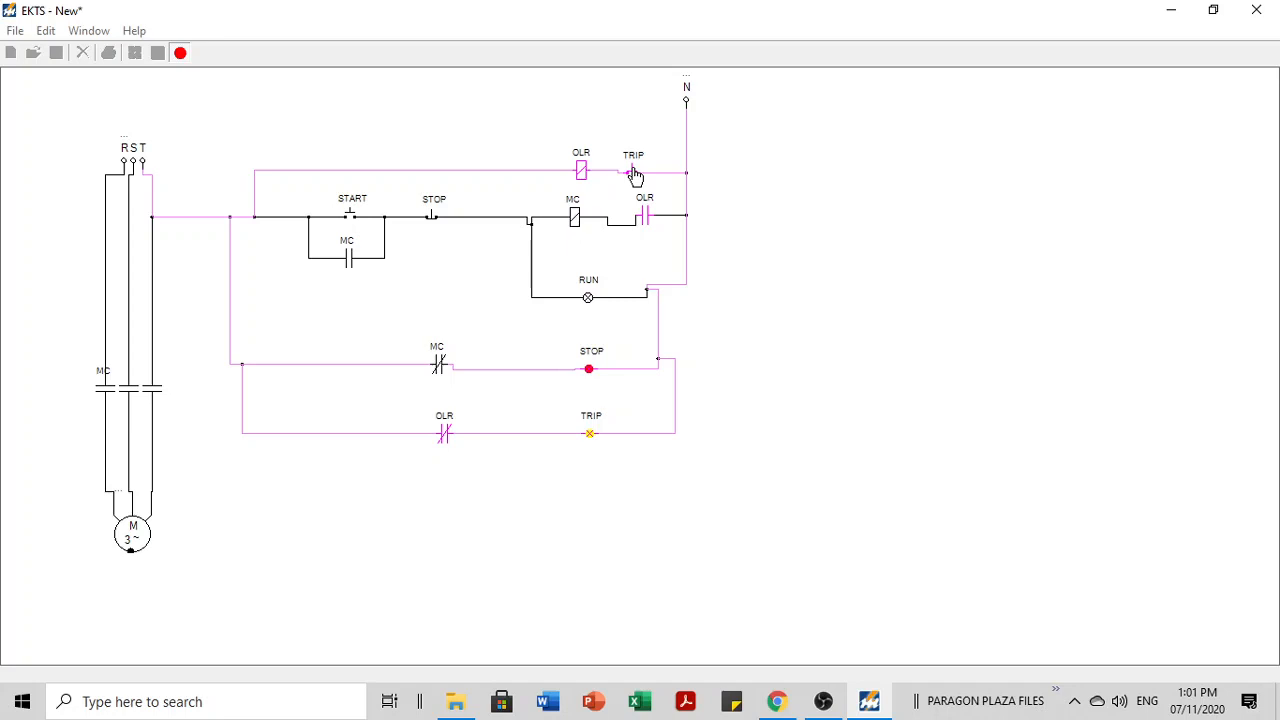
click(634, 174)
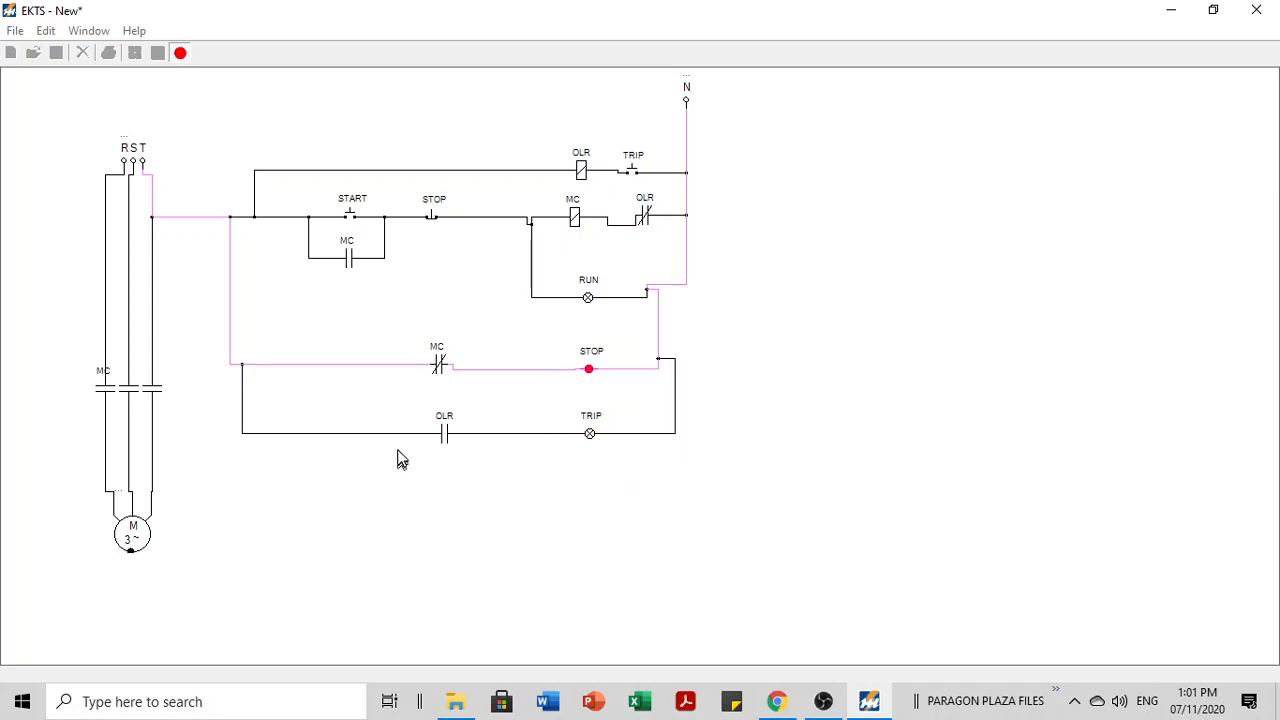
click(634, 174)
click(182, 54)
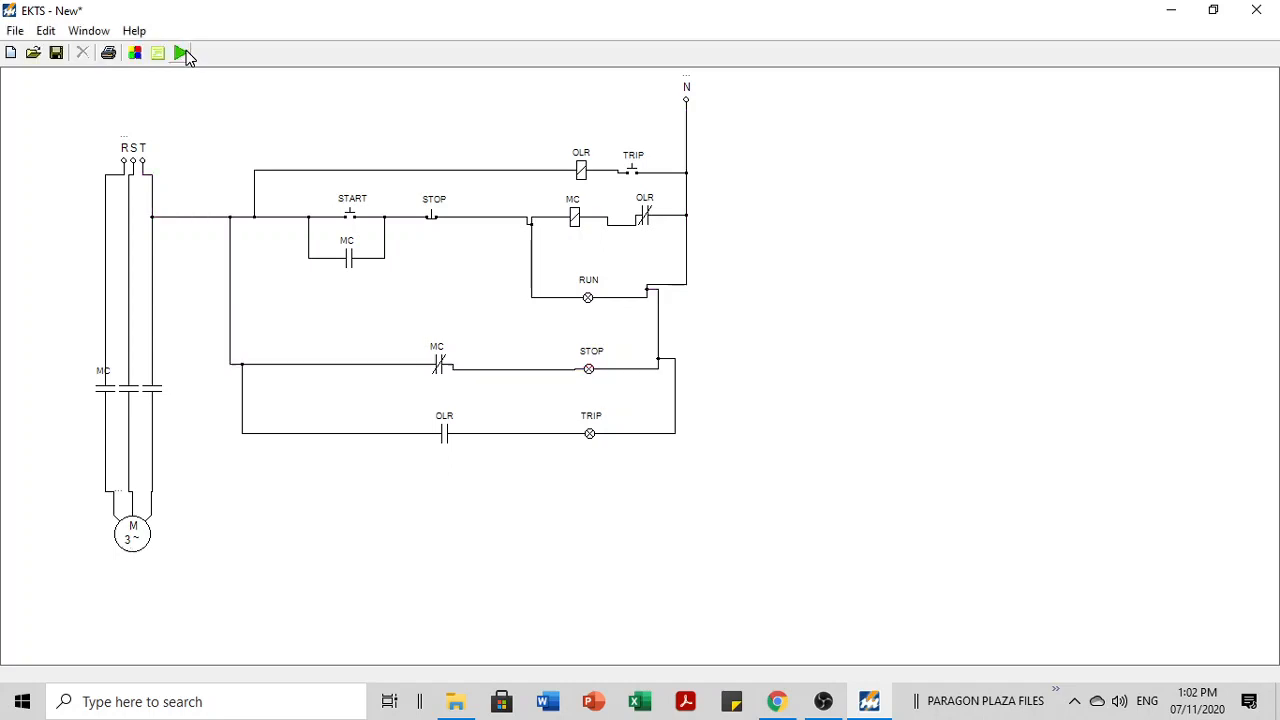